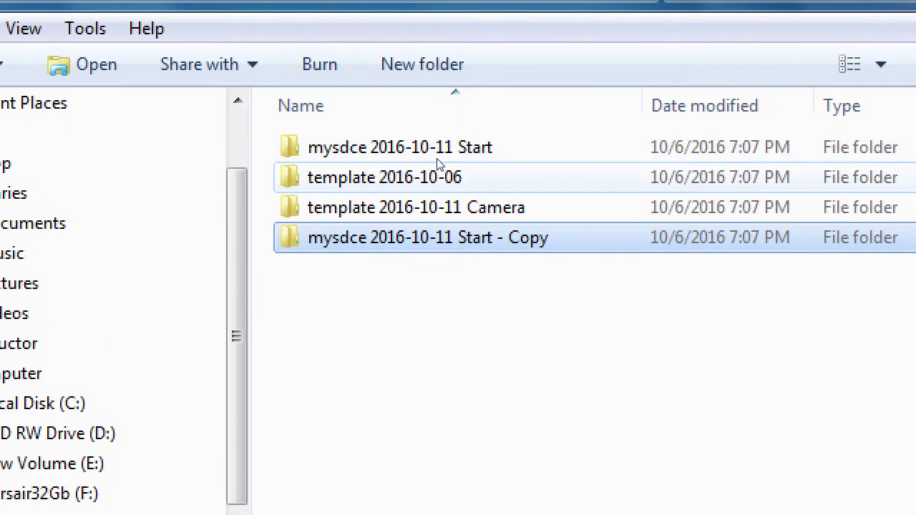
- Rename the copied project folder to "mysdce 2016-10-13" and refresh the folder listing
left_click(434, 74)
key("Down")
key("Down")
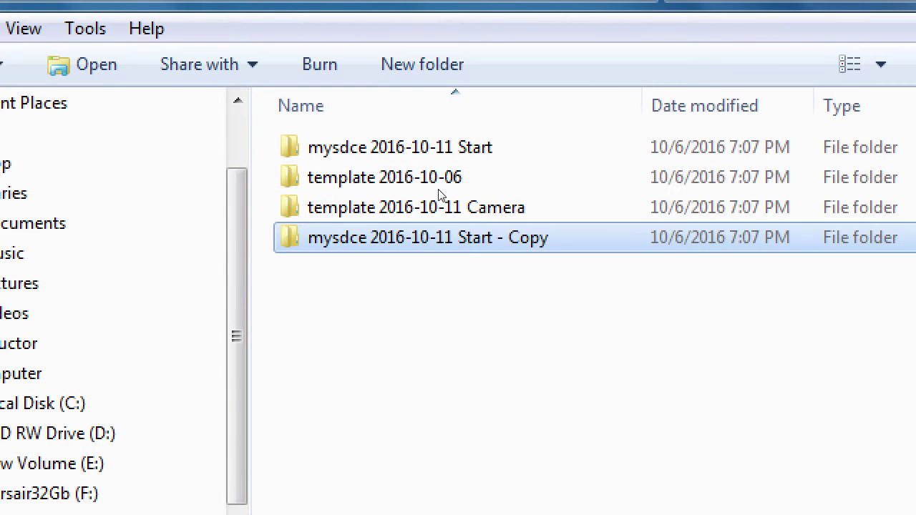
key("F2")
key("End")
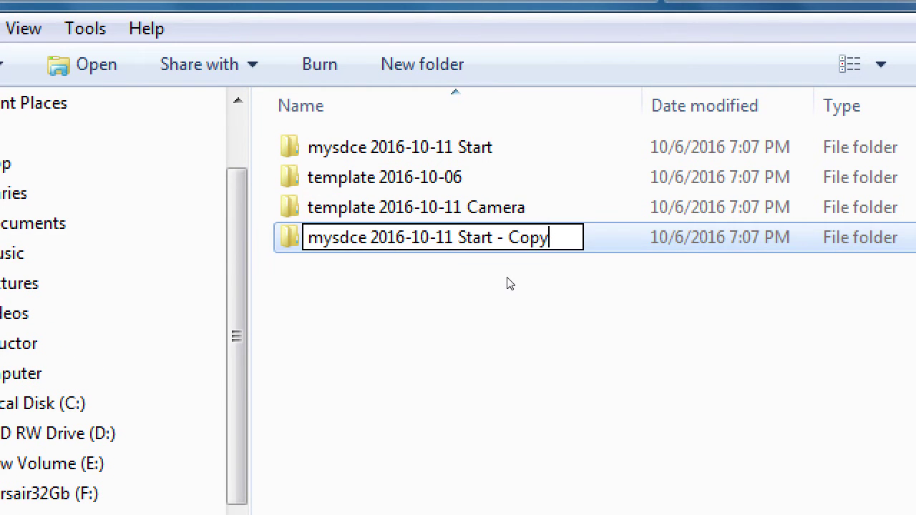
key("BackSpace")
key("BackSpace")
key("BackSpace")
key("BackSpace")
key("BackSpace")
key("BackSpace")
key("BackSpace")
key("BackSpace")
key("BackSpace")
key("BackSpace")
key("BackSpace")
key("BackSpace")
key("BackSpace")
key("BackSpace")
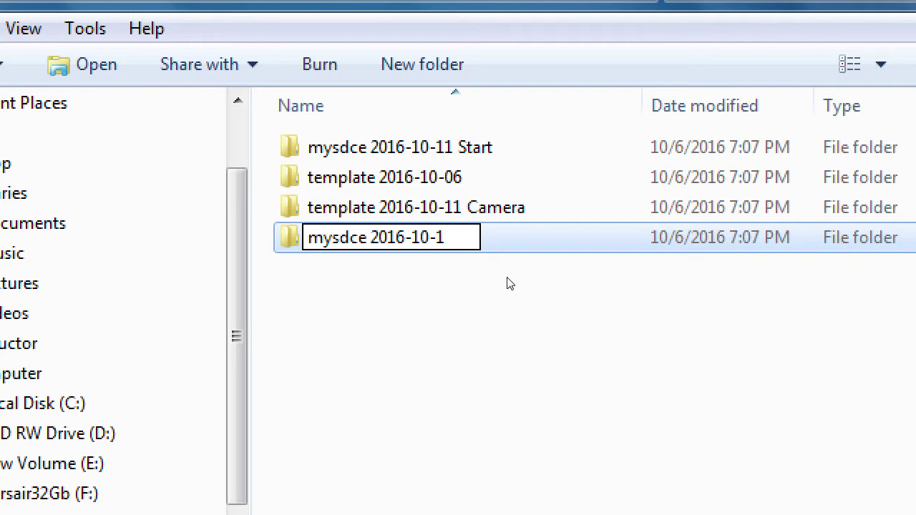
type("3")
key("Return")
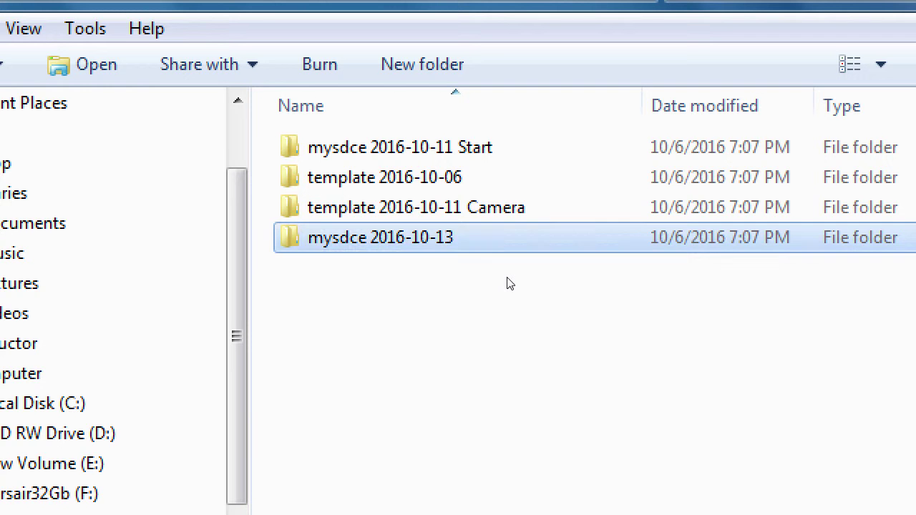
key("F5")
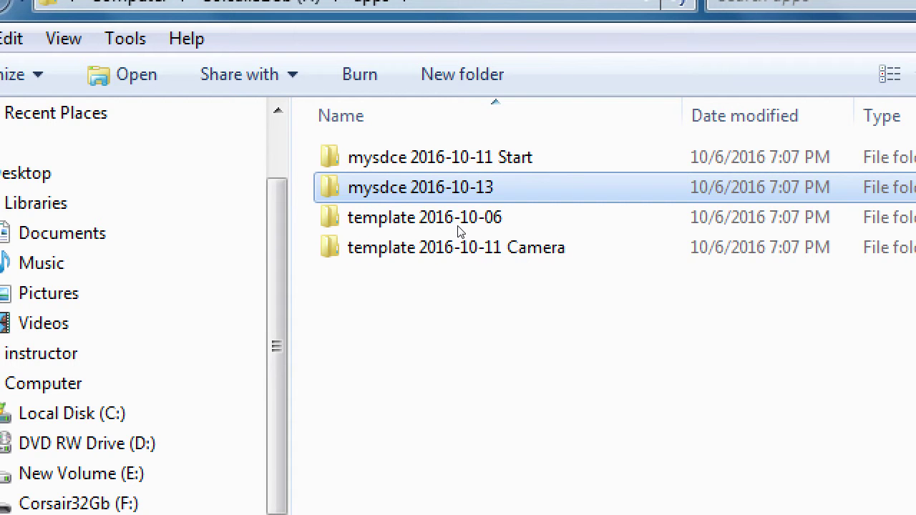
key("Up")
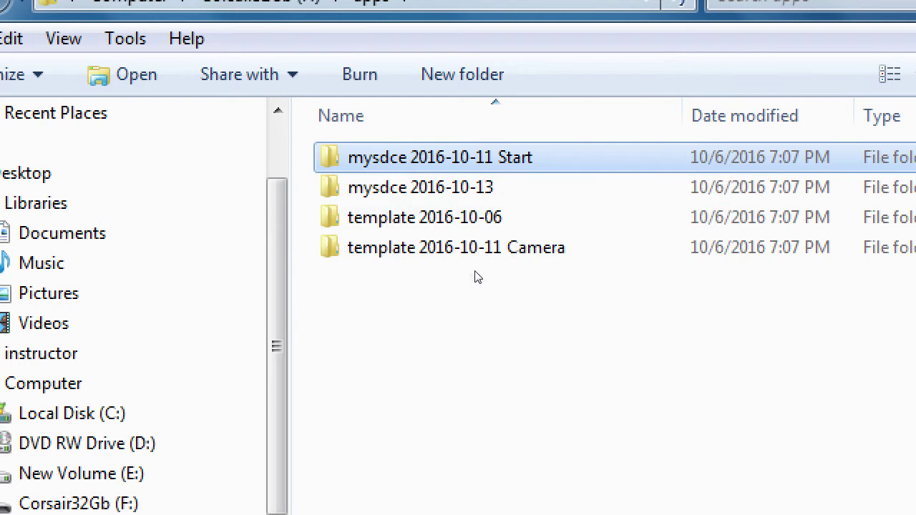
key("Down")
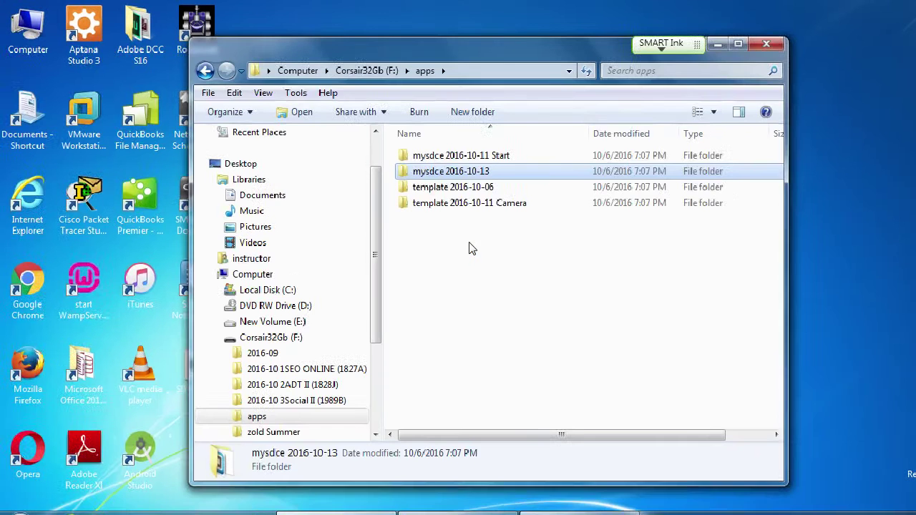
- Show the desktop and open the classroom data network drive (Z:) through Computer
key("super+d")
key("Down")
key("Down")
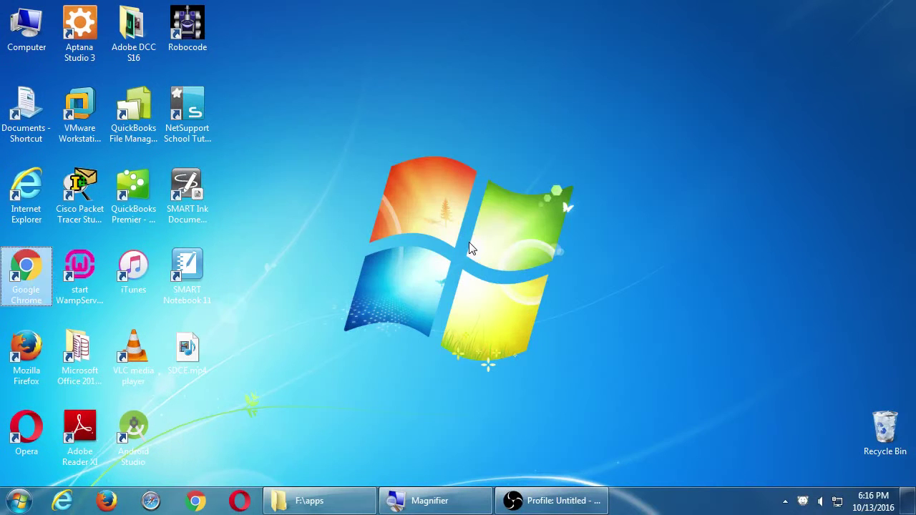
key("Up")
key("Up")
key("Up")
key("Return")
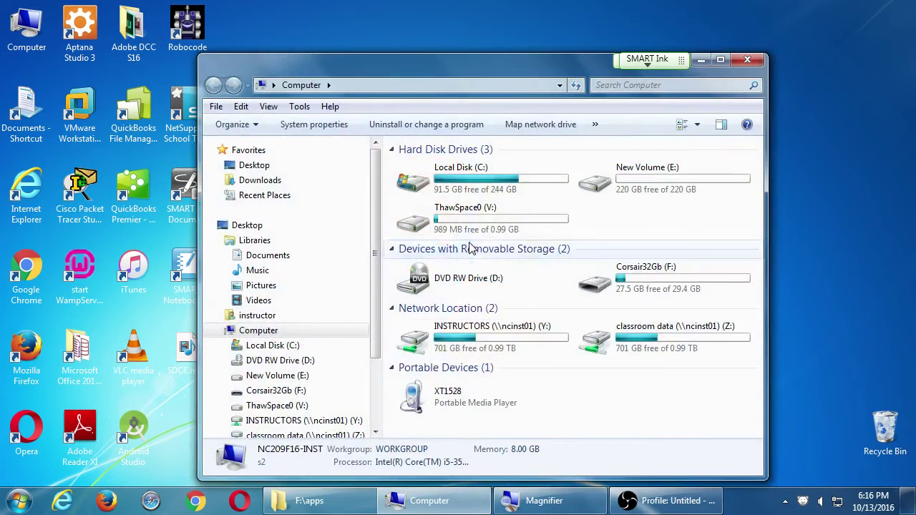
double_click(658, 342)
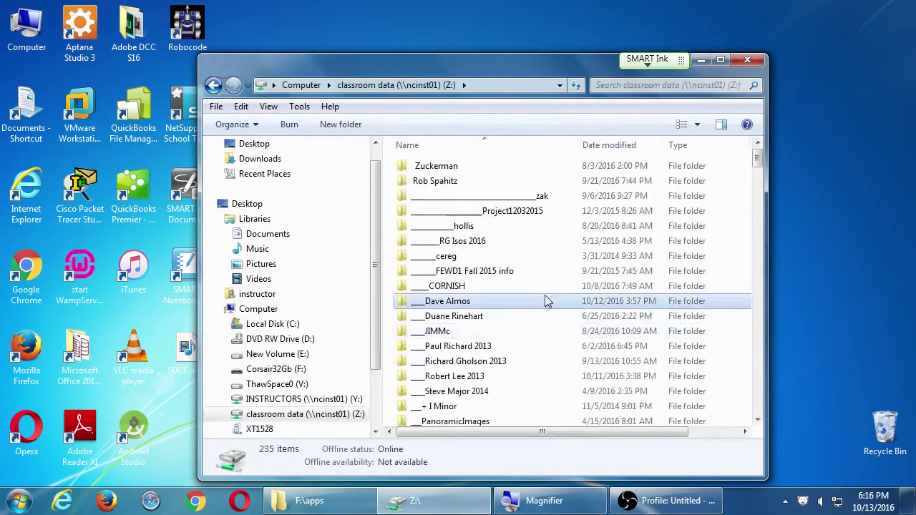
- Copy the icons and splash-screen PDF from the Android II course folder to the desktop and close the folder window
key("c")
double_click(472, 178)
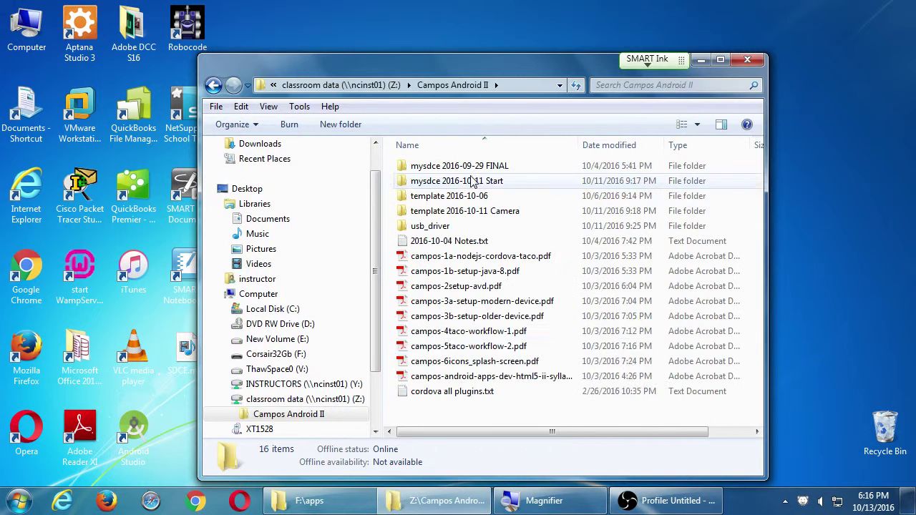
left_click_drag(520, 361, 826, 182)
left_click(746, 61)
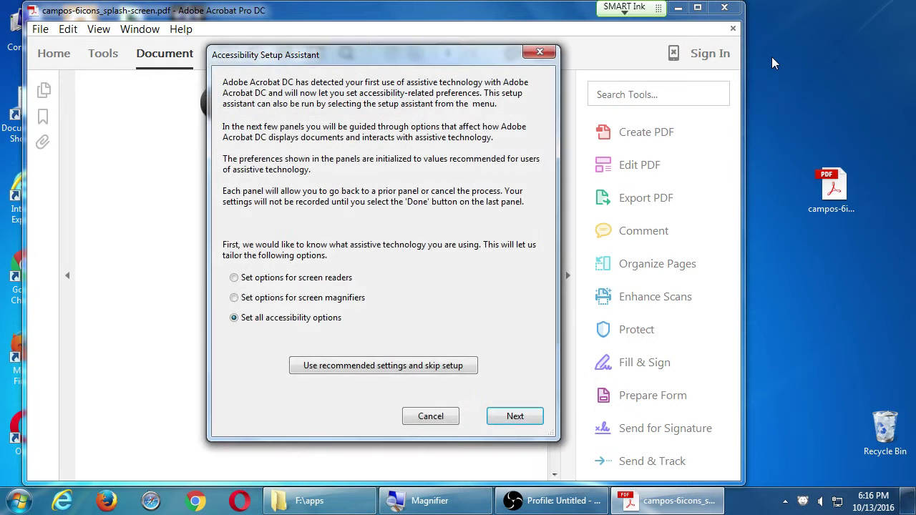
- Dismiss Acrobat's accessibility setup assistant and the dialog about reading untagged documents
key("Escape")
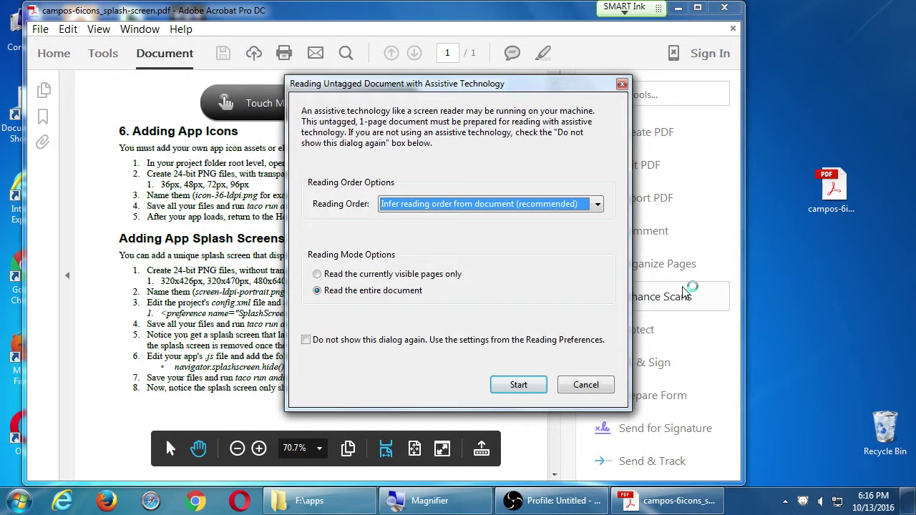
key("Return")
left_click(593, 393)
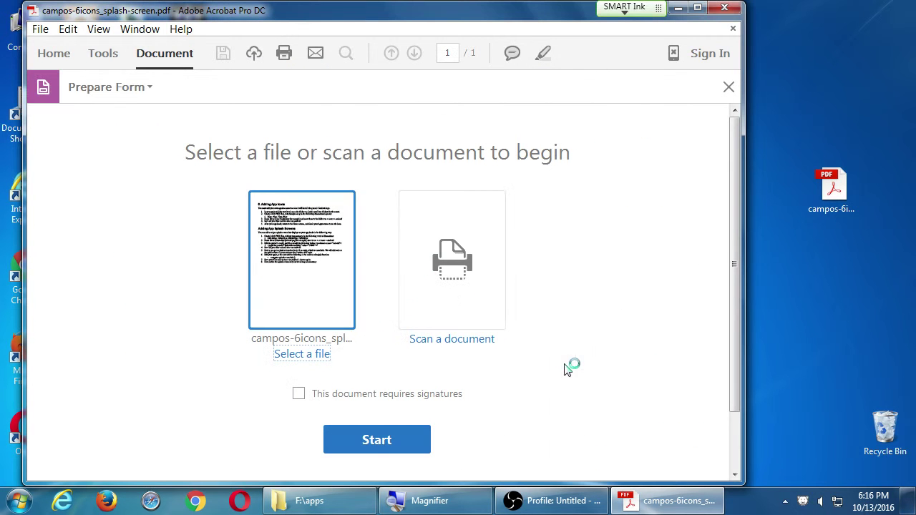
- Reopen the icons and splash-screen PDF from the recent files and enlarge its view to fill the screen
left_click(63, 54)
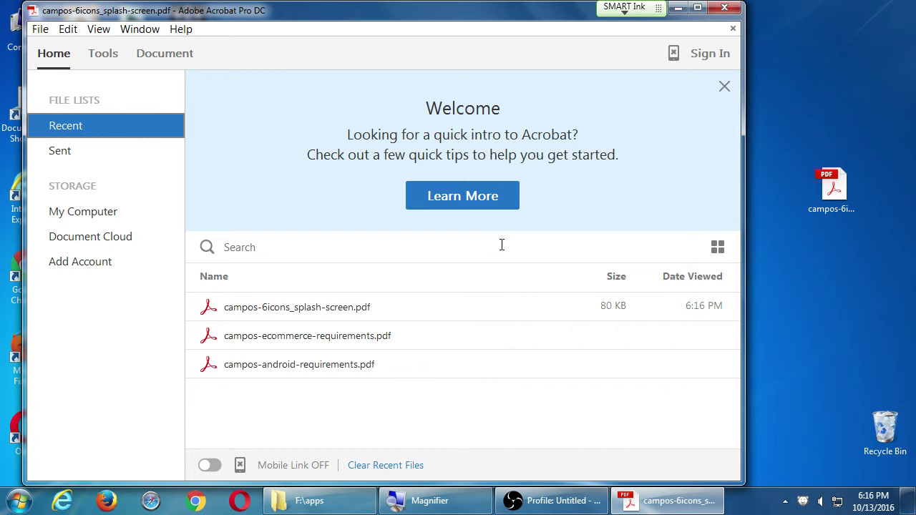
left_click(723, 86)
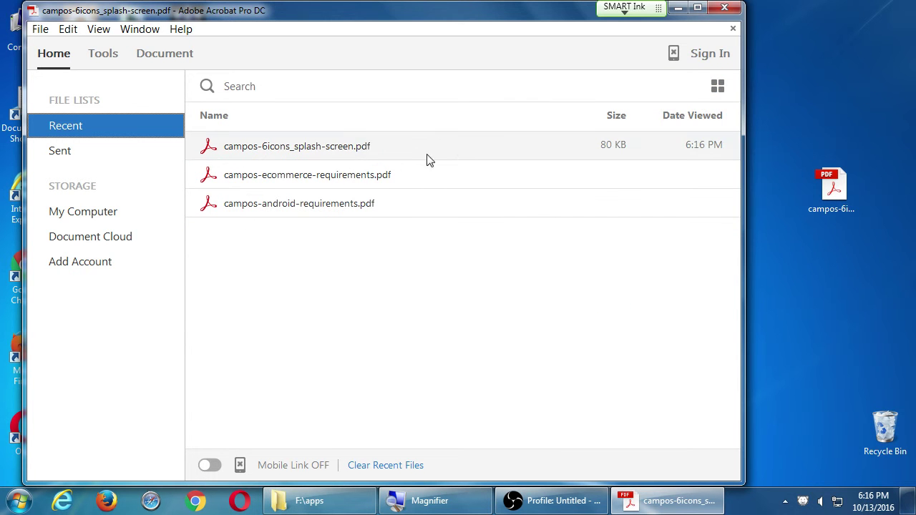
left_click(347, 152)
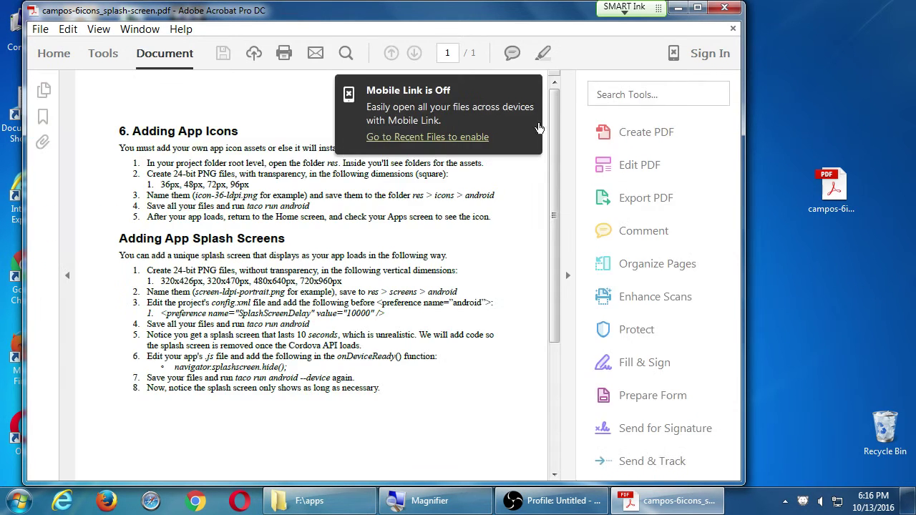
left_click(576, 276)
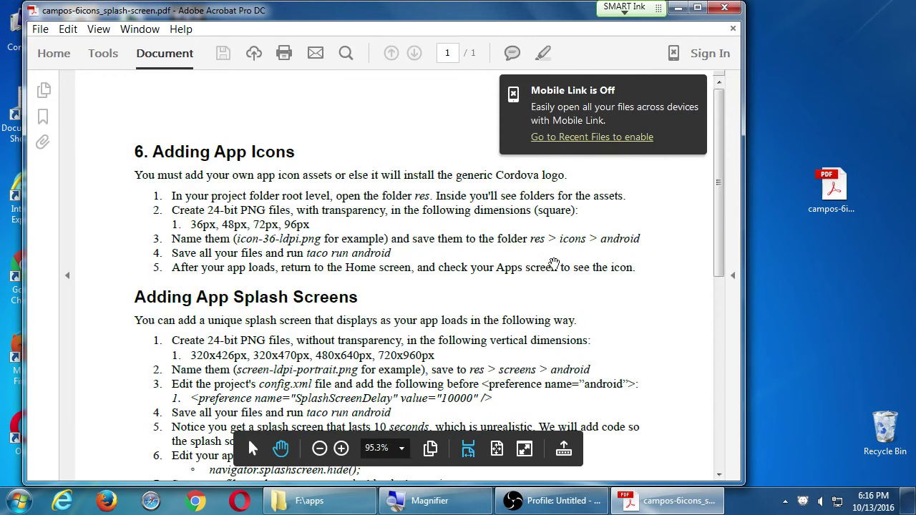
left_click(697, 10)
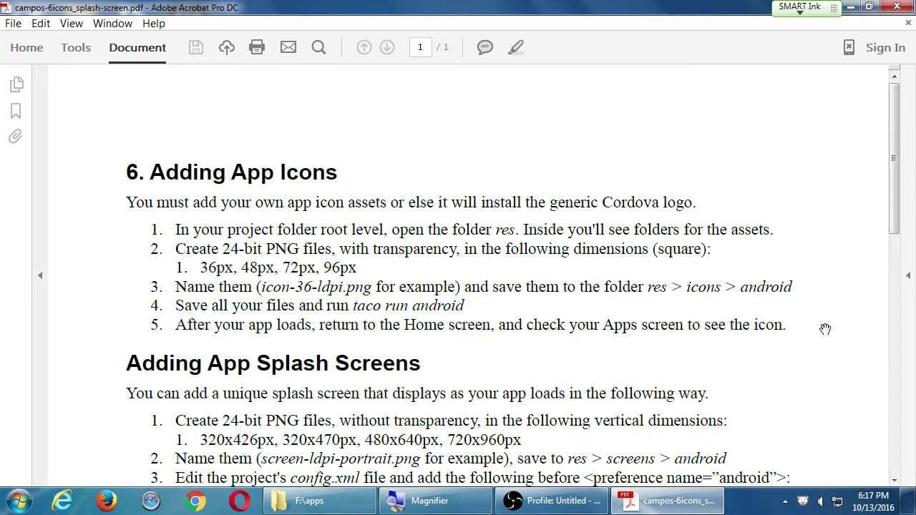
- Return to the desktop, search the installed programs for "pho" and launch Adobe Photoshop CC 2015
key("super+d")
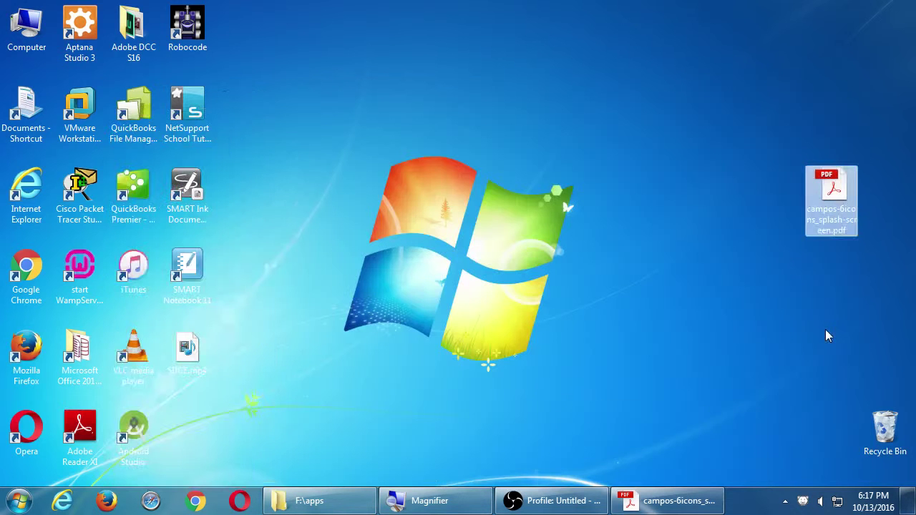
key("super")
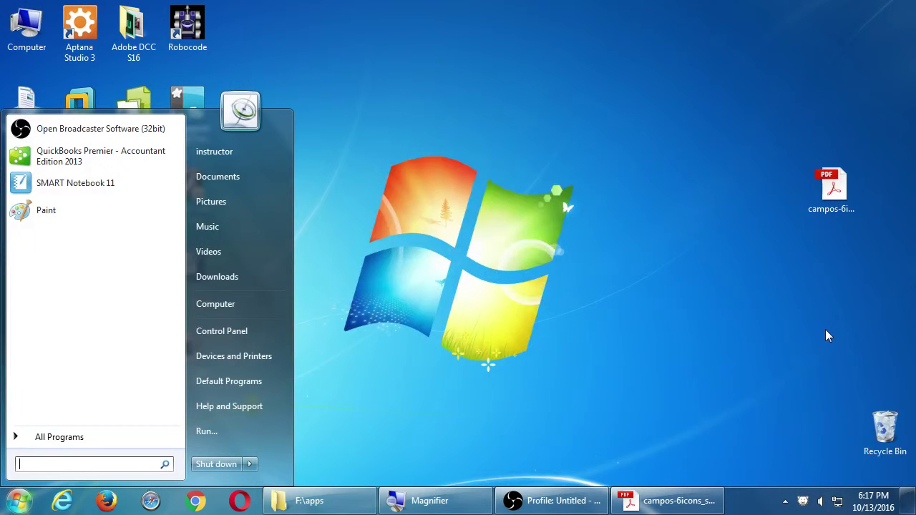
type("pho")
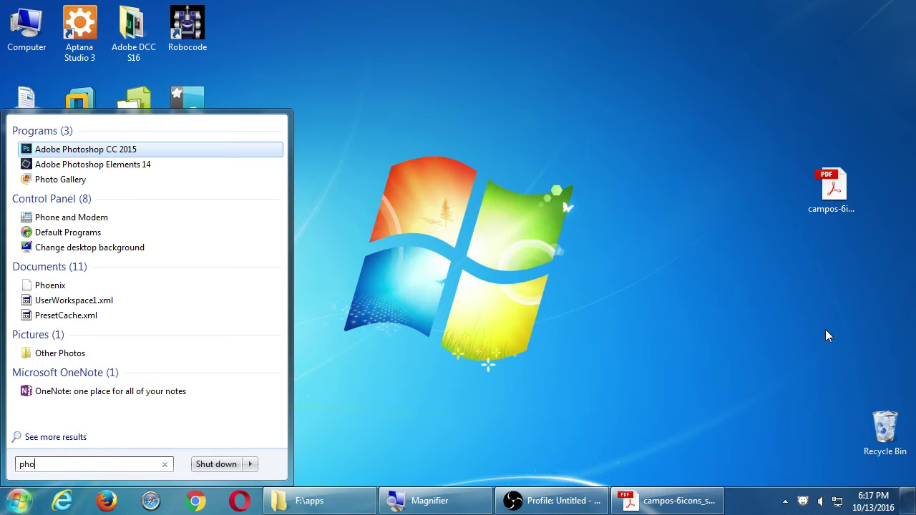
left_click(827, 335)
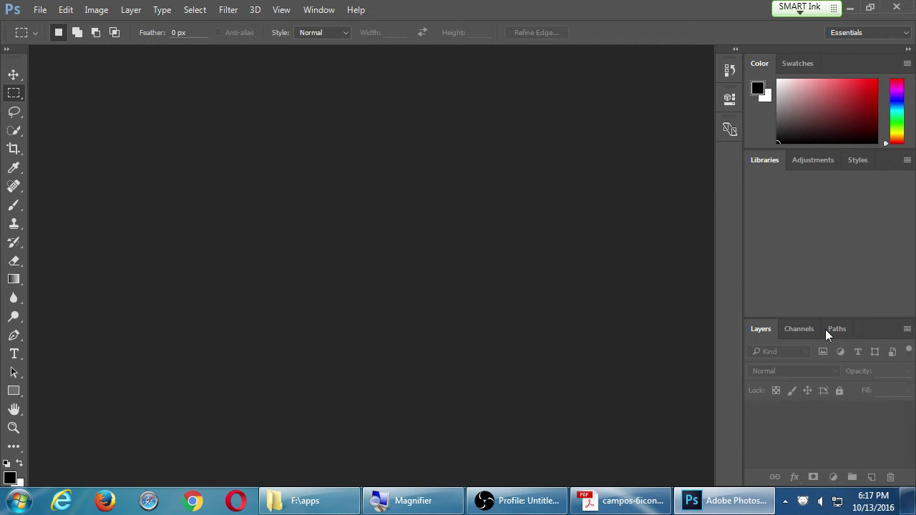
- Begin a new Photoshop document and name it "icon-512px"
left_click(40, 10)
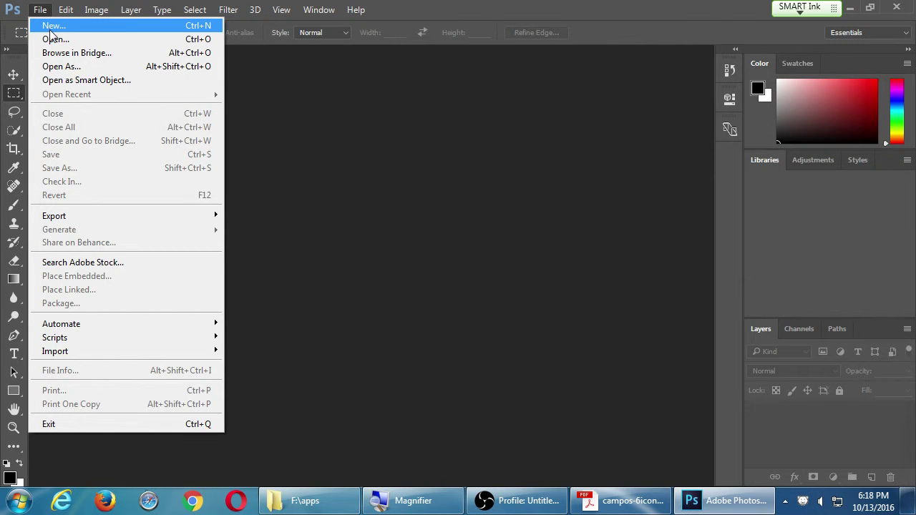
left_click(51, 28)
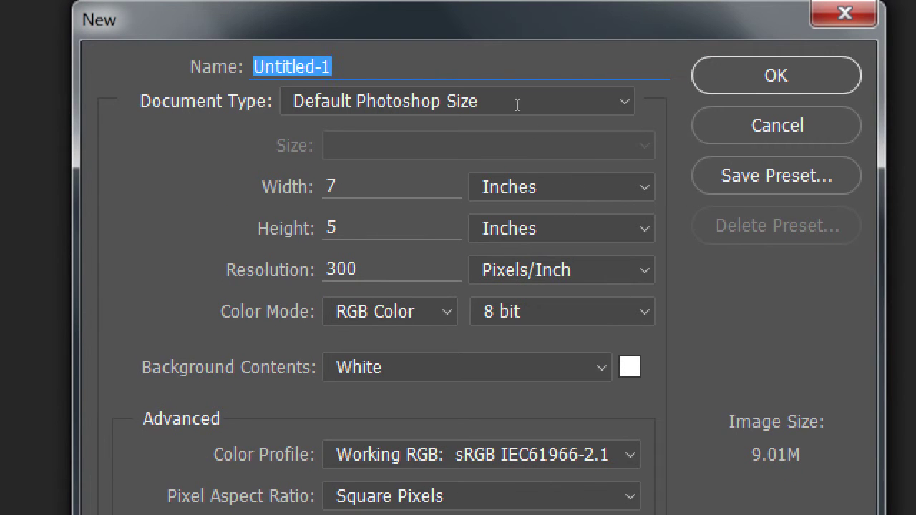
type("i")
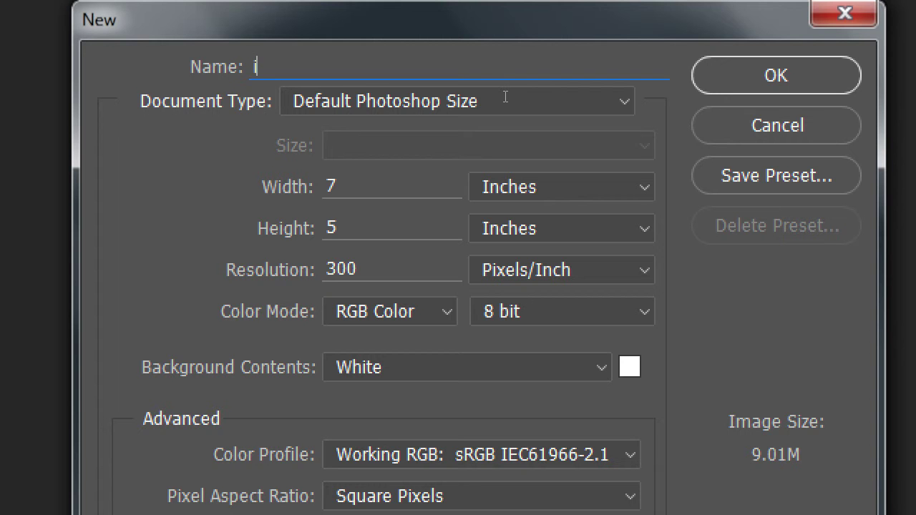
type("con-512px")
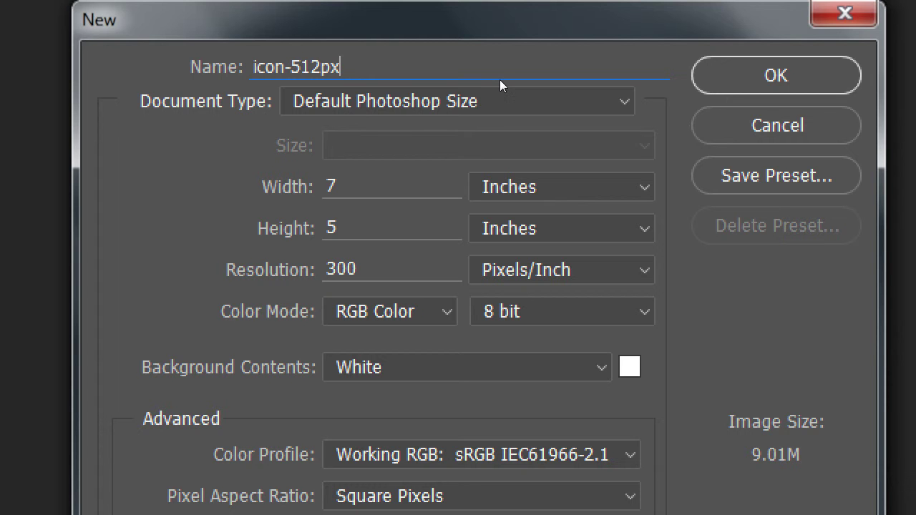
key("Tab")
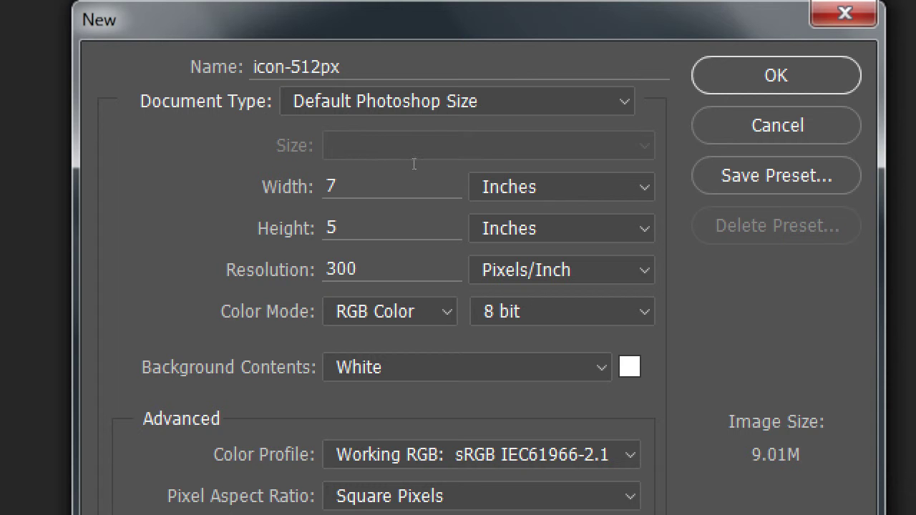
- Set the new document's size to 512 by 512 pixels and its resolution to 72 pixels/inch
left_click(484, 175)
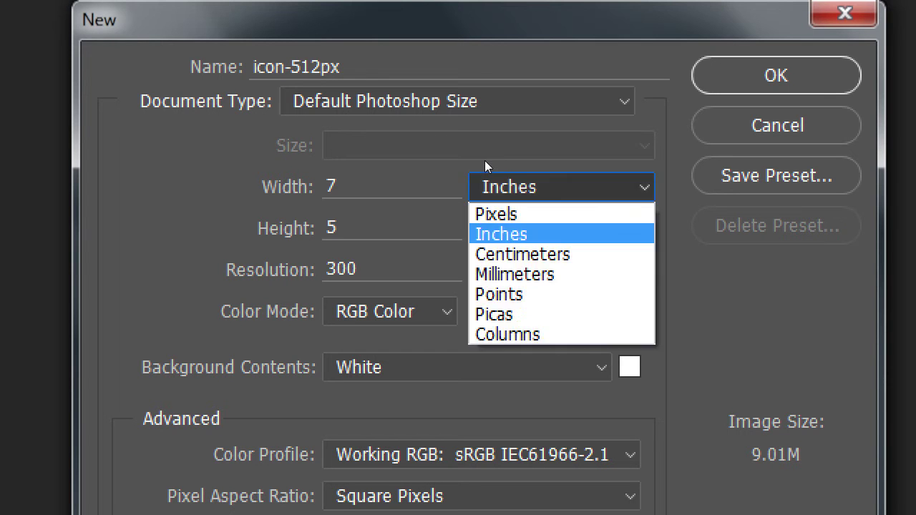
key("Return")
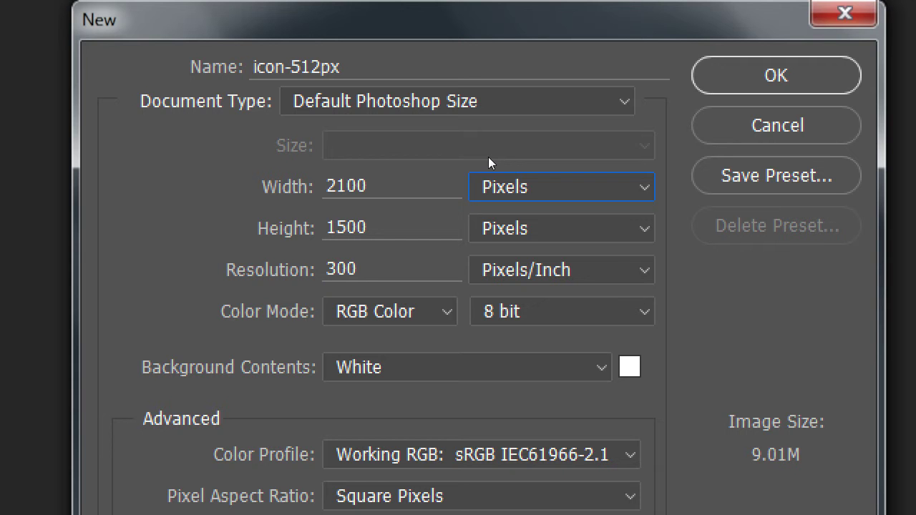
double_click(347, 182)
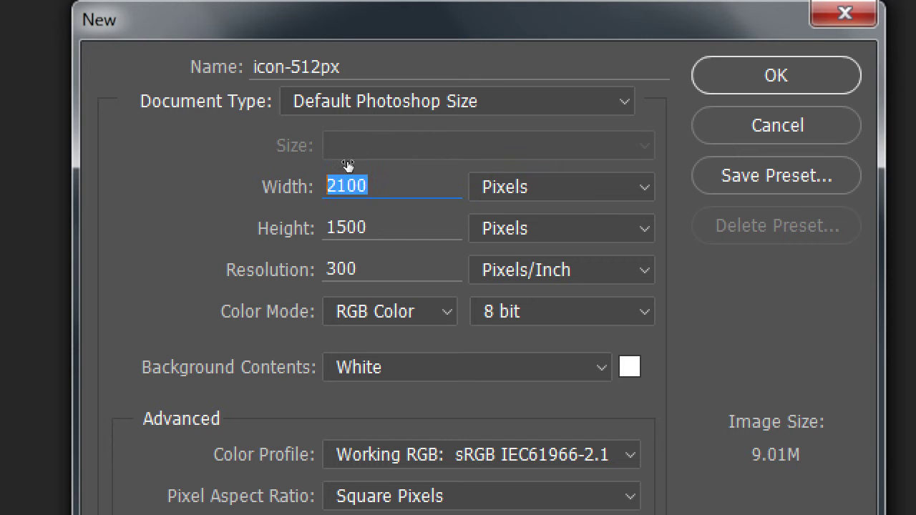
type("512")
key("Tab")
key("Tab")
type("512")
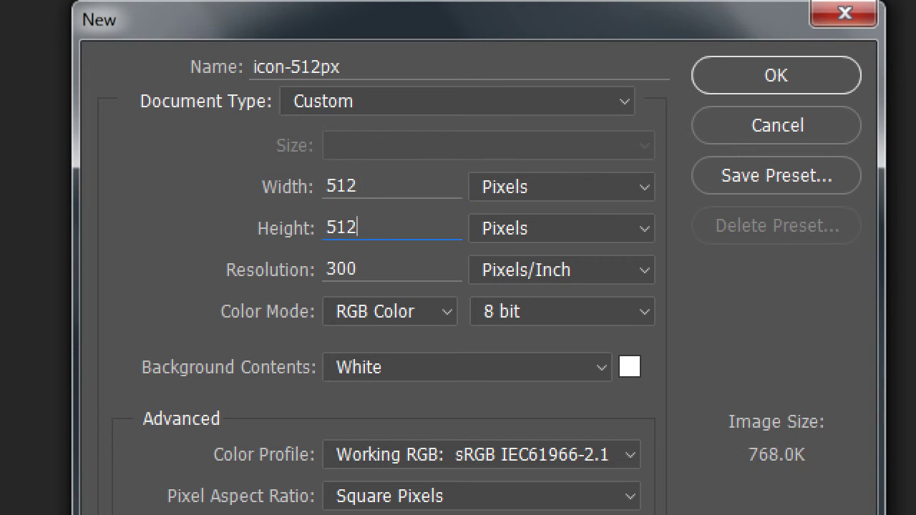
key("Tab")
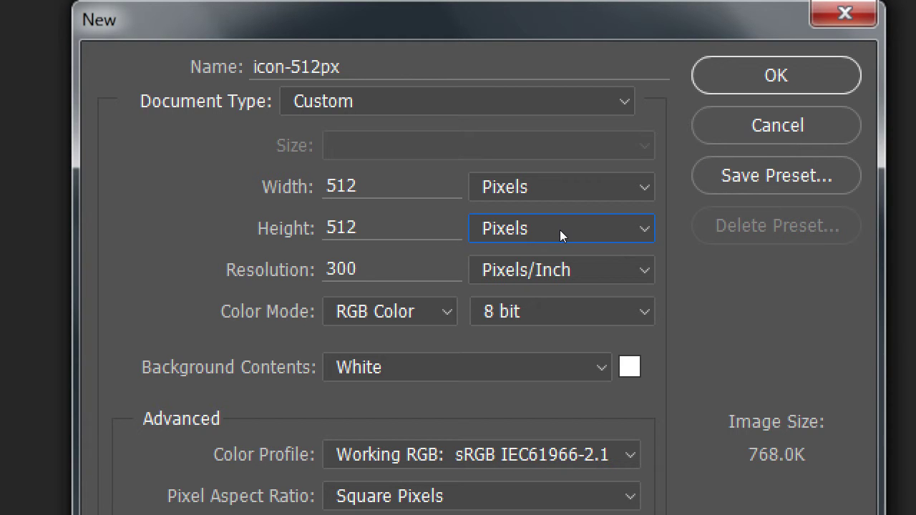
key("Tab")
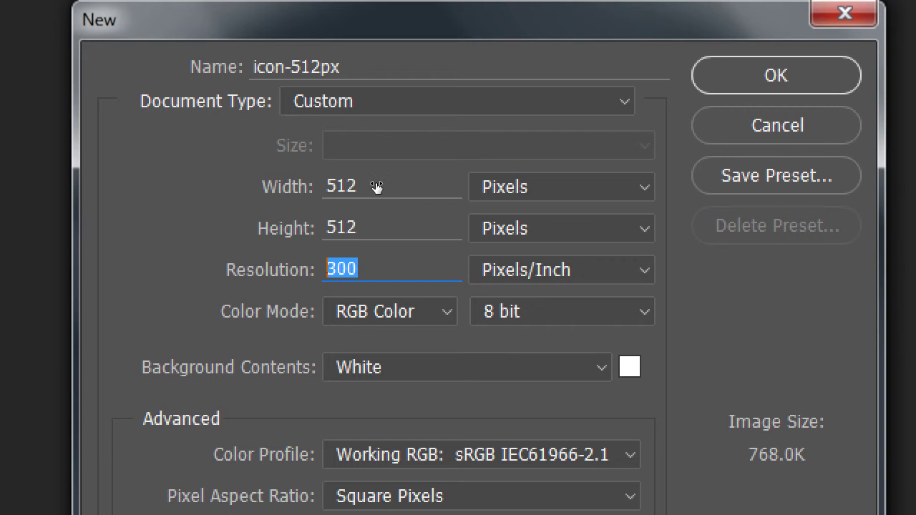
type("72")
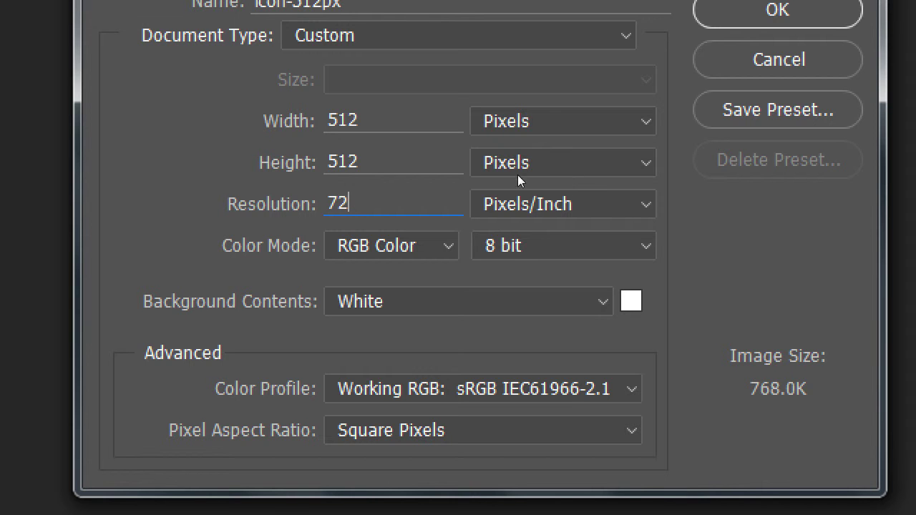
- Set the new document's background contents to Transparent and create the document
left_click(457, 301)
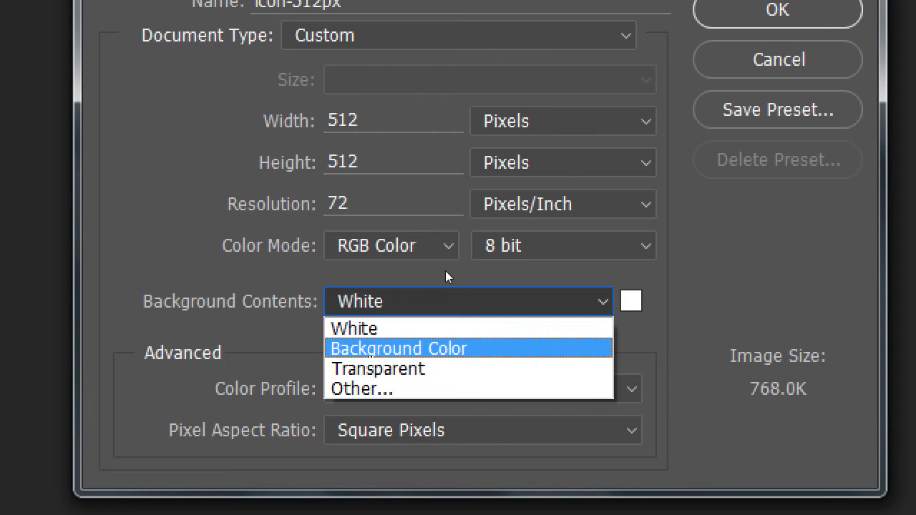
key("Down")
key("Return")
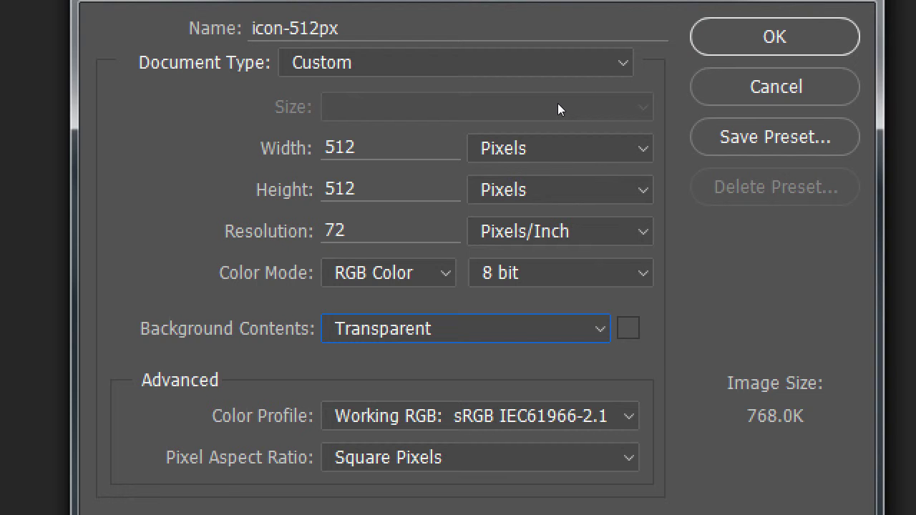
key("Return")
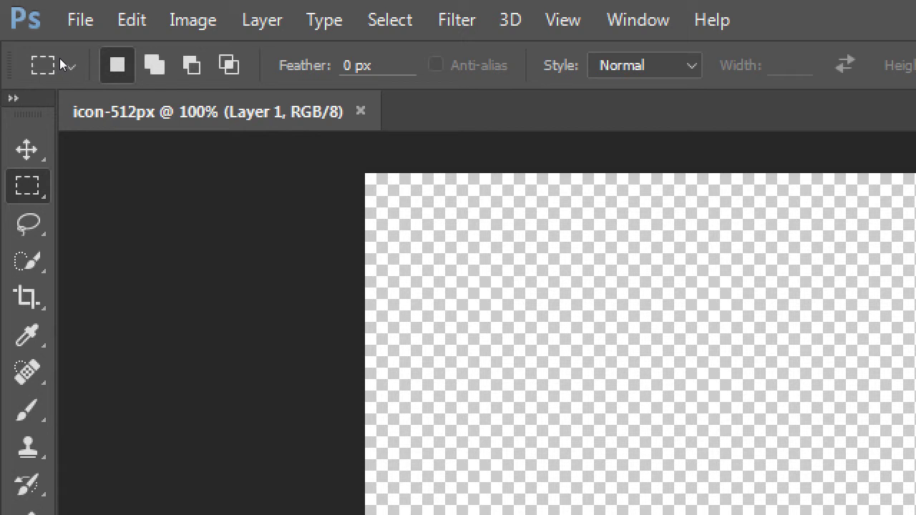
- Start saving the icon document with Save As and browse to the computer's list of drives
key("alt+f")
key("a")
key("a")
key("a")
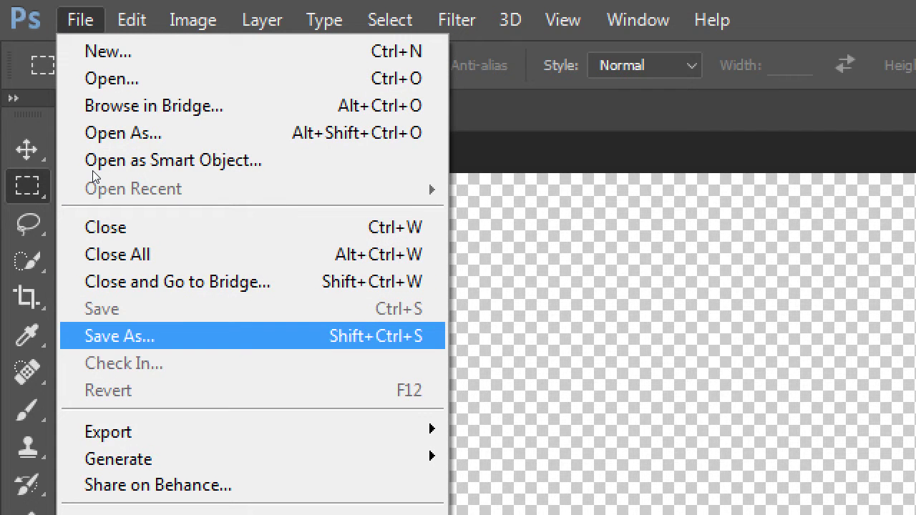
key("Return")
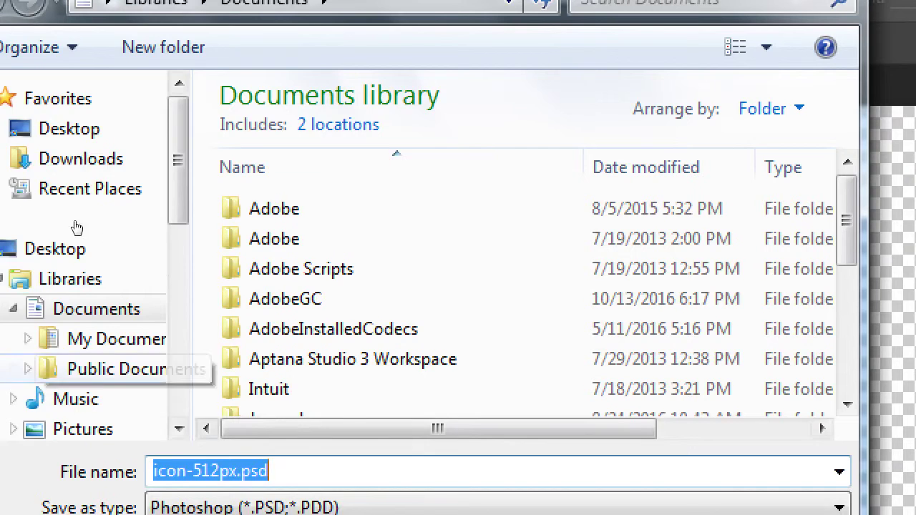
key("Left")
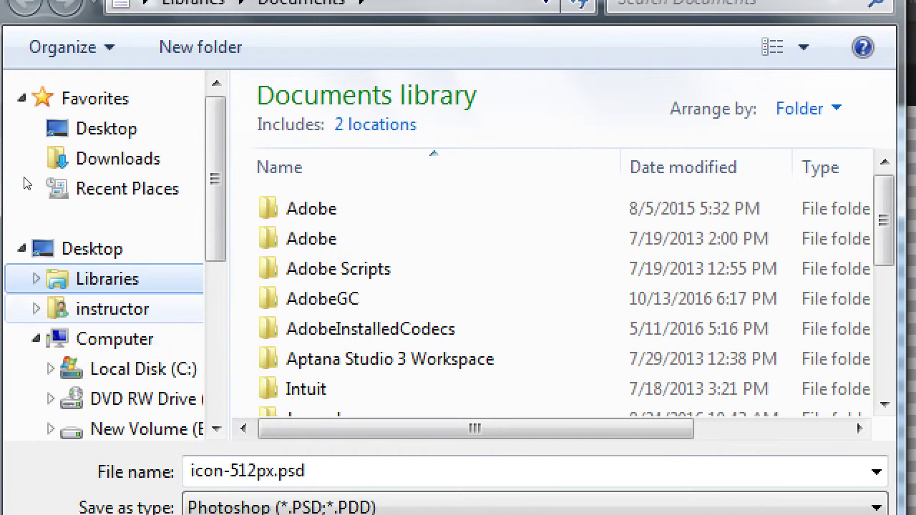
key("Down")
key("Down")
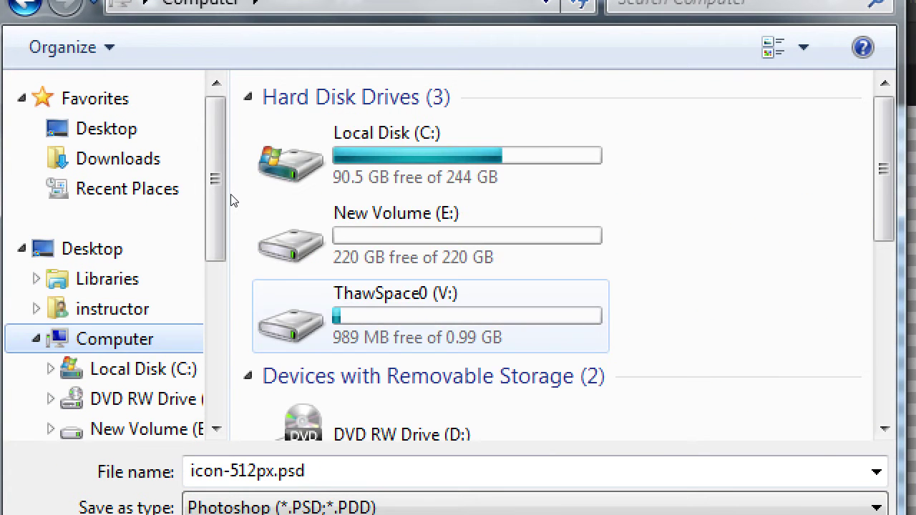
- Open the folder "2016-10 2ADT II (1828J)" on the Corsair32Gb (F:) drive as the save location
key("Tab")
key("Down")
key("Down")
key("Down")
key("Down")
key("Up")
key("Up")
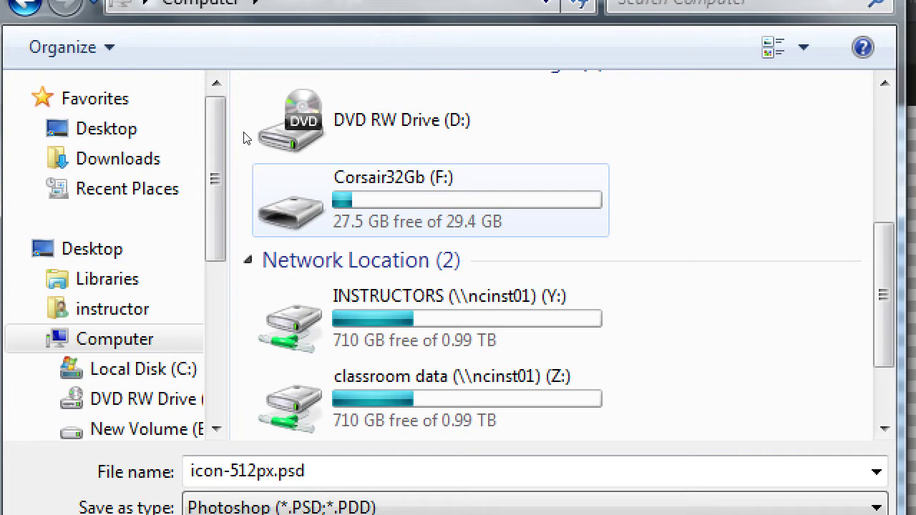
key("Return")
key("a")
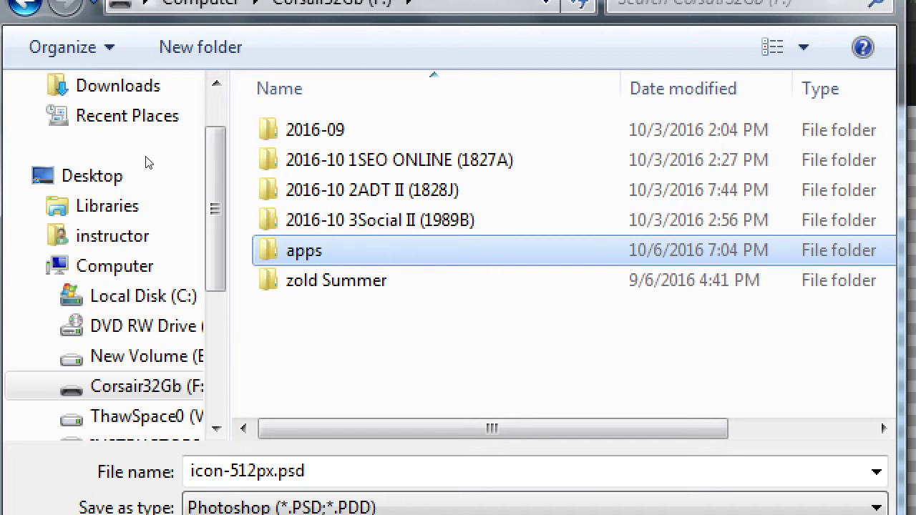
key("Up")
key("Up")
key("Return")
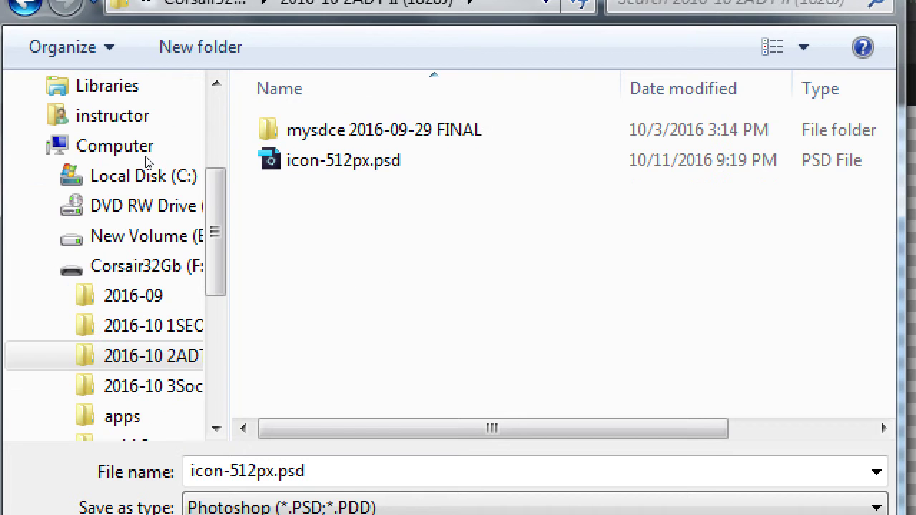
- Save the document as icon-512px.psd in Photoshop format, replacing the existing file and keeping Maximize Compatibility on
key("End")
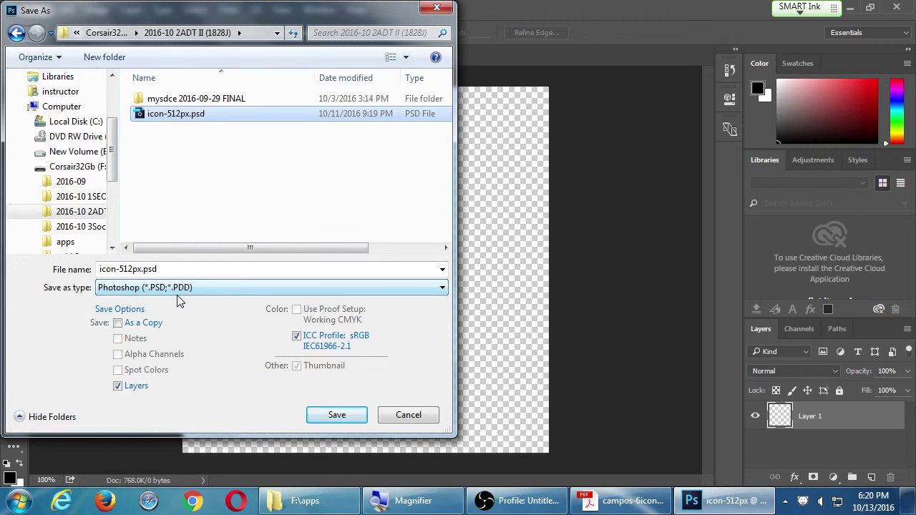
left_click(332, 418)
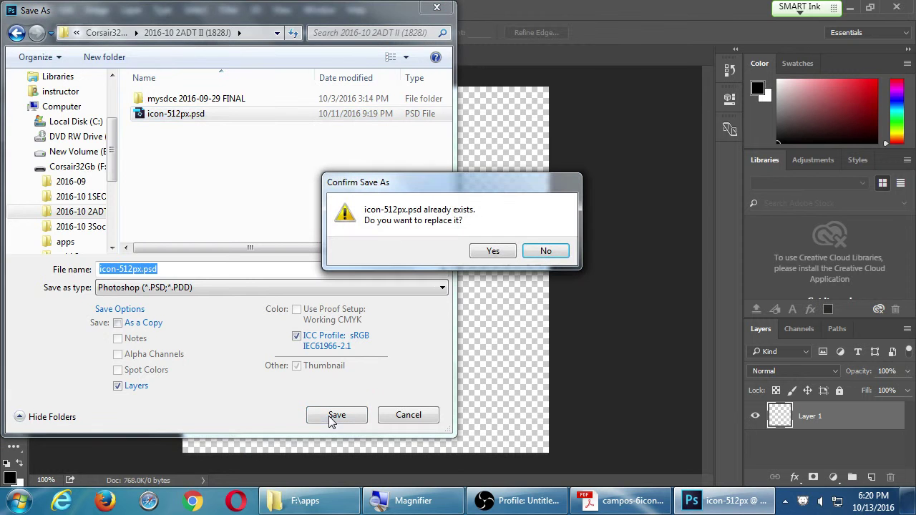
left_click(499, 251)
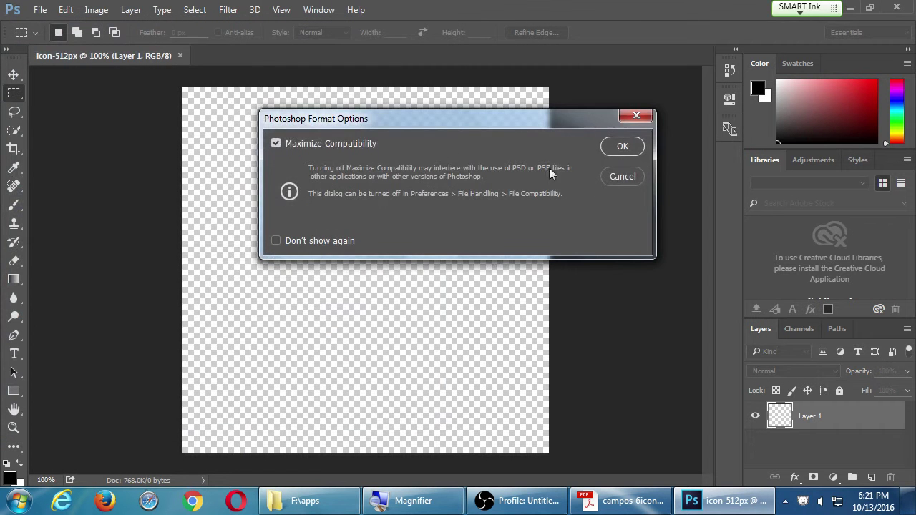
left_click_drag(442, 125, 470, 141)
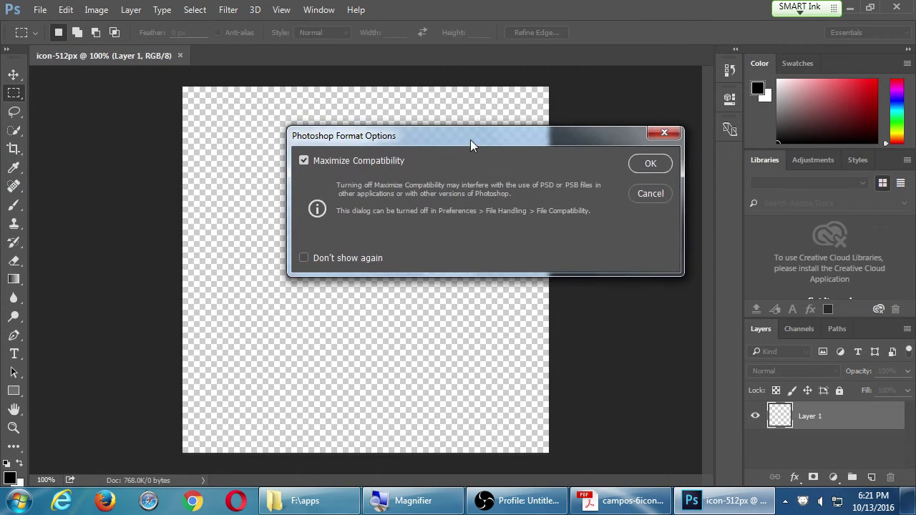
left_click(648, 166)
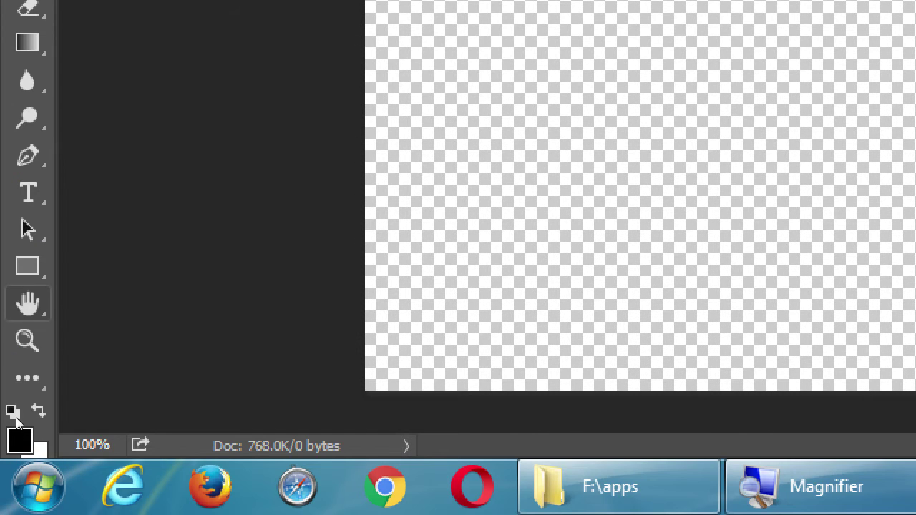
- Activate the Custom Shape Tool from the group of shape tools
key("u")
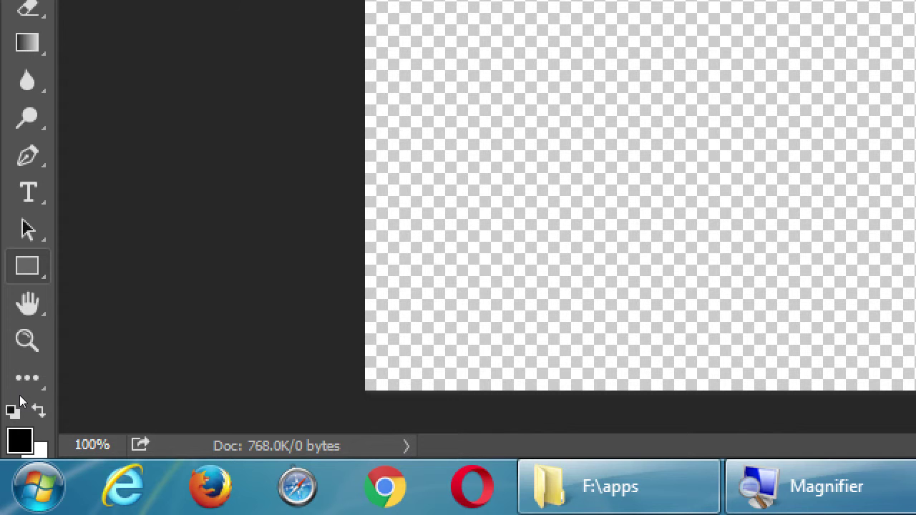
key("a")
key("u")
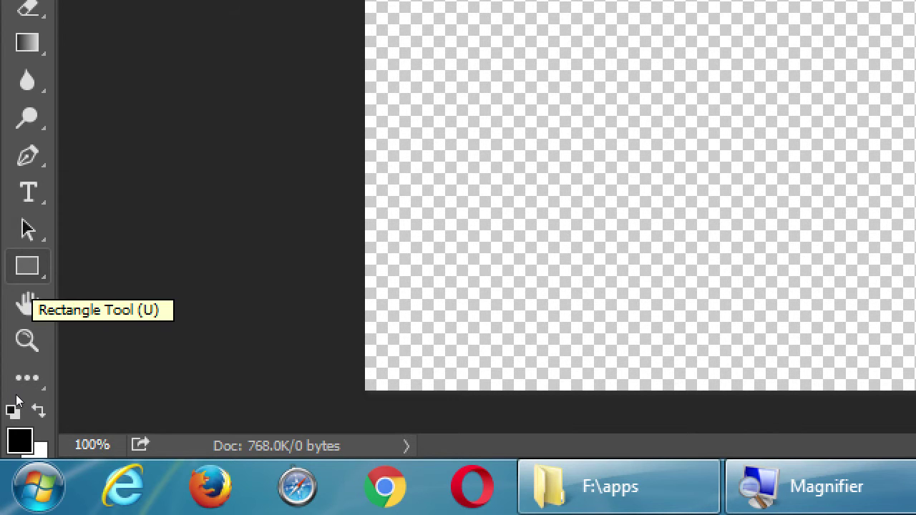
left_click(27, 266)
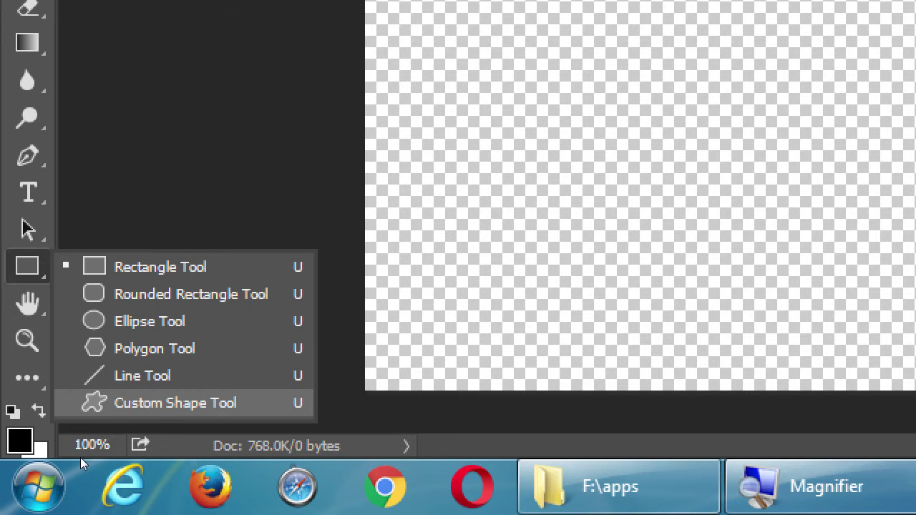
left_click(175, 403)
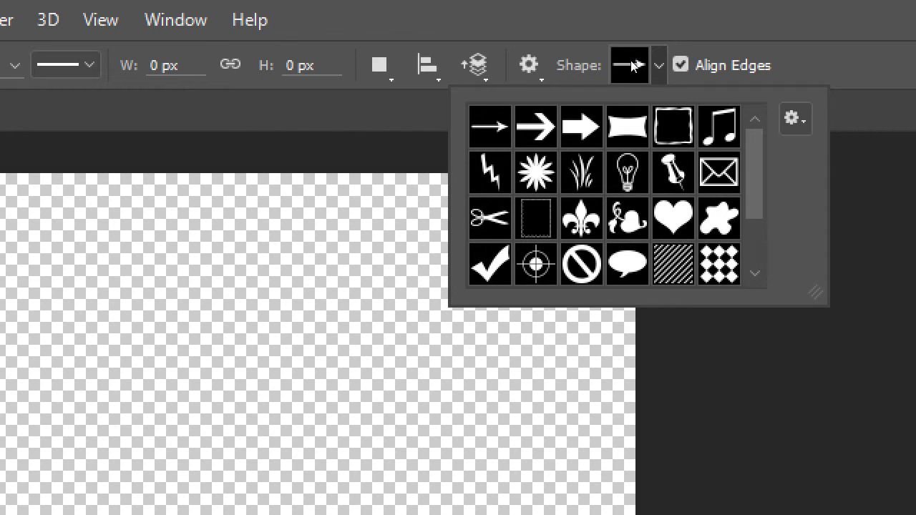
- Replace the current custom shapes with the complete "All" shape set and close the shape picker
left_click(795, 119)
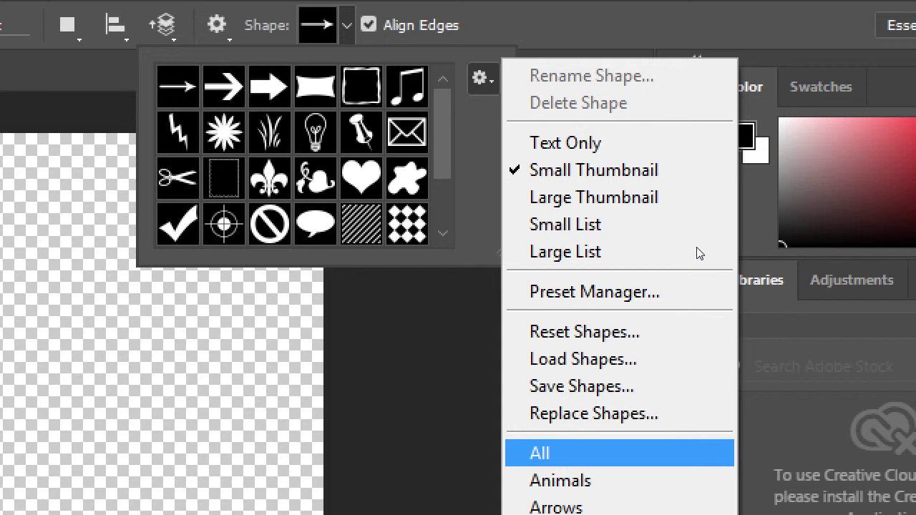
key("Return")
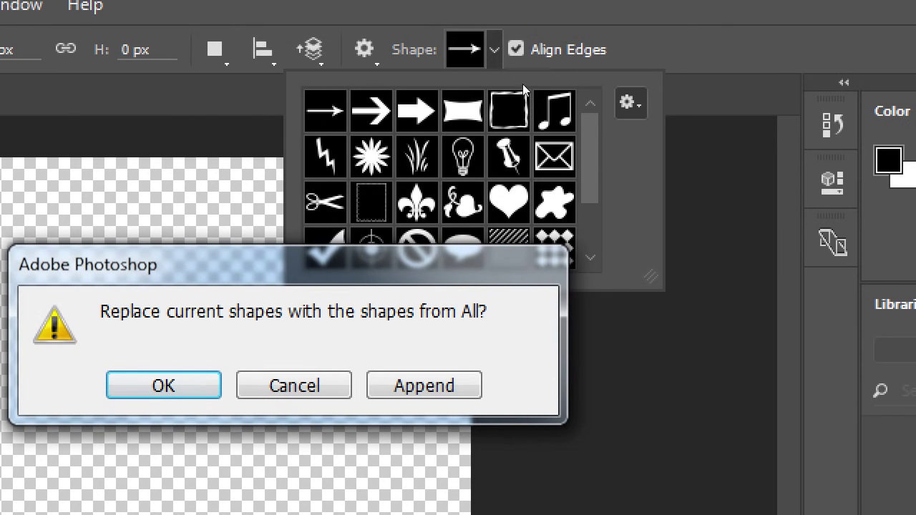
key("Return")
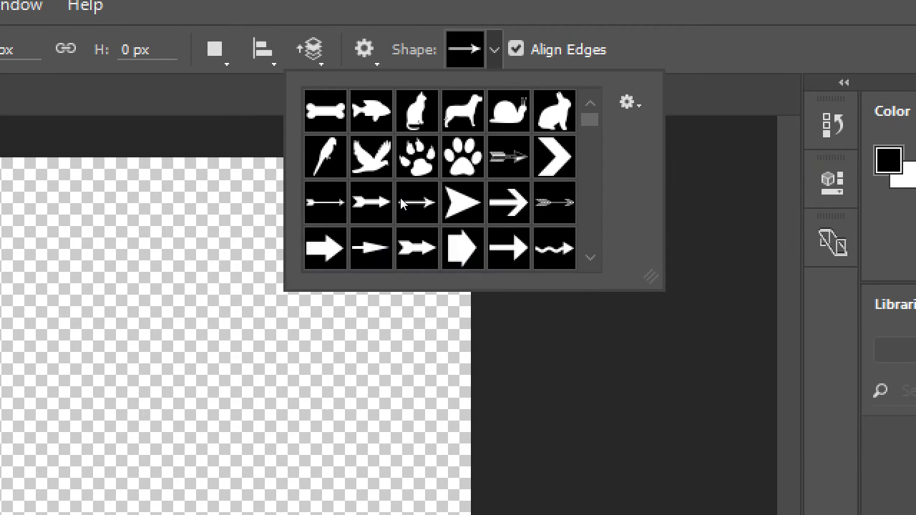
key("Escape")
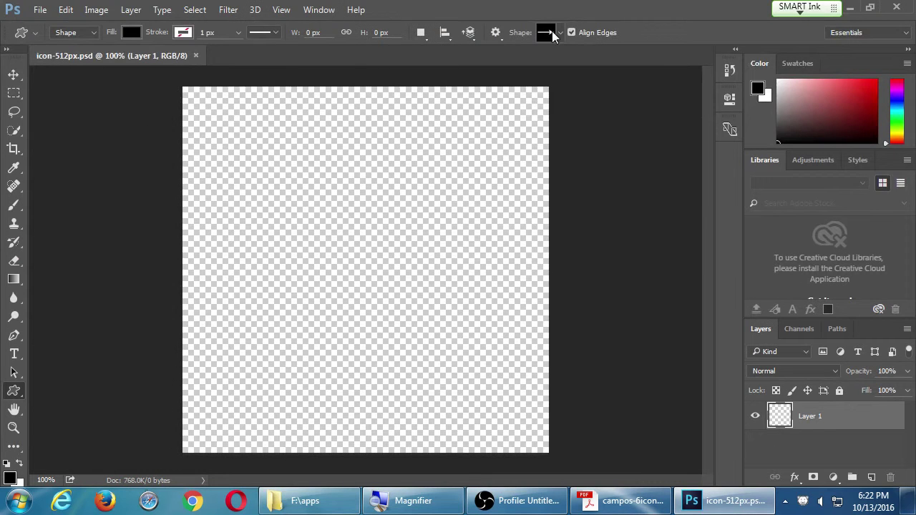
- Choose the snail as the custom shape to draw
left_click(559, 32)
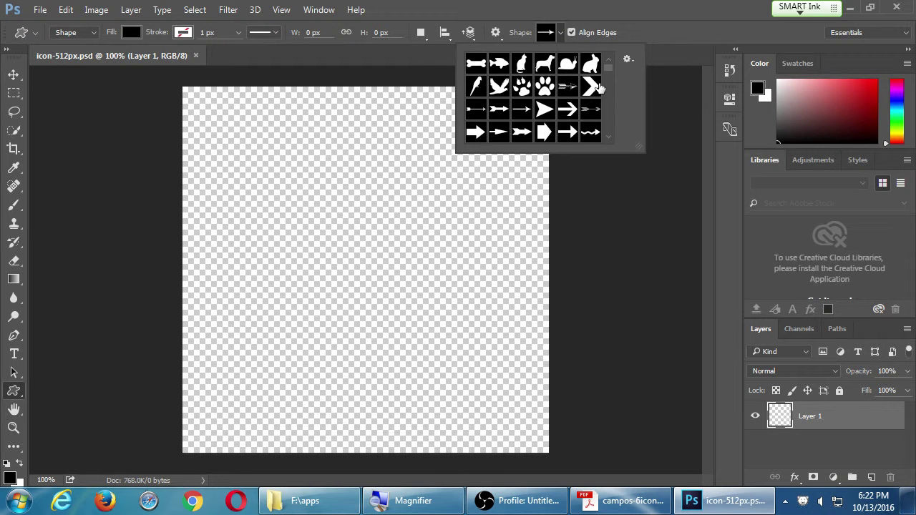
left_click(567, 64)
left_click(557, 33)
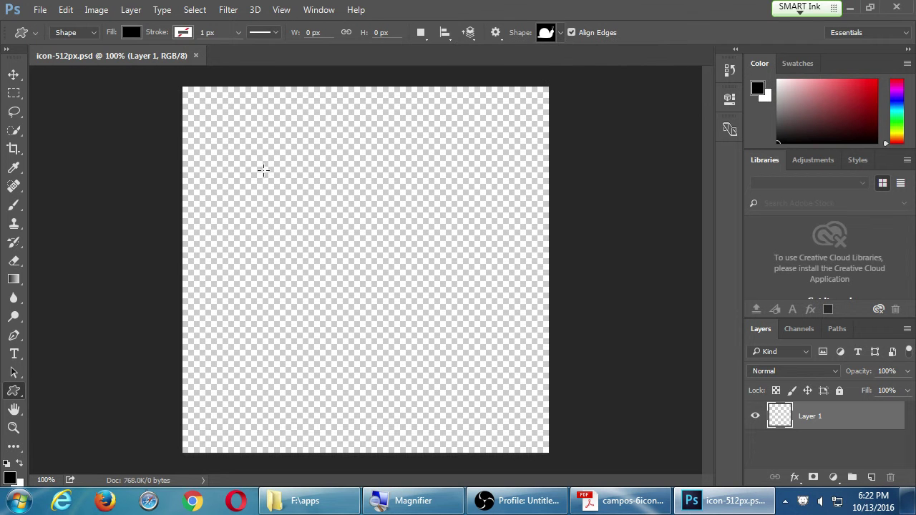
- Try drawing the black snail at about 450 by 199 px and about 464 by 317 px, undoing each attempt
left_click_drag(215, 134, 535, 272)
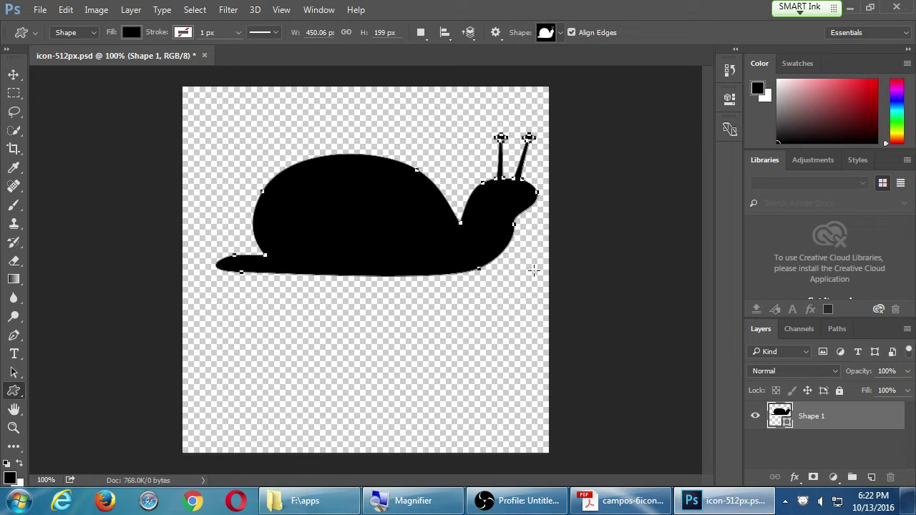
key("ctrl+z")
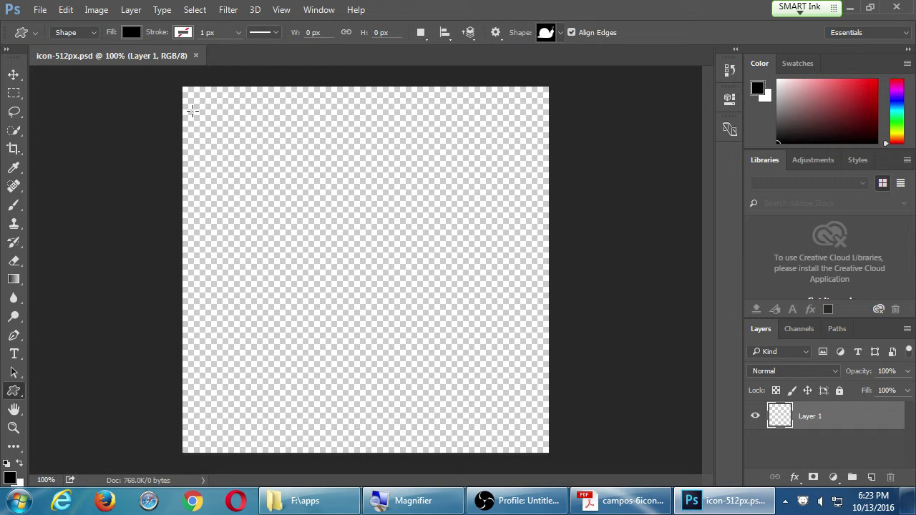
left_click_drag(193, 109, 525, 439)
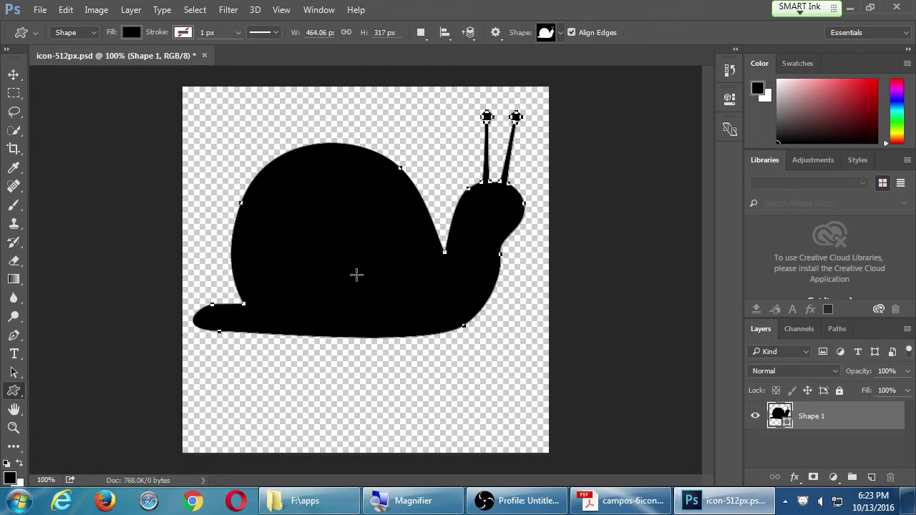
key("ctrl+z")
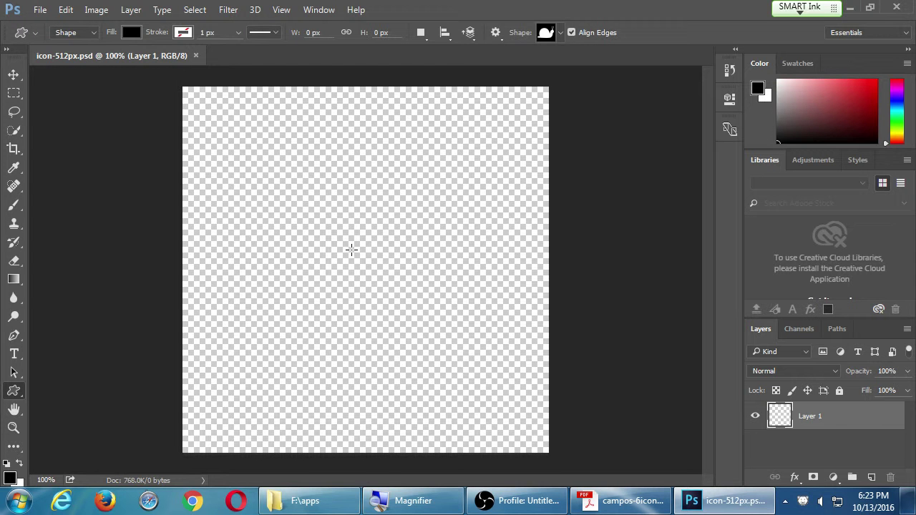
- Try drawing a snail about 488 by 333 px, moving its outline onto the canvas while drawing, and undo it
left_click_drag(351, 249, 662, 473)
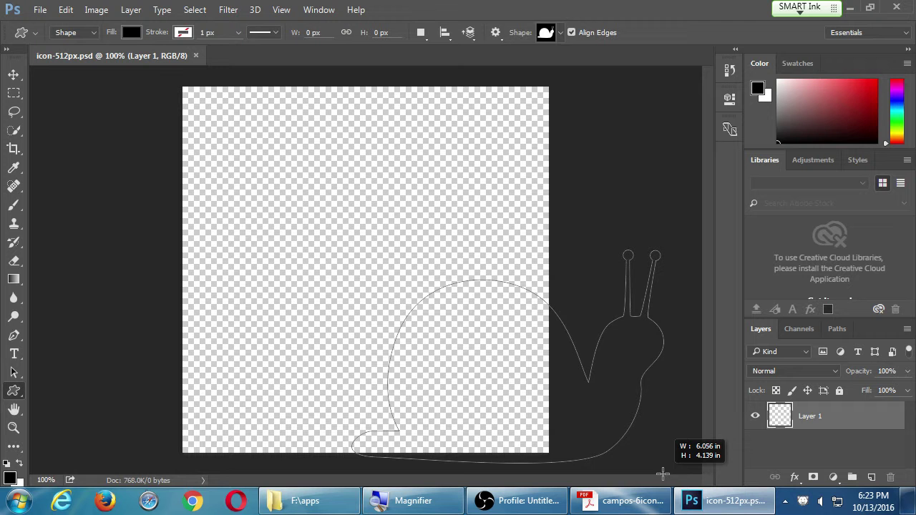
left_click_drag(663, 474, 601, 459)
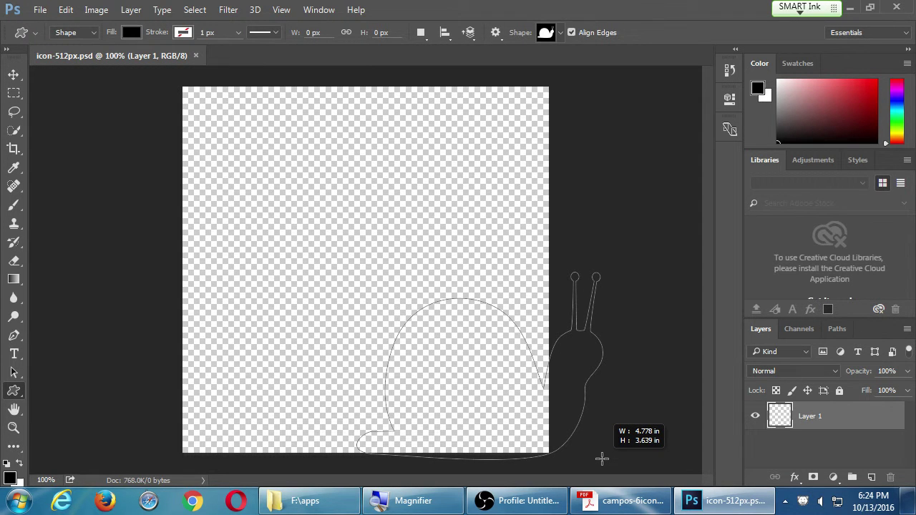
key("space")
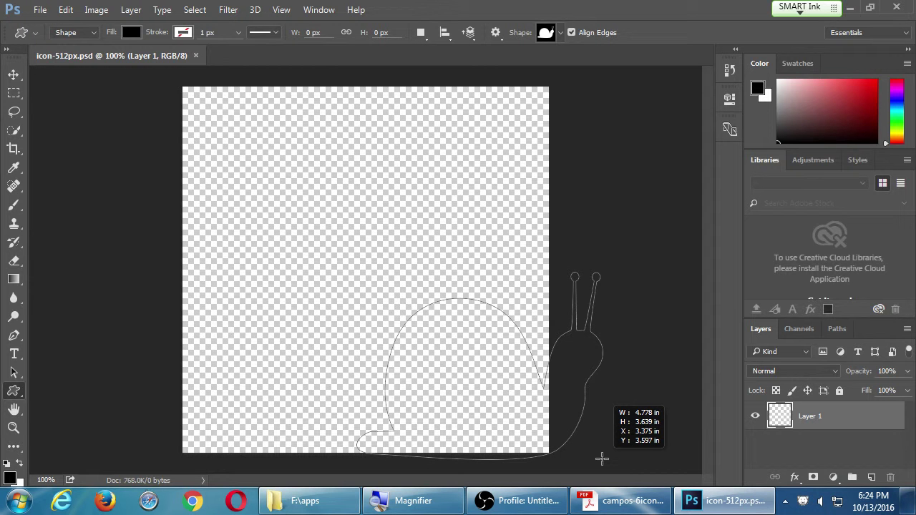
left_click_drag(602, 459, 435, 283)
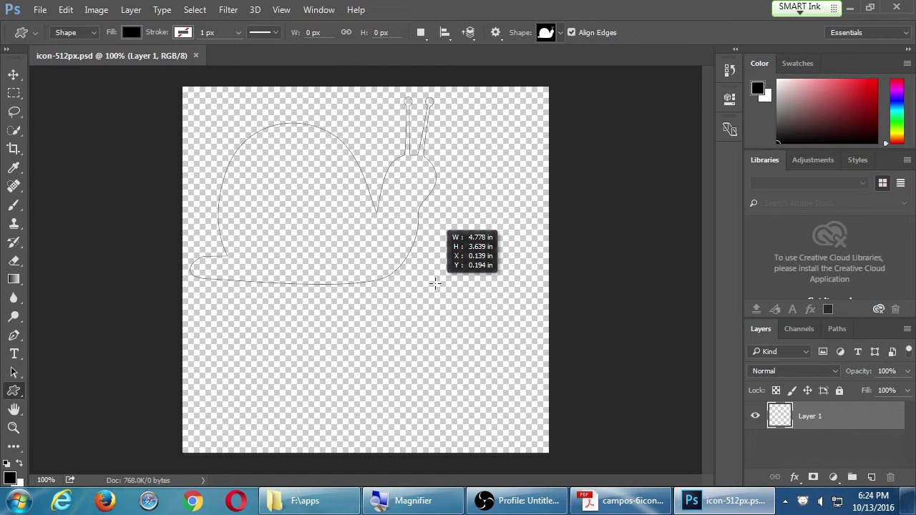
left_click_drag(435, 284, 538, 418)
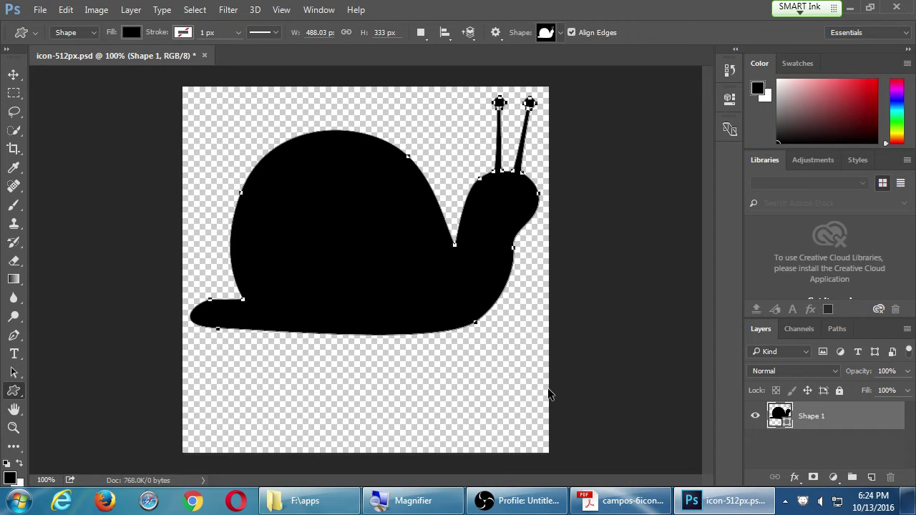
key("ctrl+z")
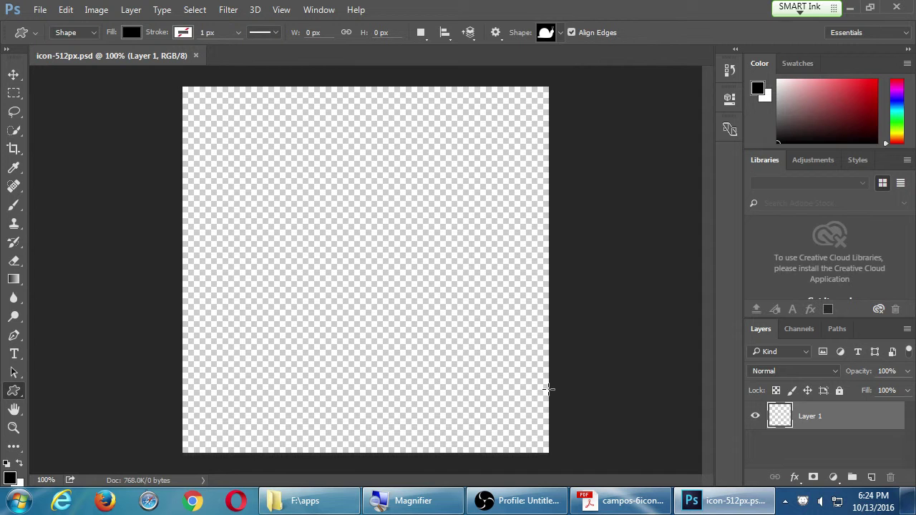
- Restore the undone snail and nudge it 60 px left and 50 px up with the Move tool
key("ctrl+z")
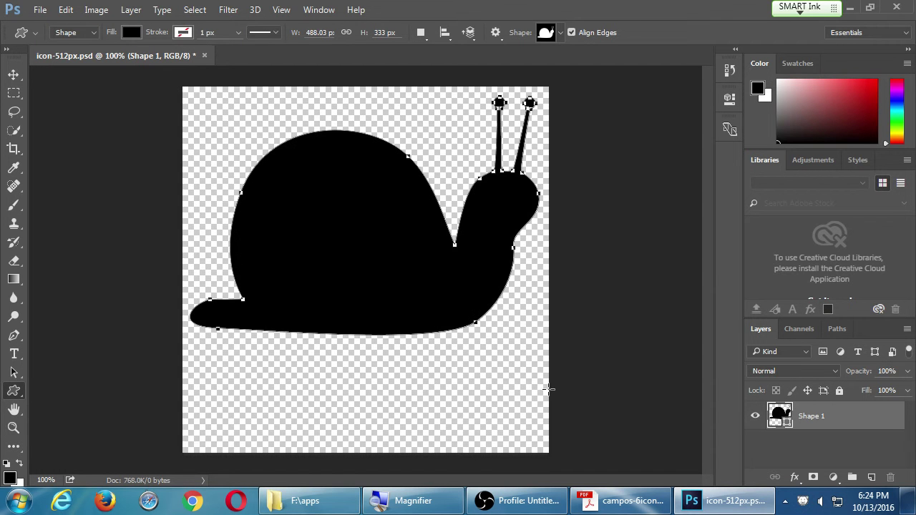
key("v")
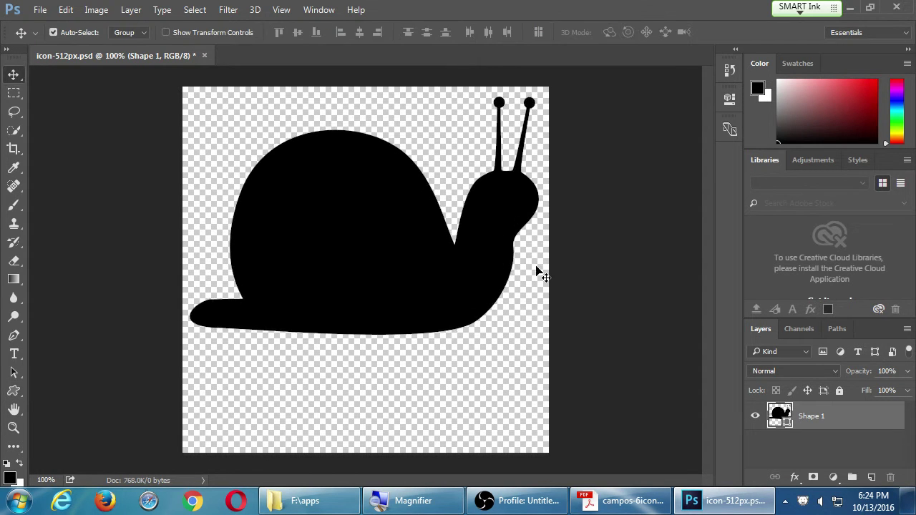
key("shift+Left")
key("shift+Left")
key("shift+Left")
key("shift+Left")
key("shift+Left")
key("shift+Left")
key("shift+Up")
key("shift+Up")
key("shift+Up")
key("shift+Up")
key("shift+Up")
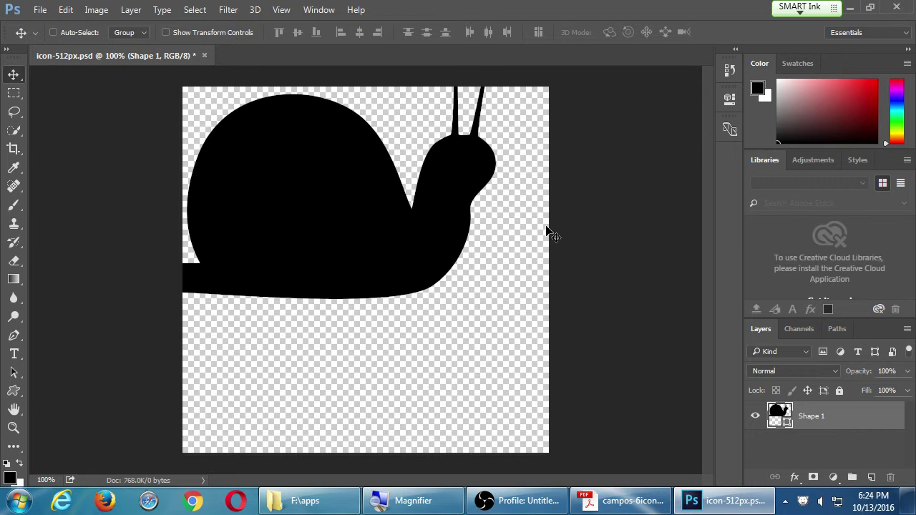
- Move the snail back fully inside the canvas, roughly centred, using the Move tool
key("u")
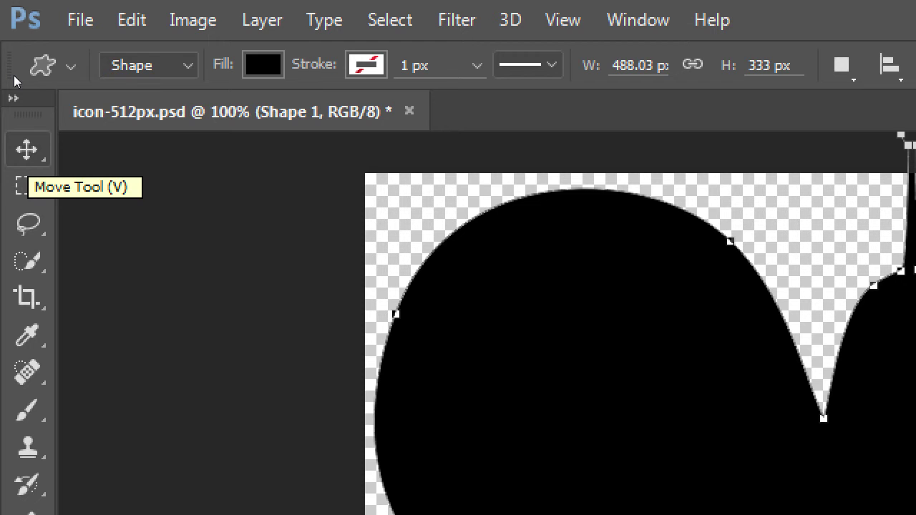
key("v")
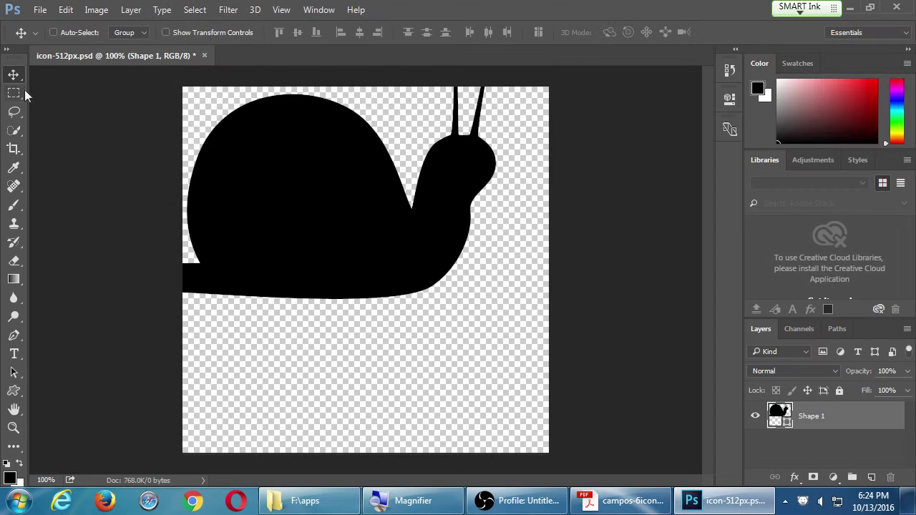
left_click_drag(519, 352, 660, 514)
left_click_drag(330, 261, 335, 243)
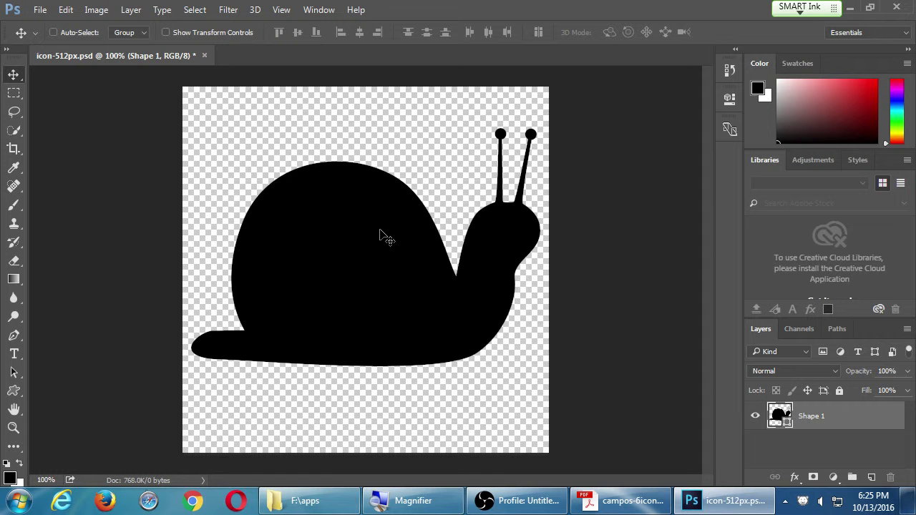
- Draw a small second snail above the large one, and try deleting the large snail's layer, undoing the deletion
key("u")
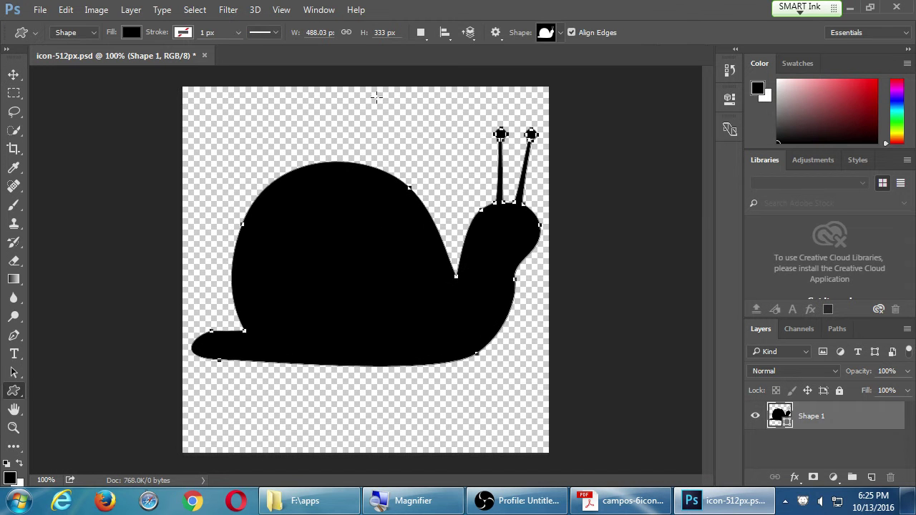
left_click_drag(371, 96, 456, 138)
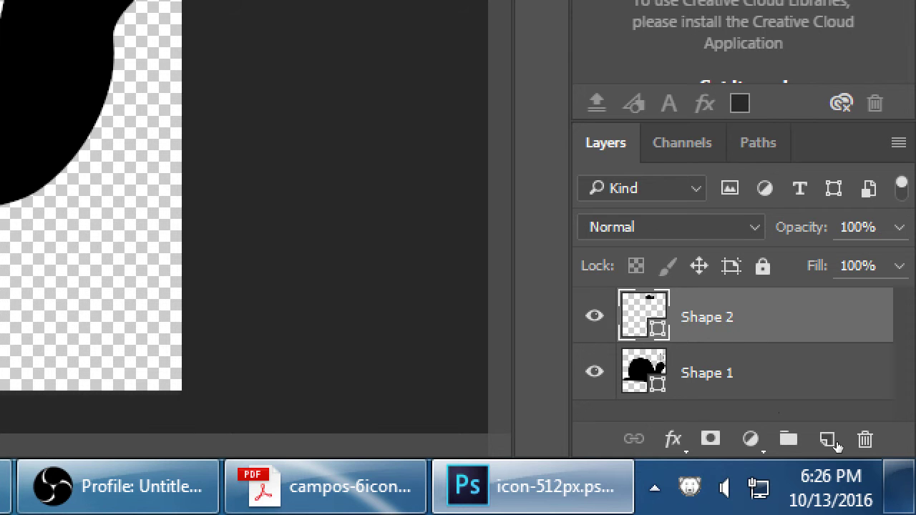
key("alt+bracketleft")
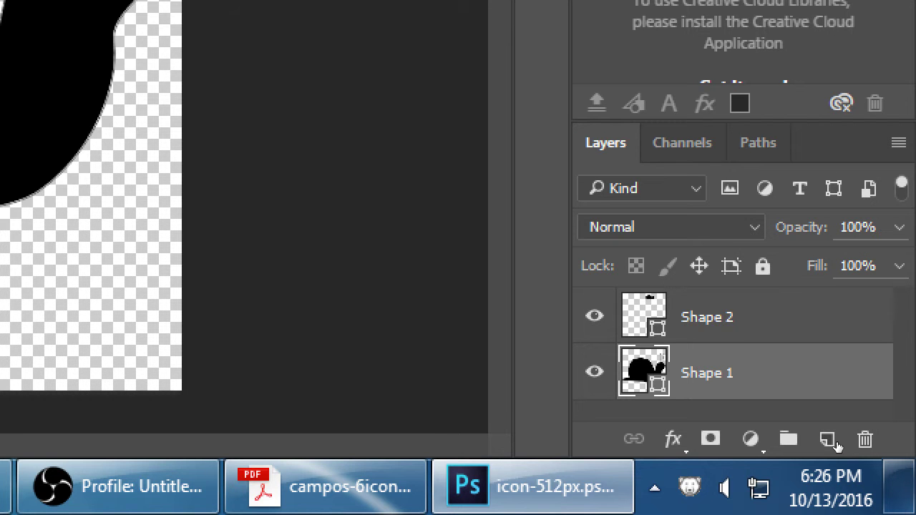
key("Delete")
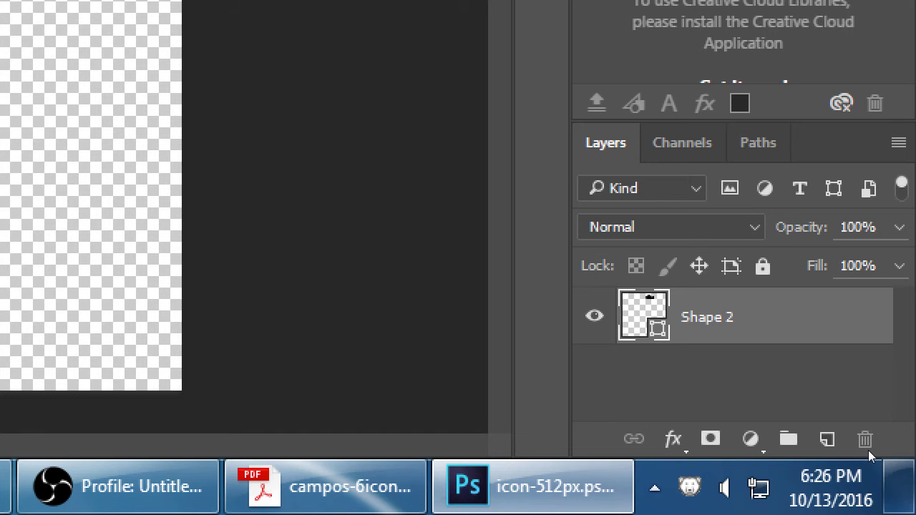
key("ctrl+z")
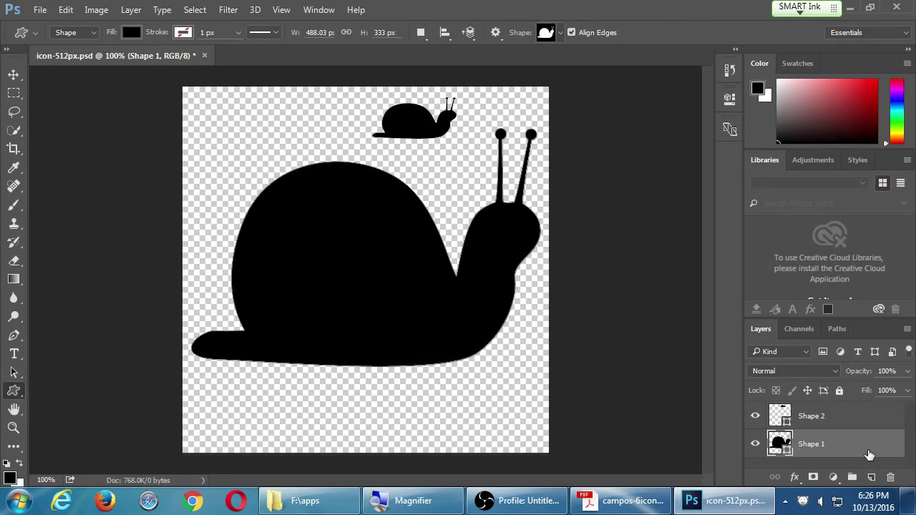
- Step back through the history until both snails are removed and the canvas is empty
key("ctrl+alt+z")
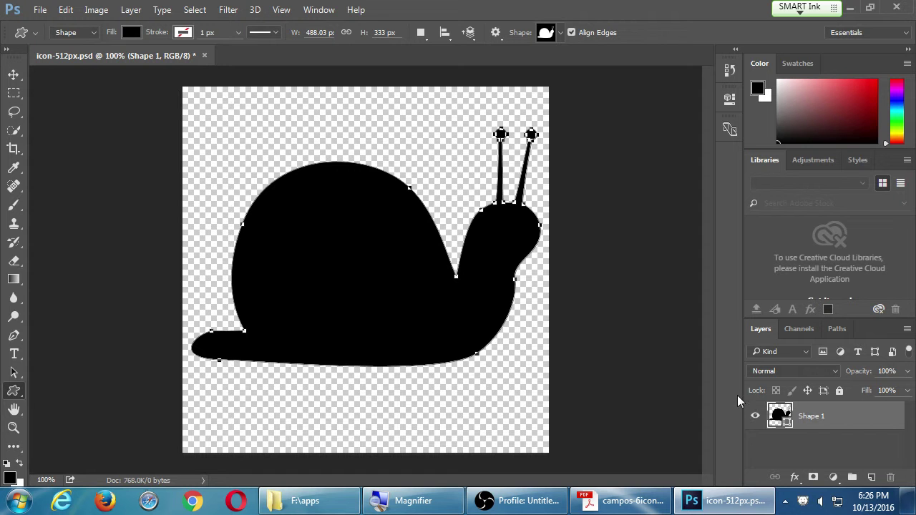
key("ctrl+alt+z")
key("ctrl+alt+z")
key("ctrl+alt+z")
key("ctrl+alt+z")
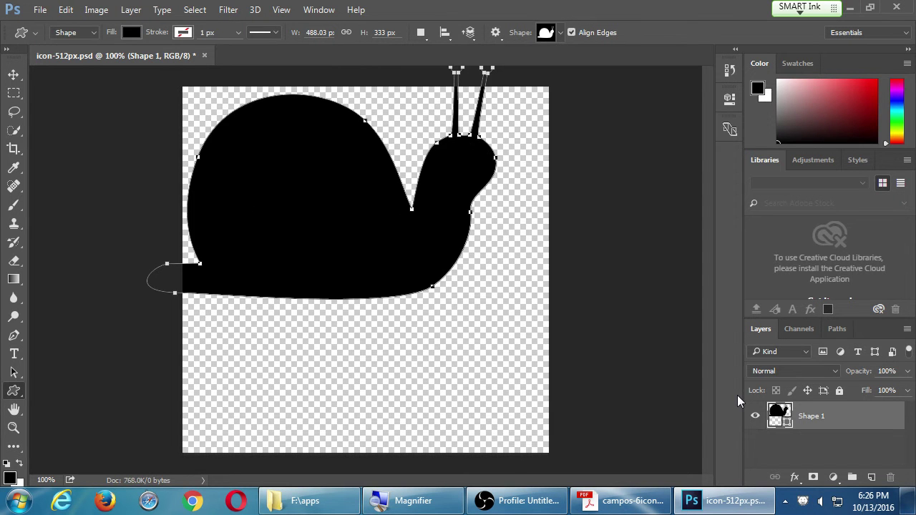
key("ctrl+alt+z")
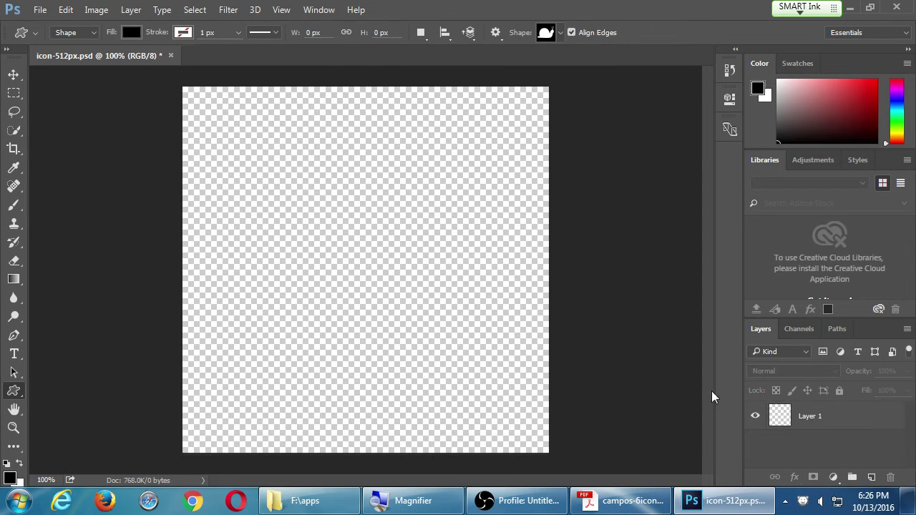
- Enlarge the custom shape picker and choose the butterfly as the shape to draw
left_click(560, 32)
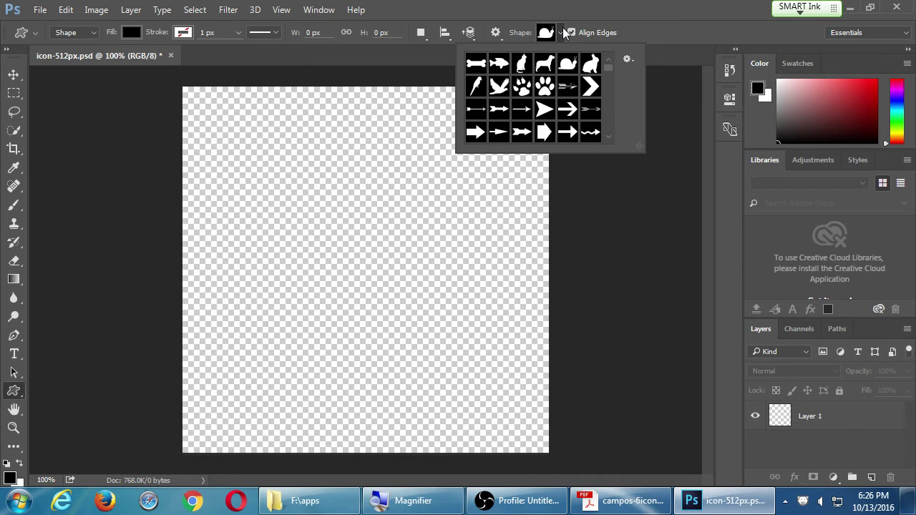
left_click_drag(639, 147, 766, 257)
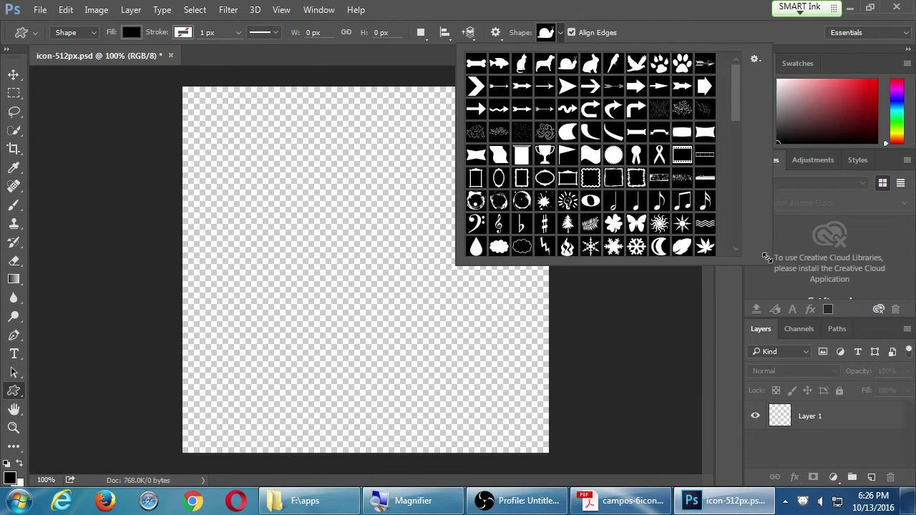
left_click(636, 226)
left_click(560, 33)
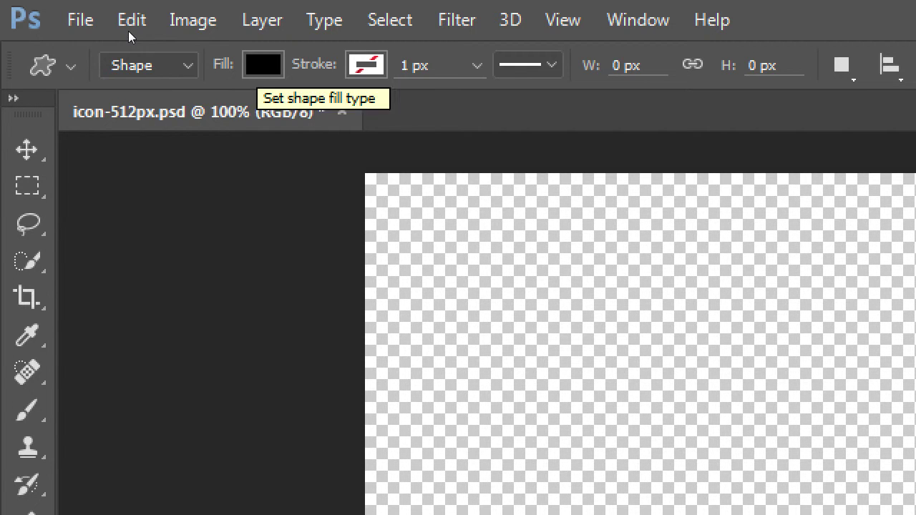
- Try a solid magenta fill on a butterfly drawn about 235 by 197 px, and undo the drawing
left_click(262, 65)
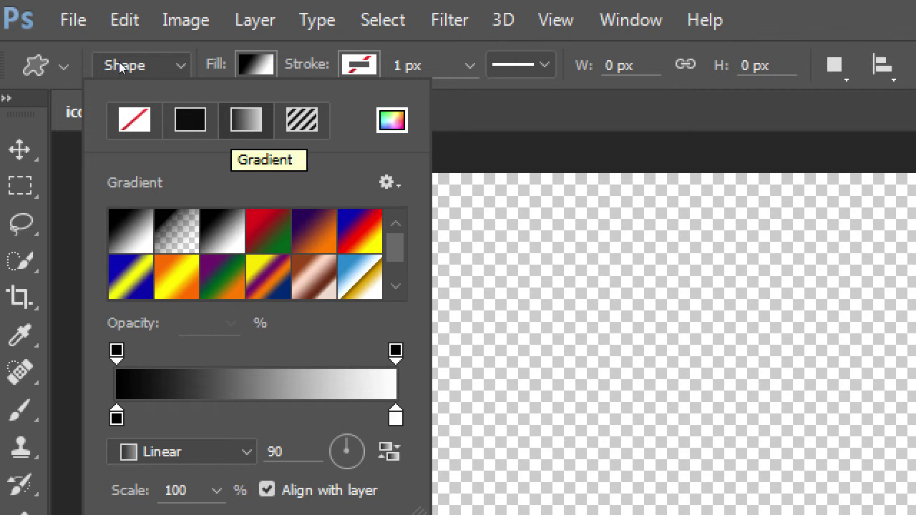
left_click(302, 120)
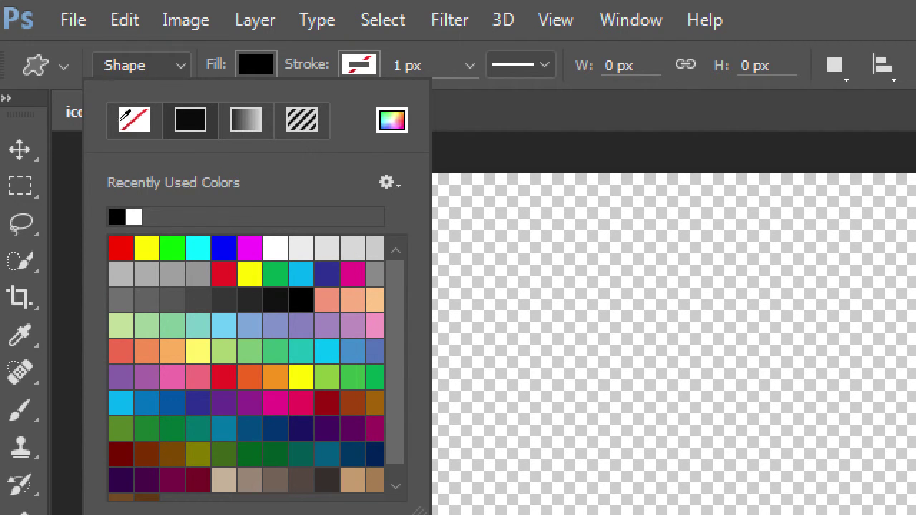
left_click(249, 248)
key("Return")
left_click_drag(493, 217, 828, 499)
left_click_drag(416, 248, 417, 246)
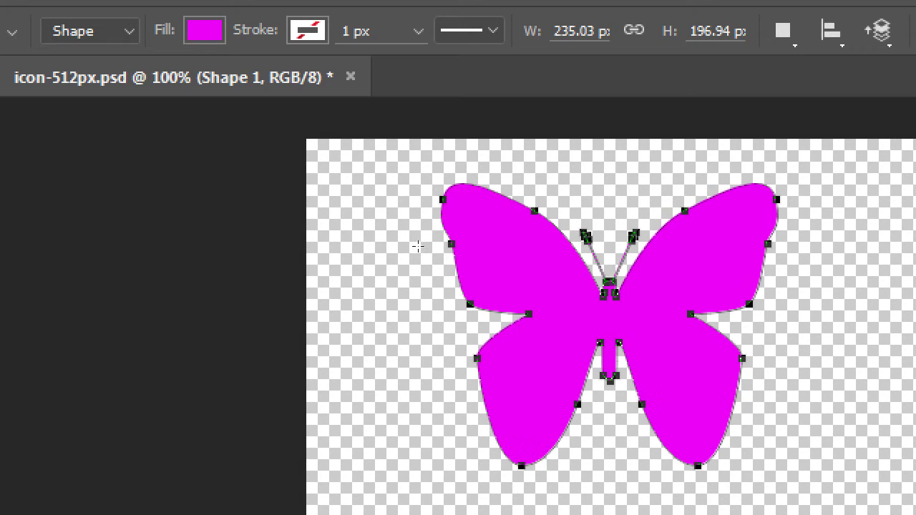
key("ctrl+z")
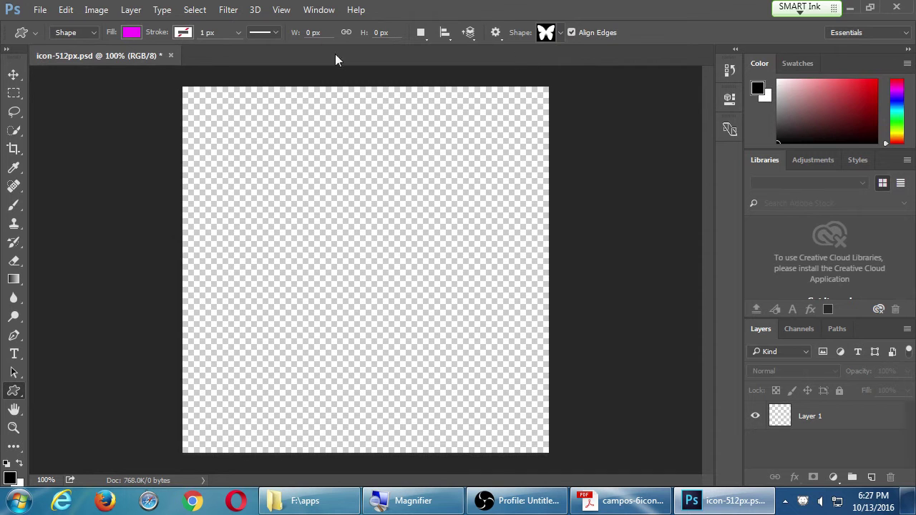
- Set the butterfly's fill to a solid teal swatch
left_click(131, 33)
left_click(154, 175)
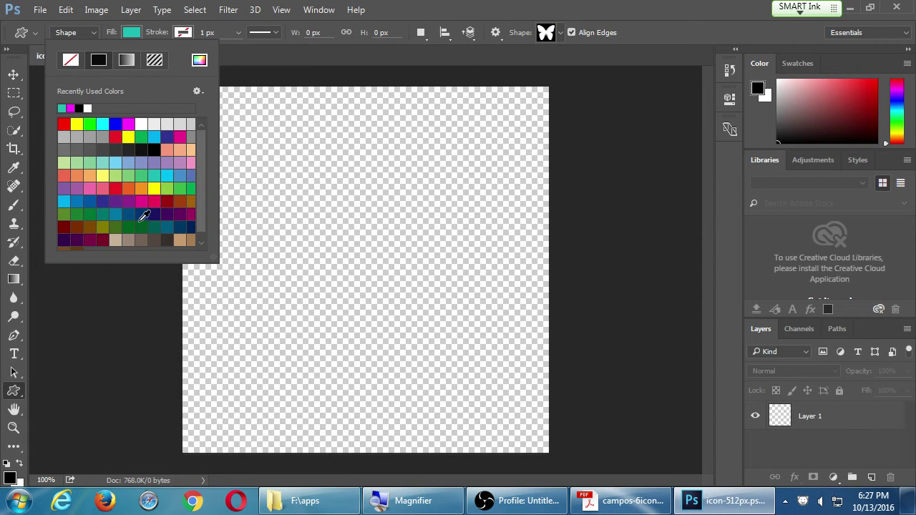
key("Return")
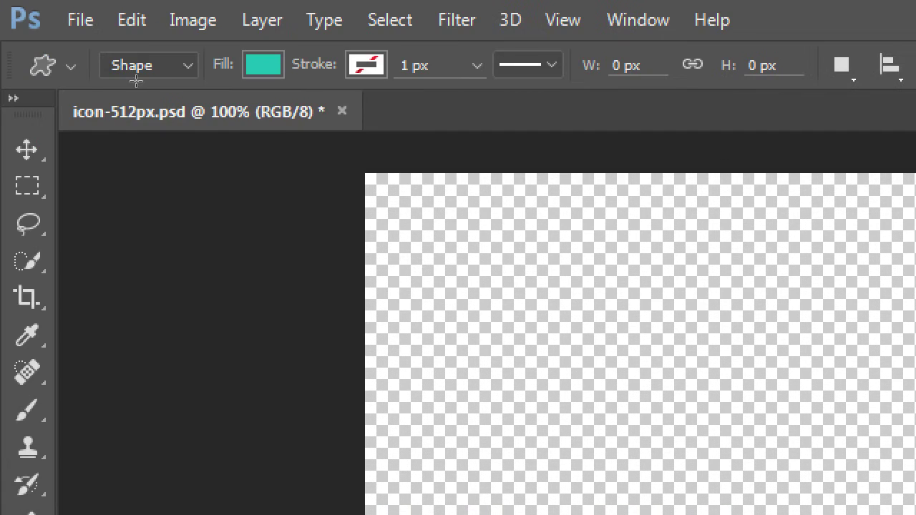
- Try the copper linear gradient fill on a butterfly drawn about 368 by 392 px, and undo the drawing
left_click(131, 32)
left_click(253, 119)
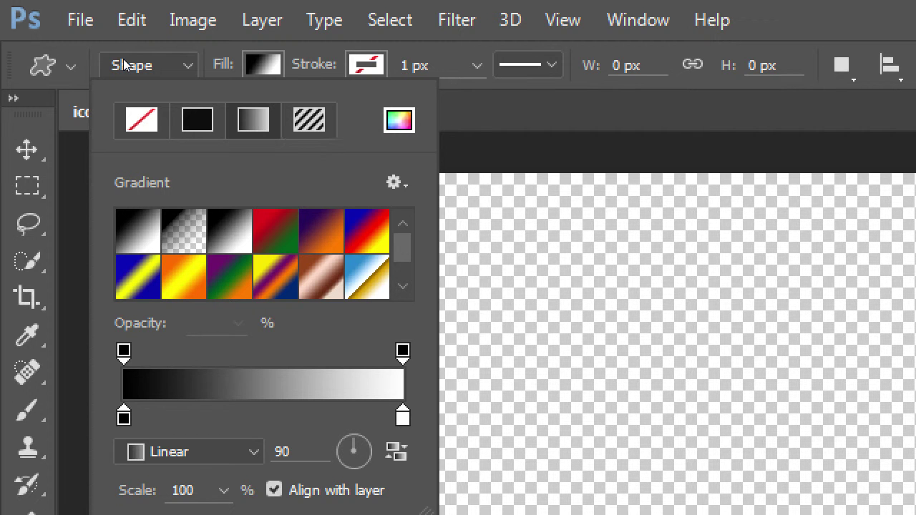
left_click(123, 65)
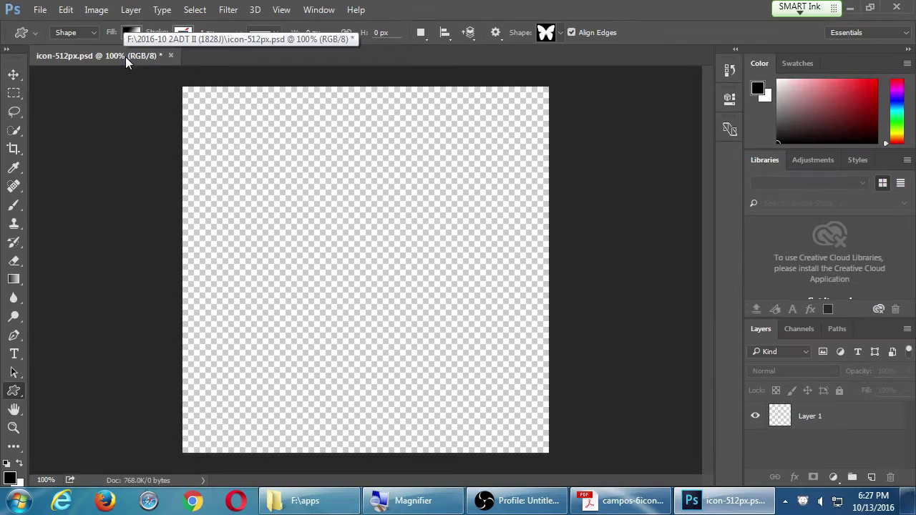
left_click(262, 64)
left_click(163, 136)
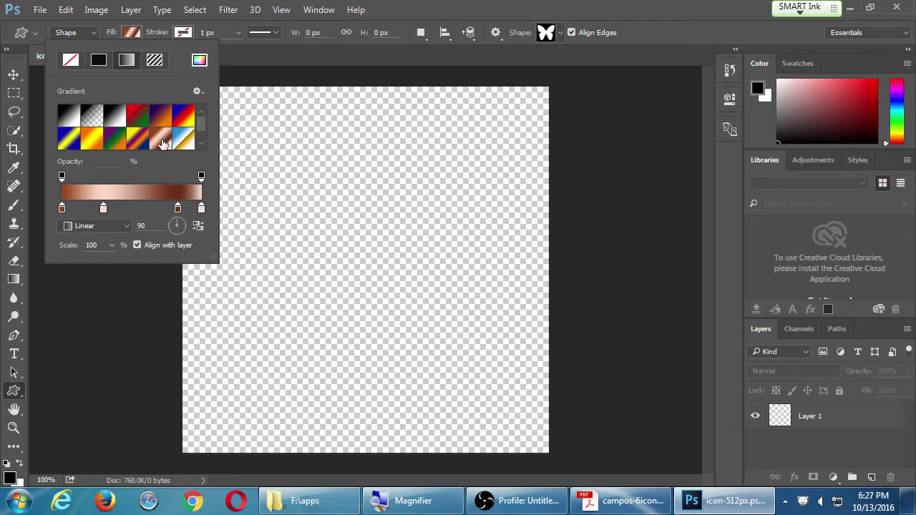
left_click(248, 126)
left_click_drag(246, 137, 509, 418)
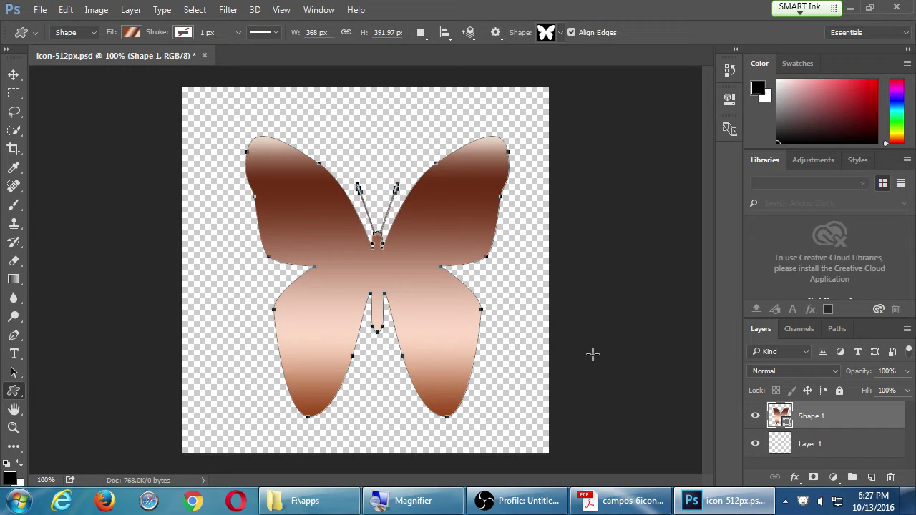
key("ctrl+z")
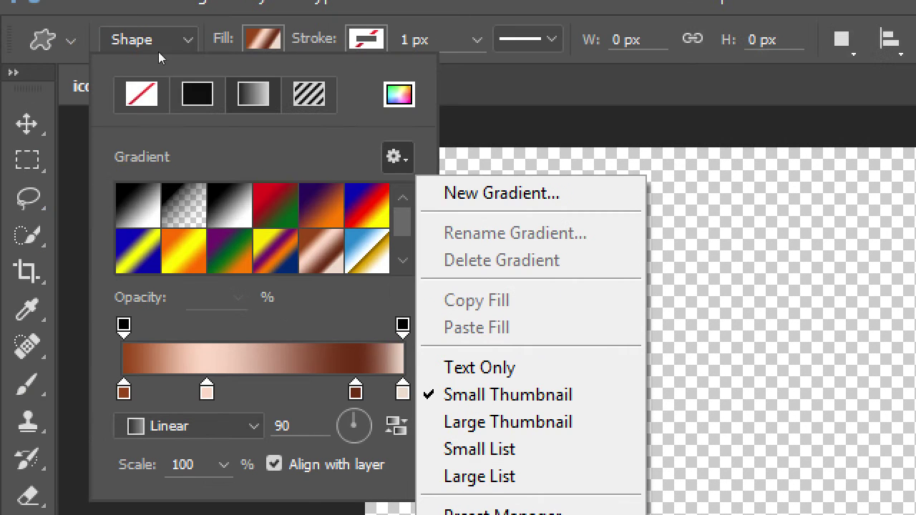
- Open the Load Gradients option for the shape fill, cancel it, and look through the available fill presets
left_click(163, 95)
key("Return")
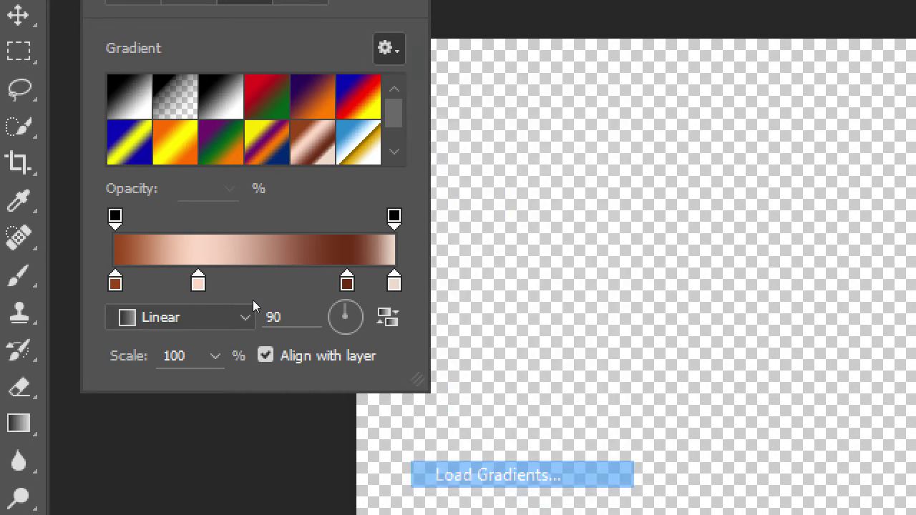
key("Escape")
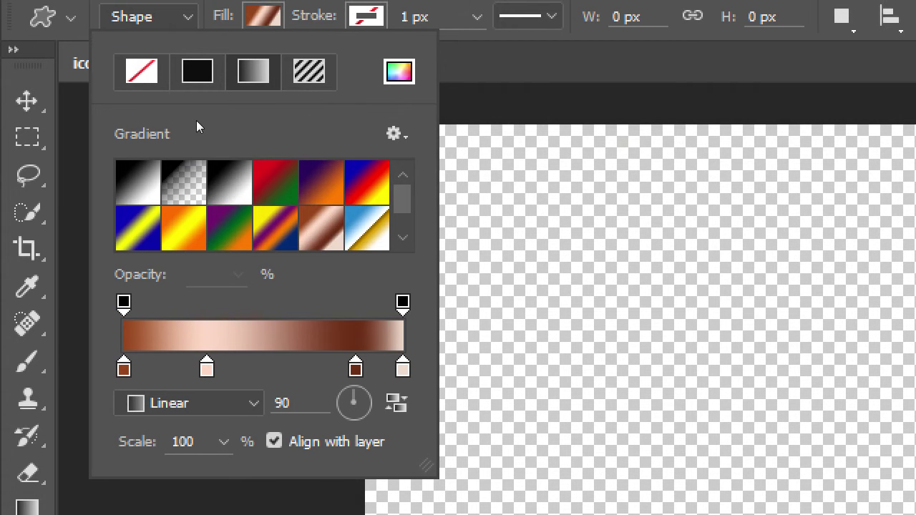
scroll(197, 138, "down", 3)
scroll(197, 129, "up", 3)
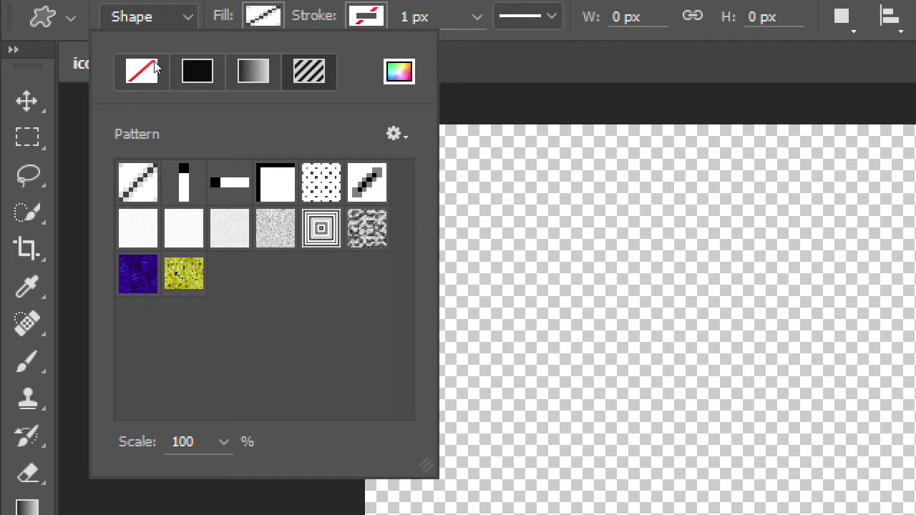
- Fill the shape with the concentric squares pattern, try a butterfly about 385 by 386 px, and undo the drawing
left_click(178, 149)
key("Return")
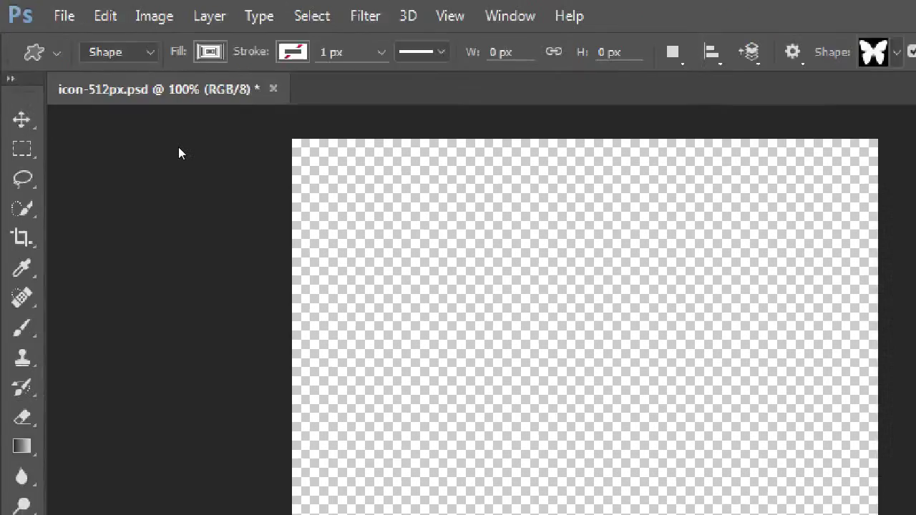
left_click_drag(215, 131, 491, 408)
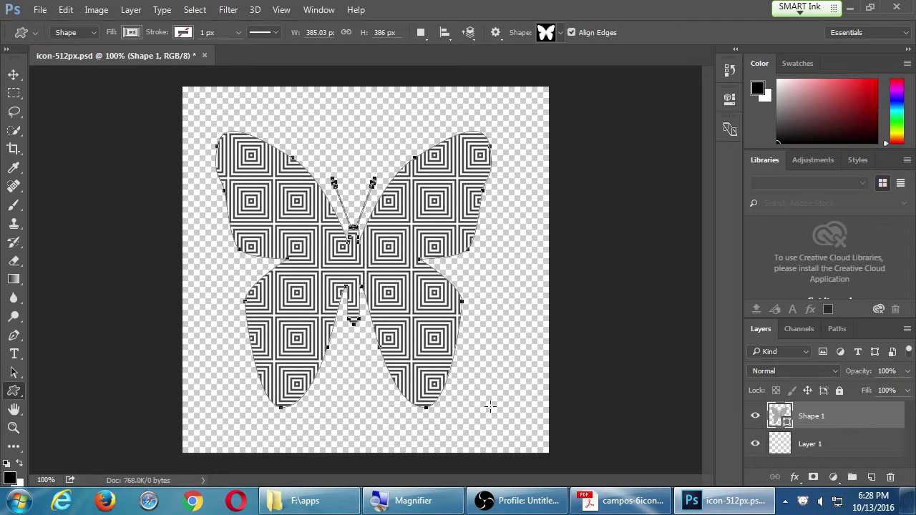
key("ctrl+z")
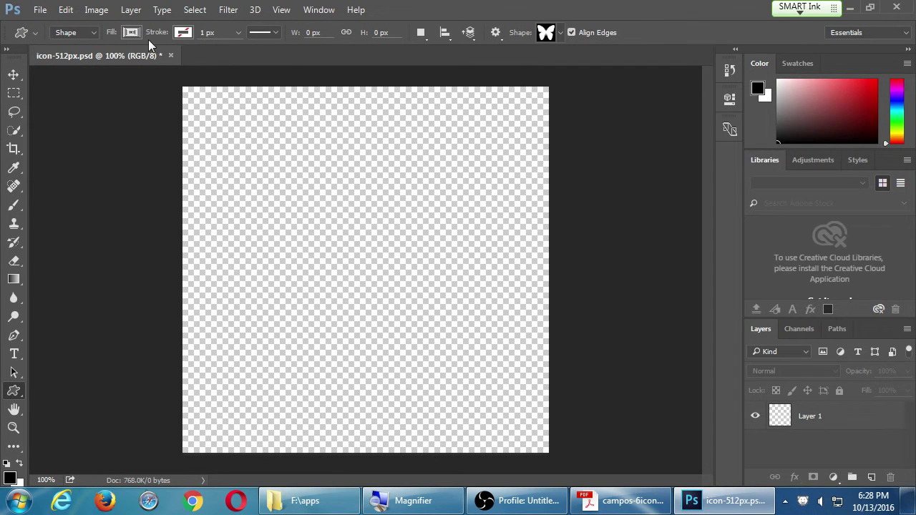
- Fill the shape with the dark blue rippled pattern, try a butterfly about 285 by 323 px, and undo the drawing
left_click(131, 33)
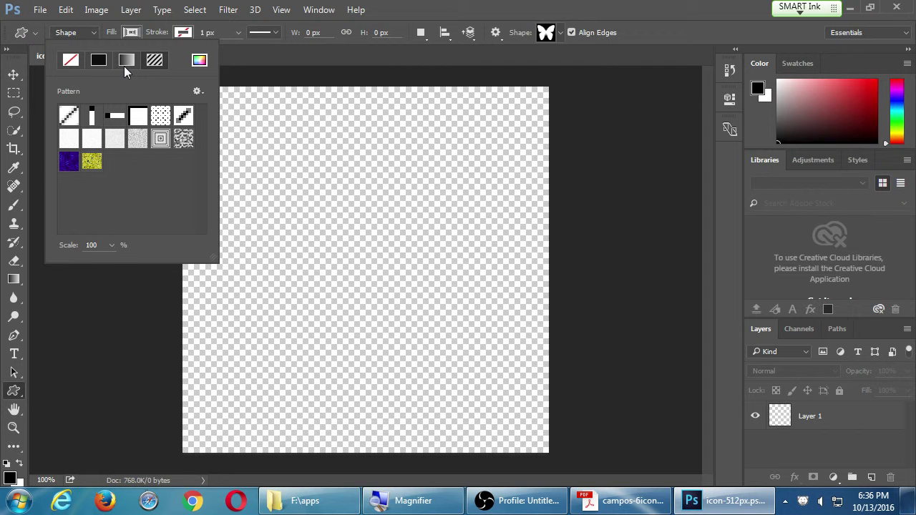
left_click(68, 163)
left_click(197, 91)
left_click(177, 92)
left_click_drag(266, 156, 470, 387)
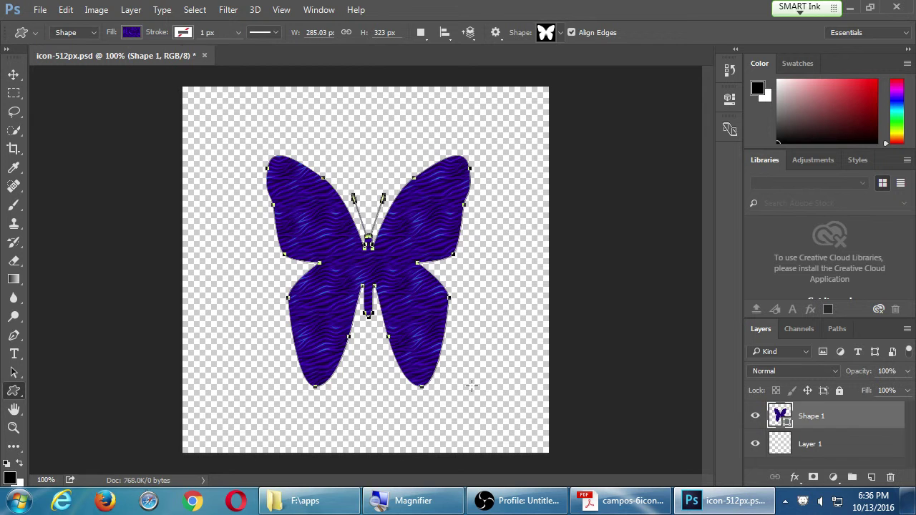
key("ctrl+z")
- Try the rounded square custom shape, and choose the walking couple as the custom shape instead
left_click(560, 32)
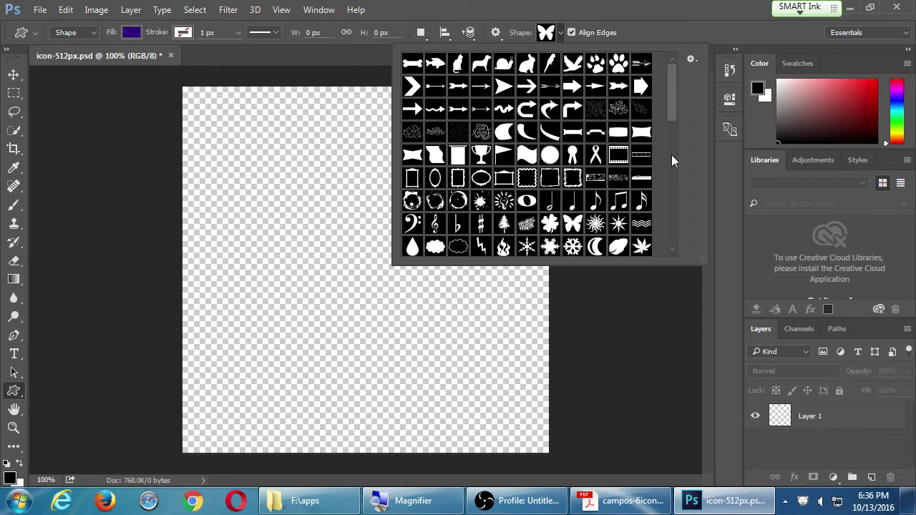
scroll(671, 154, "down", 5)
scroll(671, 168, "down", 2)
left_click_drag(670, 169, 664, 210)
double_click(435, 88)
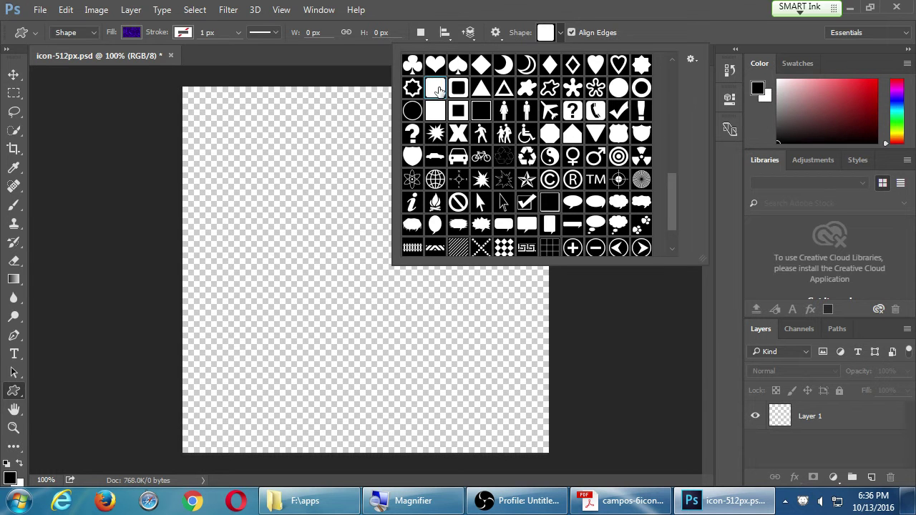
left_click(131, 32)
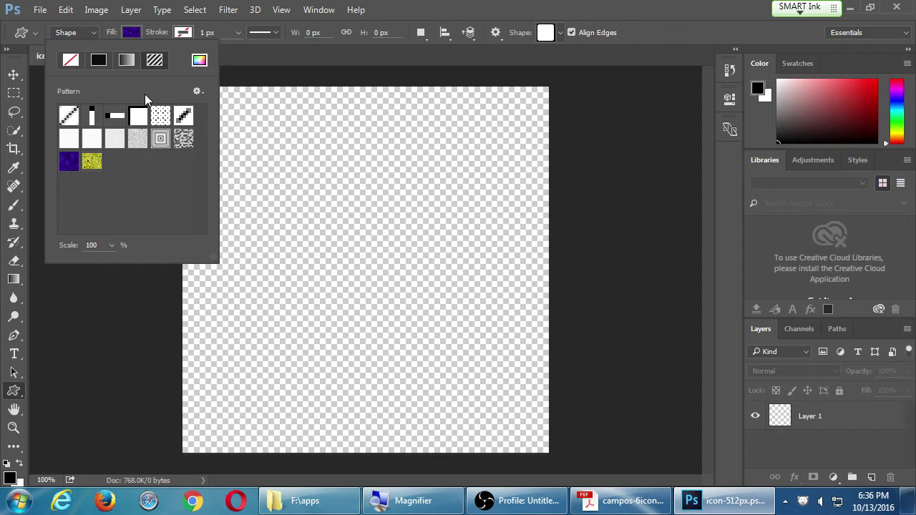
left_click(561, 32)
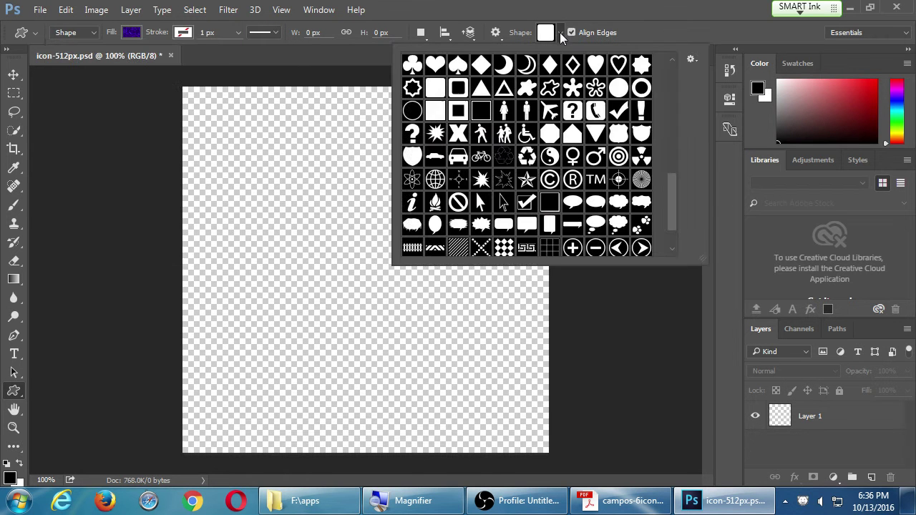
left_click(504, 133)
left_click(560, 34)
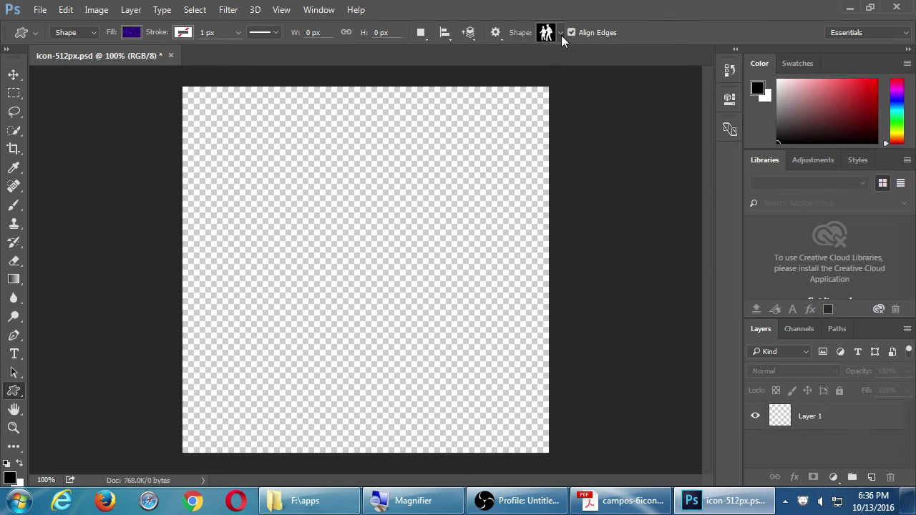
- Set the fill to solid cyan and draw the walking couple about 338 by 398 px across the canvas
left_click(129, 33)
left_click(102, 67)
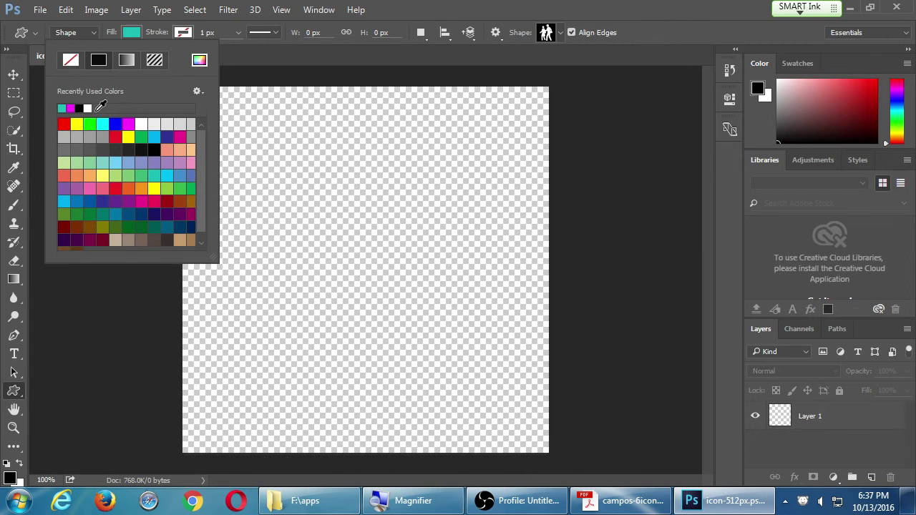
left_click(103, 124)
left_click(234, 133)
left_click_drag(239, 126, 481, 411)
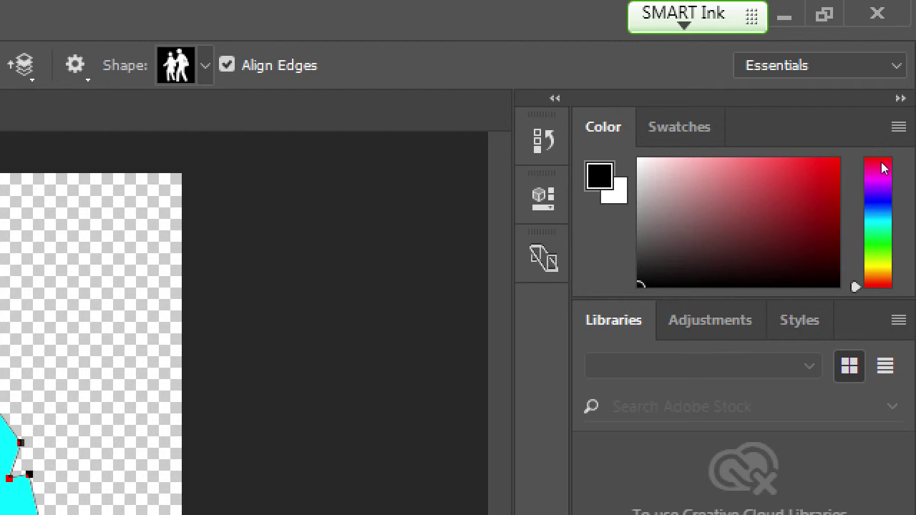
- Show the Styles presets and try the glossy blue and blue-to-white gradient styles on the walking couple
key("alt+w")
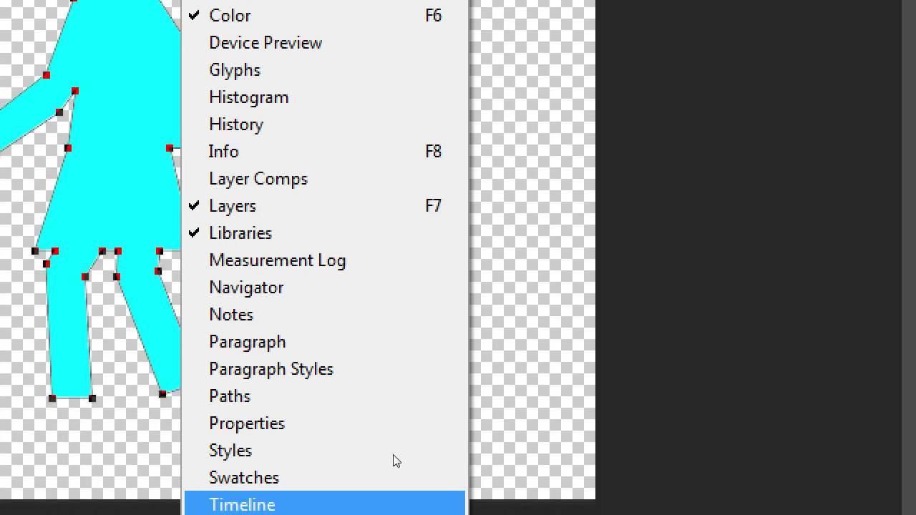
left_click(378, 450)
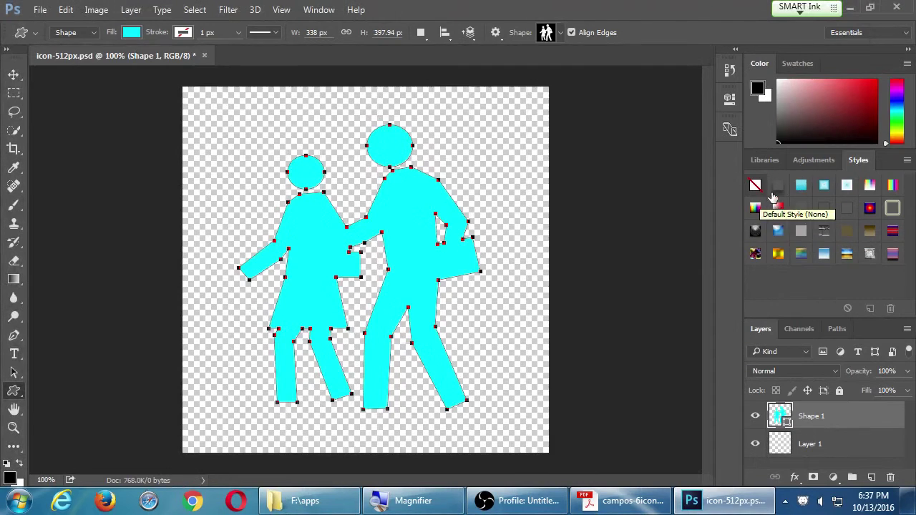
left_click(779, 232)
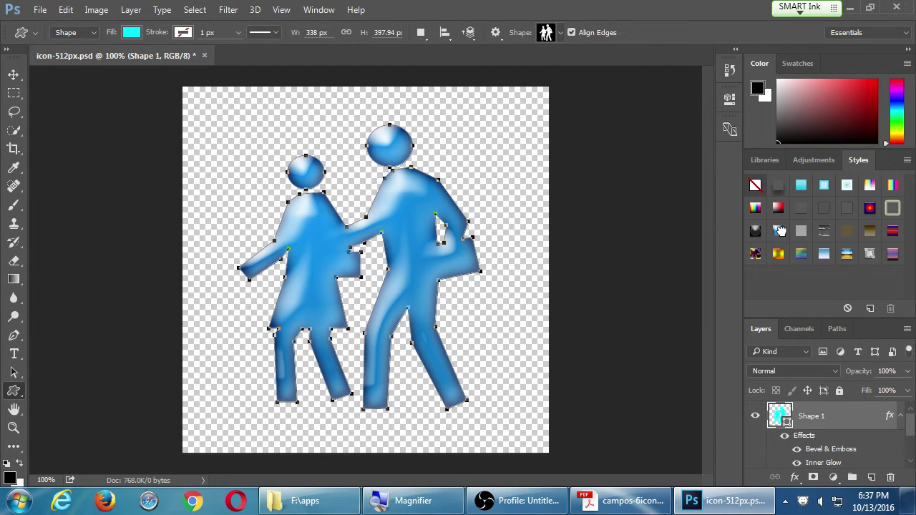
left_click(824, 256)
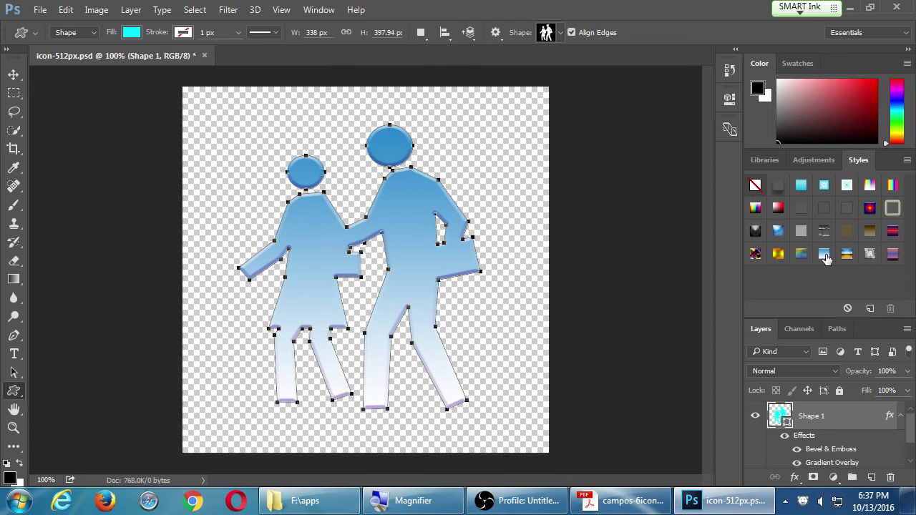
- Try further preset styles on the walking couple, including the light blue inner-stroke, empty outline and teal gradient looks
left_click(846, 207)
left_click(845, 185)
left_click(824, 184)
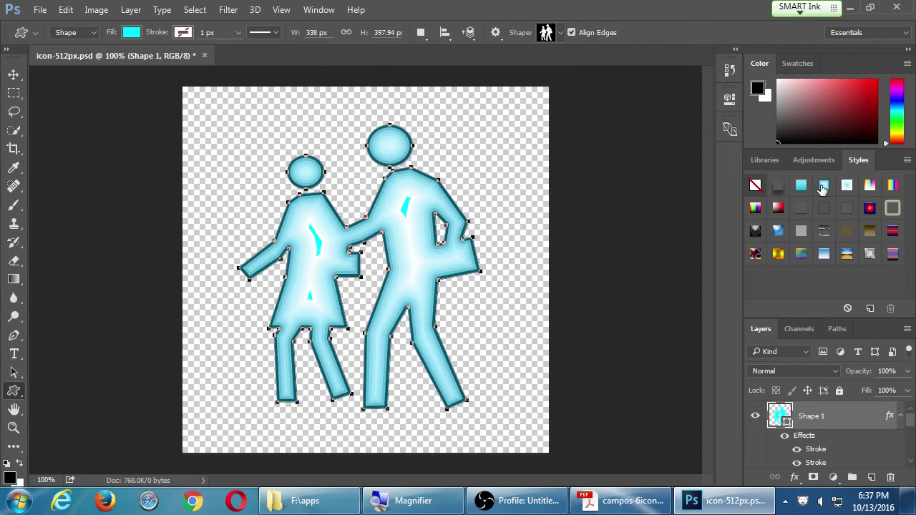
left_click(802, 185)
left_click(826, 209)
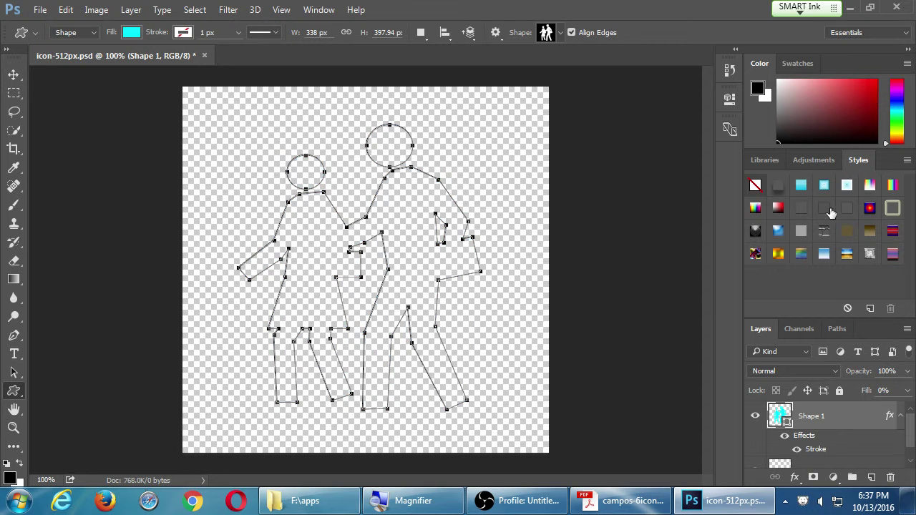
left_click(862, 227)
- Replace the current style presets with the Image Effects set
left_click(905, 161)
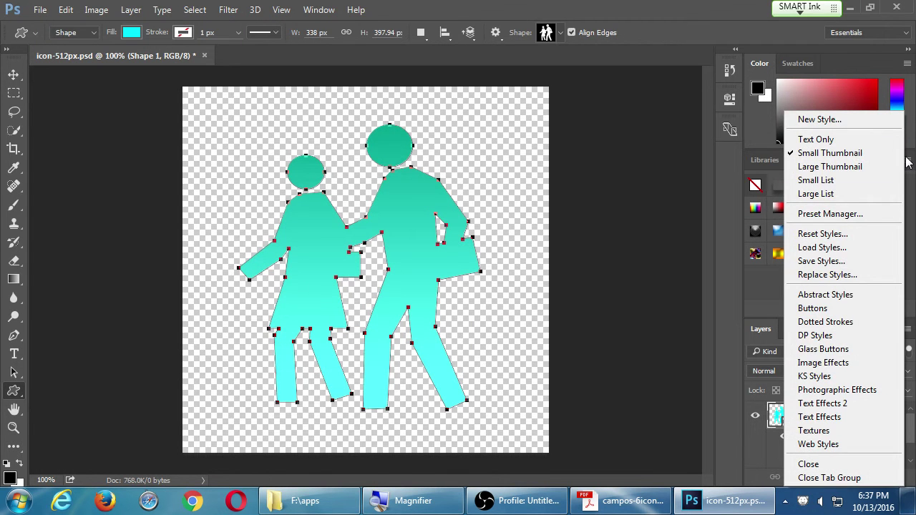
left_click(772, 285)
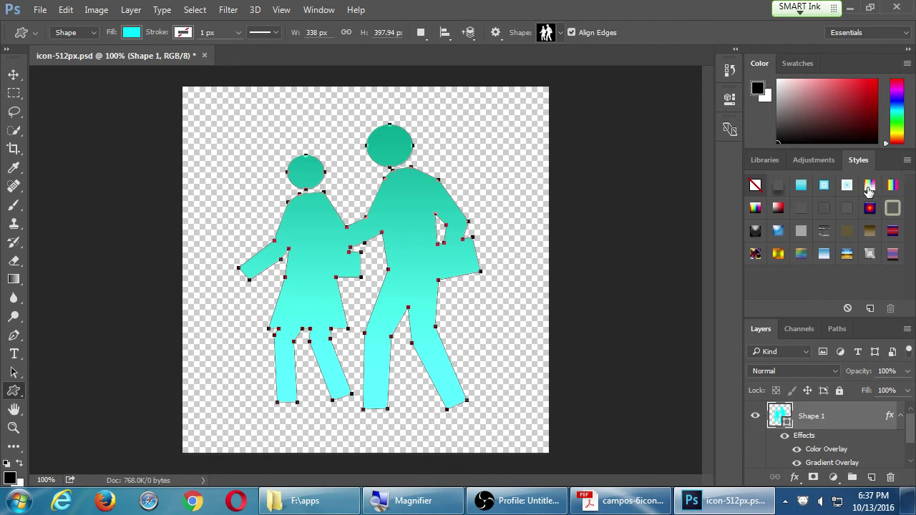
left_click(906, 160)
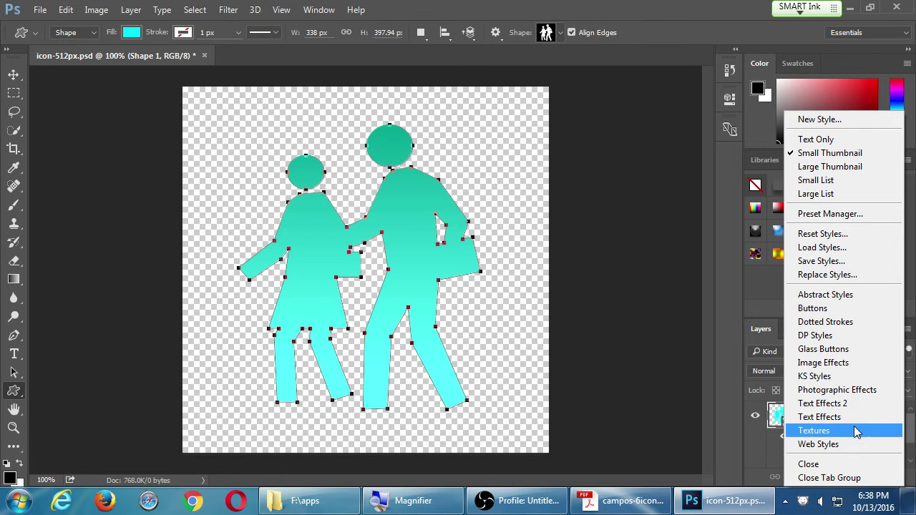
left_click(823, 363)
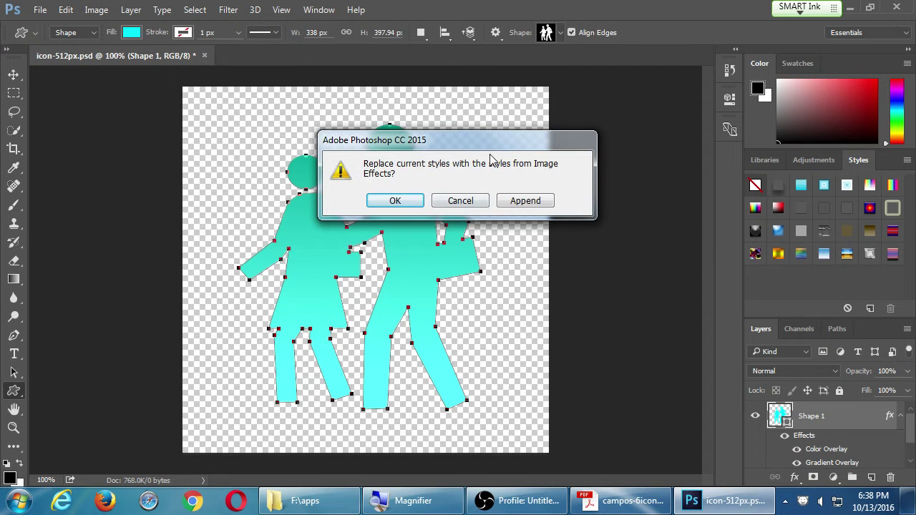
left_click_drag(490, 141, 582, 132)
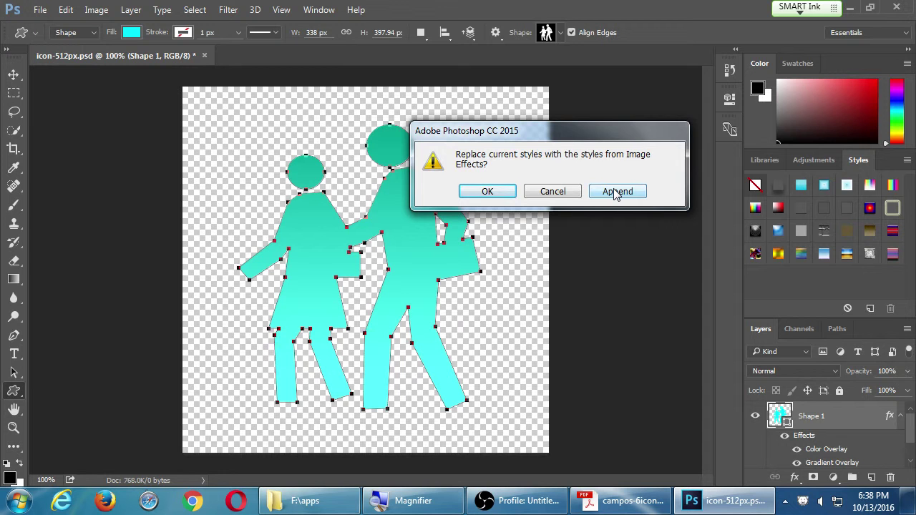
left_click(491, 191)
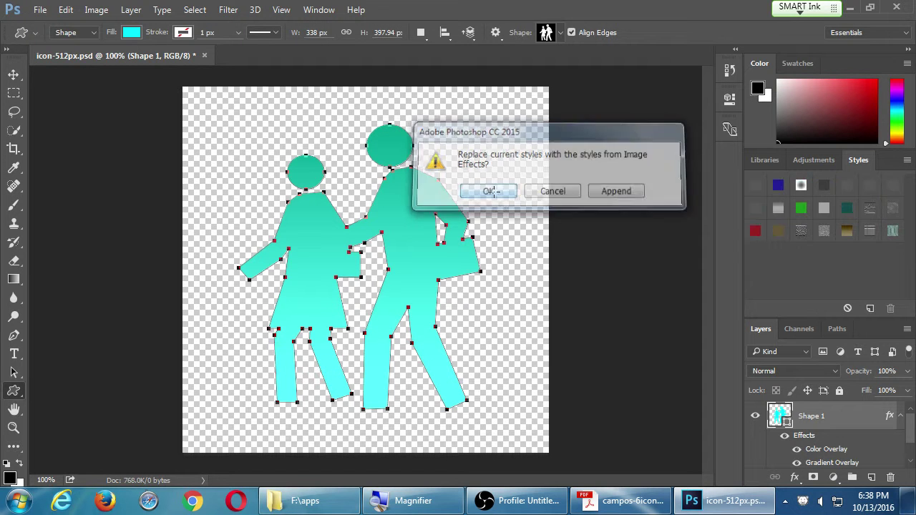
- Try the jigsaw puzzle and bumpy texture styles on the walking couple, and review each one's Bevel & Emboss settings without changing them
left_click(867, 208)
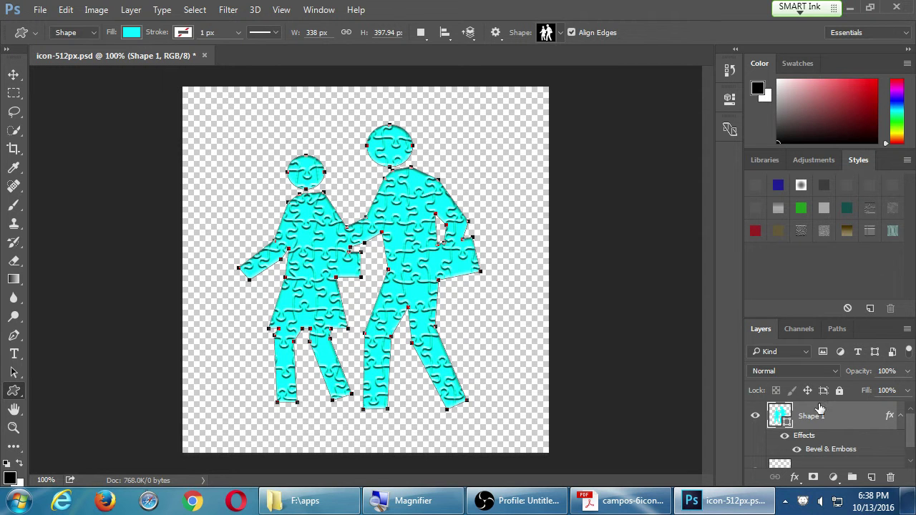
double_click(830, 452)
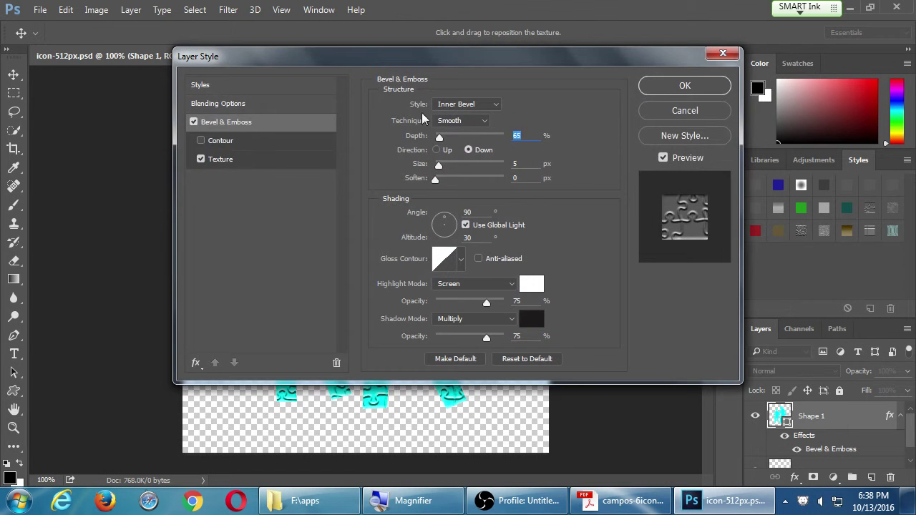
left_click(674, 111)
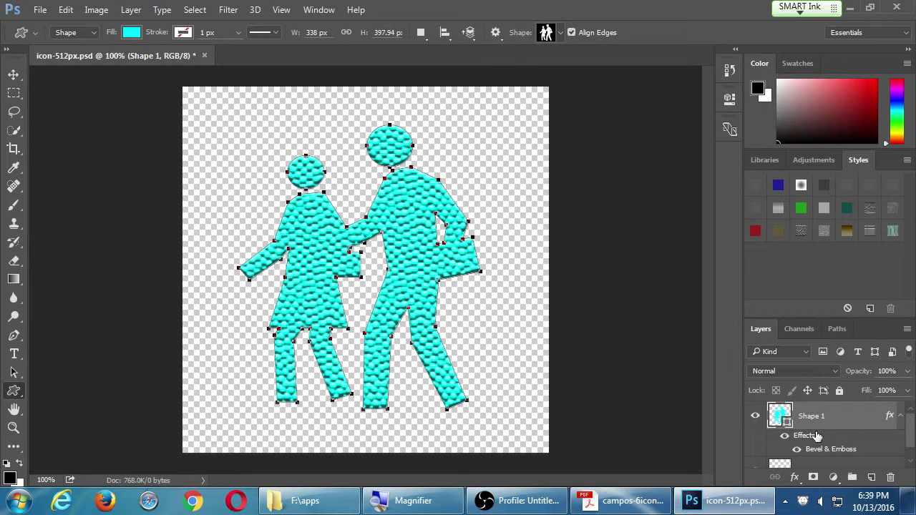
double_click(830, 450)
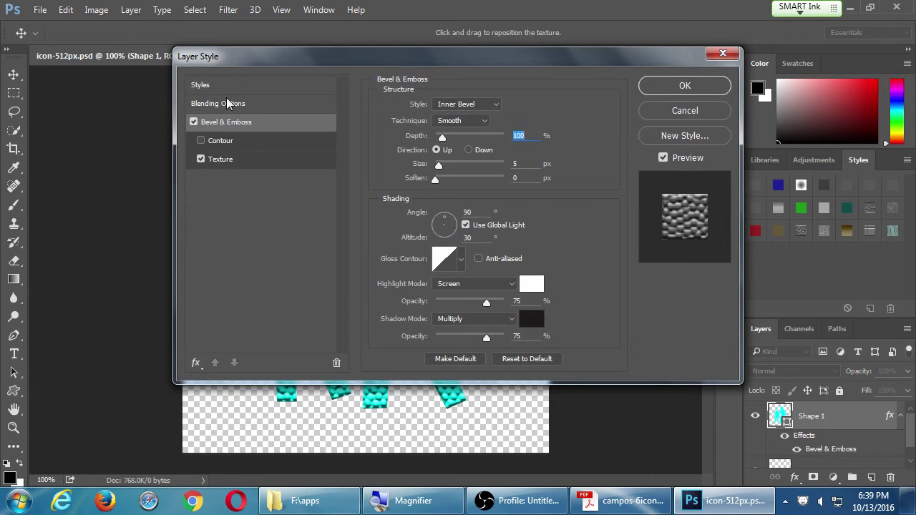
left_click(673, 109)
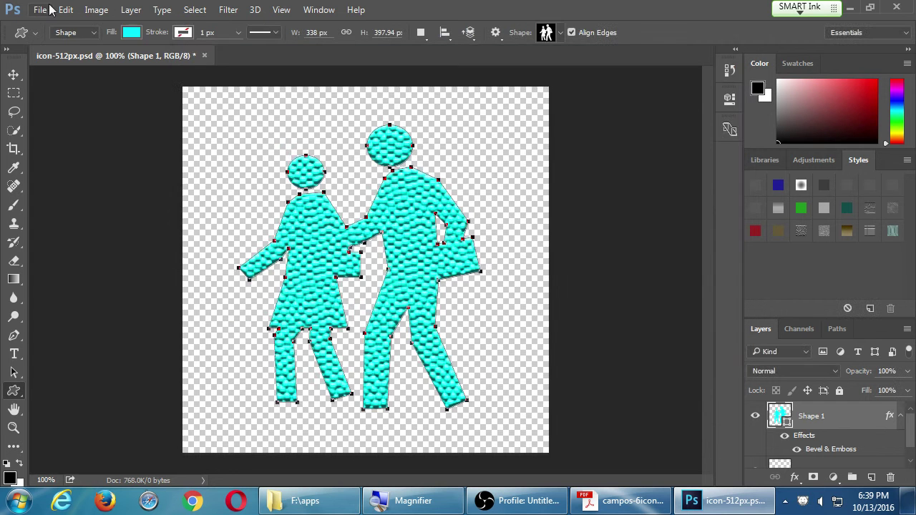
- Try a blue fill on the walking couple, and set the fill to solid red instead
left_click(141, 35)
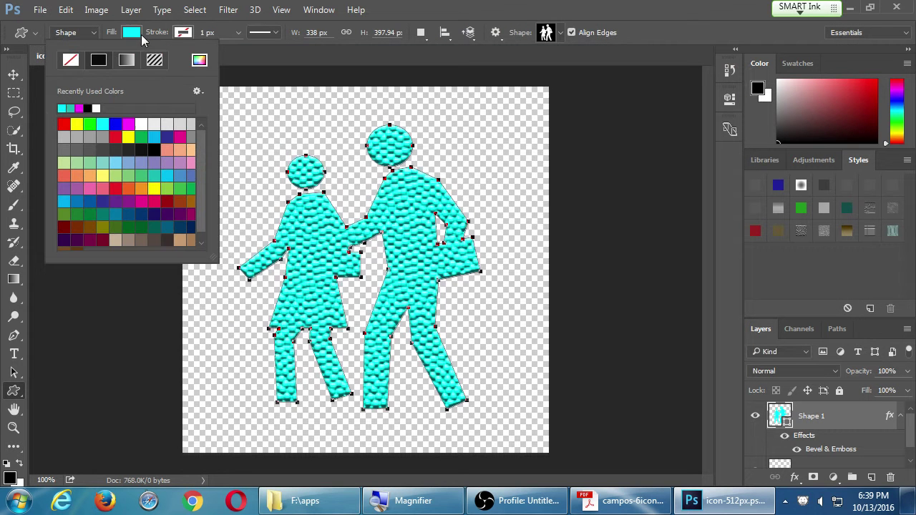
left_click(116, 123)
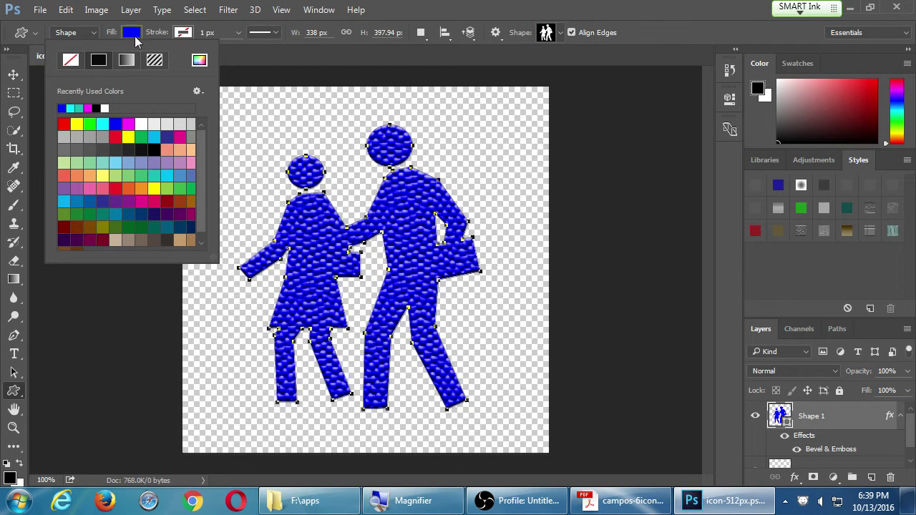
left_click(116, 187)
left_click(132, 34)
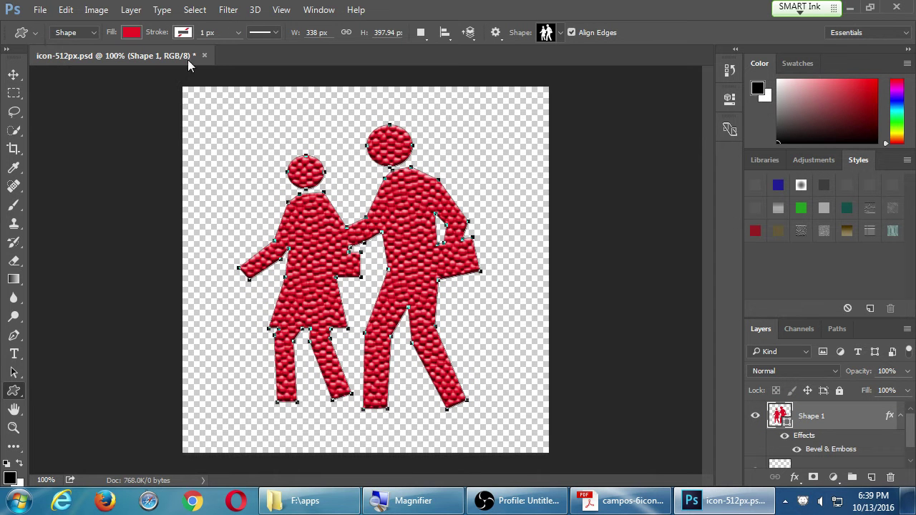
- Try the satin, crimson color overlay and white radial fade styles on the red walking couple
left_click(891, 231)
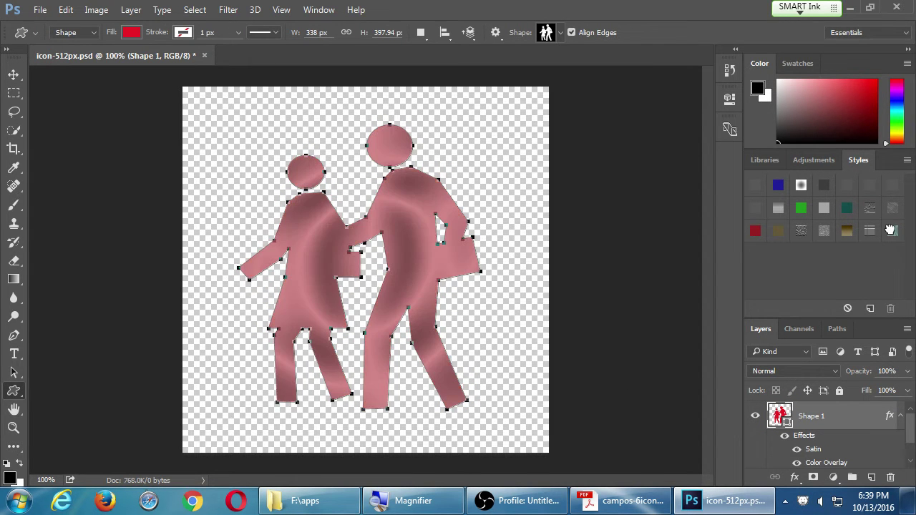
left_click(756, 230)
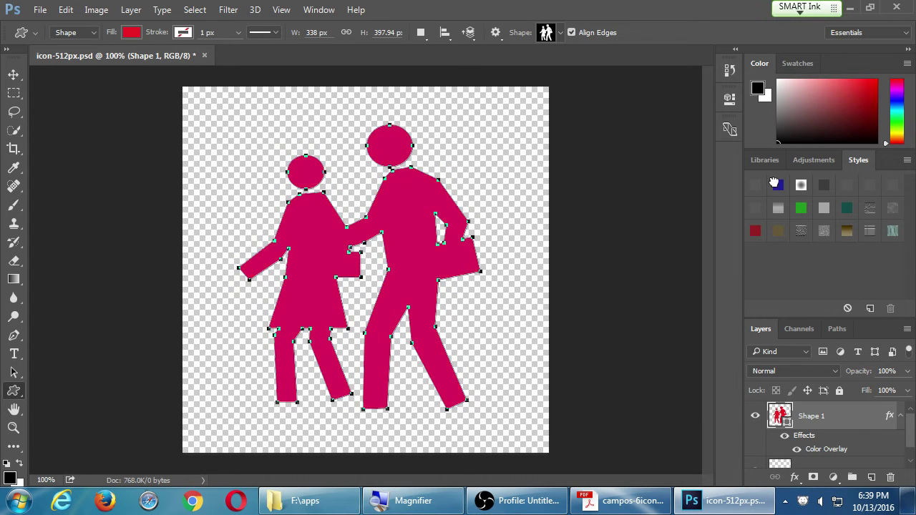
left_click(805, 189)
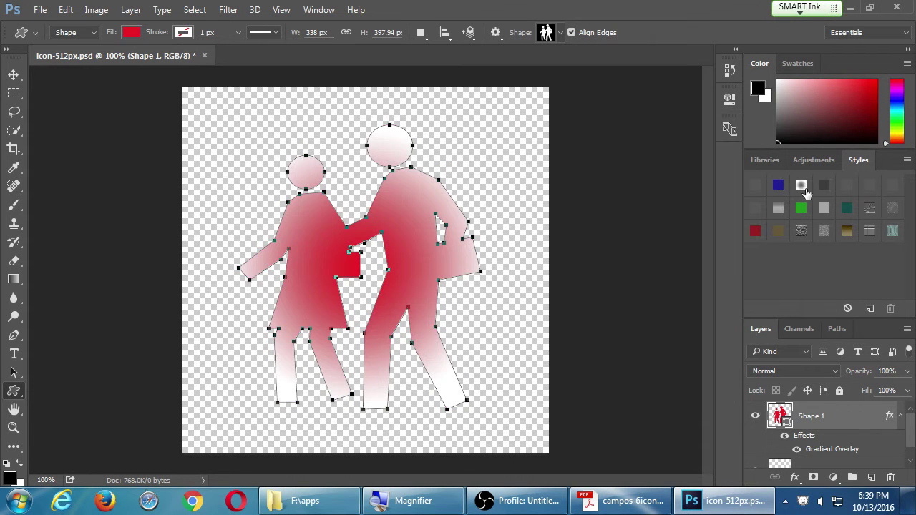
- Replace the style presets with the Abstract Styles set and apply its painted blue-violet style to the walking couple
left_click(907, 159)
left_click(832, 294)
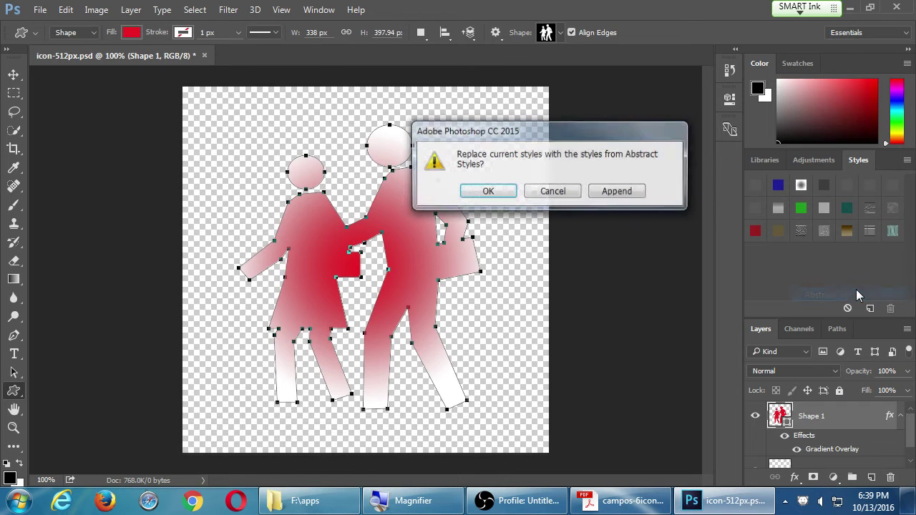
left_click(486, 191)
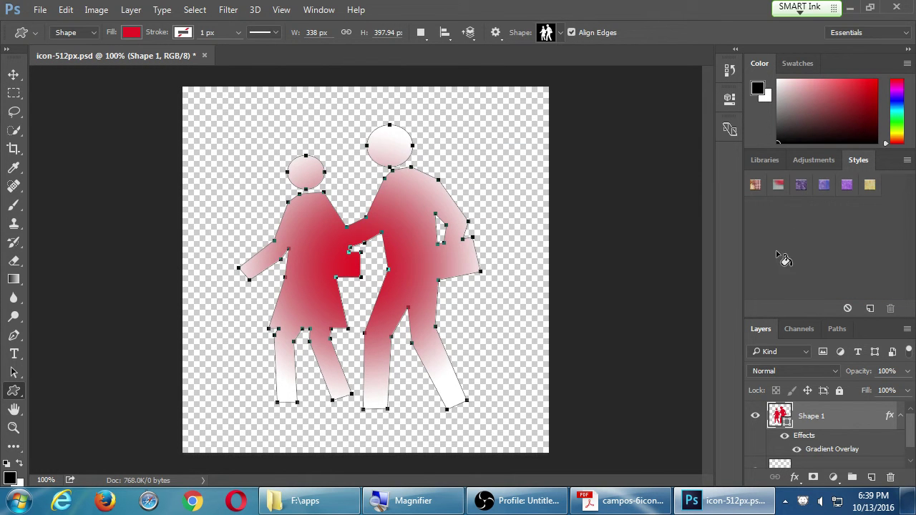
left_click(799, 187)
left_click(823, 184)
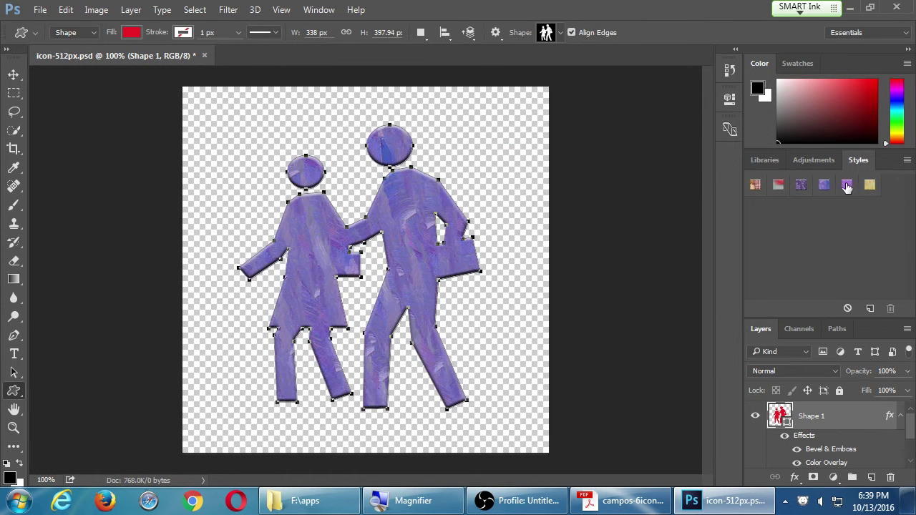
- Try the purple, speckled yellow and painted brick abstract styles on the walking couple
left_click(846, 184)
left_click(868, 186)
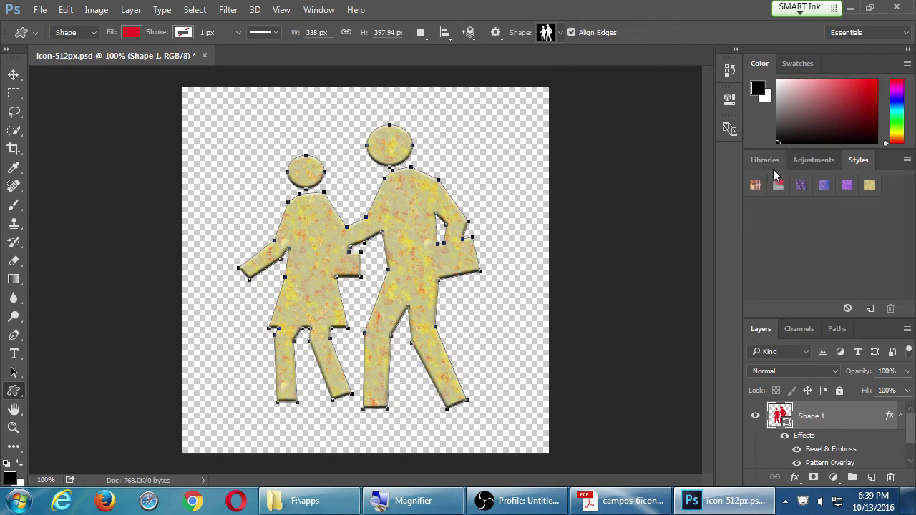
left_click(756, 184)
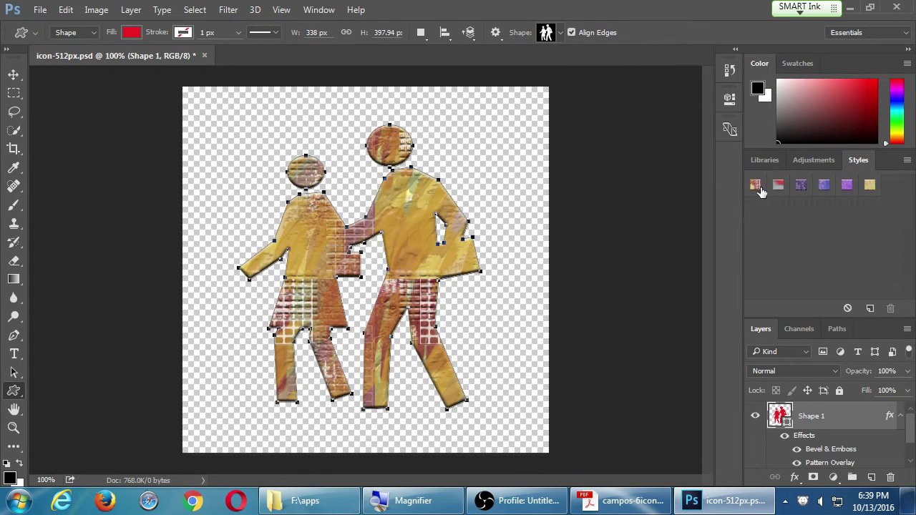
- Replace the style presets with the KS Styles set and apply its glossy blue style to the walking couple
left_click(906, 161)
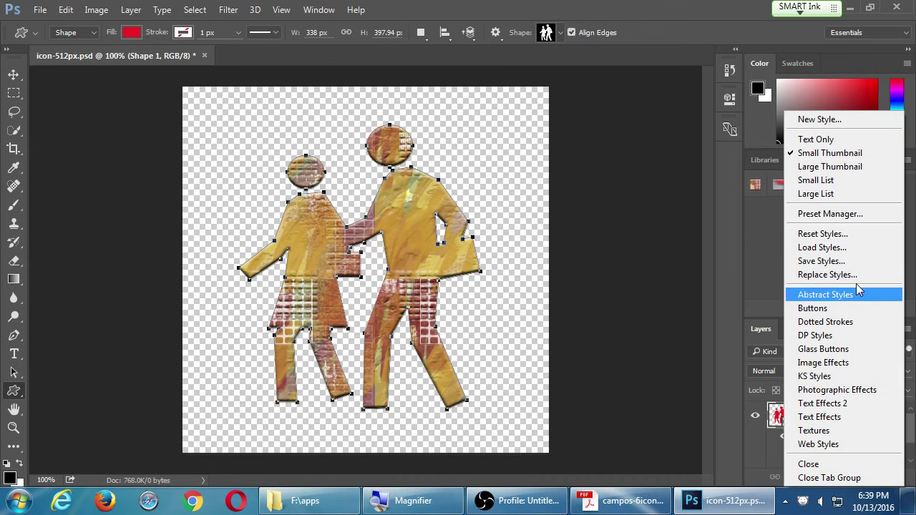
left_click(867, 378)
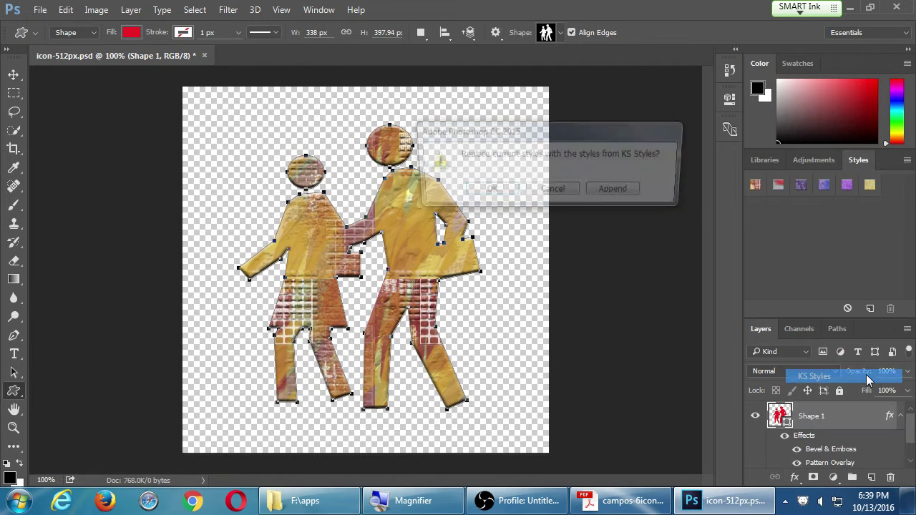
left_click(492, 189)
left_click(755, 208)
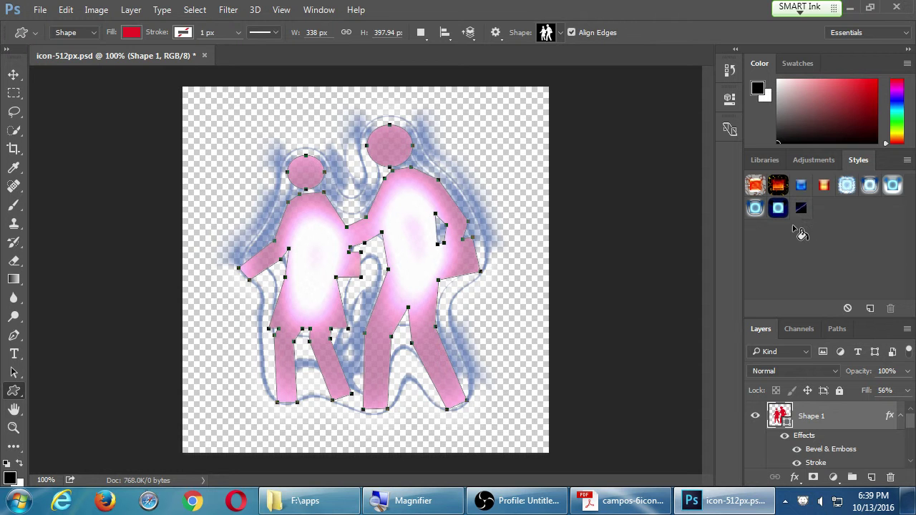
left_click(756, 185)
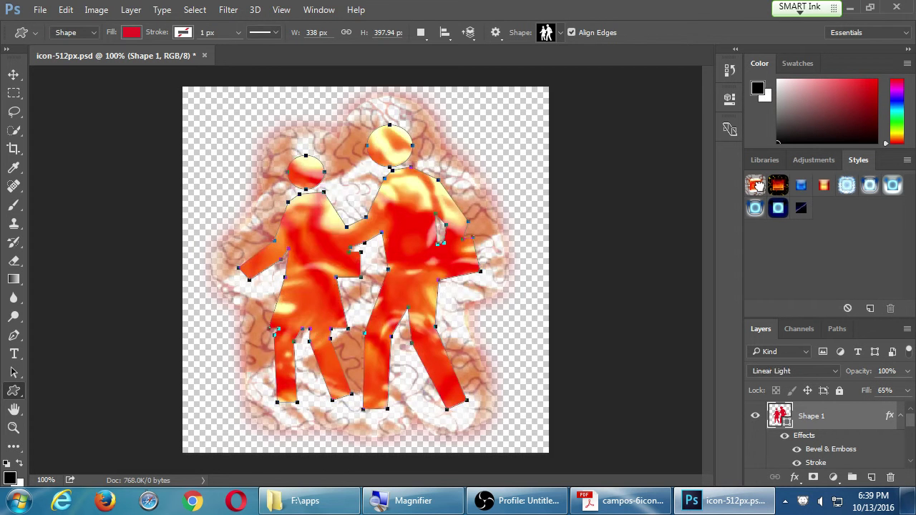
left_click(802, 188)
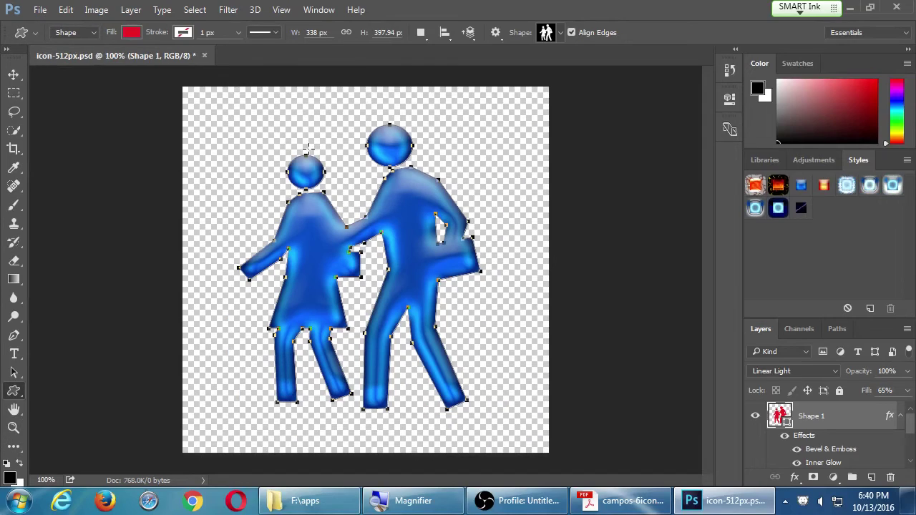
- Shift the blue walking couple slightly right and down with the Move tool, and nudge it back up with the Path Selection tool
left_click(14, 75)
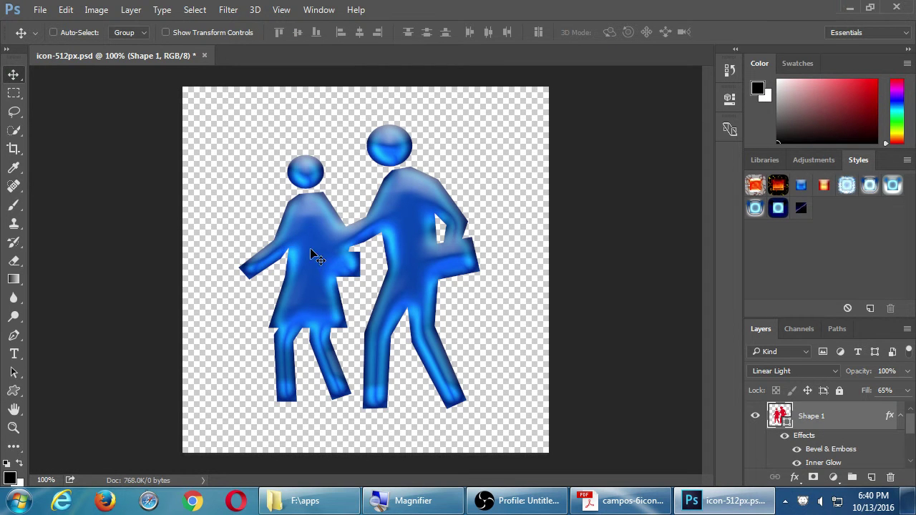
mouse_move(313, 253)
left_mouse_down()
mouse_move(293, 239)
mouse_move(327, 260)
left_mouse_up()
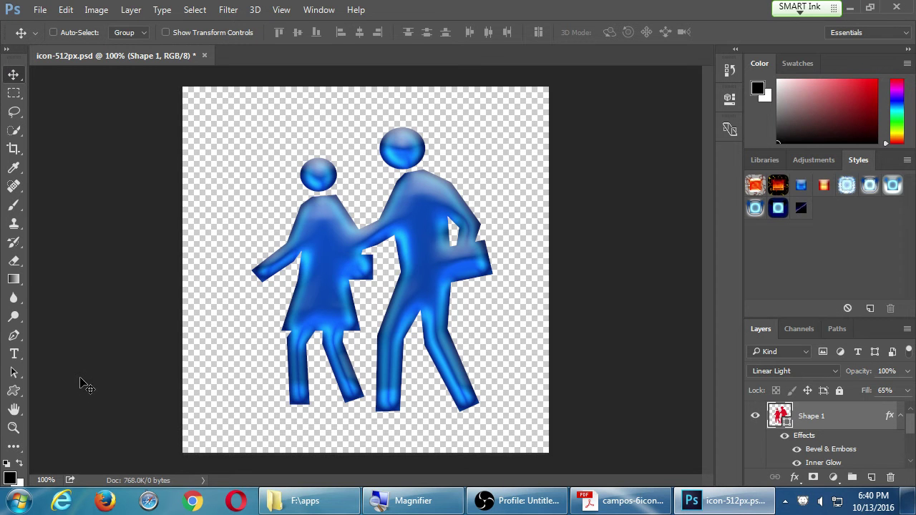
key("u")
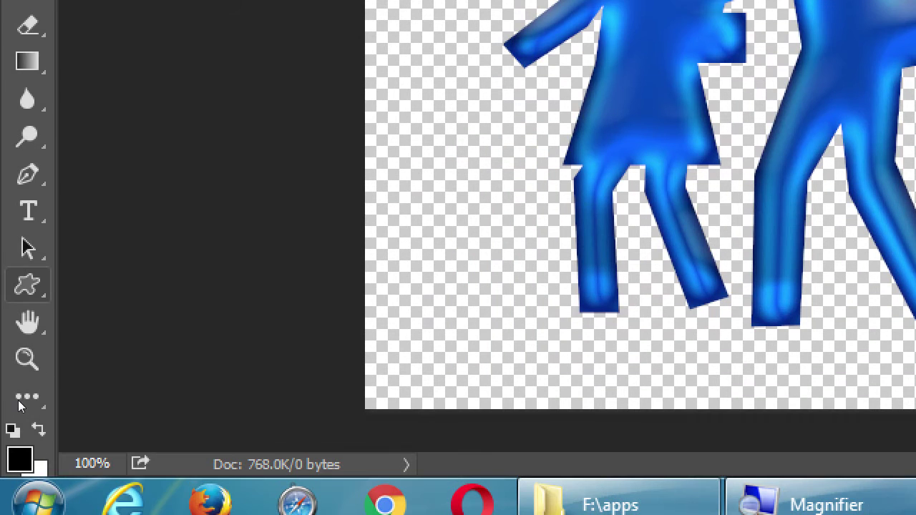
key("a")
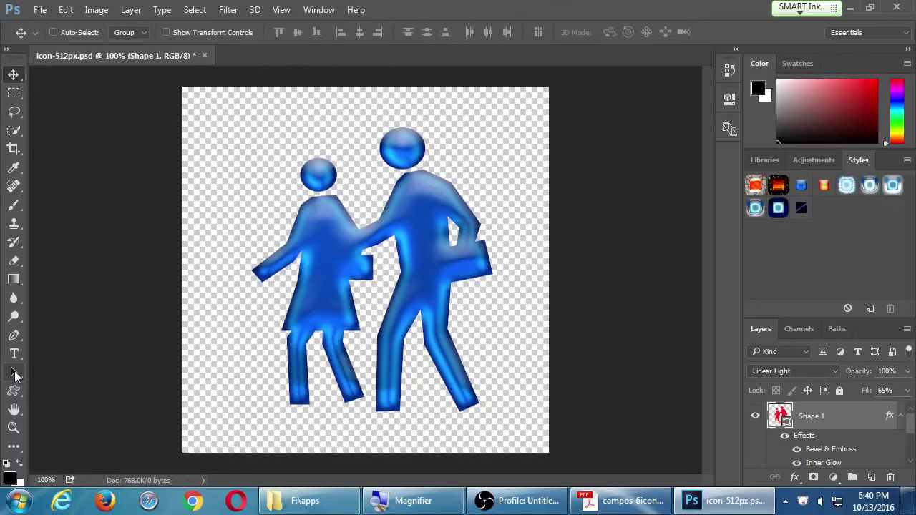
left_click(27, 247)
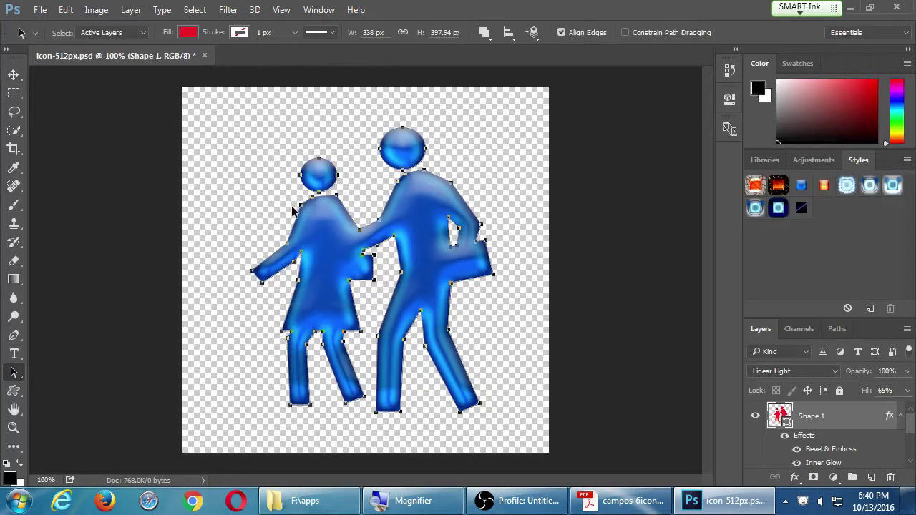
left_click(360, 190)
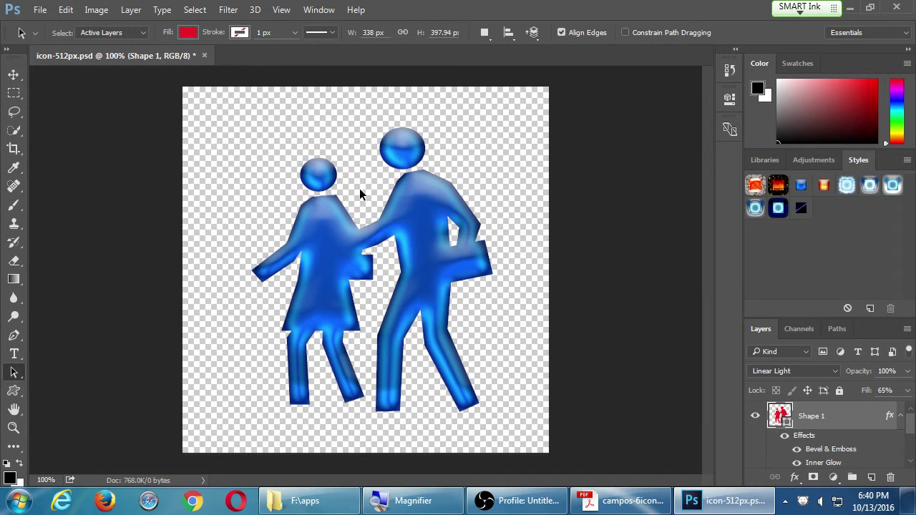
left_click(330, 193)
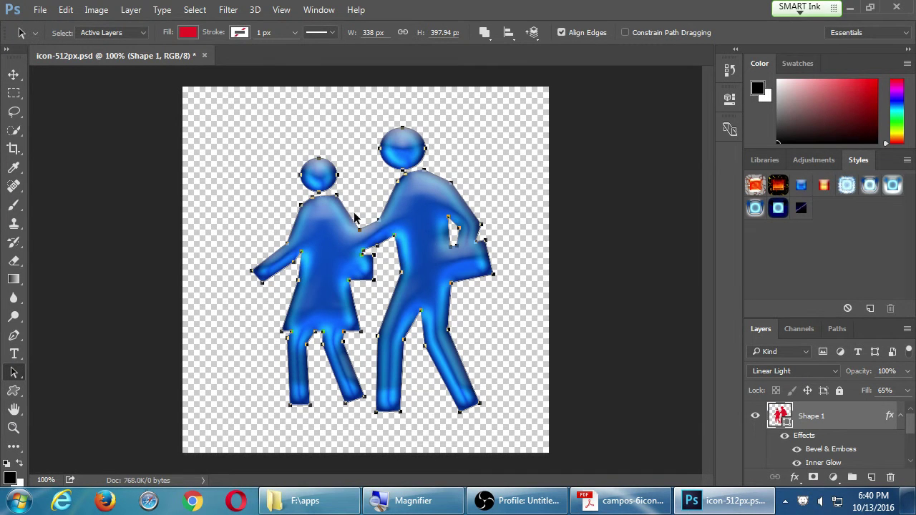
mouse_move(341, 203)
left_mouse_down()
mouse_move(325, 201)
mouse_move(342, 190)
left_mouse_up()
left_click(169, 315)
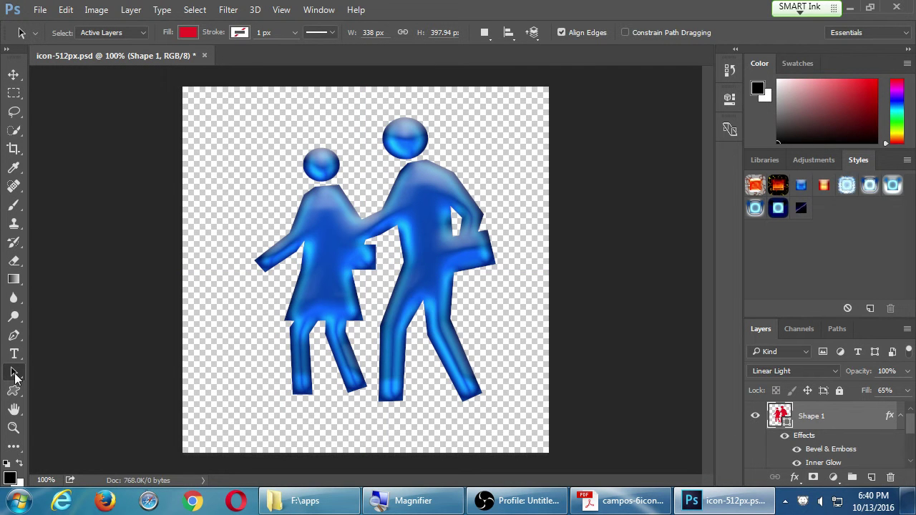
- Try stretching the woman's free hand and both heads by their anchor points with the Direct Selection tool, and undo the distortions
left_click(15, 375)
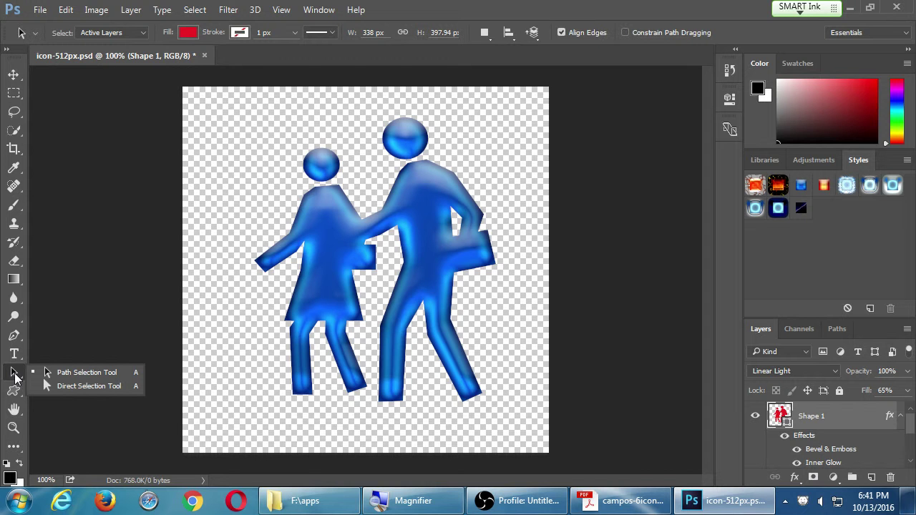
left_click(79, 386)
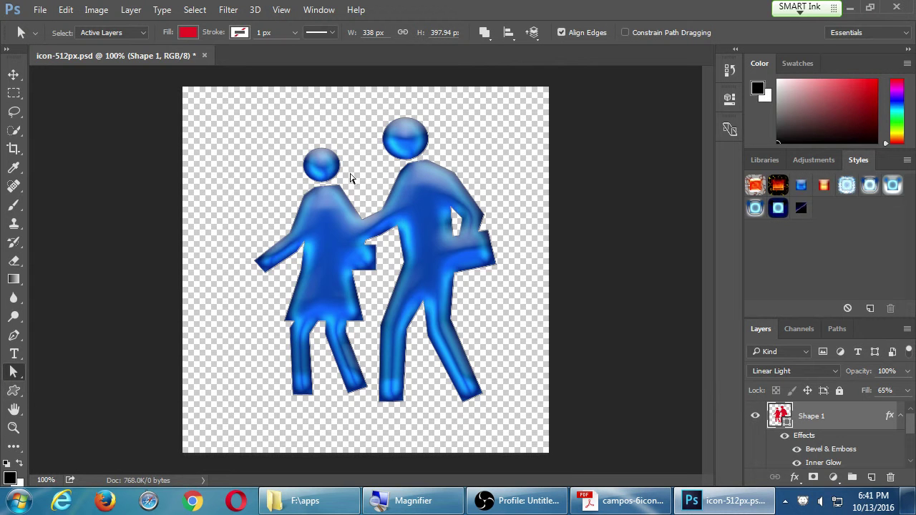
left_click(321, 176)
left_click_drag(254, 262, 198, 303)
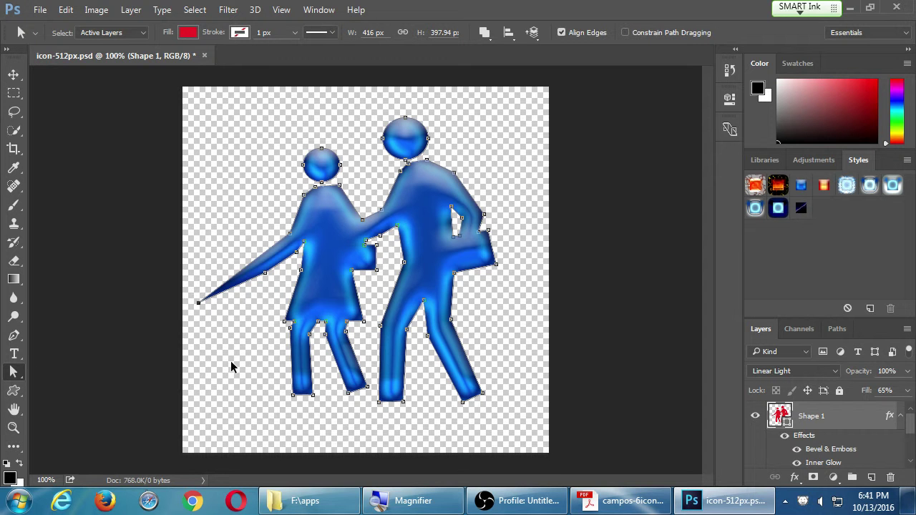
key("ctrl+z")
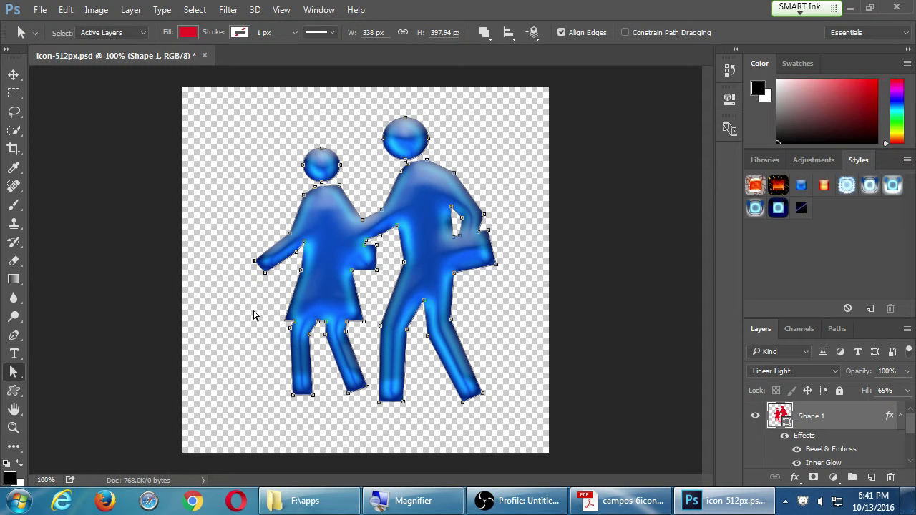
left_click_drag(321, 148, 321, 107)
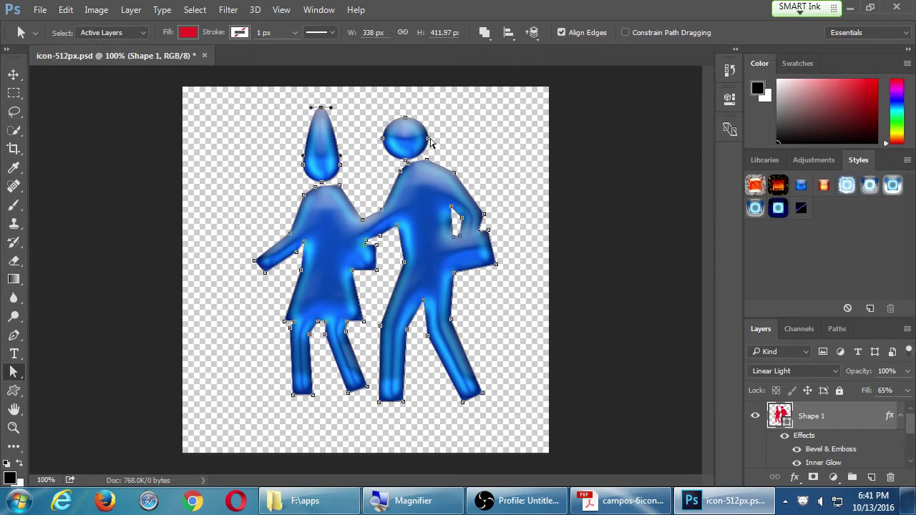
left_click_drag(430, 142, 493, 129)
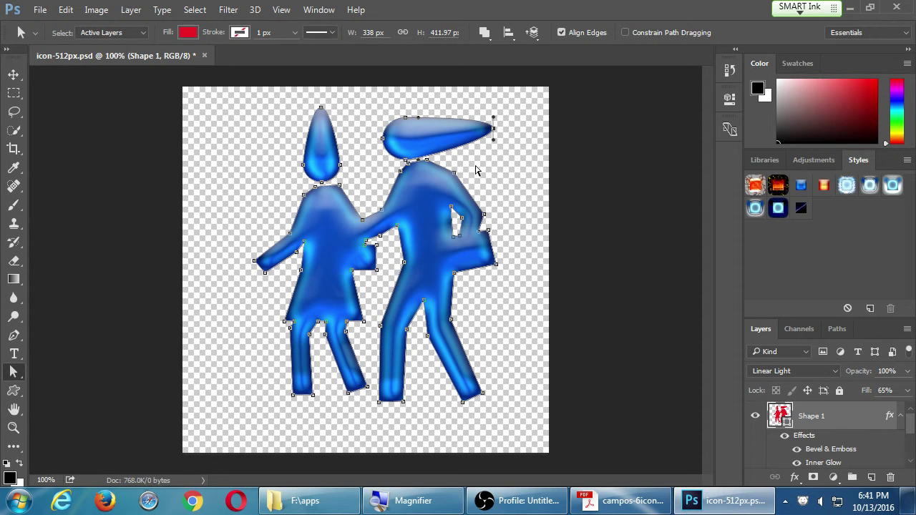
key("ctrl+alt+z")
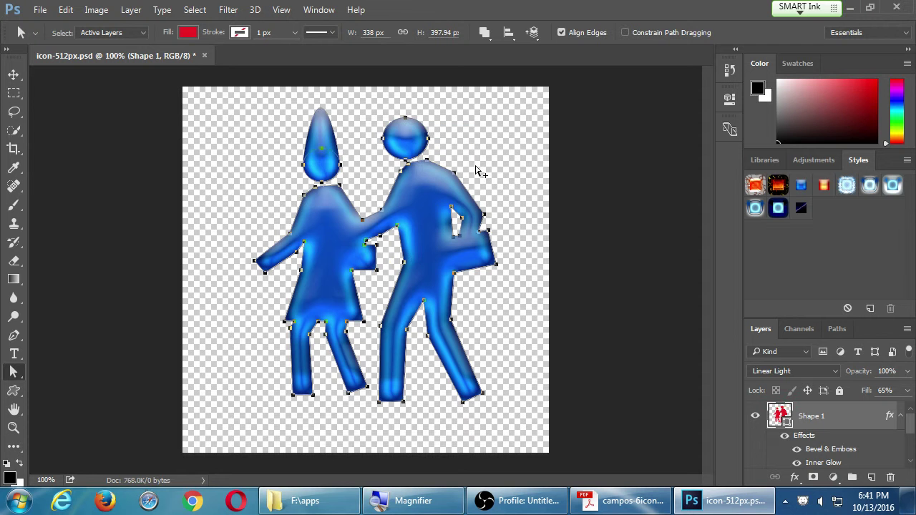
key("ctrl+alt+z")
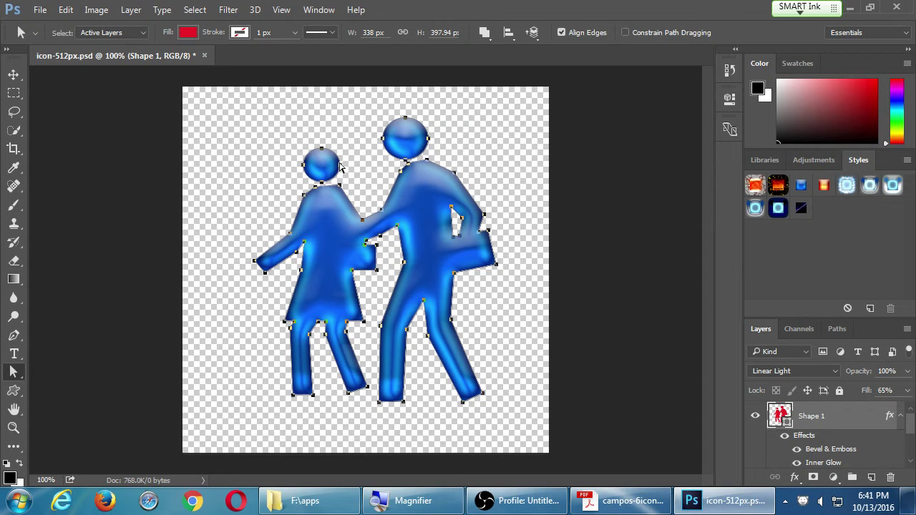
- Shift the couple slightly up and left, and reposition the anchor points of the woman's free arm so it points upward
mouse_move(343, 166)
left_mouse_down()
mouse_move(372, 178)
mouse_move(337, 176)
mouse_move(321, 165)
mouse_move(328, 158)
left_mouse_up()
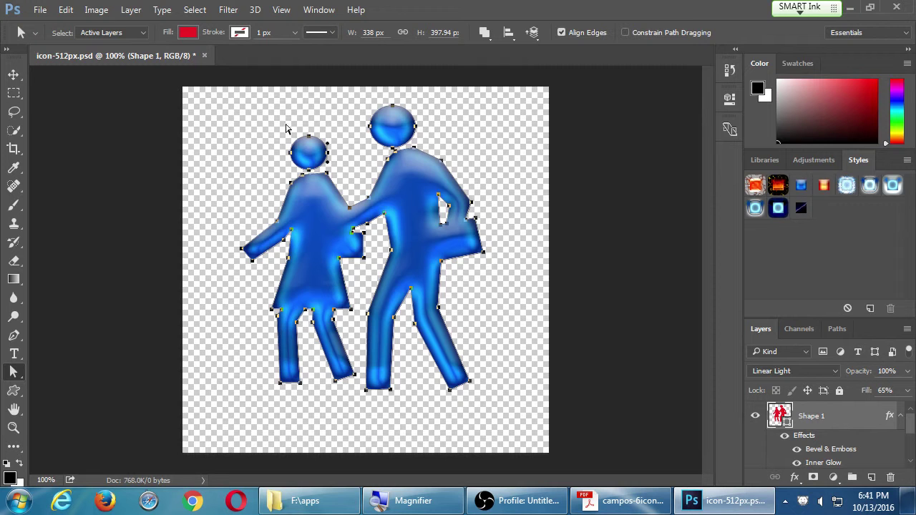
left_click(247, 133)
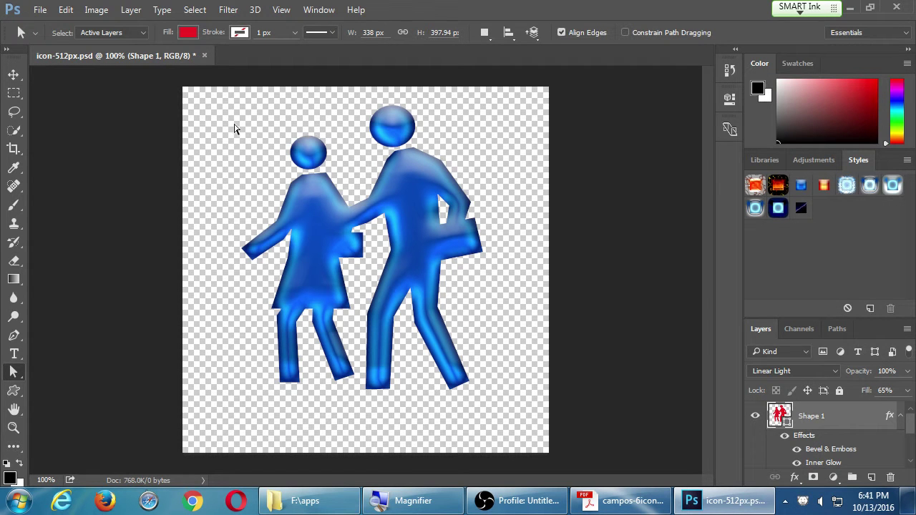
left_click(320, 197)
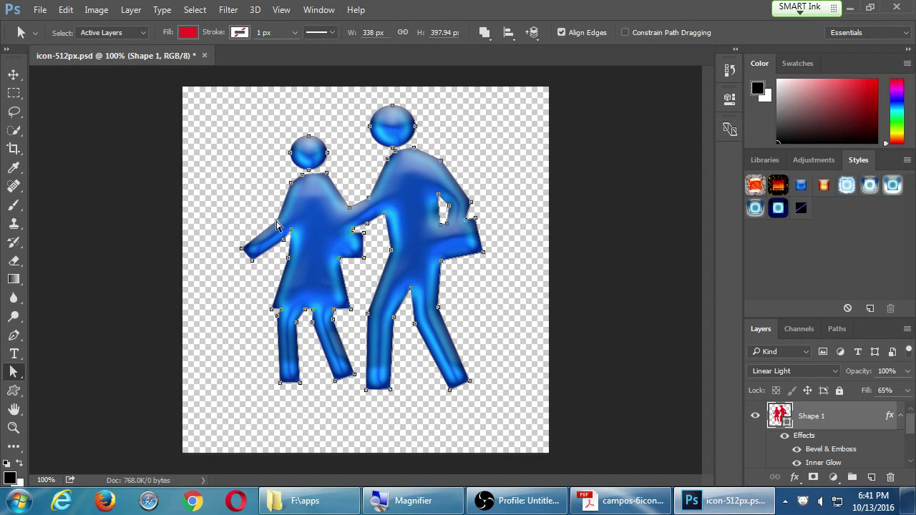
left_click_drag(279, 226, 287, 207)
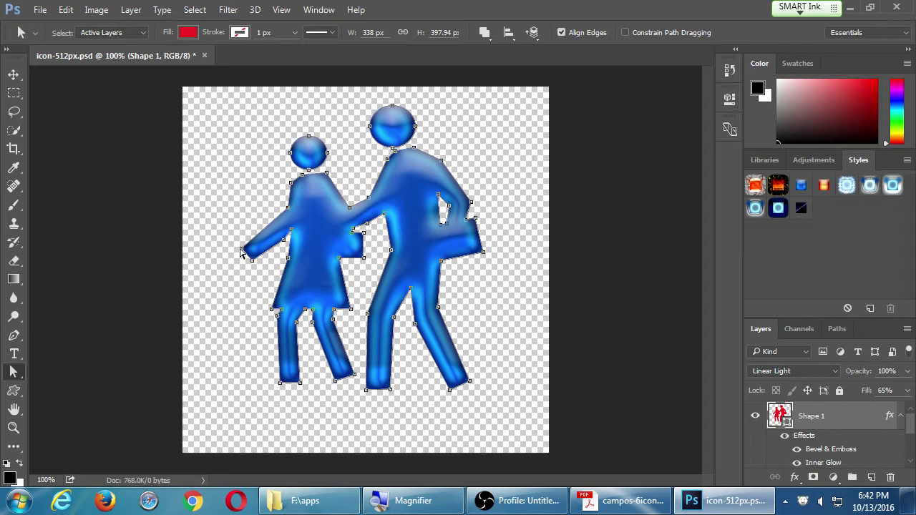
left_click_drag(242, 249, 234, 169)
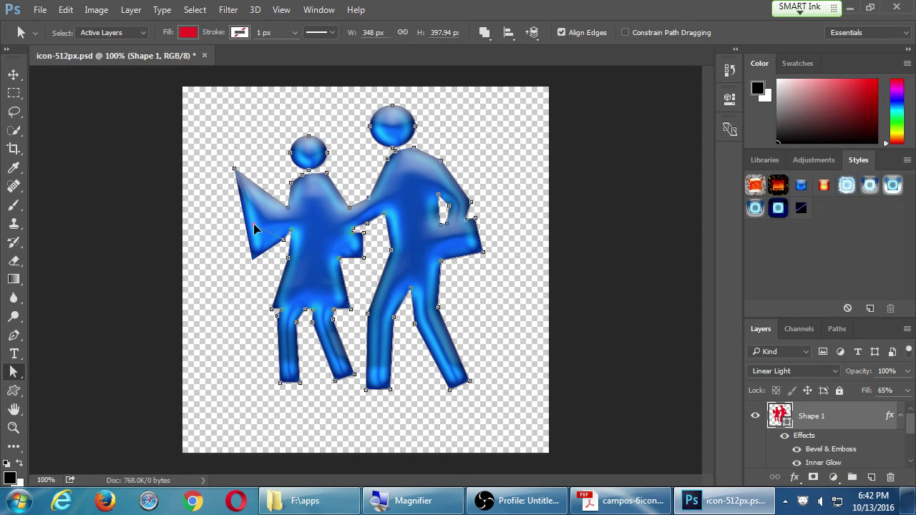
left_click_drag(238, 200, 232, 177)
left_click(245, 134)
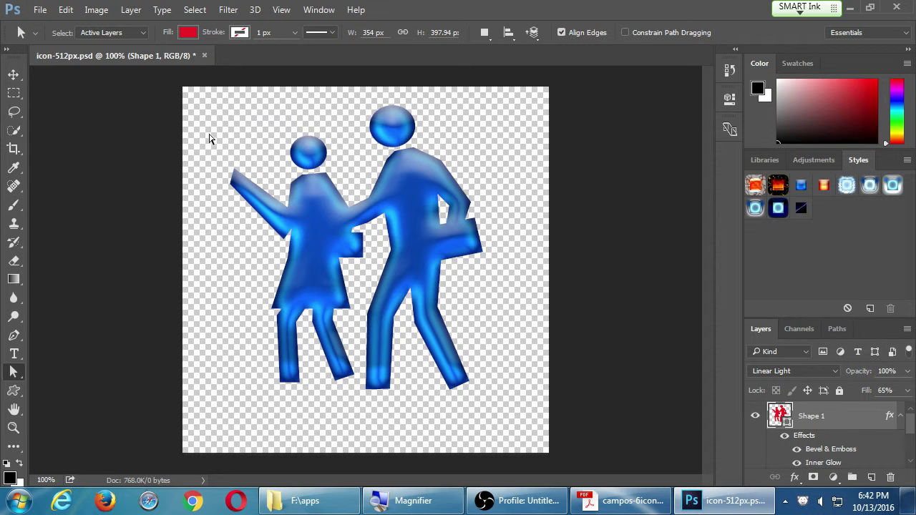
- Try deleting the upper tip anchor point of the woman's raised hand, and undo the deletion
left_click(240, 171)
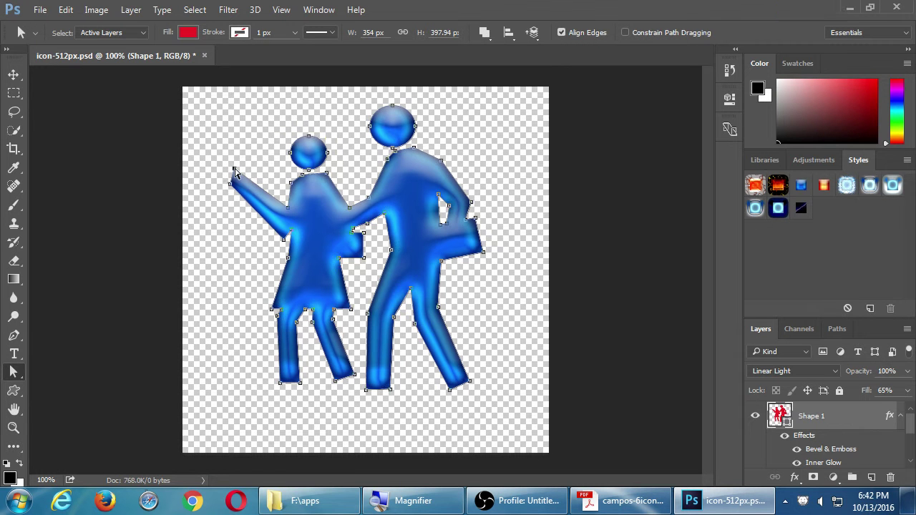
key("Delete")
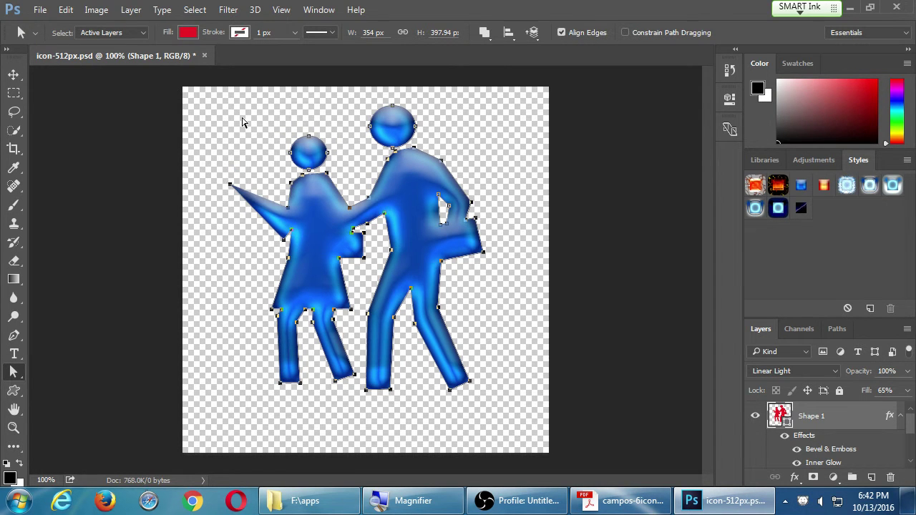
key("ctrl+z")
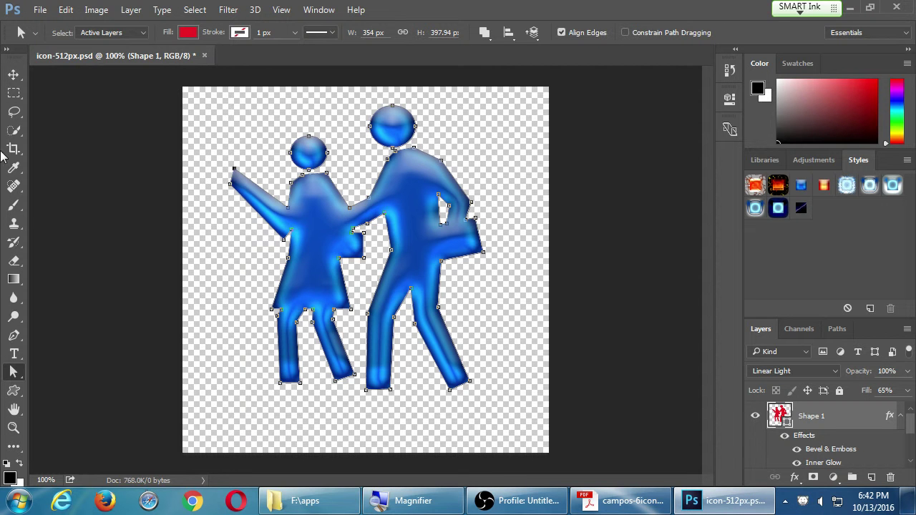
- Move the entire walking couple toward the canvas's upper-left corner with the Path Selection tool
left_click(27, 372)
left_click(50, 372)
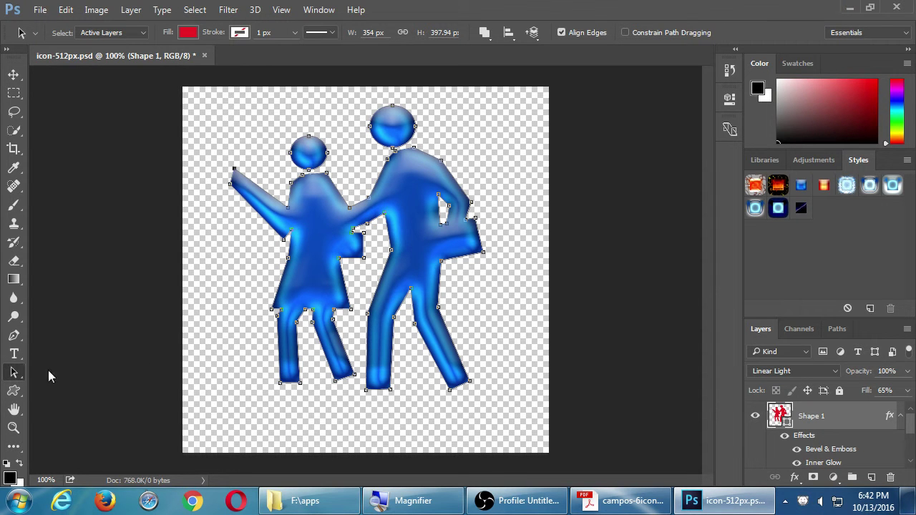
left_click_drag(328, 246, 286, 226)
- With the Direct Selection tool, move the lower outer corner anchor point of the block at the man's hip up and inward
left_click(14, 378)
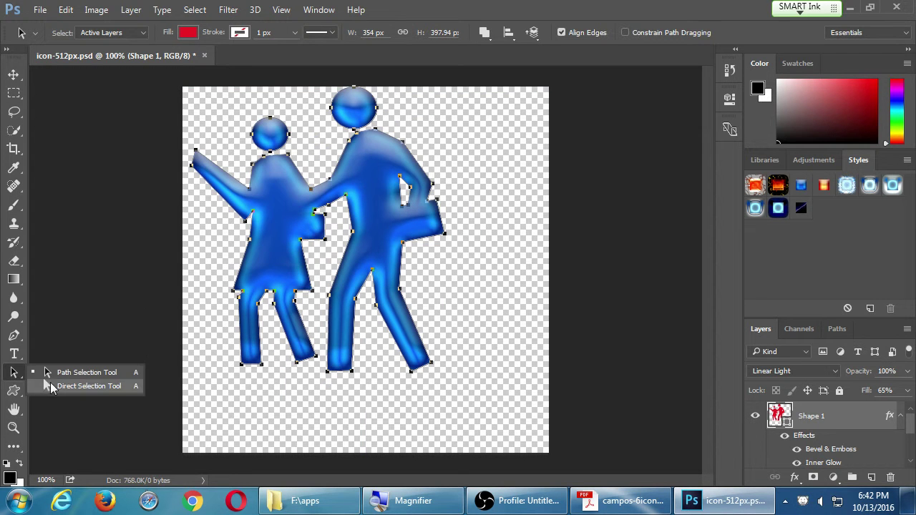
left_click(57, 386)
left_click(491, 255)
left_click(426, 248)
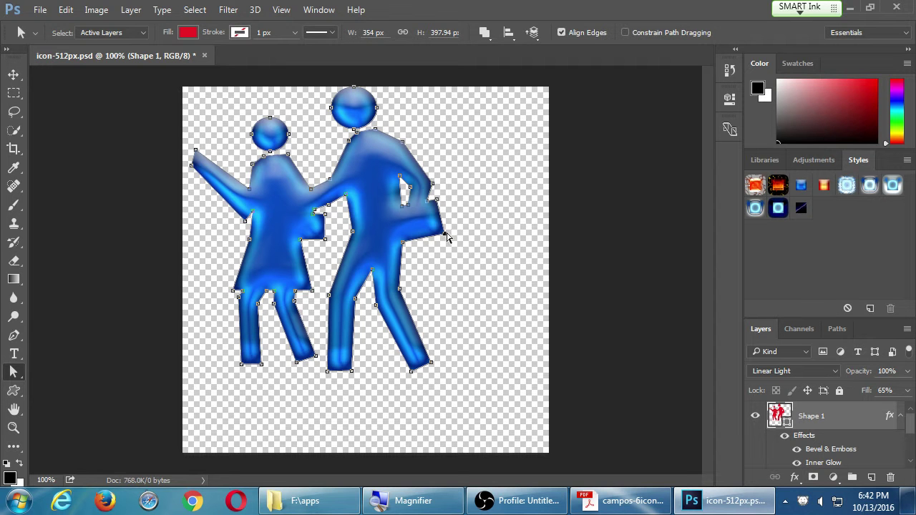
left_click_drag(444, 231, 432, 209)
key("Delete")
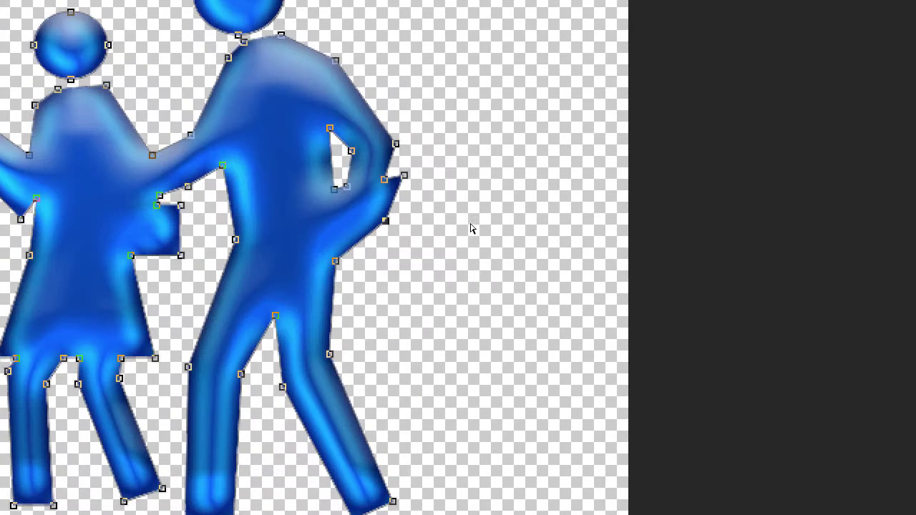
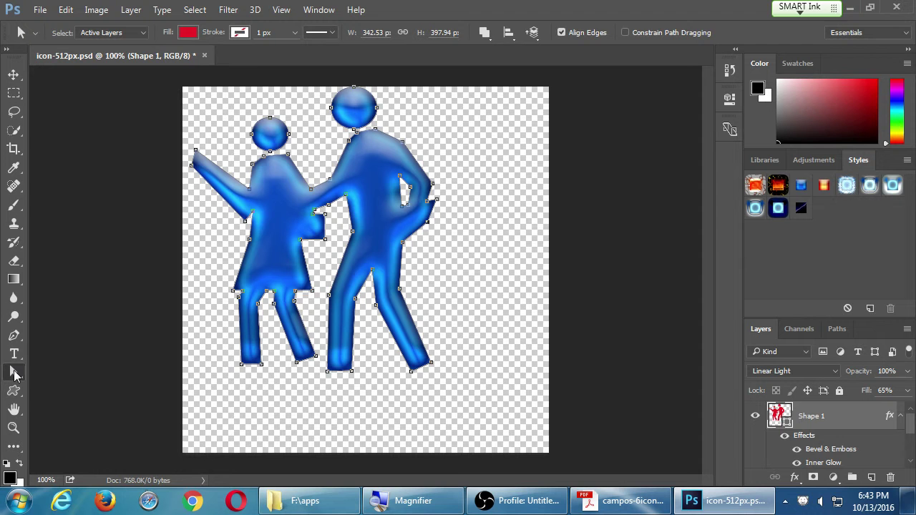
- Move the entire couple slightly down and right on the canvas with the Path Selection tool
left_click(14, 372)
left_click(57, 385)
left_click_drag(287, 196, 306, 236)
- Try duplicating the couple by copying and pasting its path within Shape 1 and offsetting it toward the canvas's lower-right, and undo the duplication
left_click(65, 10)
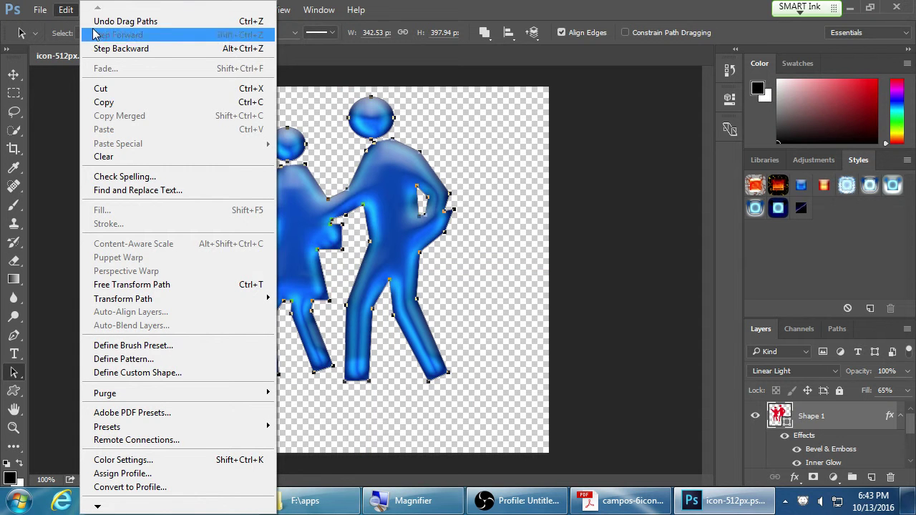
left_click(122, 105)
left_click(65, 10)
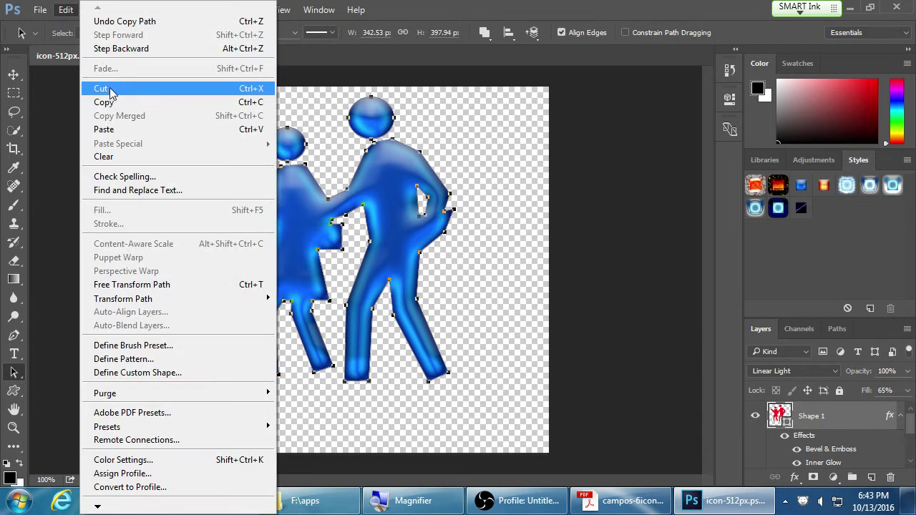
left_click(104, 130)
left_click_drag(383, 222, 464, 256)
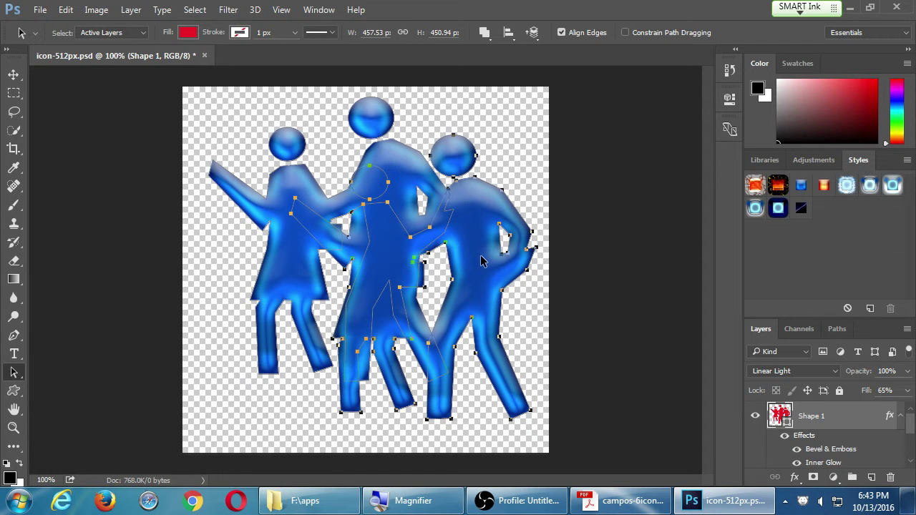
left_click_drag(476, 238, 490, 263)
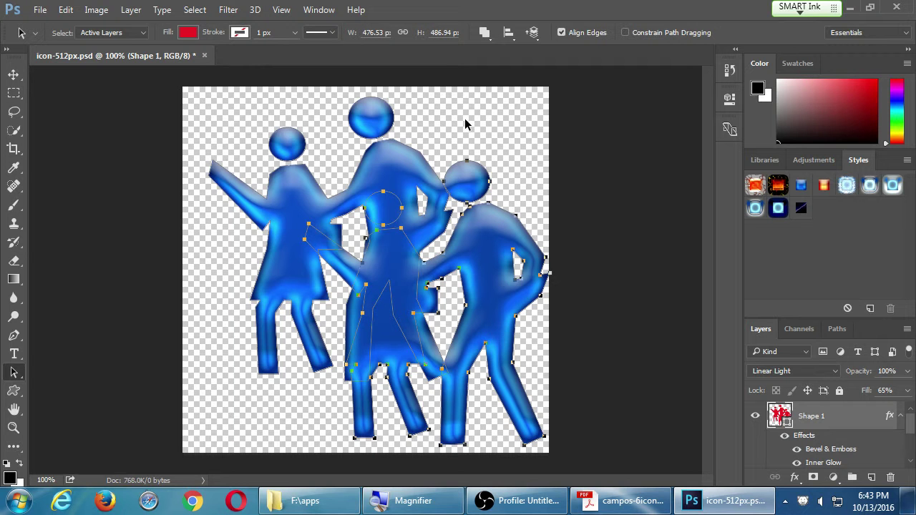
left_click(481, 105)
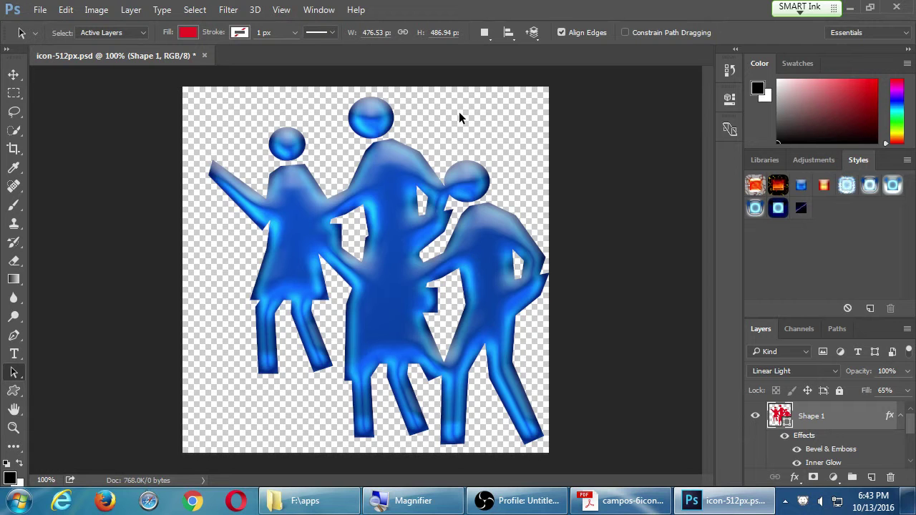
key("ctrl+alt+z")
key("ctrl+alt+z")
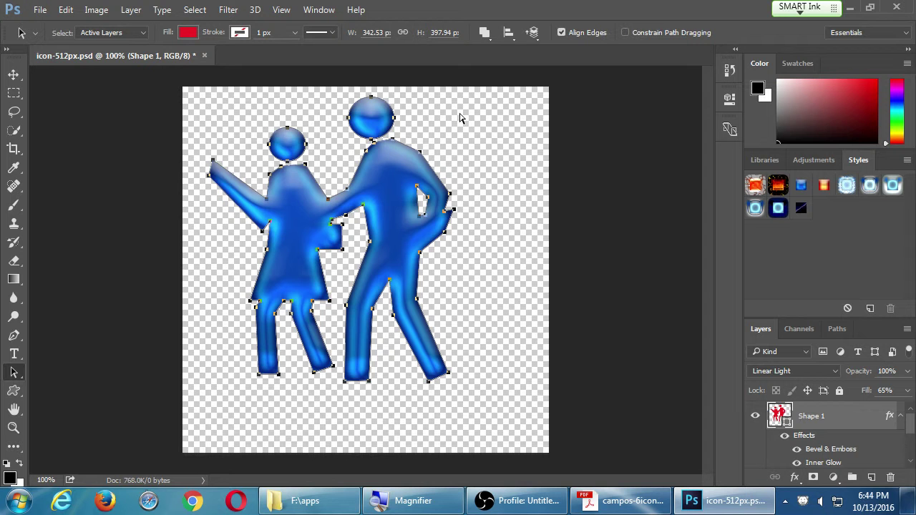
- Duplicate the Shape 1 layer and move the copied couple toward the canvas's lower-right corner
key("ctrl+j")
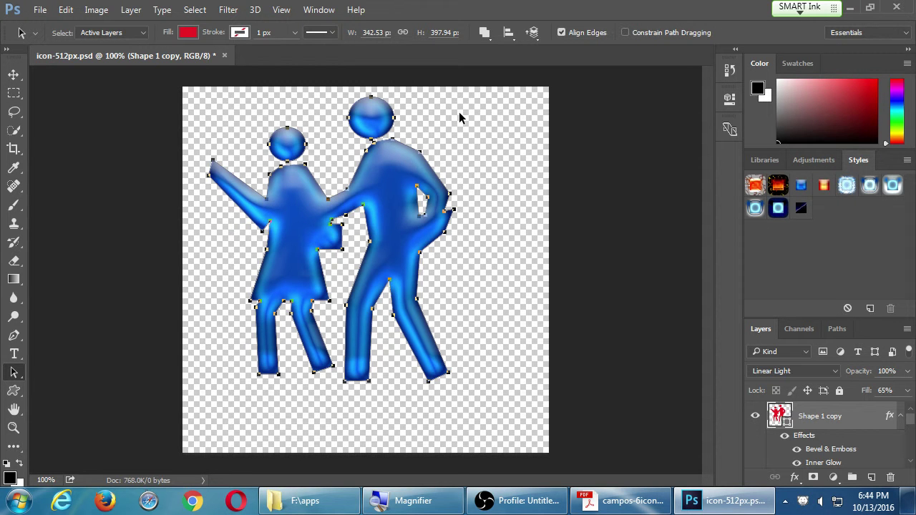
left_click_drag(390, 221, 471, 283)
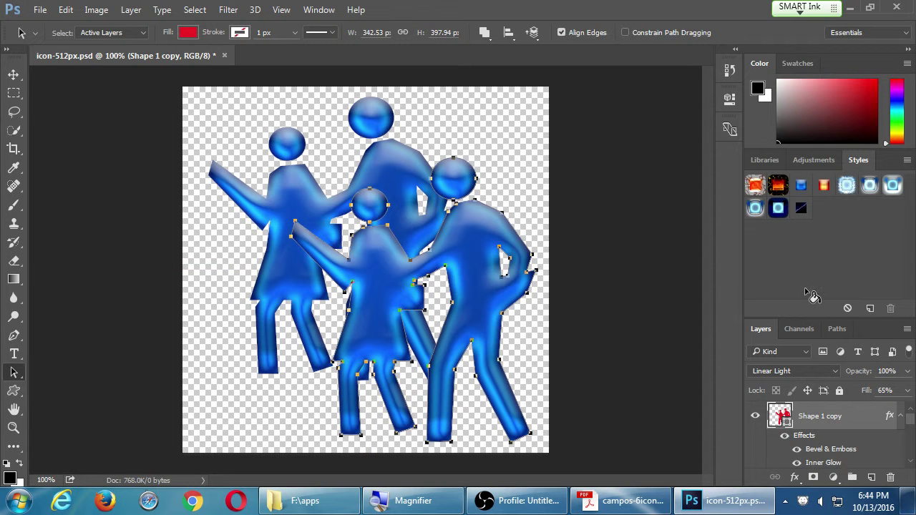
- Collapse the color controls to give the layer list more room, and move the original Shape 1 couple toward the canvas's upper-left corner
double_click(760, 63)
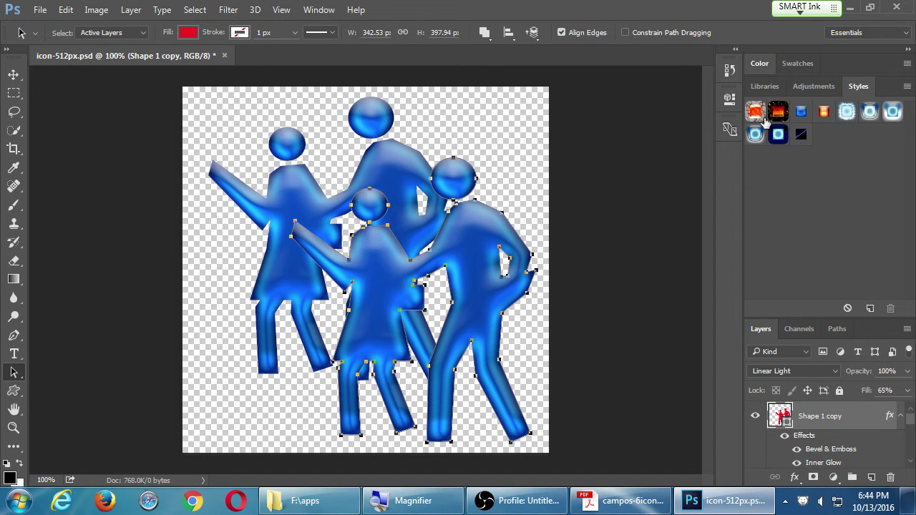
left_click_drag(802, 316, 800, 178)
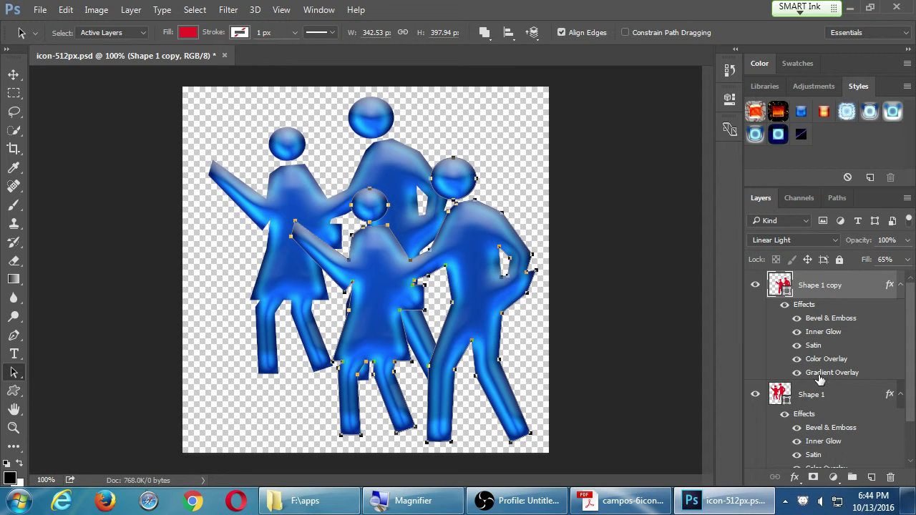
left_click(821, 393)
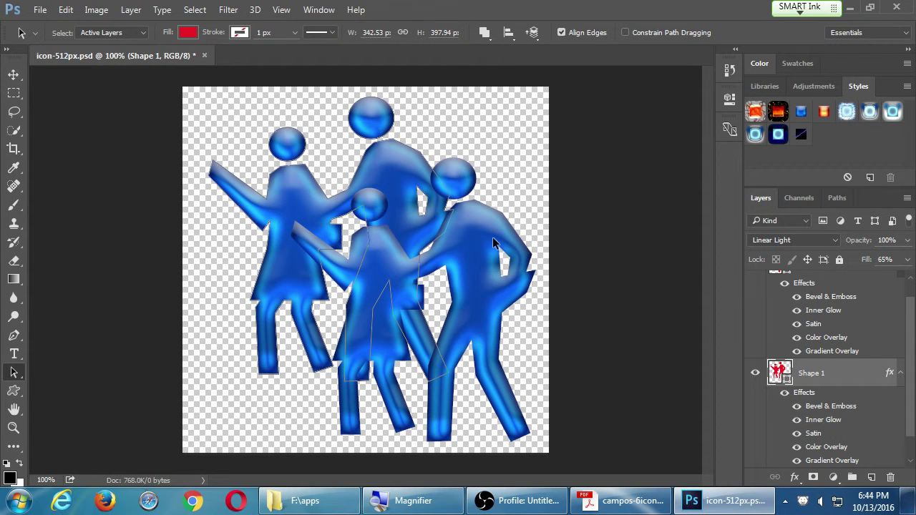
left_click_drag(403, 183, 381, 169)
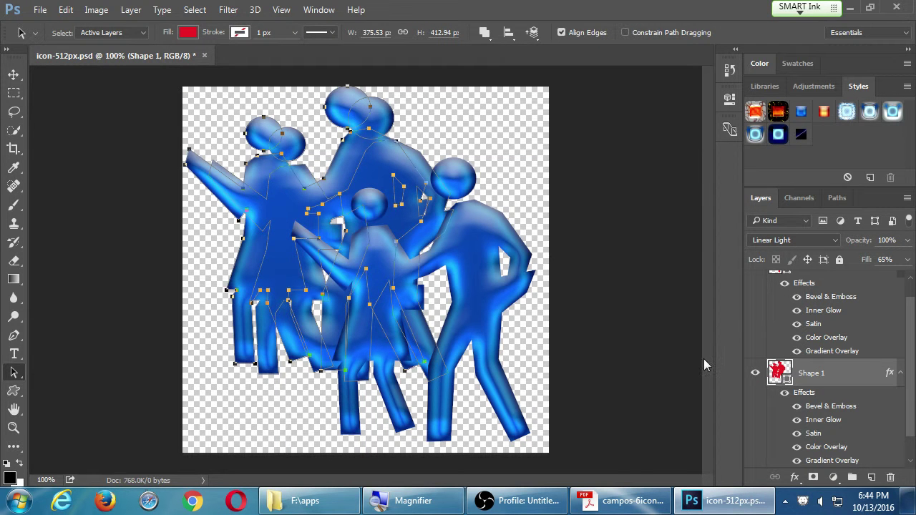
key("ctrl+z")
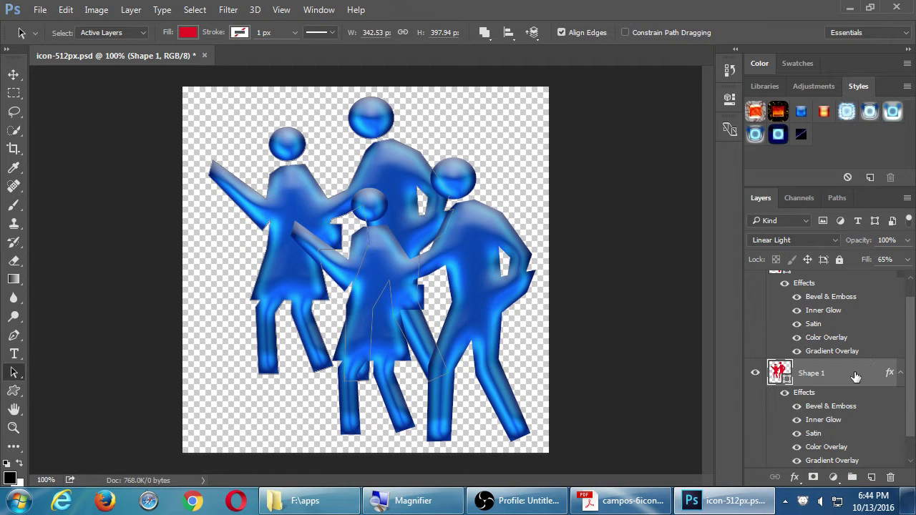
left_click_drag(392, 188, 365, 172)
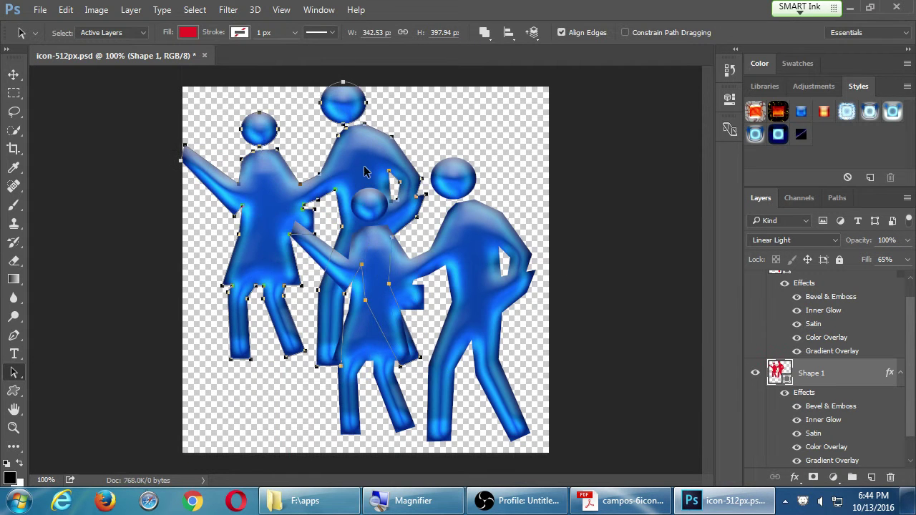
left_click(491, 143)
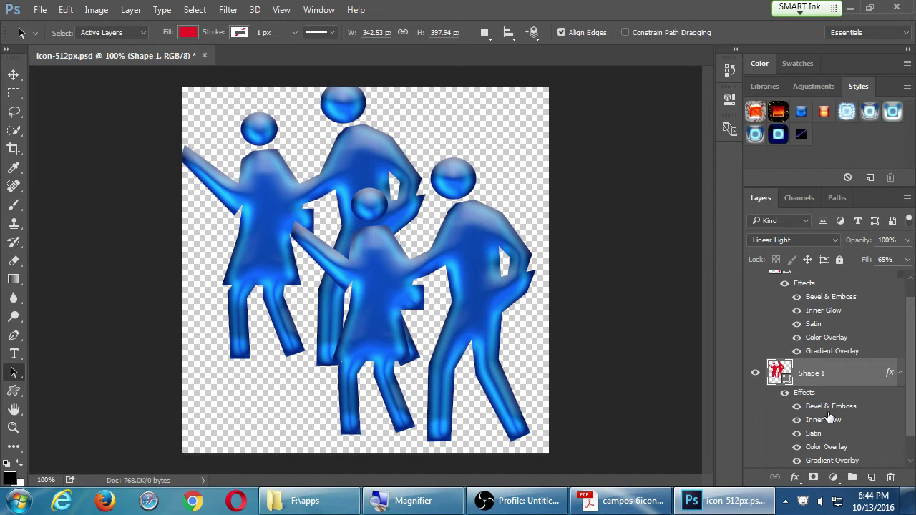
- Change the Color Overlay of the Shape 1 layer to dark blue 0d507f
scroll(858, 346, "up", 1)
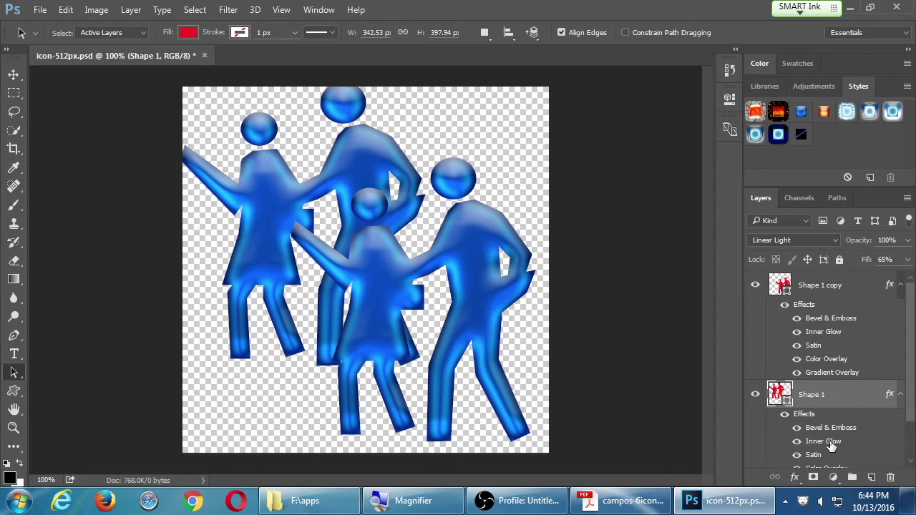
scroll(910, 451, "down", 2)
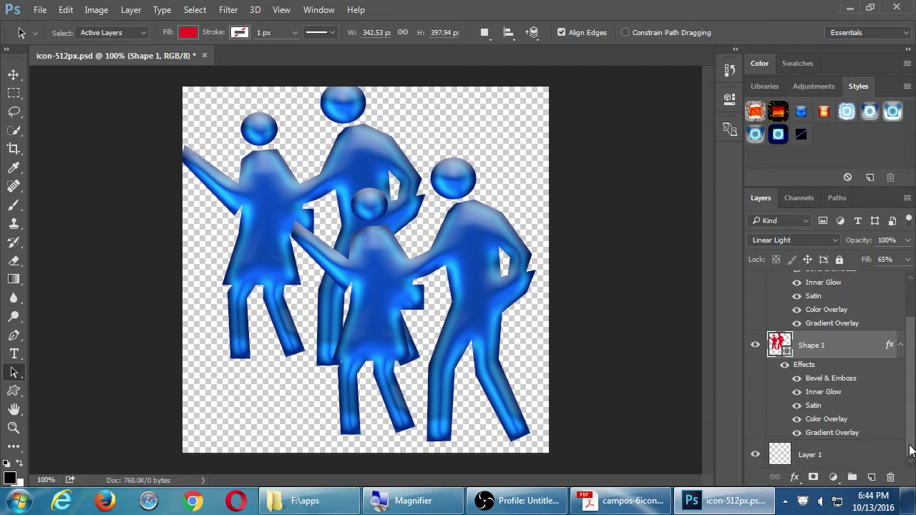
double_click(839, 419)
left_click_drag(508, 55, 711, 101)
left_click_drag(699, 154, 747, 156)
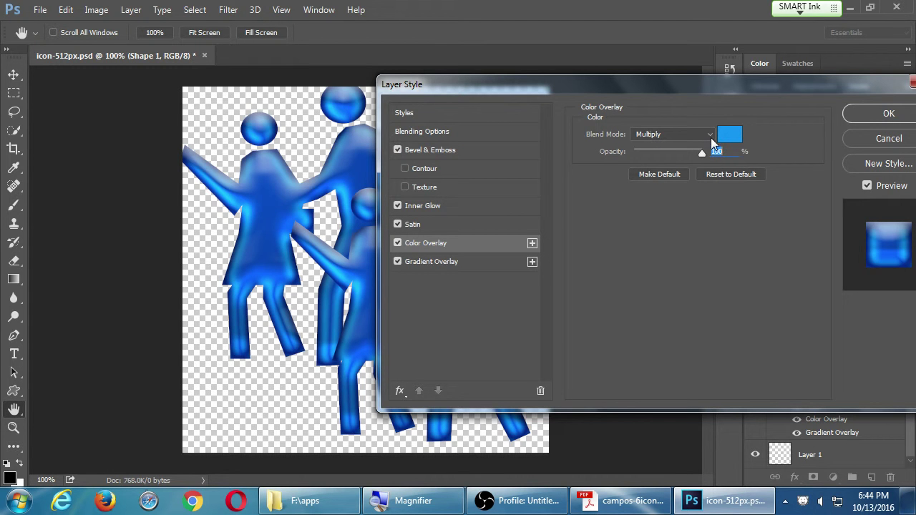
left_click(729, 134)
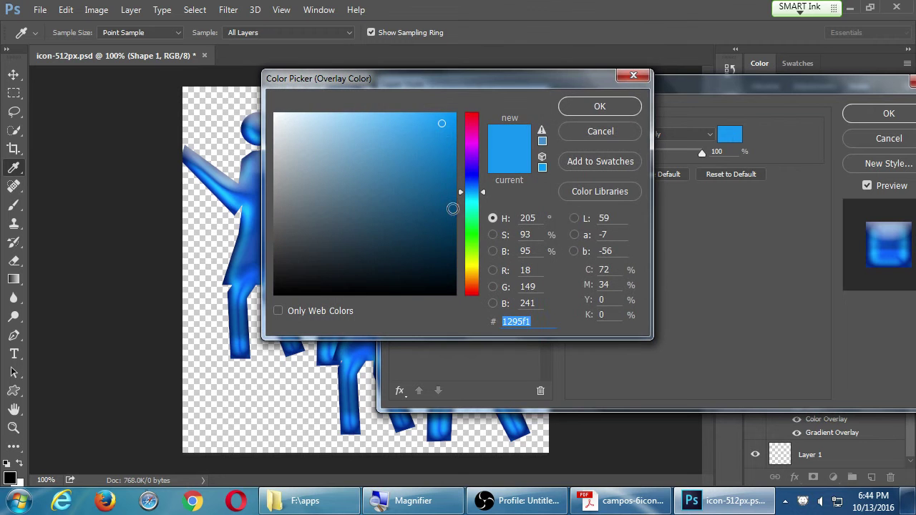
left_click(437, 204)
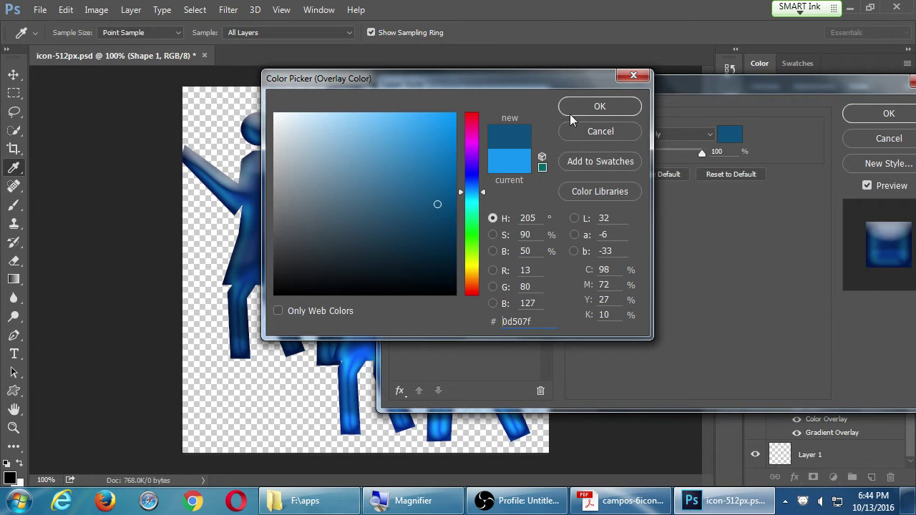
left_click(594, 107)
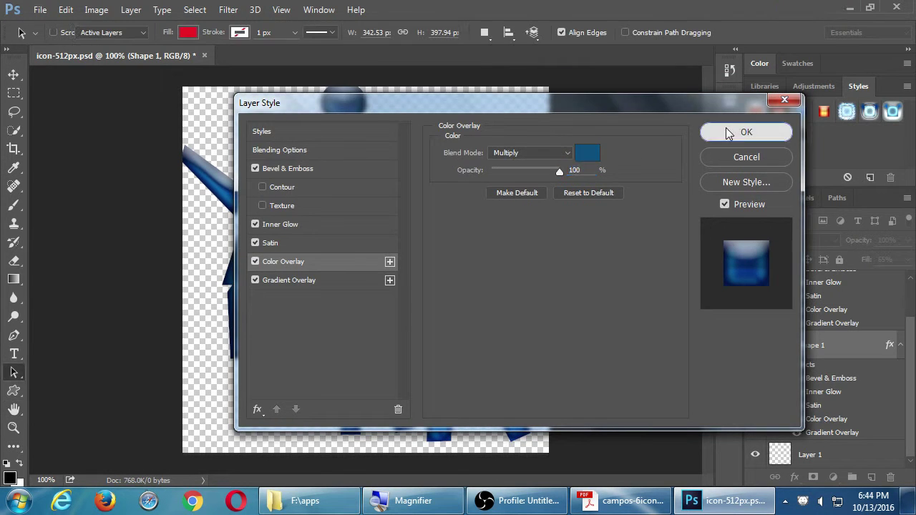
left_click(729, 133)
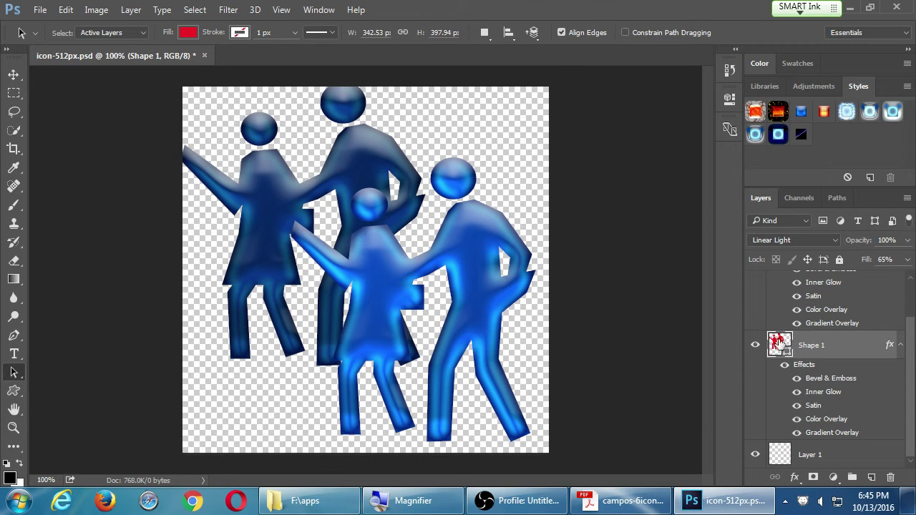
- Hide the Shape 1 layer and move the Shape 1 copy couple to about the canvas center with the Move tool
left_click(754, 345)
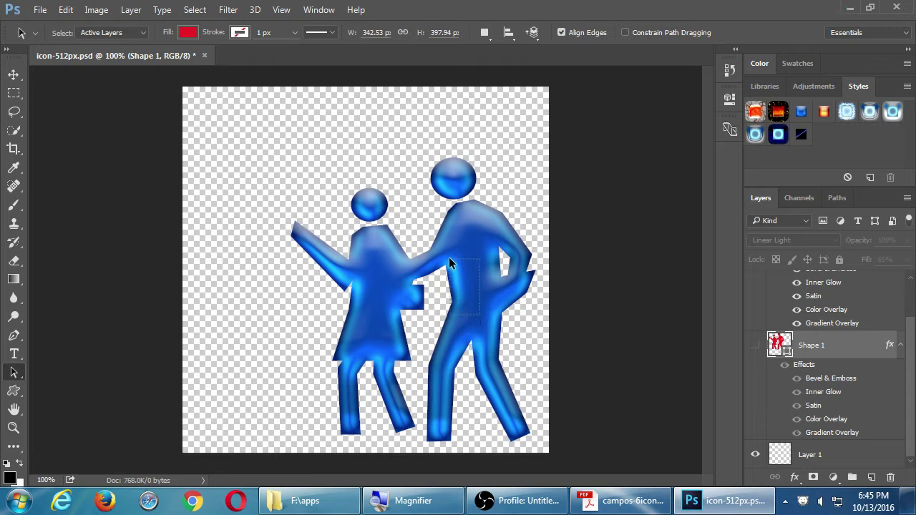
key("v")
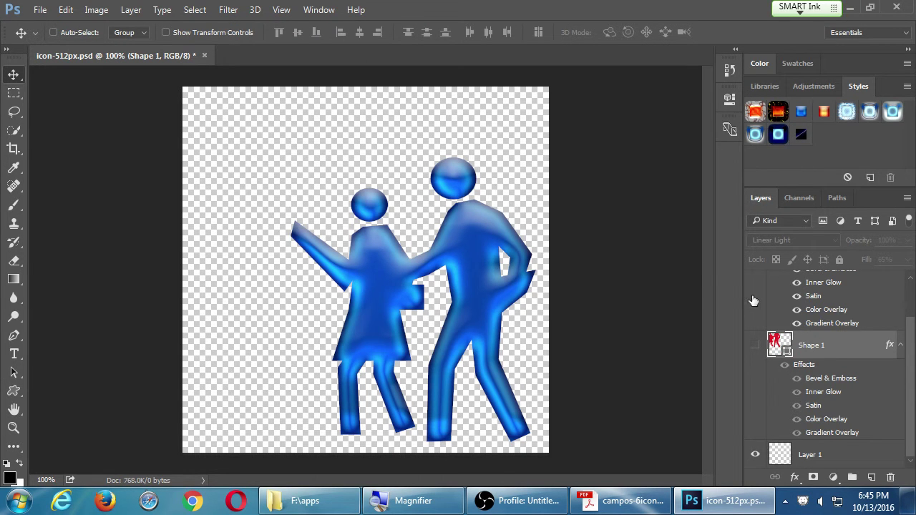
scroll(753, 301, "up", 3)
left_click(825, 294)
left_click_drag(496, 323, 450, 285)
- Scale the Shape 1 copy couple to about 61% with Free Transform and move it toward the canvas's lower-left corner
key("ctrl+t")
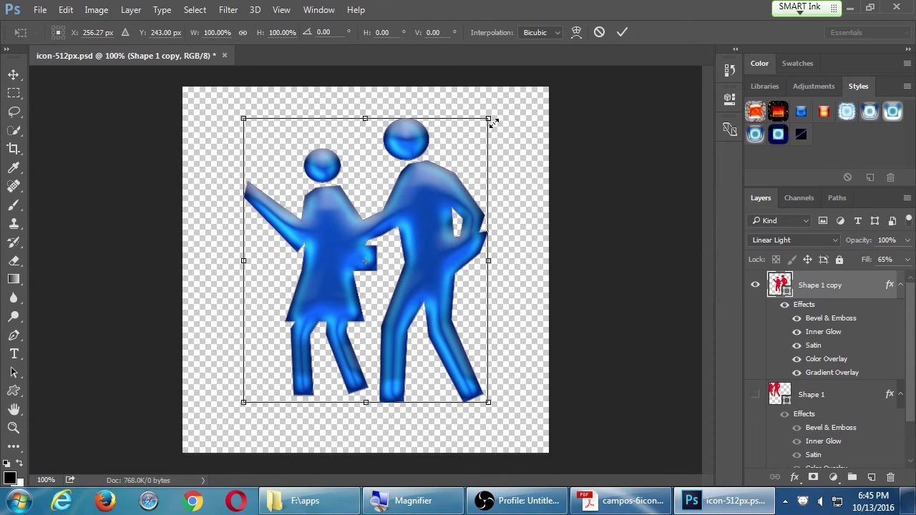
left_click_drag(488, 118, 391, 231)
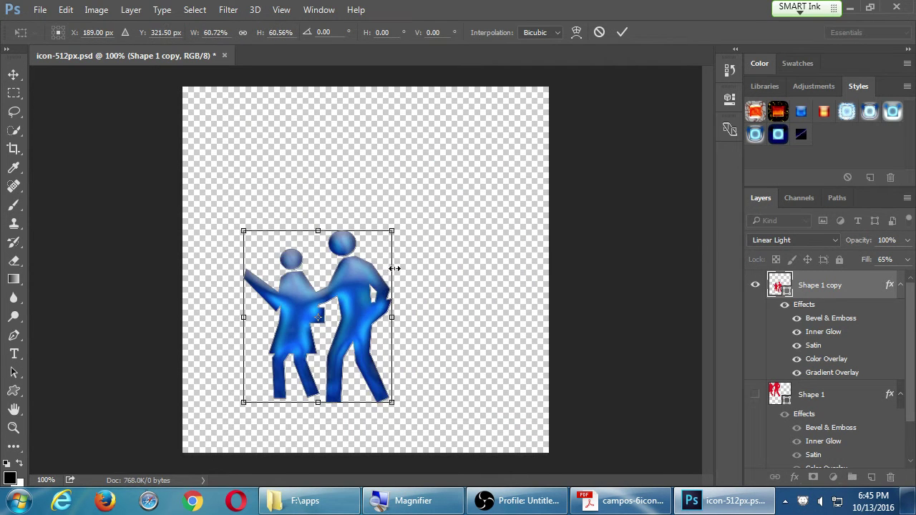
double_click(370, 306)
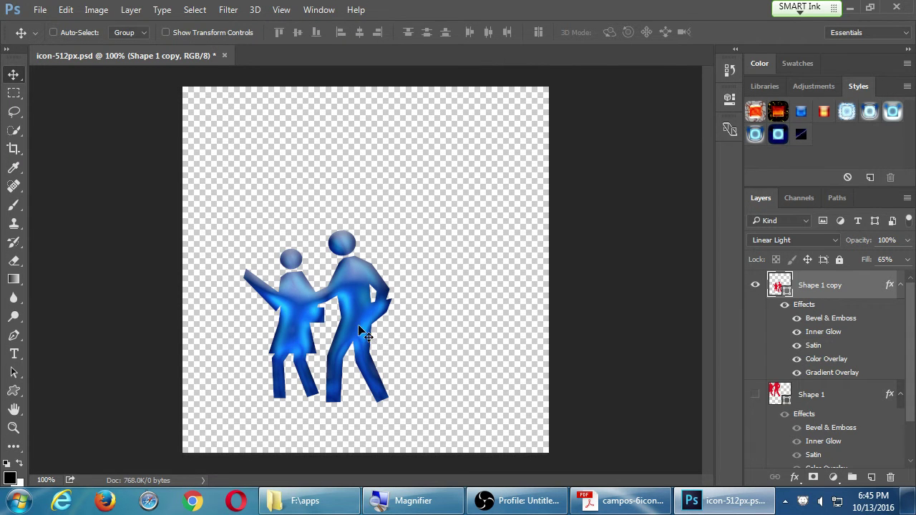
left_click_drag(359, 328, 312, 348)
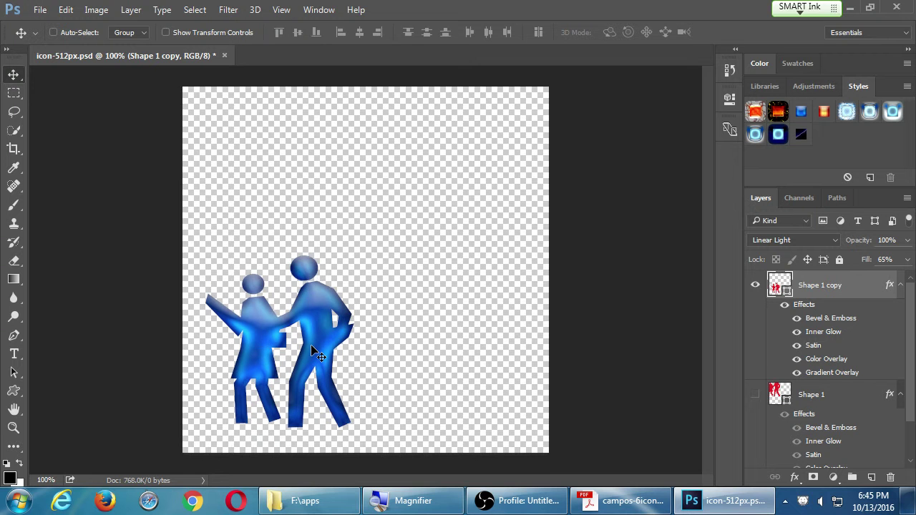
- Try enlarging the Shape 1 copy couple to about 206% width and 176% height with Free Transform, and cancel it
left_click(71, 11)
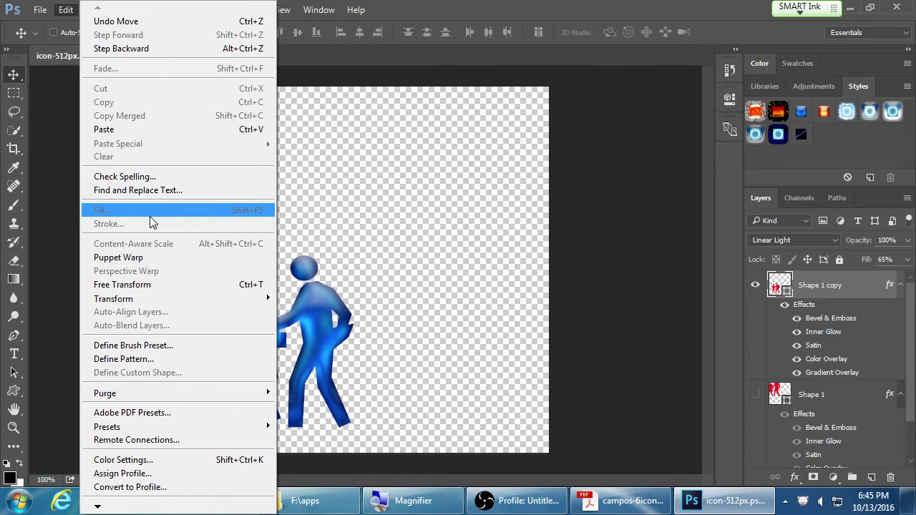
left_click(175, 284)
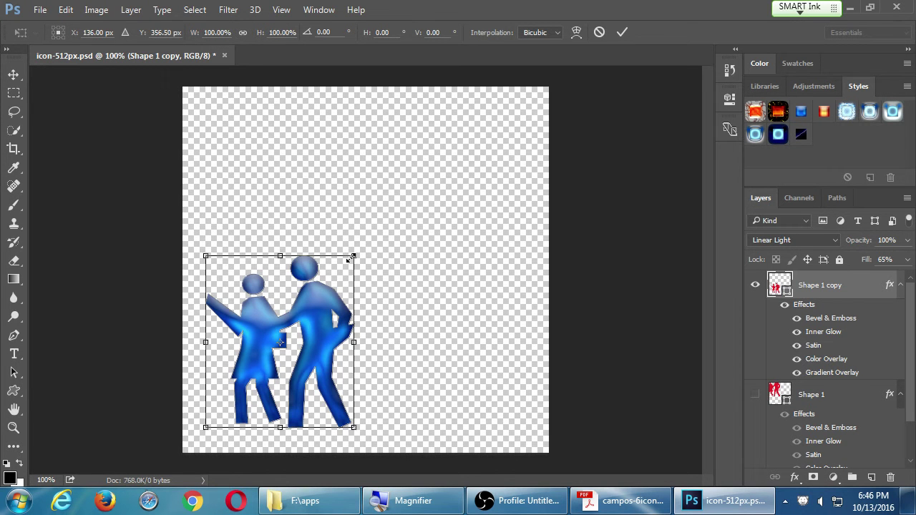
left_click_drag(353, 255, 508, 126)
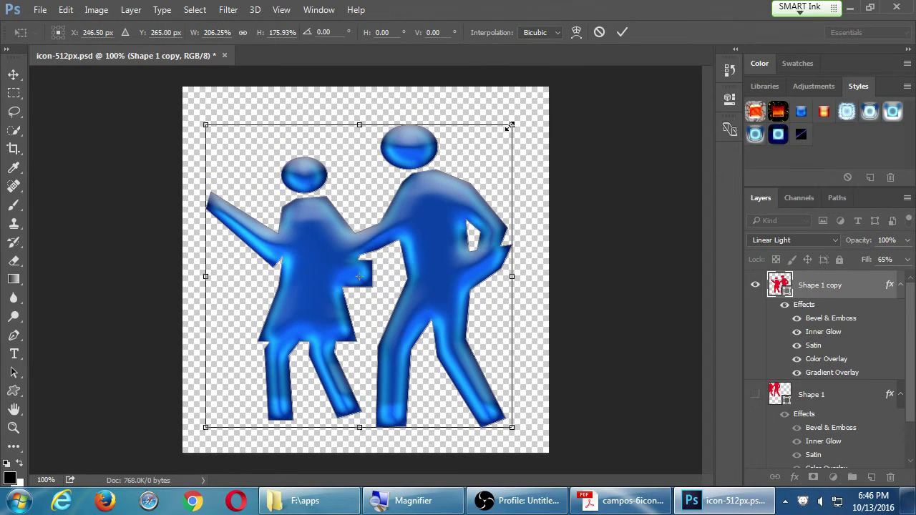
key("Escape")
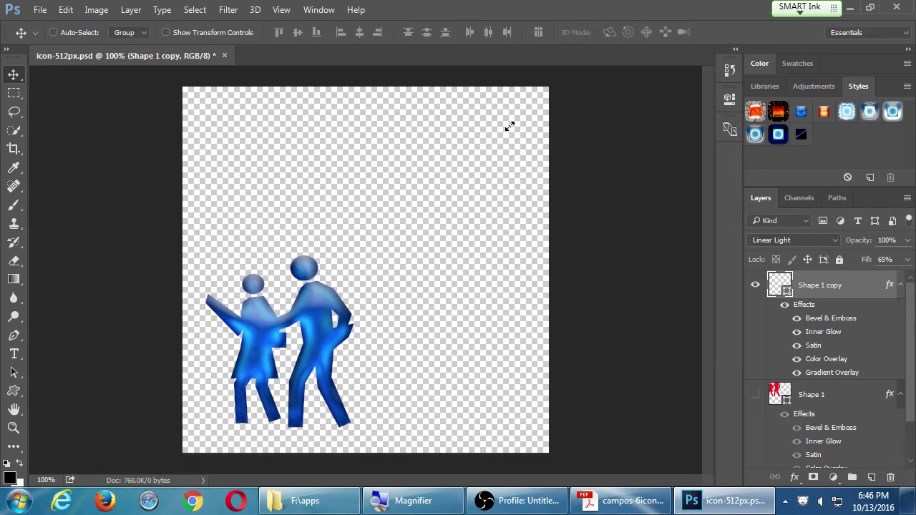
- Try stretching the Shape 1 copy couple from its corner and to about 218% width with Free Transform, undoing each change
key("ctrl+t")
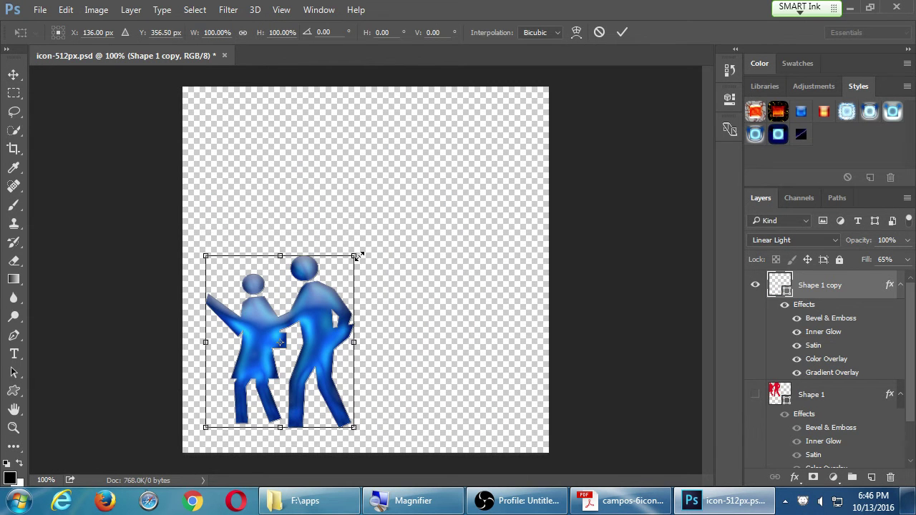
left_click_drag(353, 255, 455, 141)
key("ctrl+z")
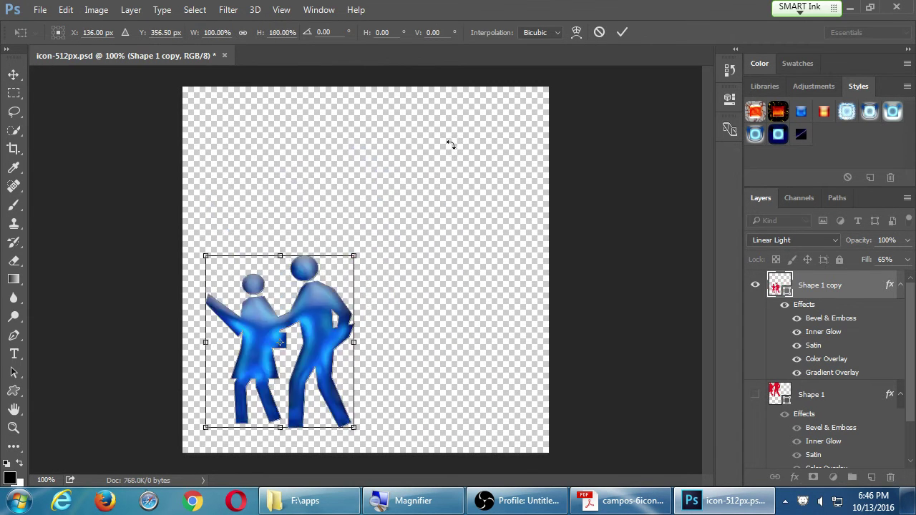
left_click_drag(357, 342, 533, 332)
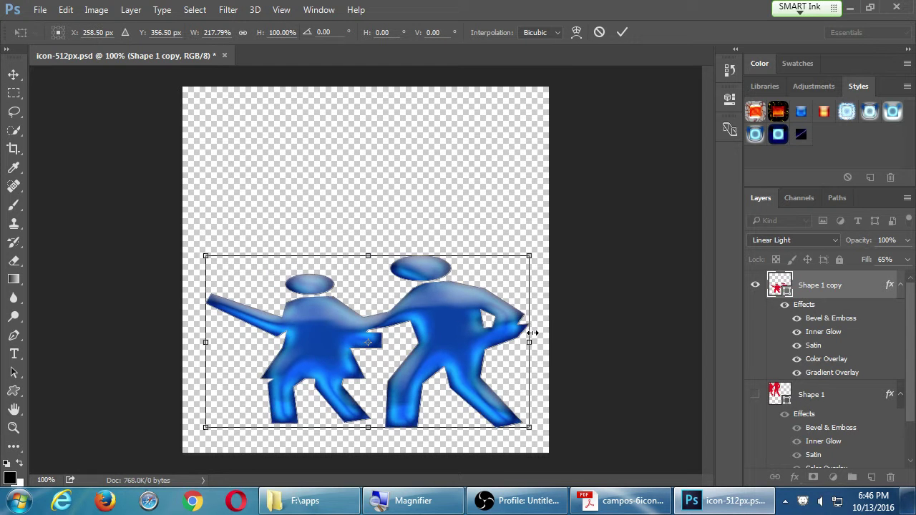
key("ctrl+z")
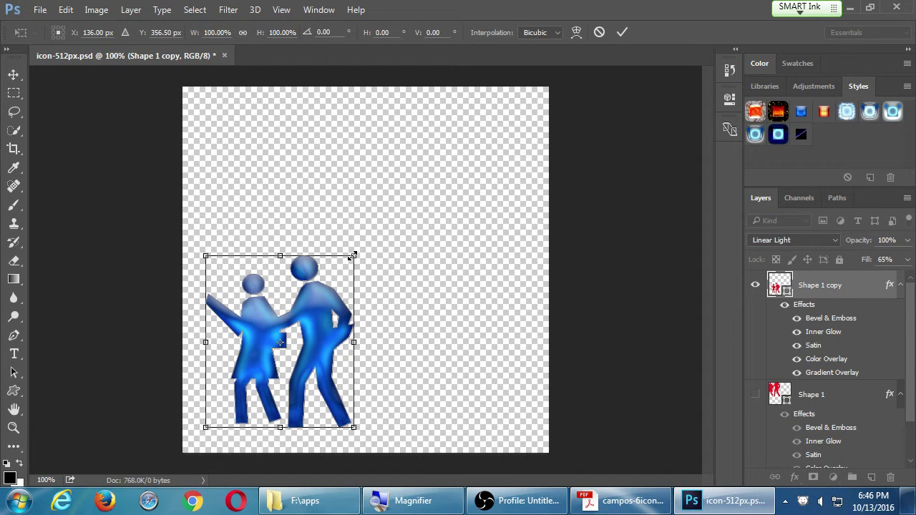
- Try scaling the couple to about 138%, rotating it about -35.6° and centering it at 256, 256 px, and cancel the transform
left_click_drag(353, 256, 409, 190)
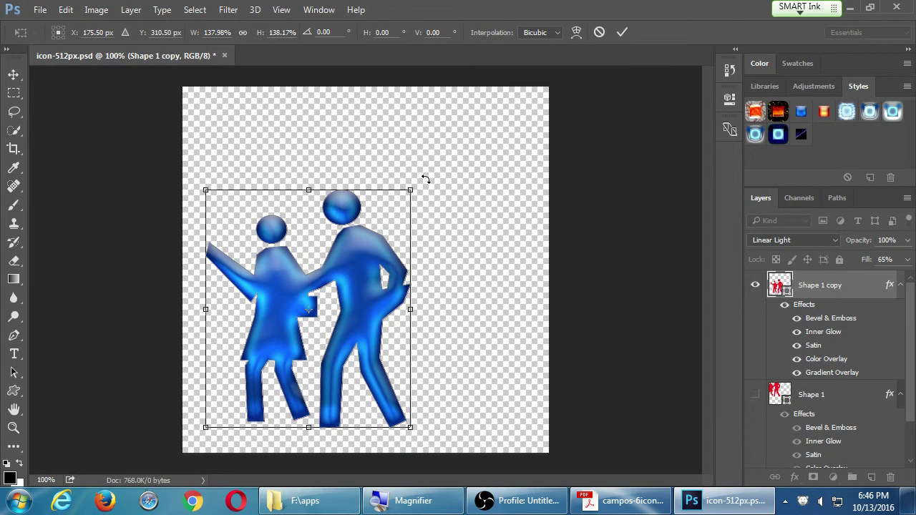
left_click_drag(425, 179, 329, 132)
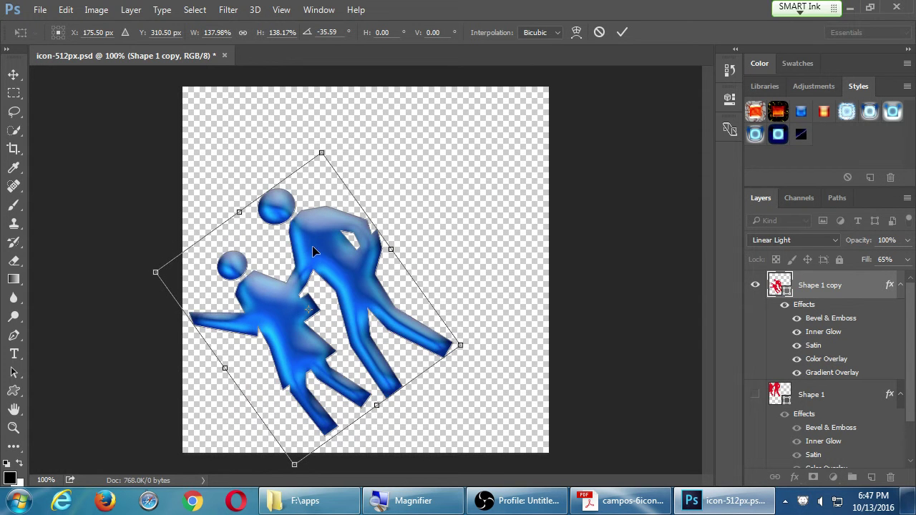
left_click_drag(312, 250, 386, 195)
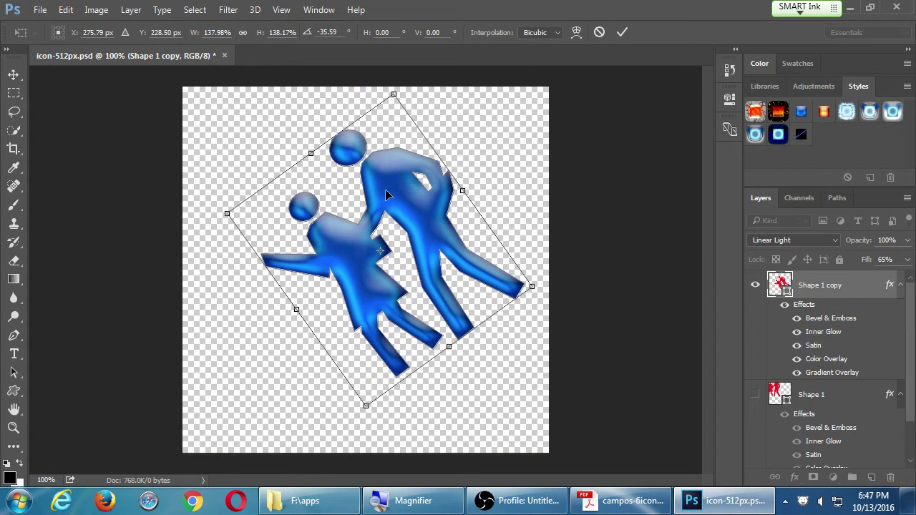
mouse_move(382, 254)
left_mouse_down()
mouse_move(401, 261)
mouse_move(379, 252)
left_mouse_up()
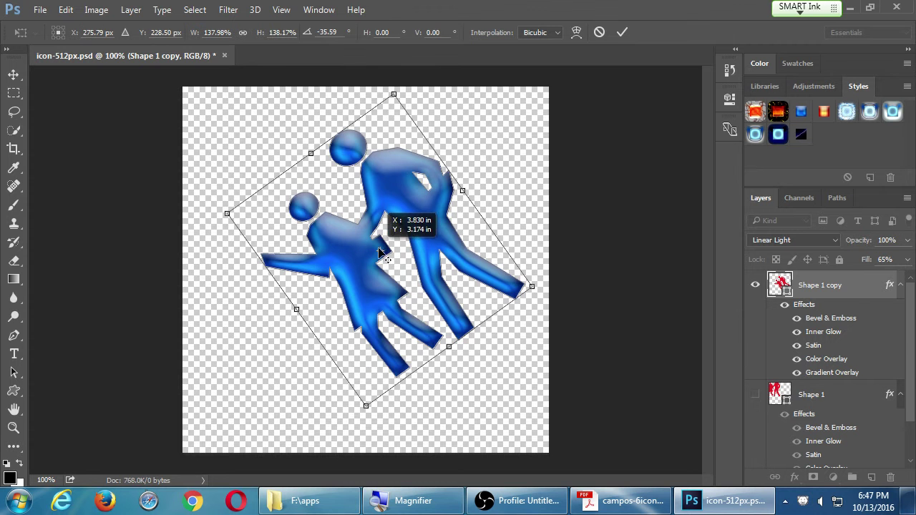
left_click_drag(393, 185, 384, 204)
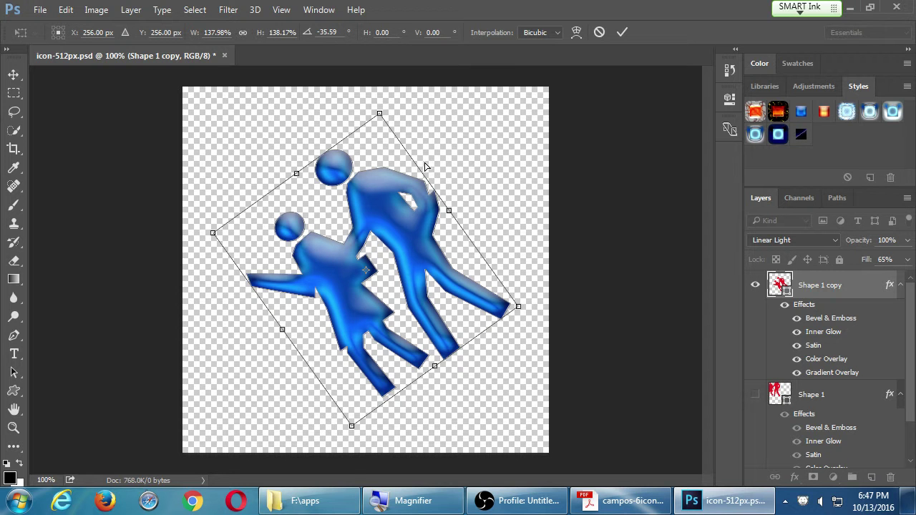
key("Escape")
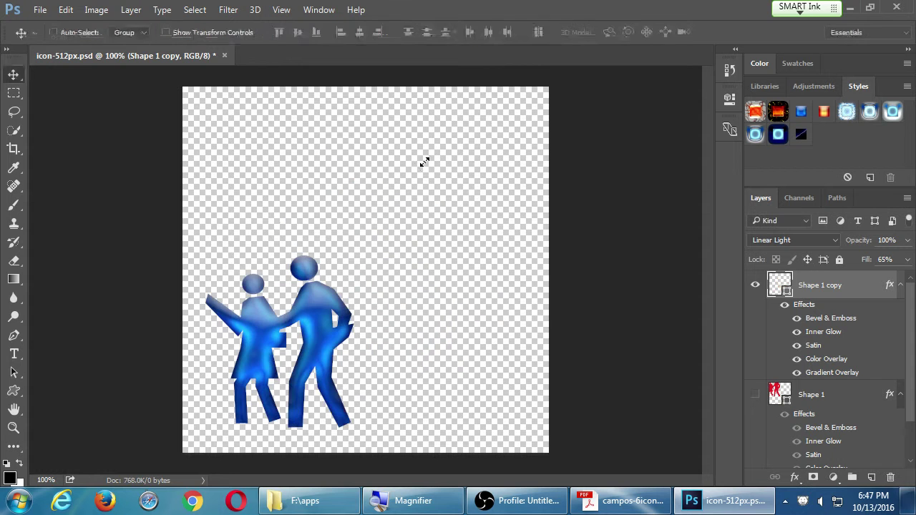
- Try to enlarge the two-figure shape to about 145% width and 163% height
key("ctrl+t")
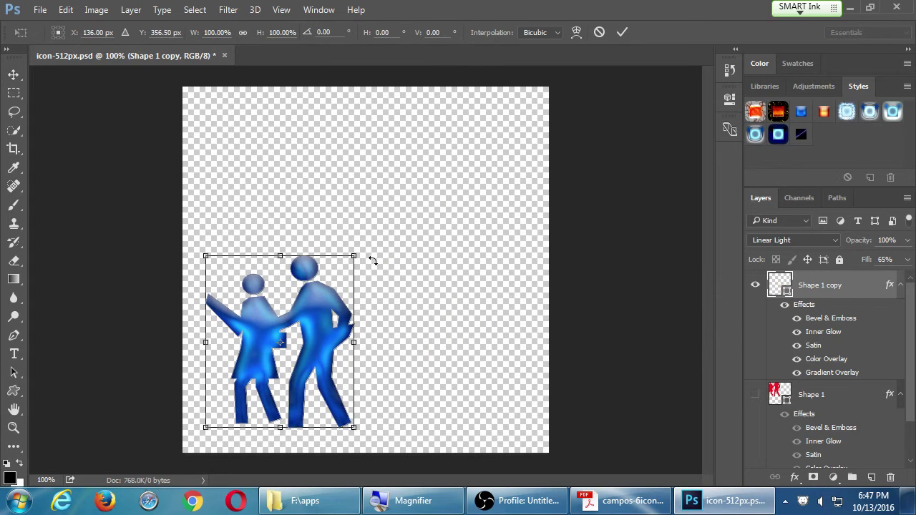
left_click_drag(352, 255, 422, 149)
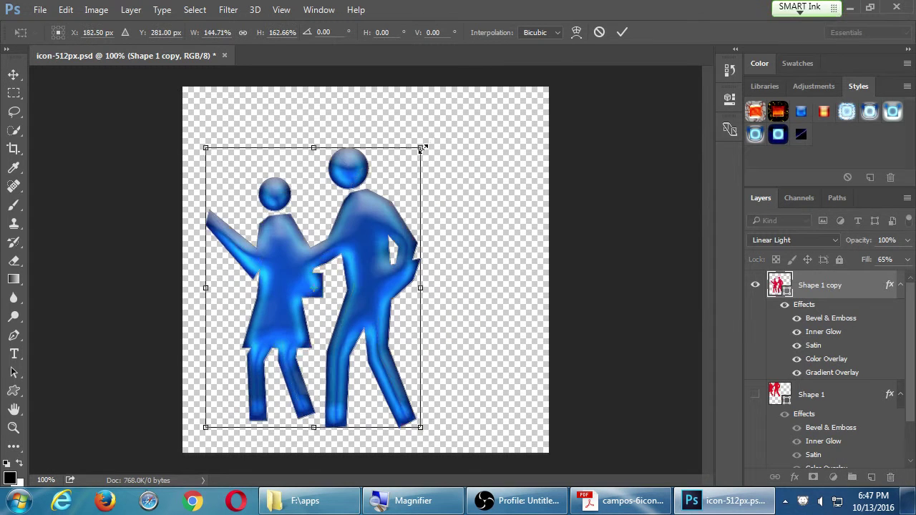
left_click(621, 34)
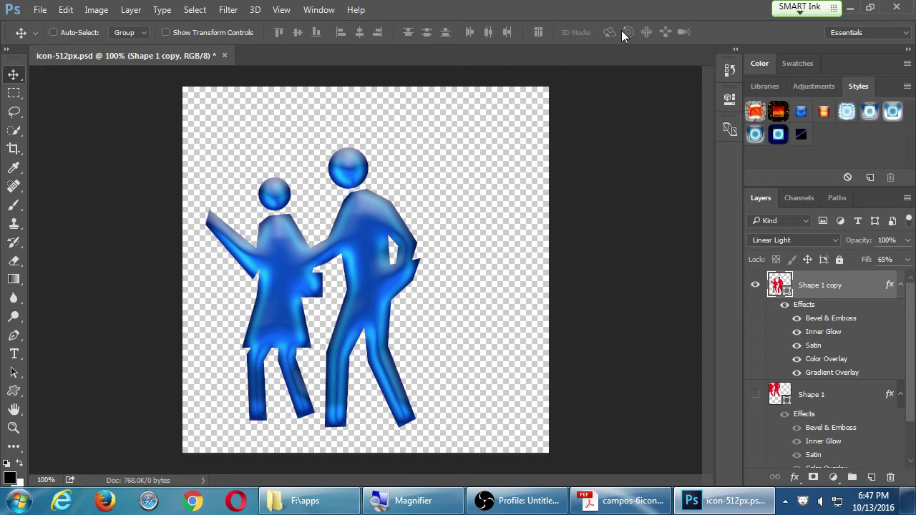
- Replace the hidden Shape 1 layer with a solid cyan circle about 479 px across, placed beneath the figures
left_click(848, 405)
key("Delete")
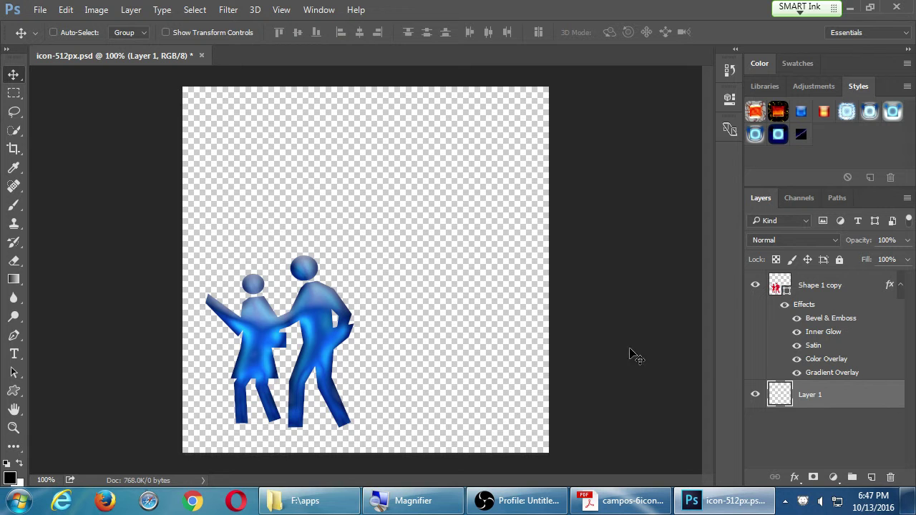
key("u")
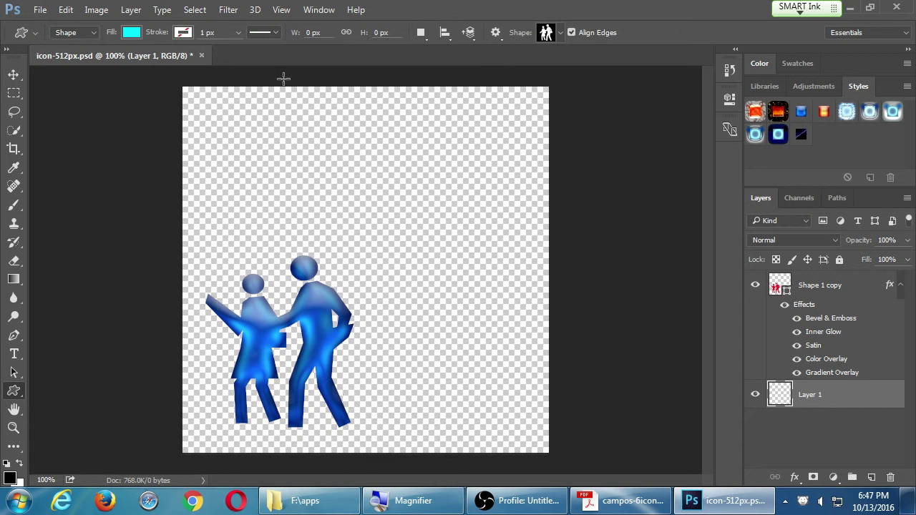
left_click(560, 32)
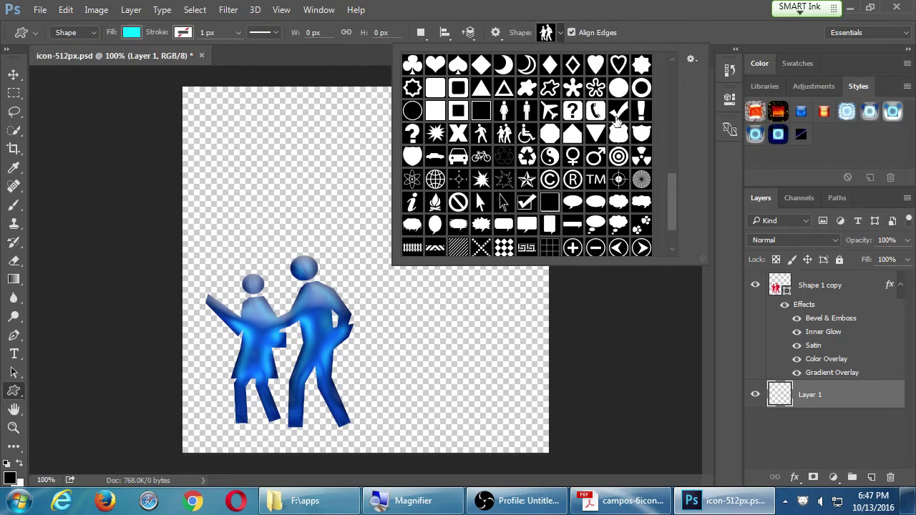
double_click(618, 88)
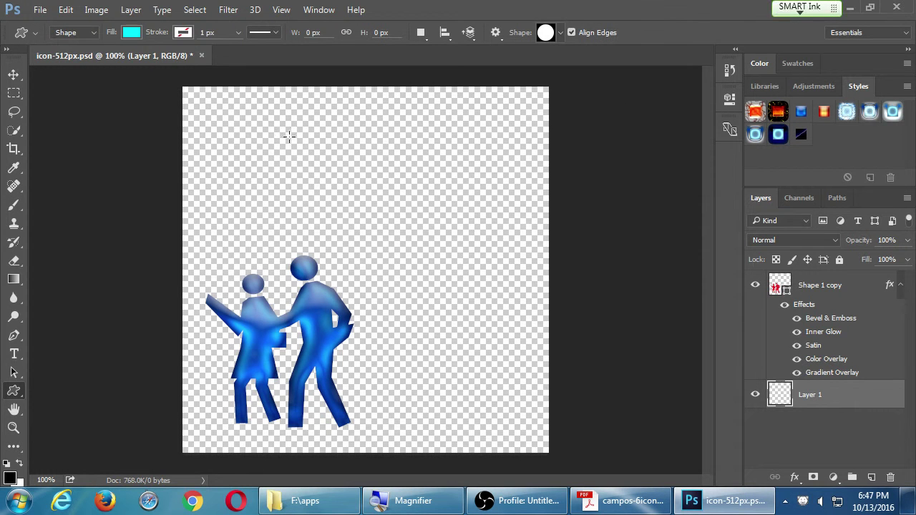
left_click_drag(212, 123, 535, 470)
left_click(835, 433)
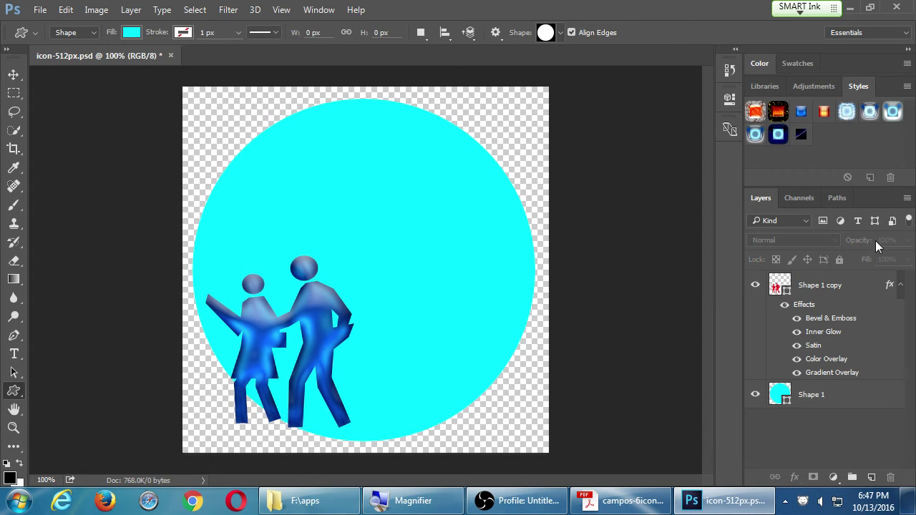
- Try the red-and-gold layer style on the circle, settling on the glossy blue style
left_click(850, 397)
left_click(819, 112)
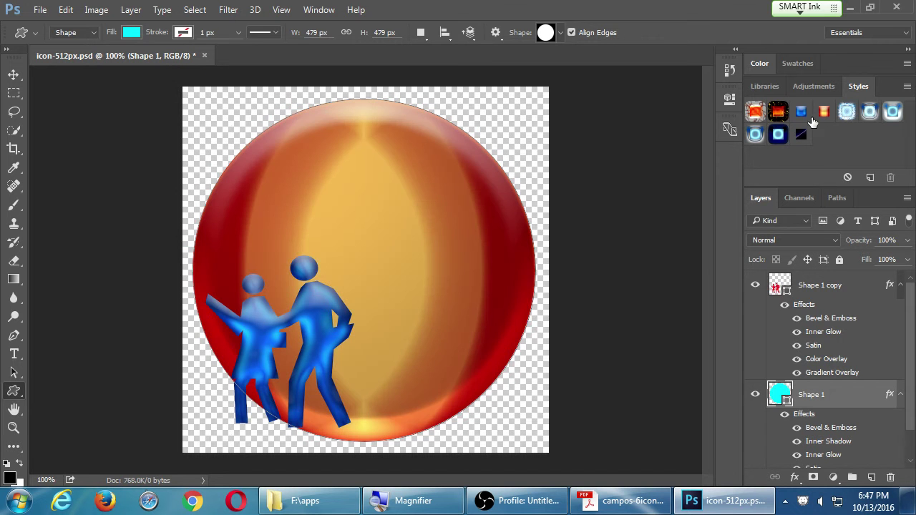
left_click(798, 113)
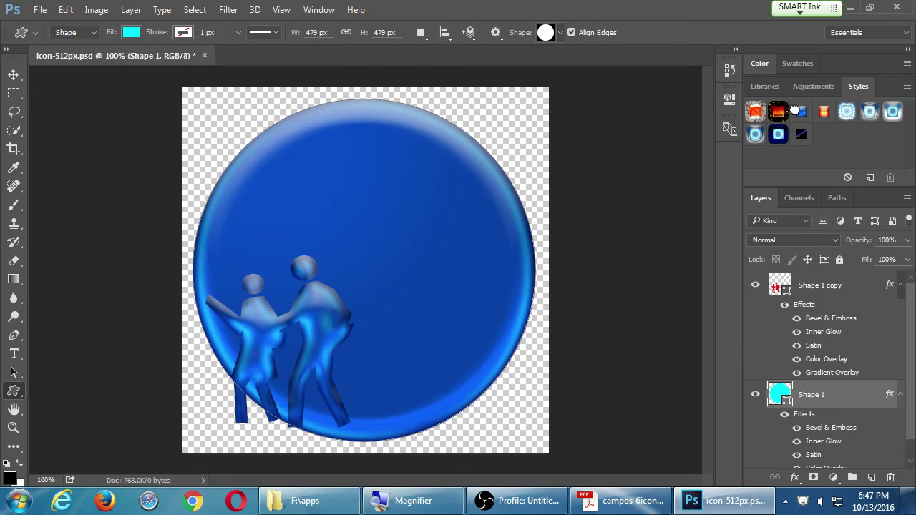
- Move the two-figure shape from the lower part of the canvas to the middle of the blue circle
left_click(819, 286)
key("v")
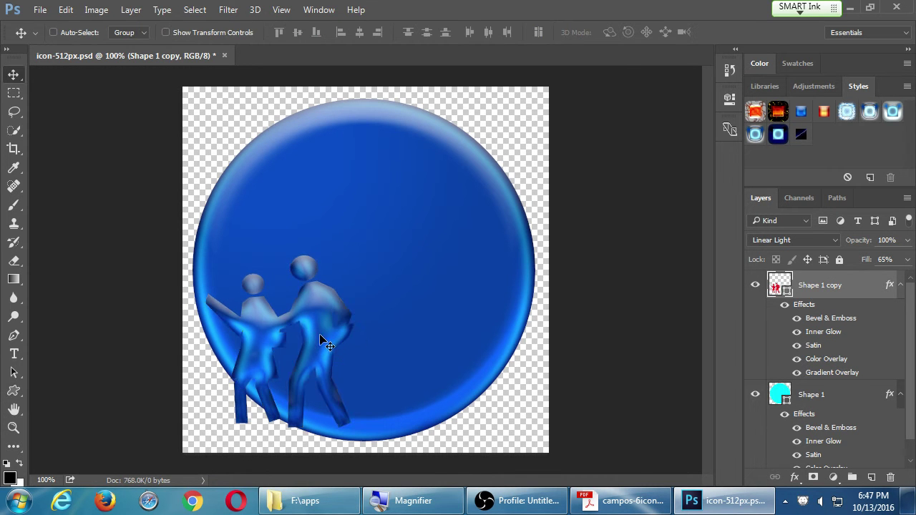
left_click_drag(315, 342, 390, 279)
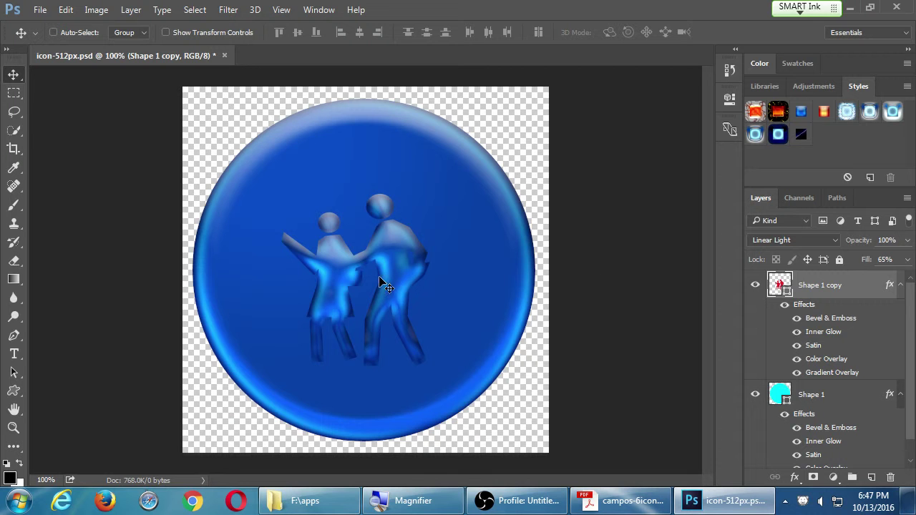
- Change the Color Overlay effect on the Shape 1 copy layer to golden orange f2b134
double_click(824, 359)
left_click_drag(514, 107, 707, 98)
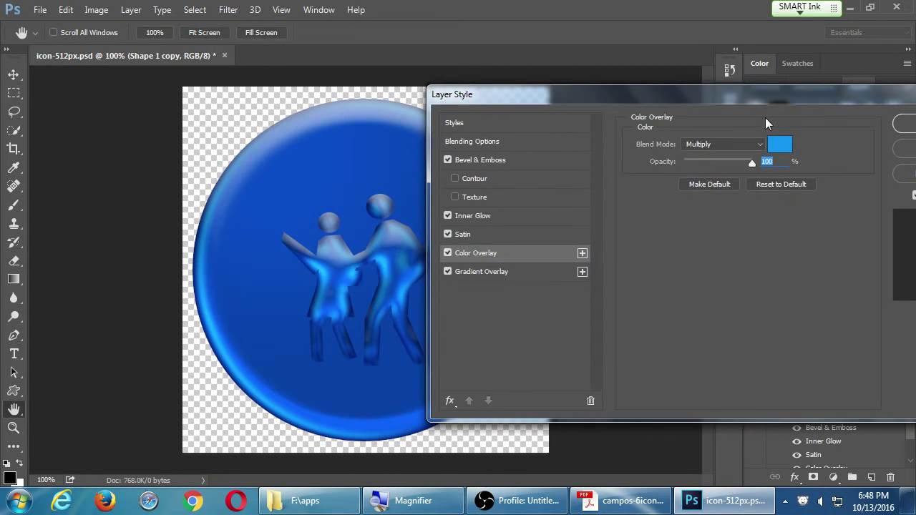
left_click(780, 146)
left_click(472, 275)
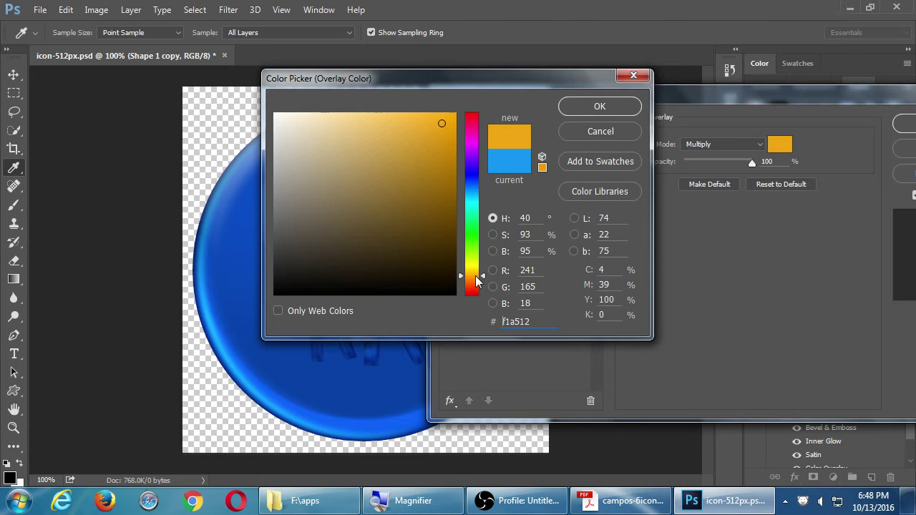
left_click_drag(431, 82, 564, 85)
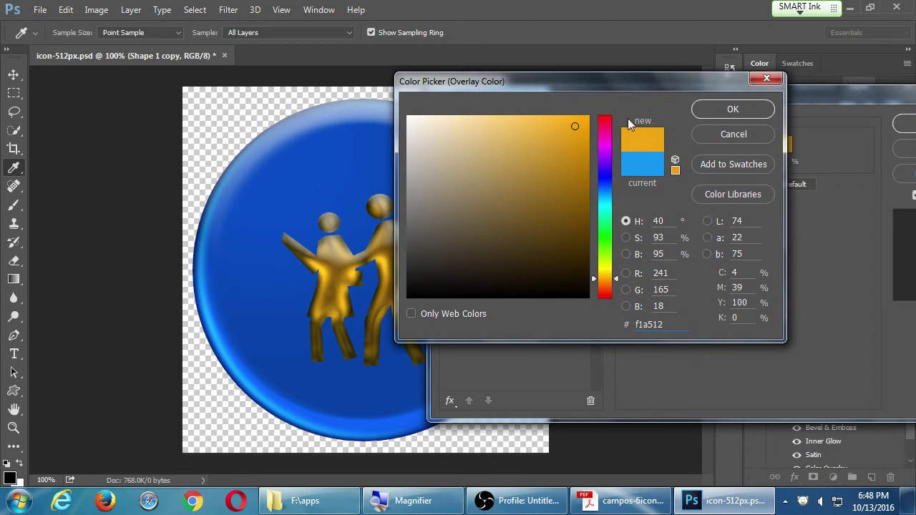
left_click(531, 126)
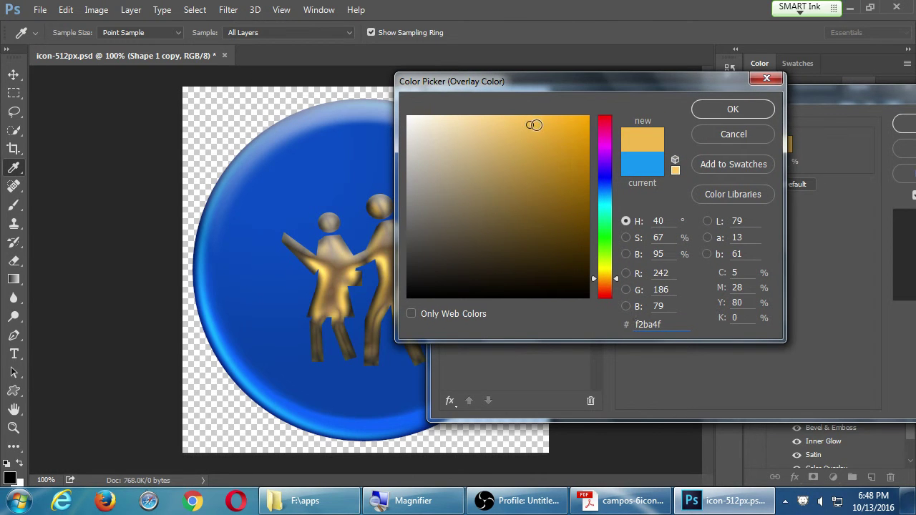
left_click(549, 124)
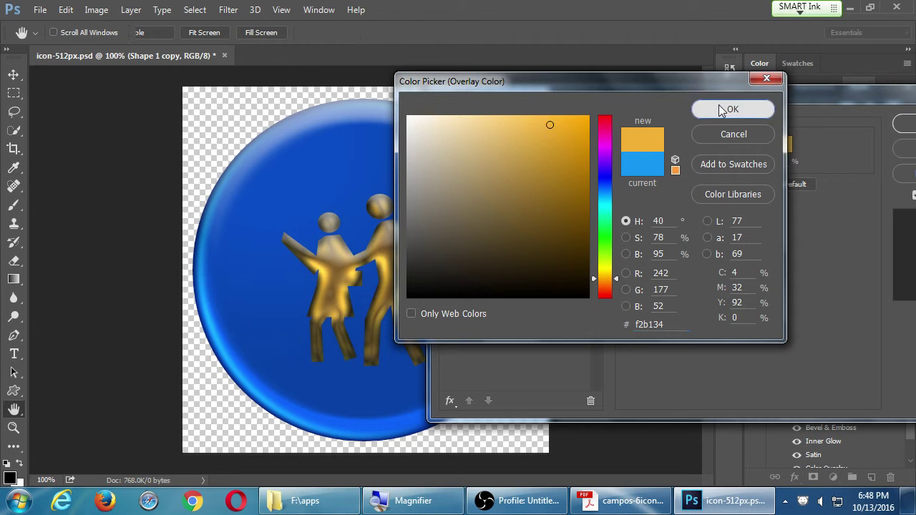
left_click(733, 109)
left_click(900, 127)
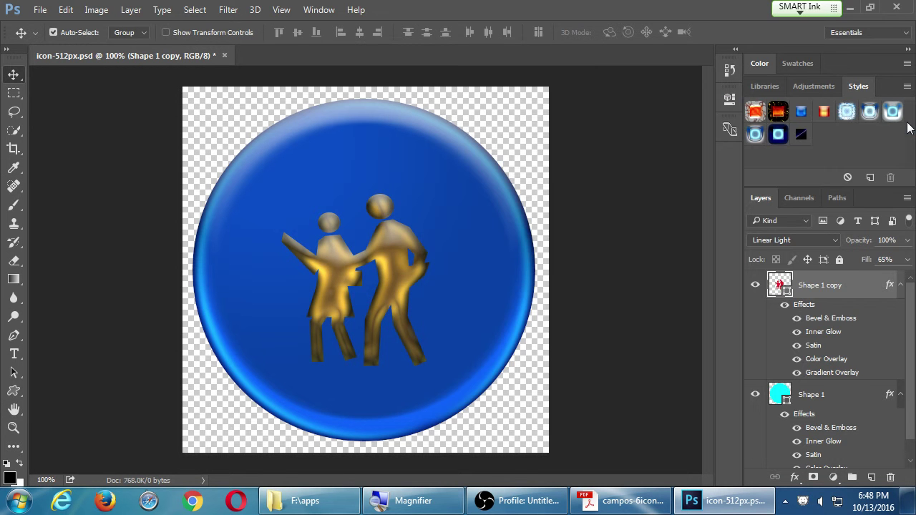
- Scale up the golden figures so they fill most of the blue circle, and save the document
key("ctrl+t")
left_click_drag(434, 197, 470, 171)
key("Return")
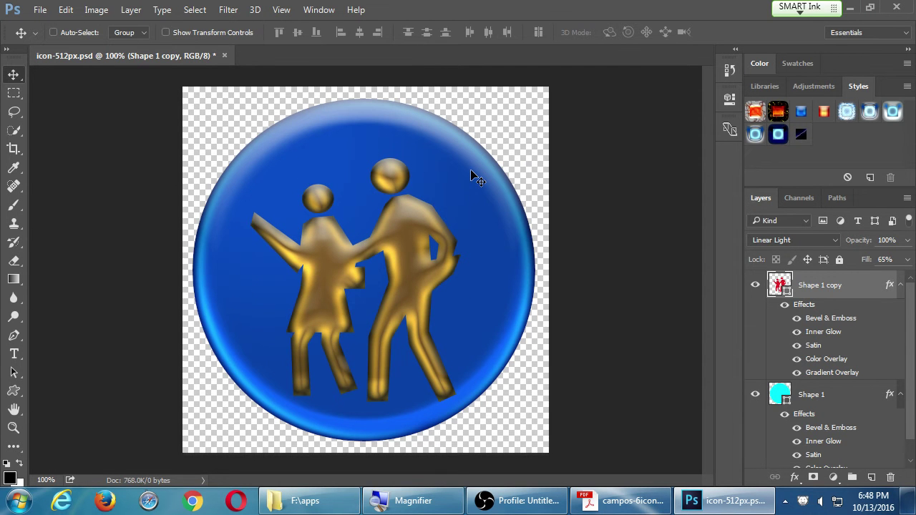
key("h")
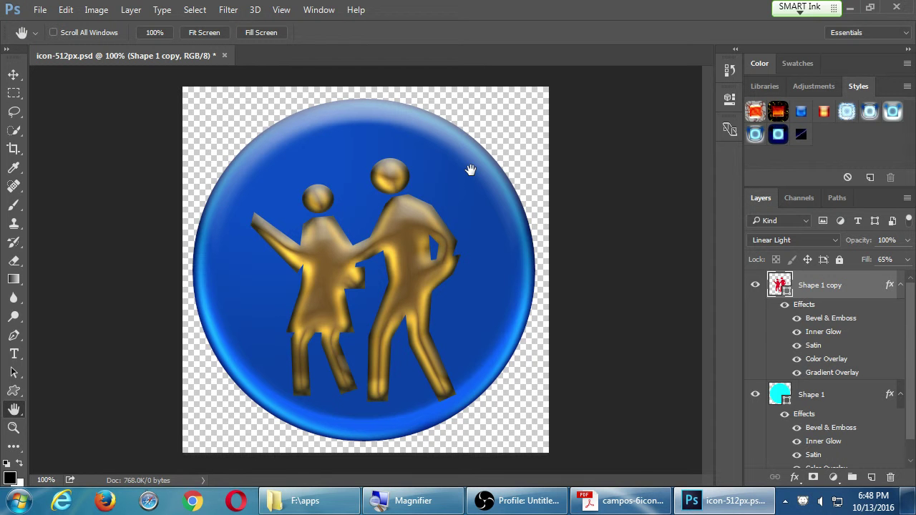
key("ctrl+s")
- Collapse the styles list and hide both the circle layer and the figures layer
left_click(856, 85)
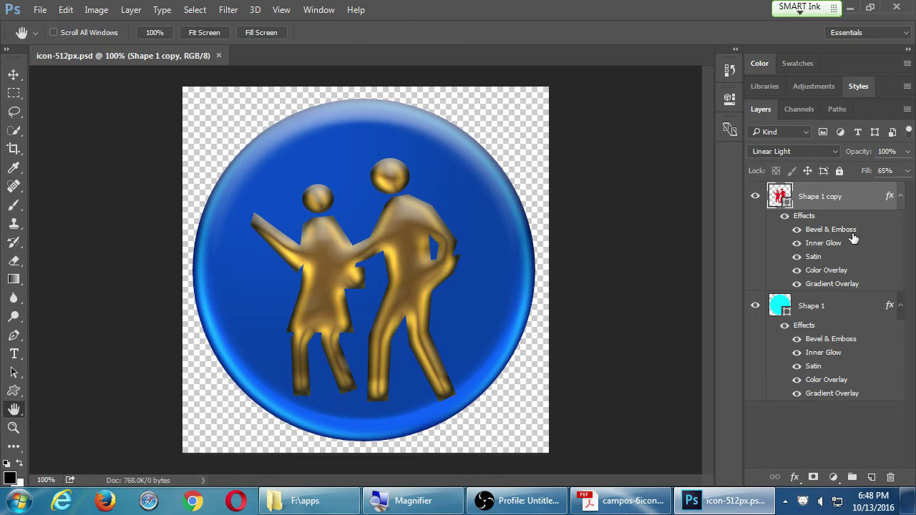
left_click(754, 305)
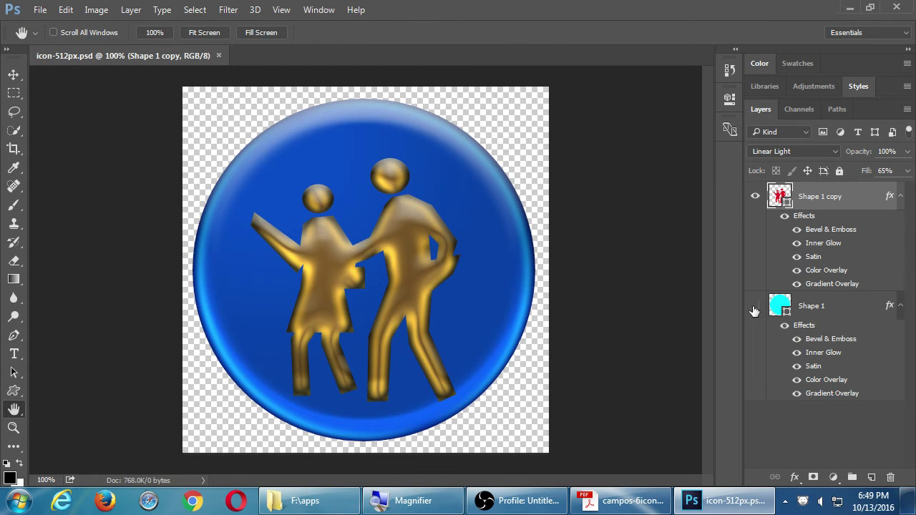
left_click(754, 196)
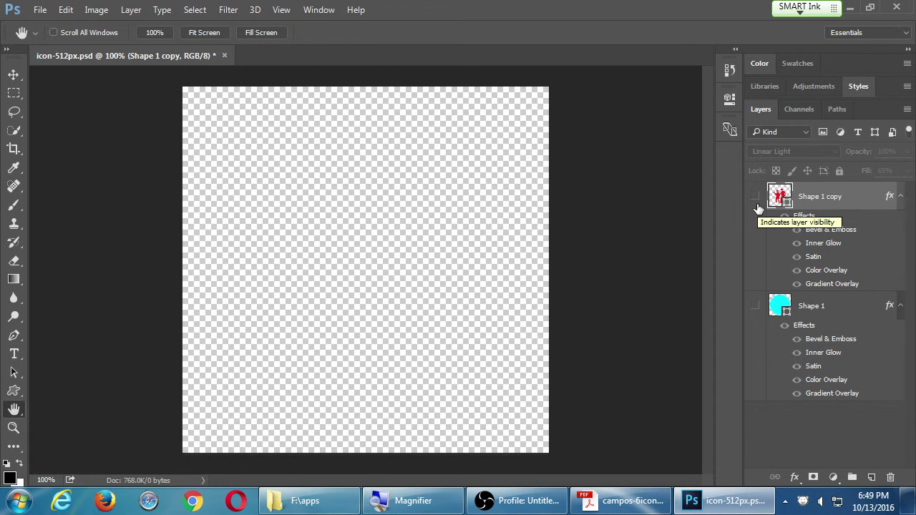
- Set up the Type tool with the Postino Std Italic font at 72 pt in red ff0000
left_click(13, 353)
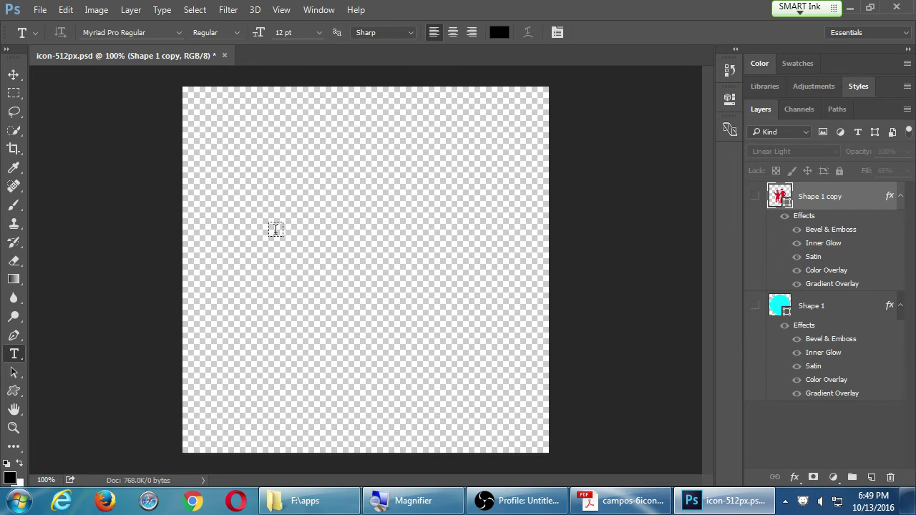
left_click(180, 33)
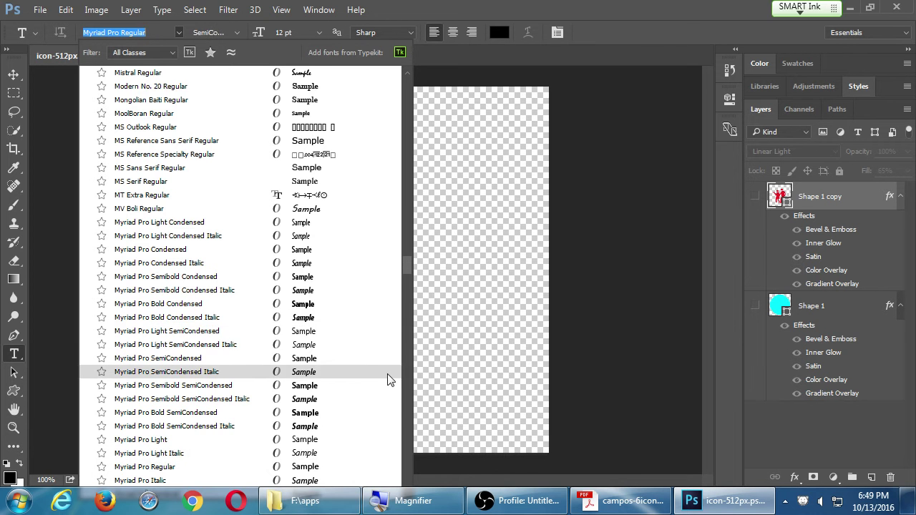
left_click(406, 374)
left_click(407, 373)
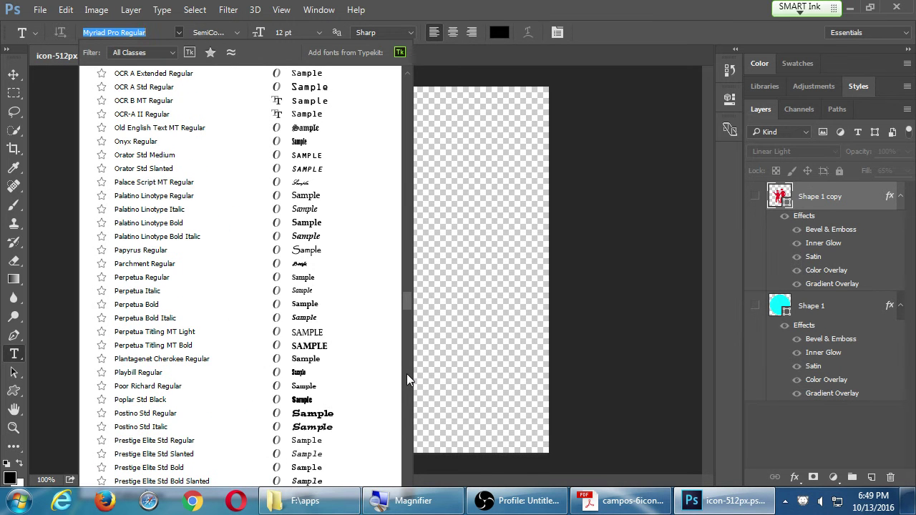
left_click(327, 430)
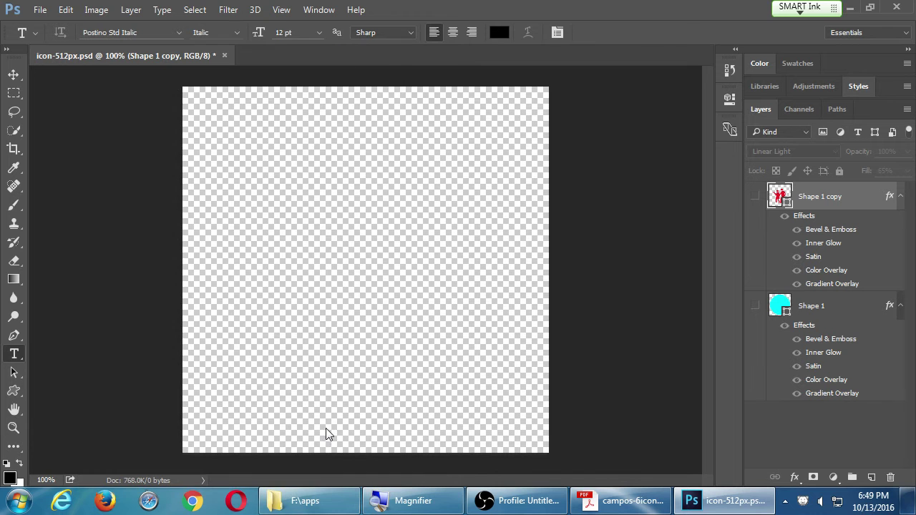
left_click(322, 33)
left_click(325, 290)
left_click(498, 32)
type("ff0000")
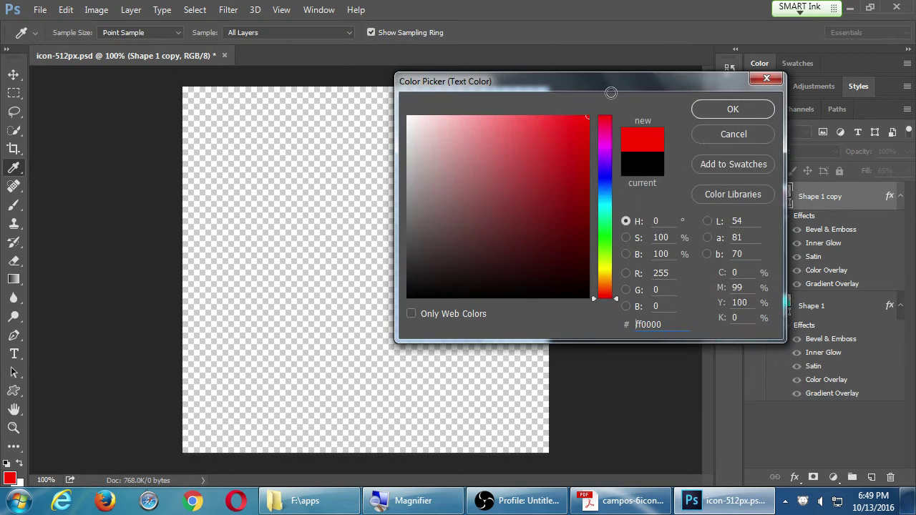
left_click(721, 112)
- Add a text layer near the middle of the canvas containing the single letter "S"
left_click(368, 253)
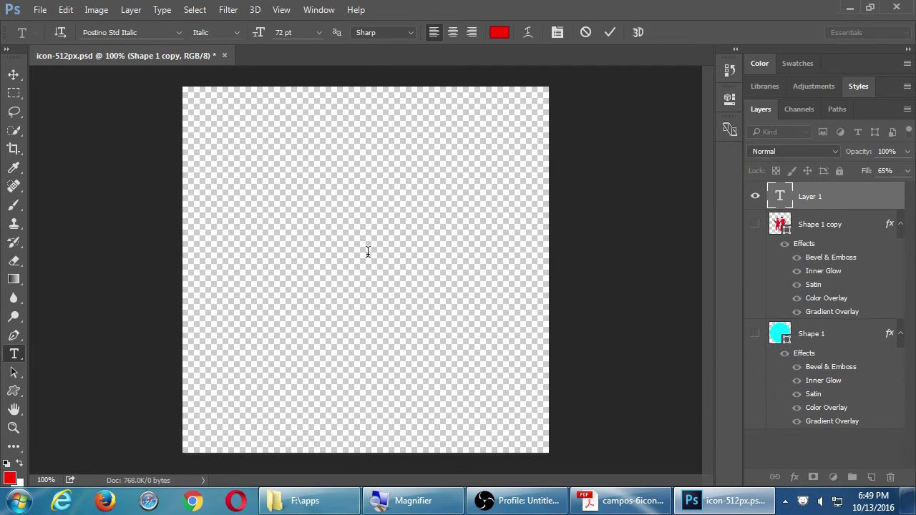
type("my")
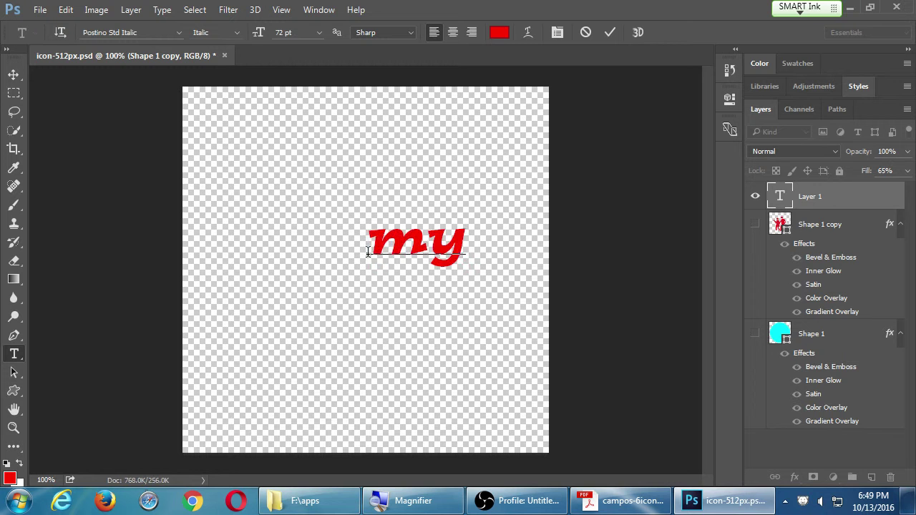
key("BackSpace")
key("BackSpace")
type("SD")
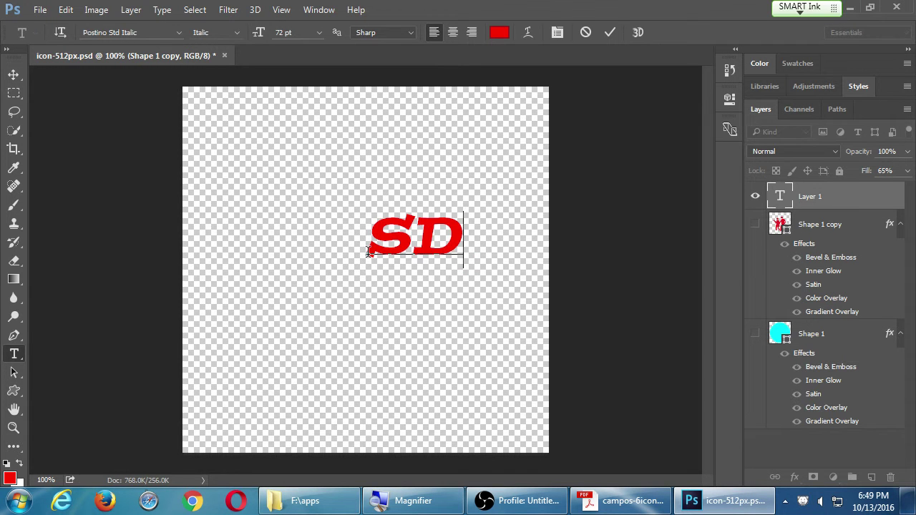
key("BackSpace")
key("ctrl+Return")
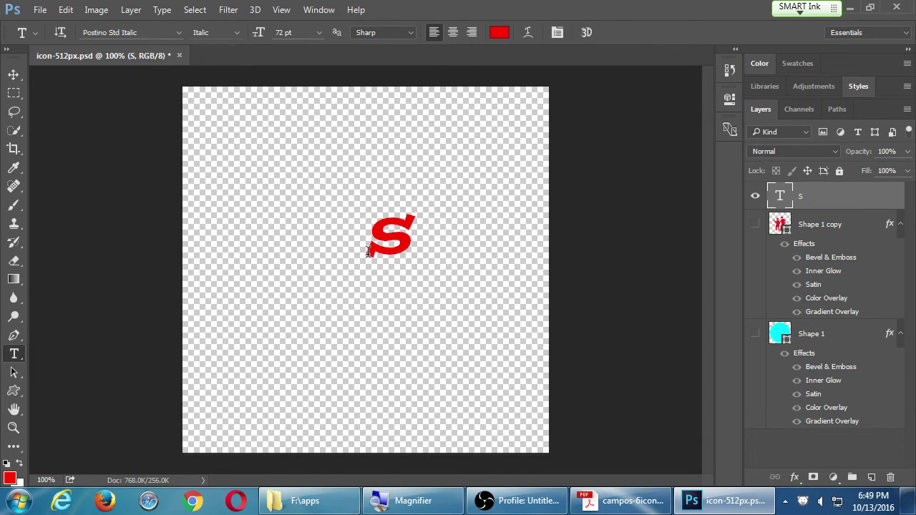
- Scale the letter S up to about 647% so it nearly fills the canvas, and centre it vertically
key("ctrl+t")
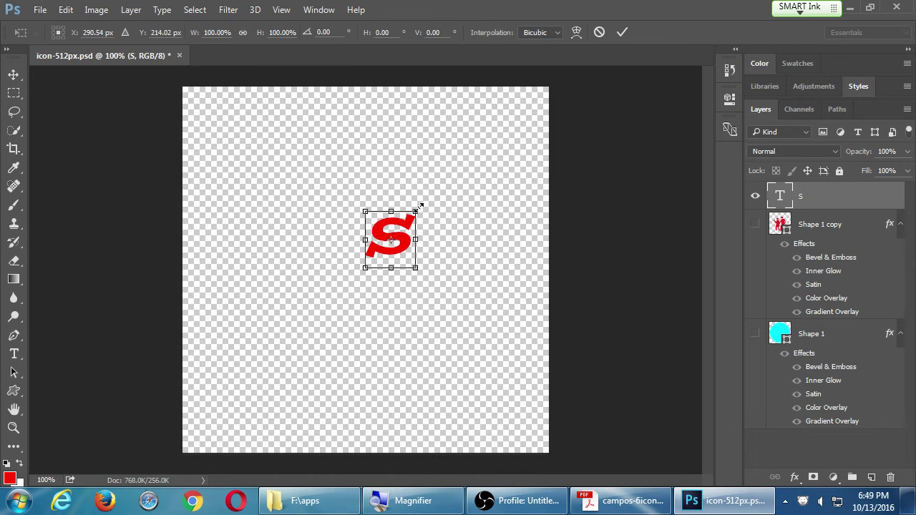
left_click_drag(417, 210, 535, 80)
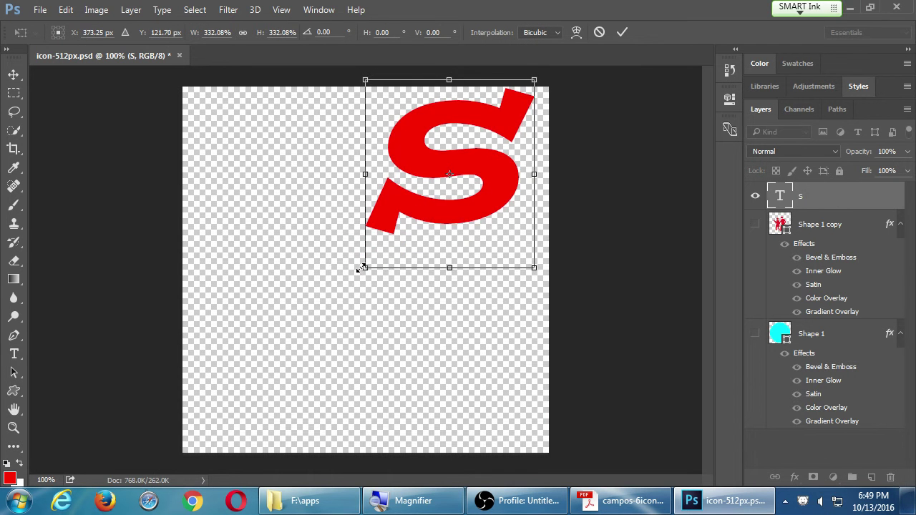
left_click_drag(360, 267, 204, 446)
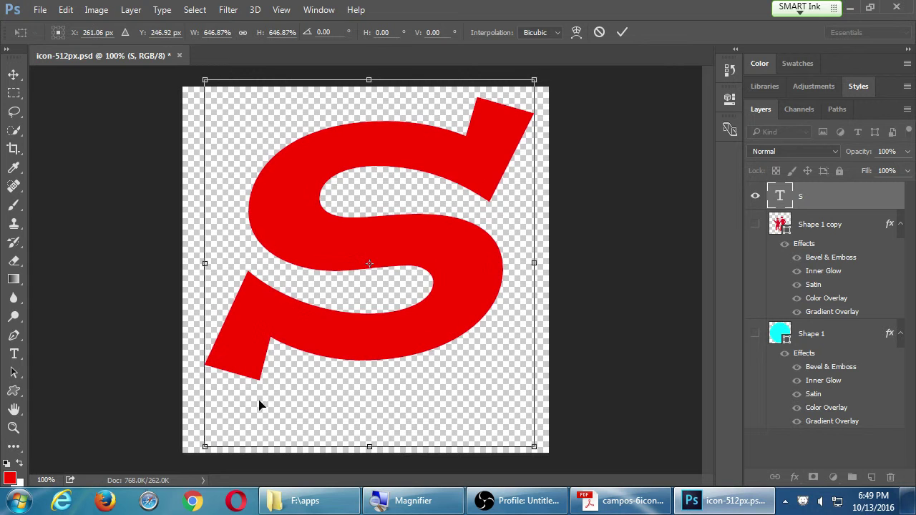
key("Return")
key("v")
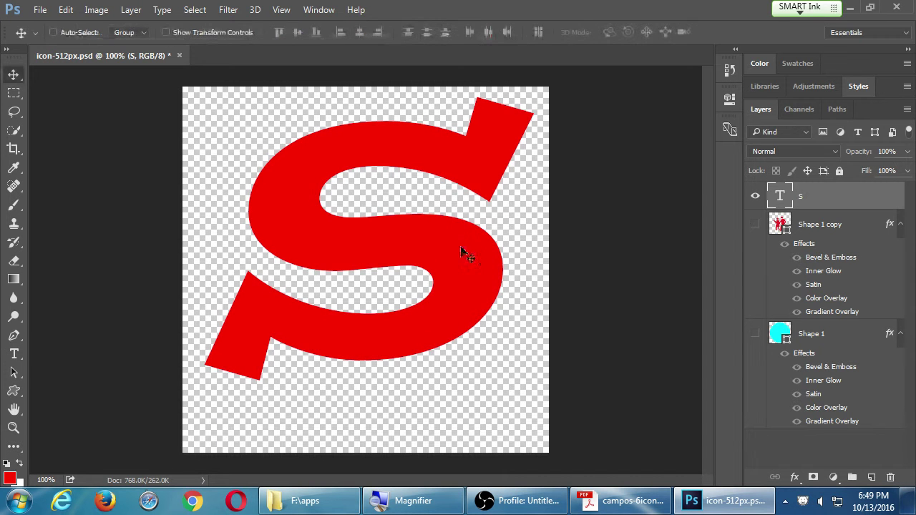
left_click_drag(462, 252, 458, 272)
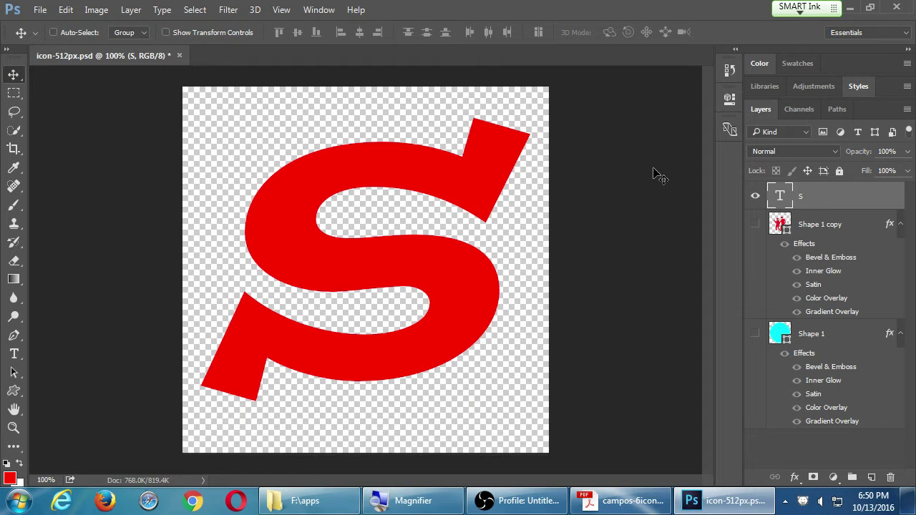
- Add a Drop Shadow to the S layer with Normal blend mode, 100% opacity and a 94° angle
left_click(794, 478)
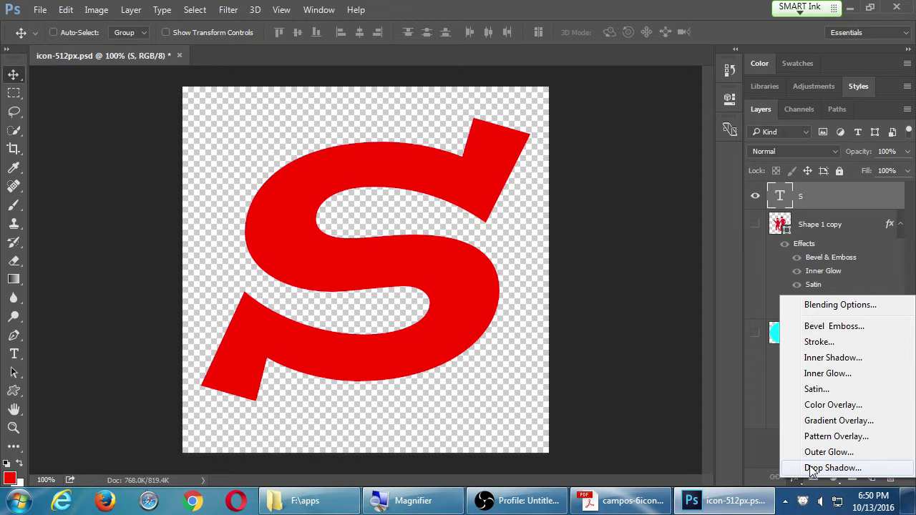
left_click(823, 468)
left_click_drag(402, 68, 686, 70)
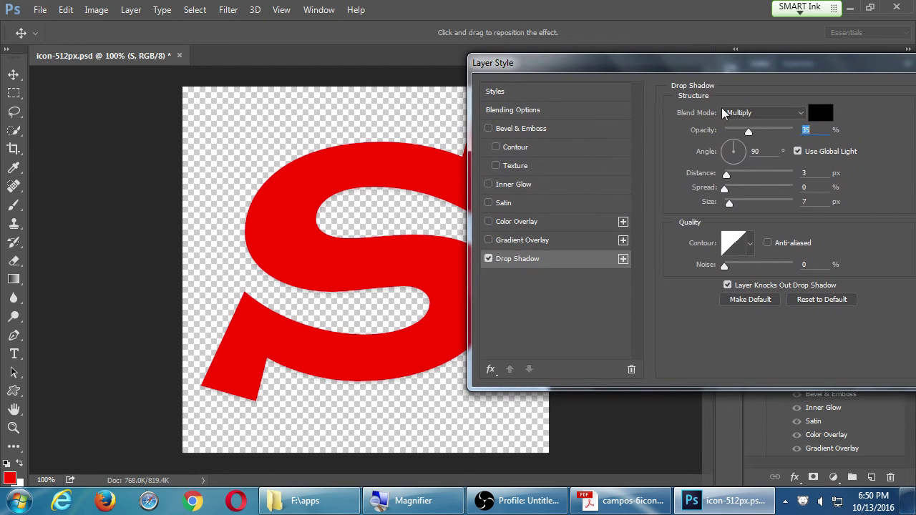
left_click_drag(758, 133, 779, 134)
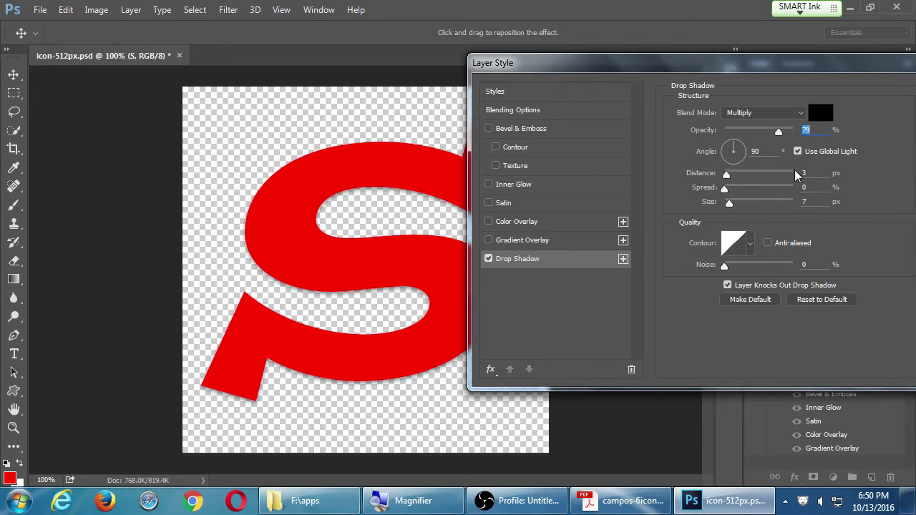
left_click_drag(777, 133, 792, 133)
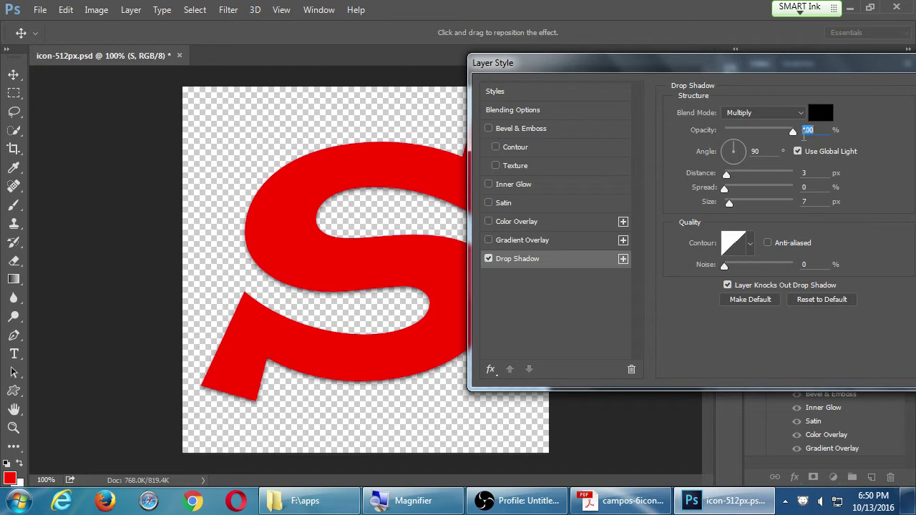
mouse_move(739, 147)
left_mouse_down()
mouse_move(745, 153)
mouse_move(713, 143)
mouse_move(733, 143)
left_mouse_up()
left_click(793, 115)
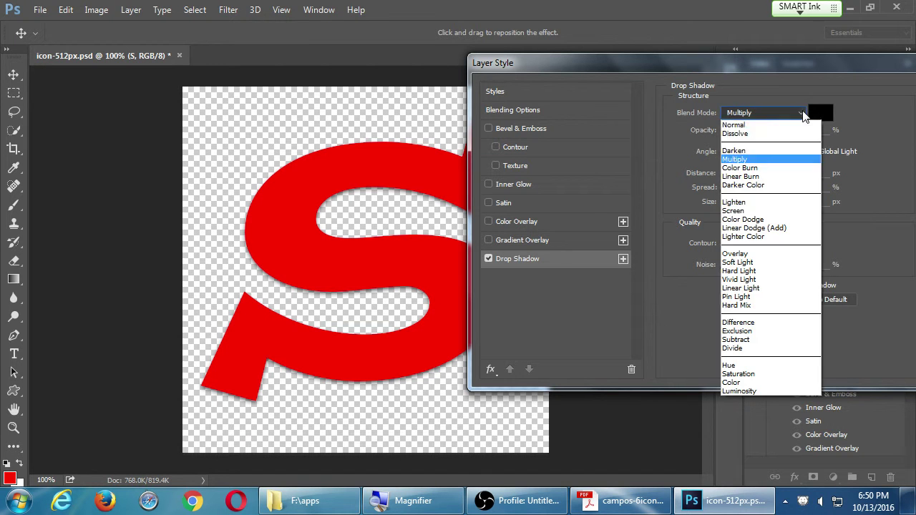
left_click(781, 125)
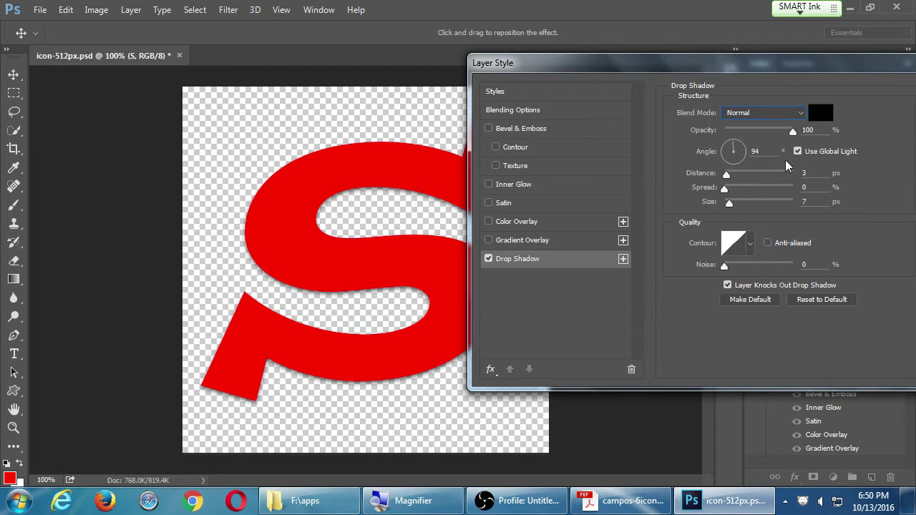
- Set the drop shadow colour of the S to dark green 143e05
left_click_drag(780, 71, 644, 85)
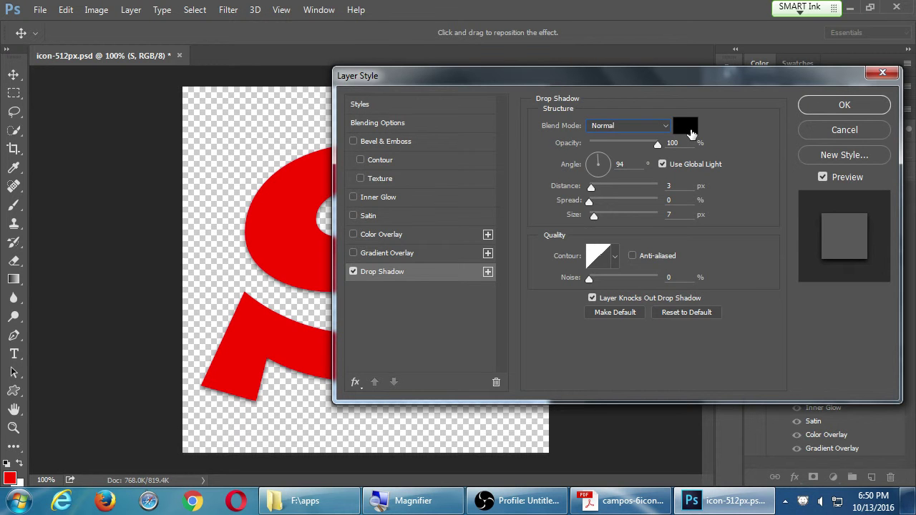
left_click(687, 129)
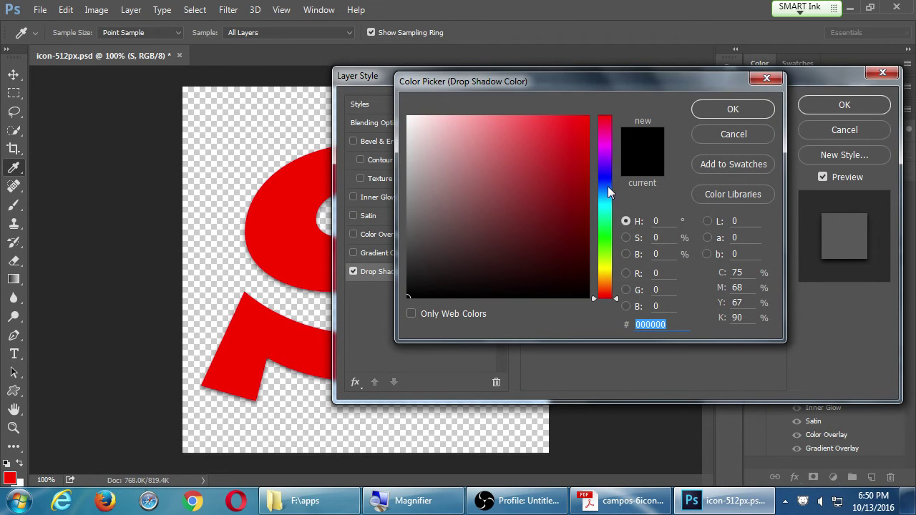
left_click(607, 245)
left_click_drag(568, 202, 573, 253)
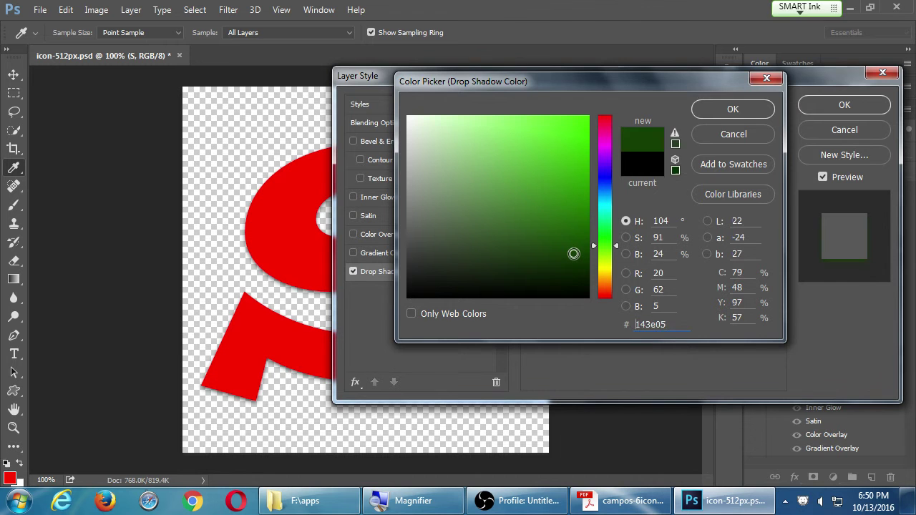
left_click(732, 109)
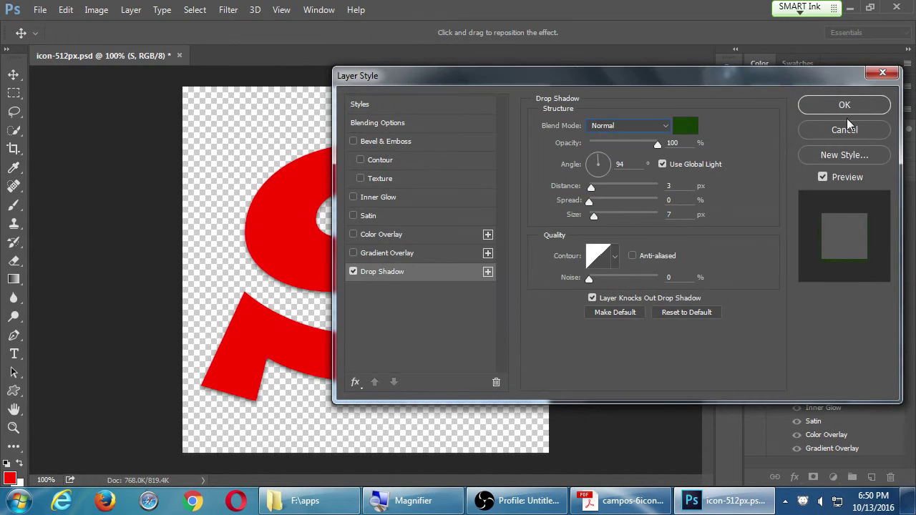
- Set the S's drop shadow to 9 px distance, 14% spread, 3 px size and an 85° angle, and apply it
left_click_drag(688, 75, 812, 70)
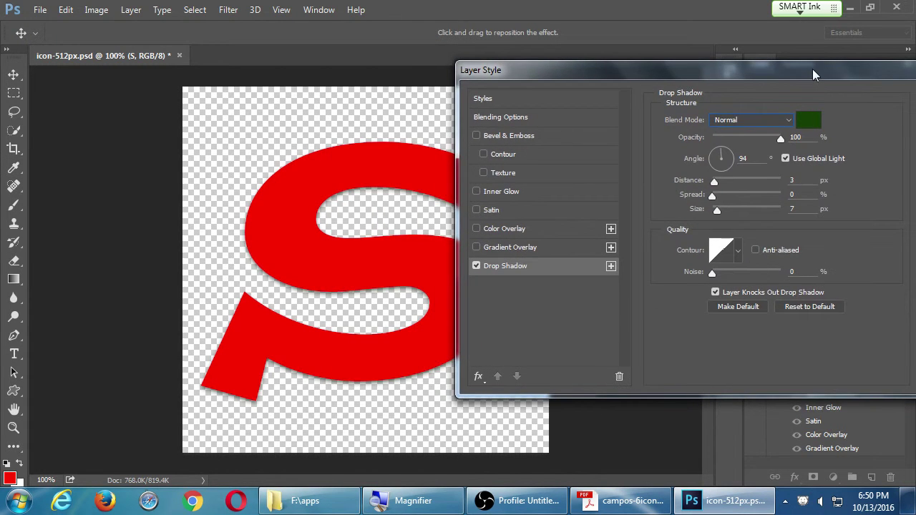
left_click_drag(713, 181, 714, 211)
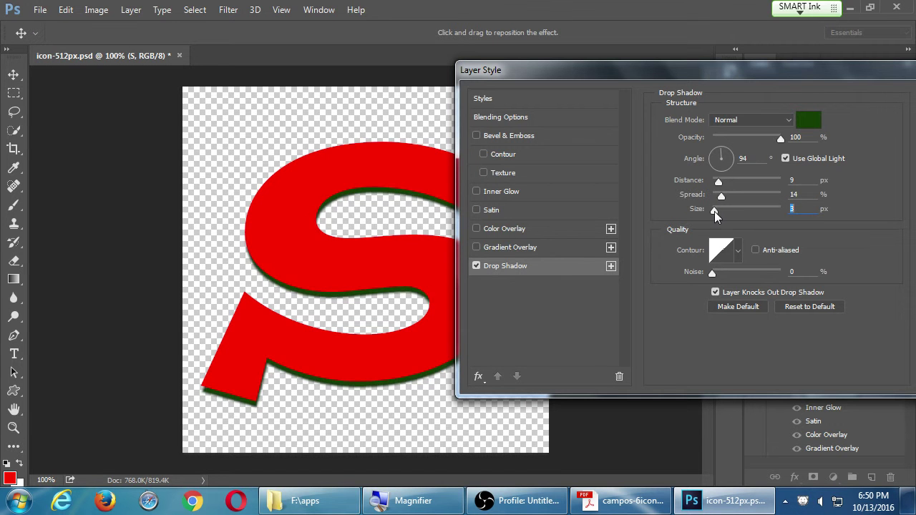
left_click(707, 158)
left_click_drag(708, 157, 722, 148)
left_click_drag(681, 75, 554, 100)
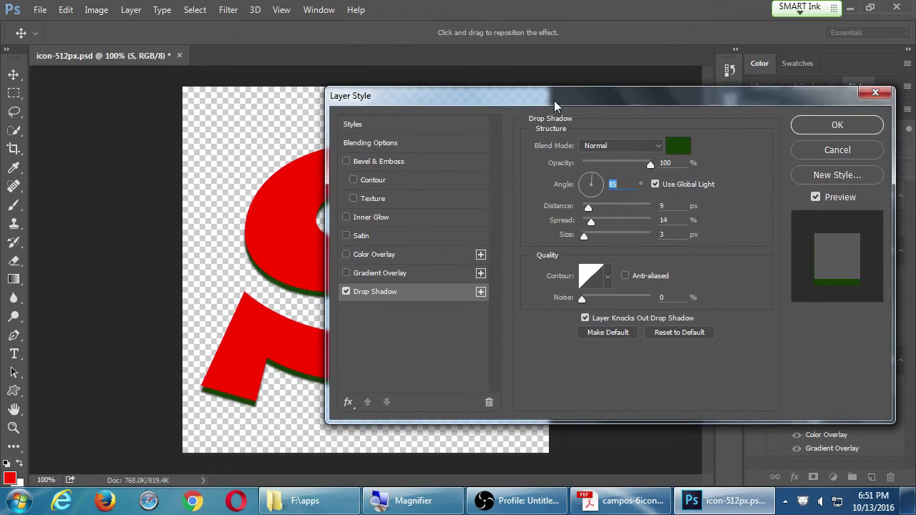
left_click(822, 127)
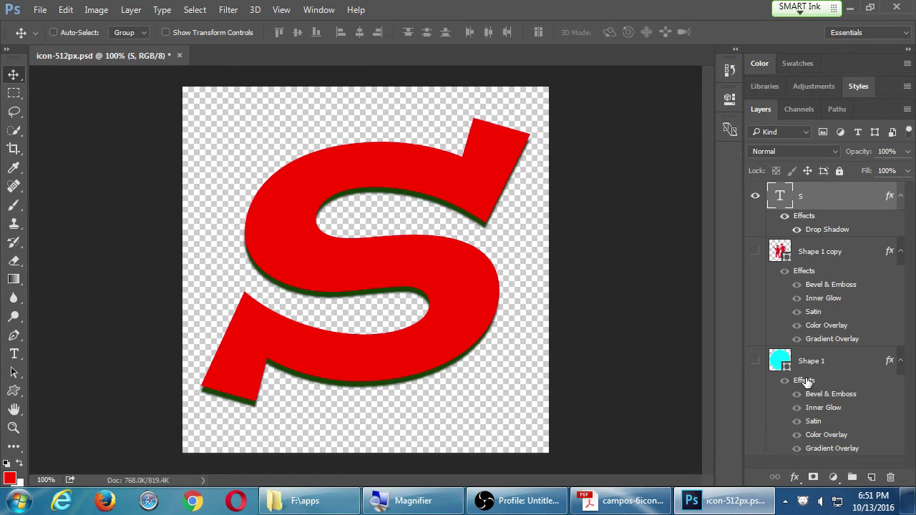
- Darken the S's drop shadow colour to 0c2603 and save the document
double_click(827, 230)
left_click(677, 146)
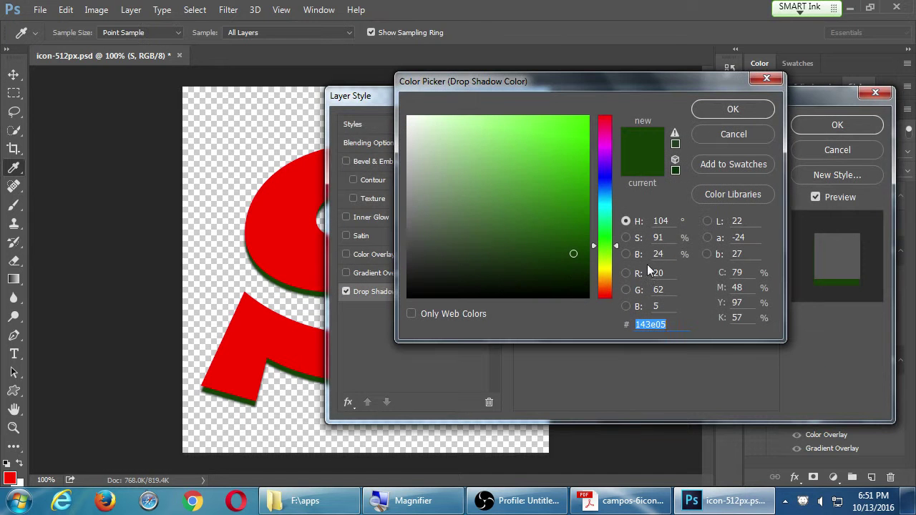
left_click(572, 270)
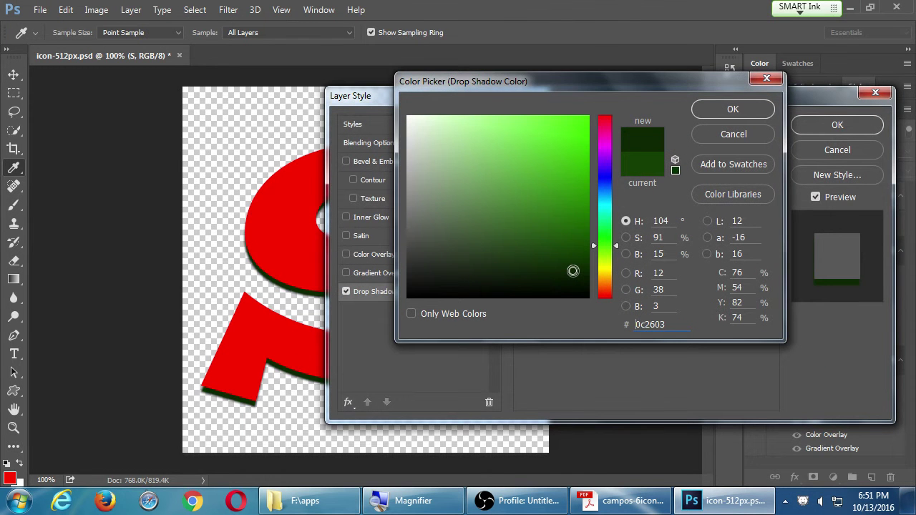
left_click(717, 116)
left_click(841, 127)
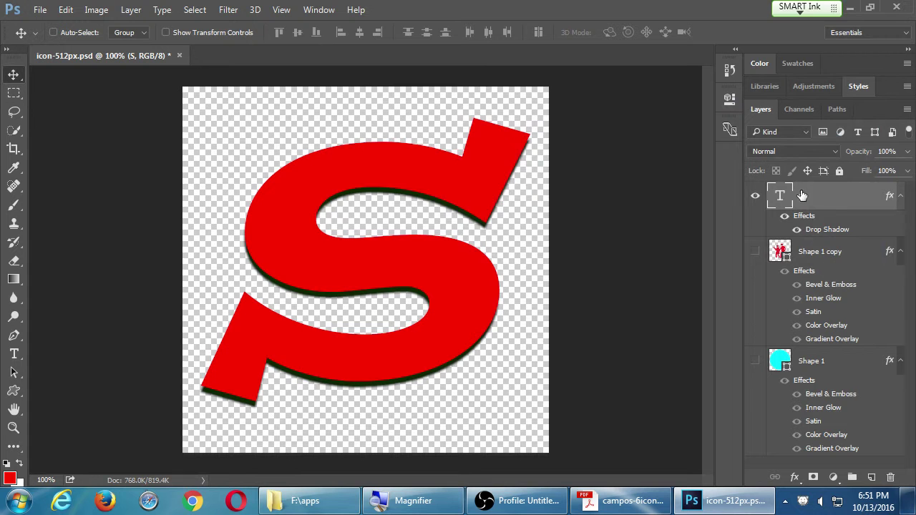
key("ctrl+s")
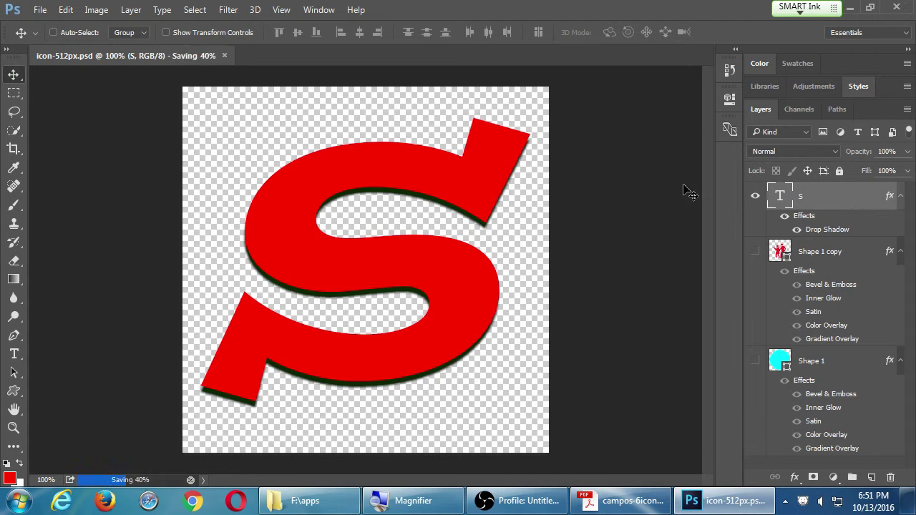
- Draw a rounded rectangle about 463 by 463 px with a 10 px radius behind the S, above the hidden figures layer
key("h")
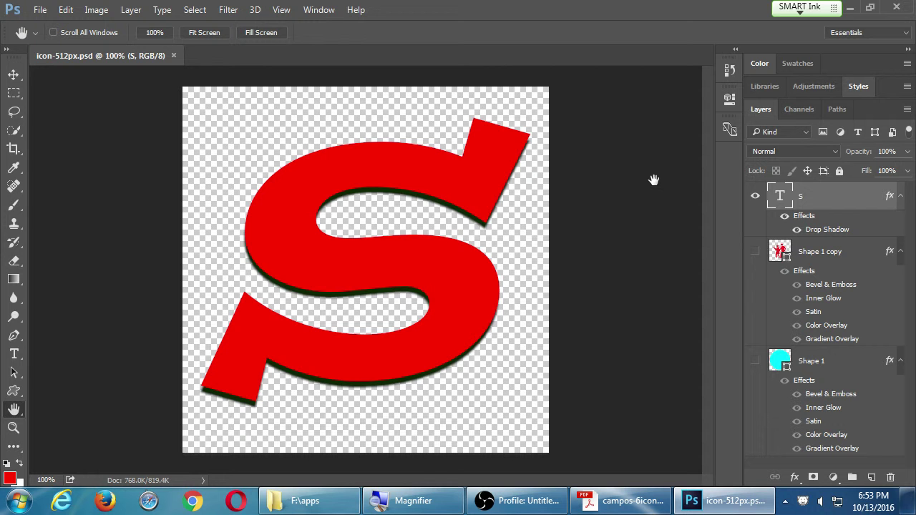
left_click(827, 246)
key("a")
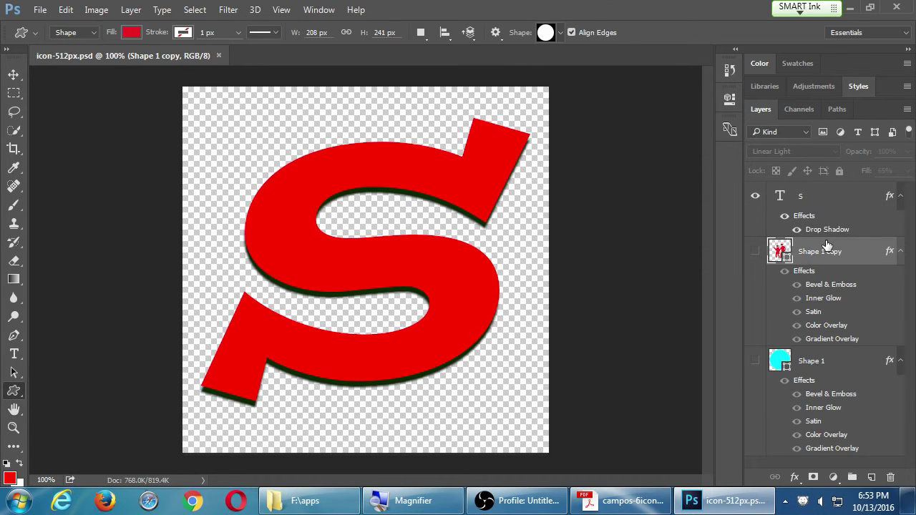
key("shift+u")
key("shift+u")
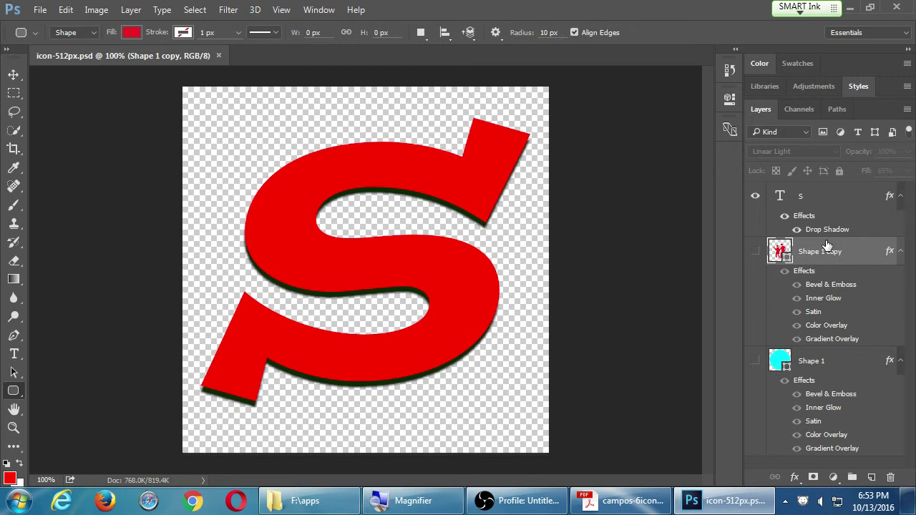
key("shift+u")
key("shift+u")
key("shift+u")
key("shift+u")
key("shift+u")
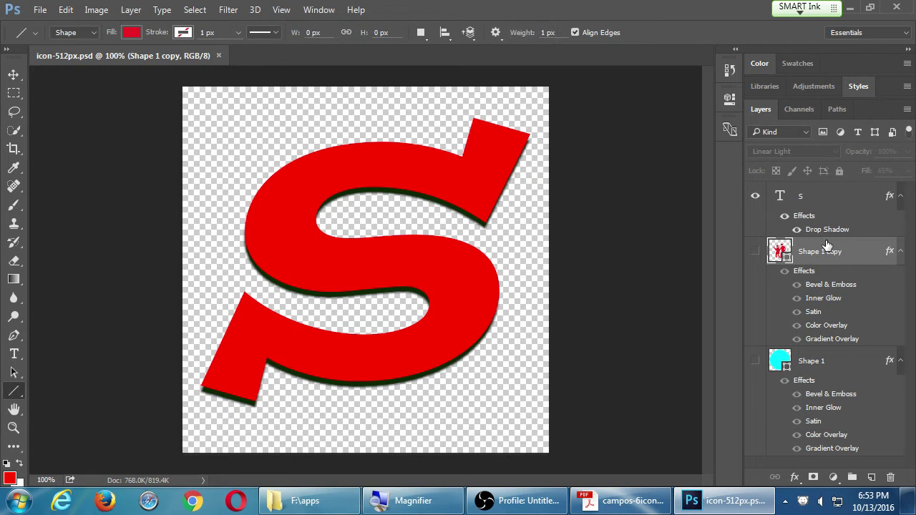
key("shift+u")
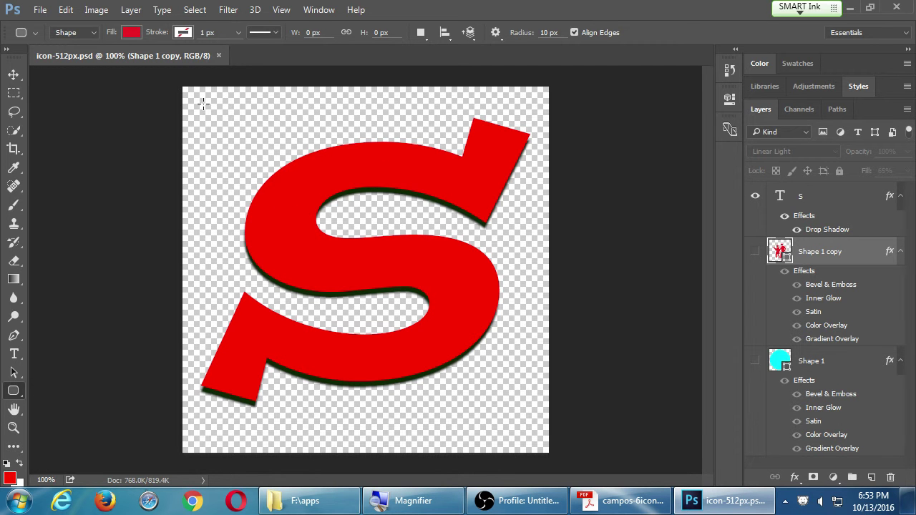
left_click_drag(205, 105, 534, 455)
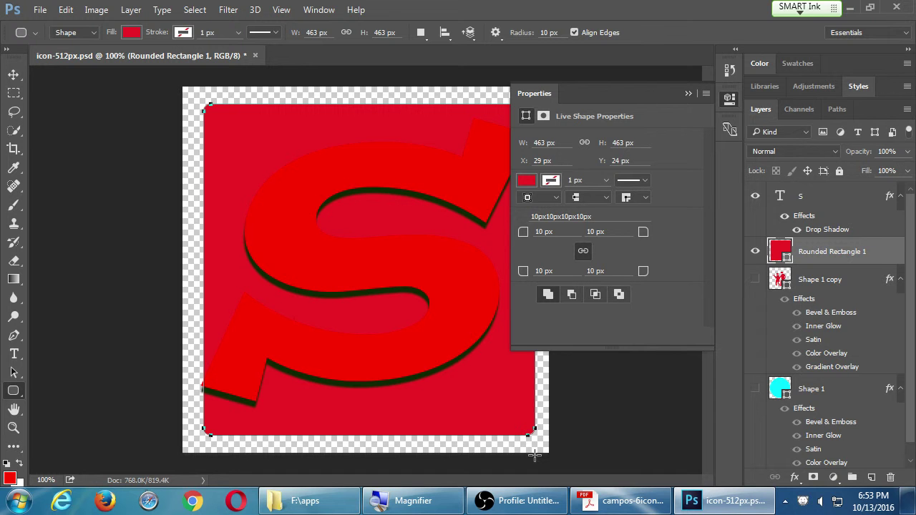
- Try green, olive and peach swatches on the rounded rectangle behind the S, and settle on a light orange fill
left_click(526, 184)
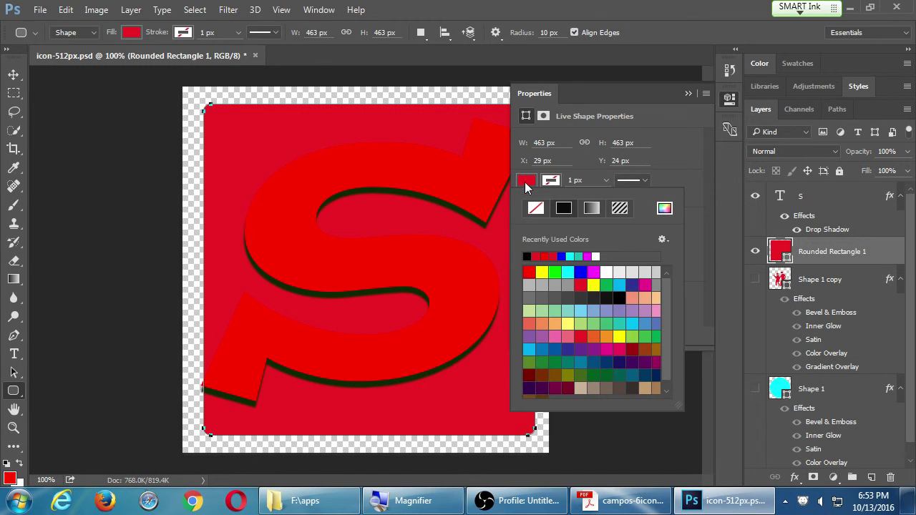
left_click(551, 361)
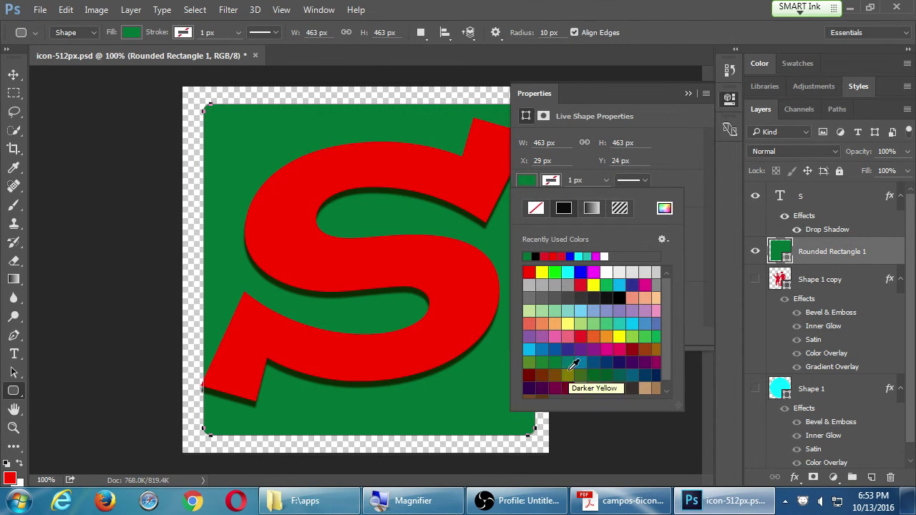
left_click(565, 363)
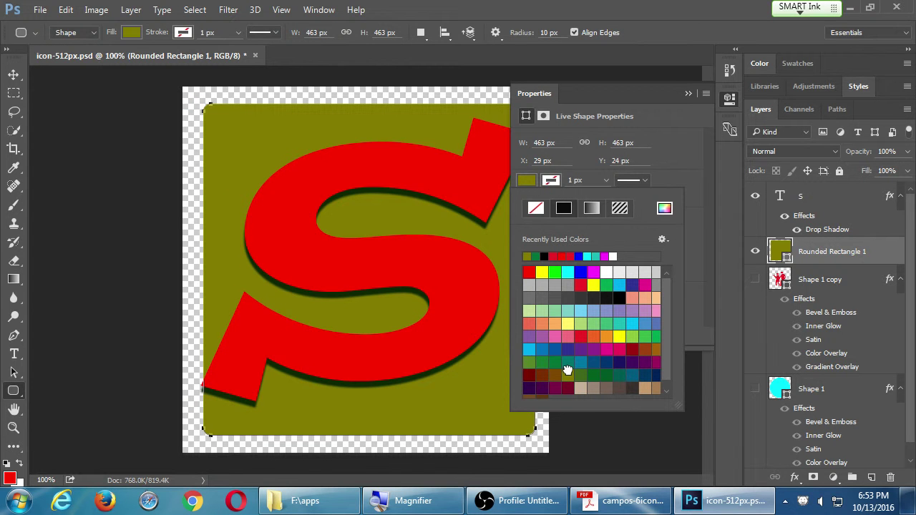
left_click(545, 321)
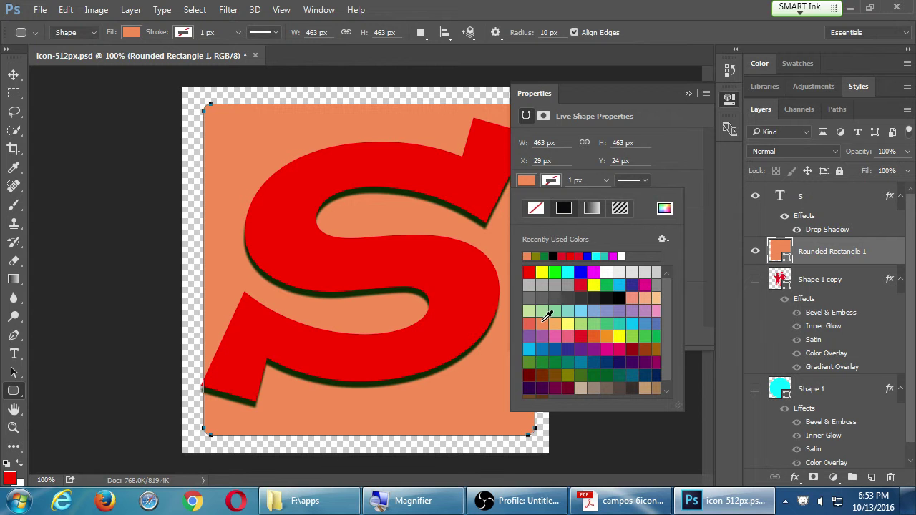
left_click(650, 296)
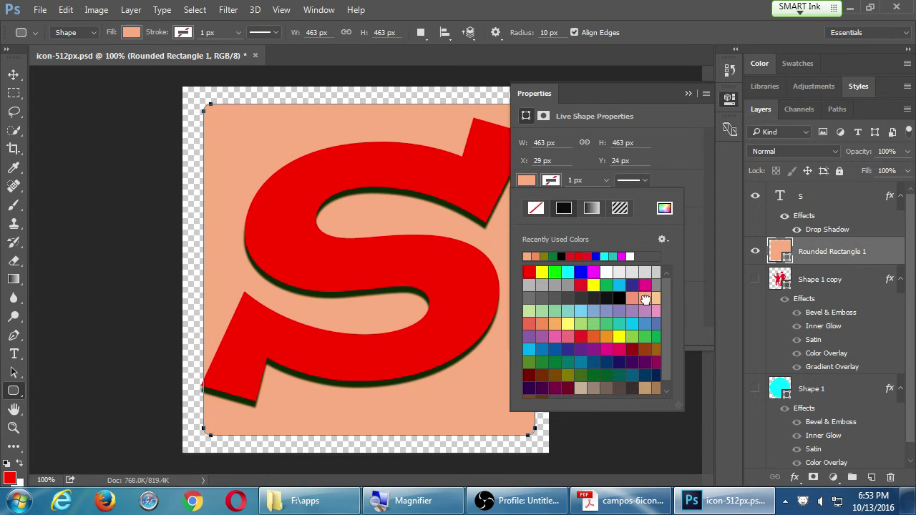
left_click(541, 324)
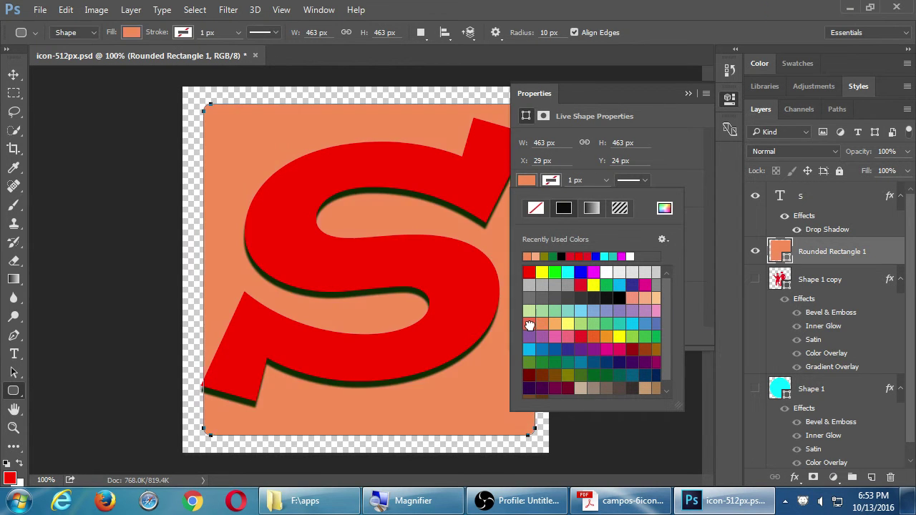
left_click(528, 325)
left_click(536, 326)
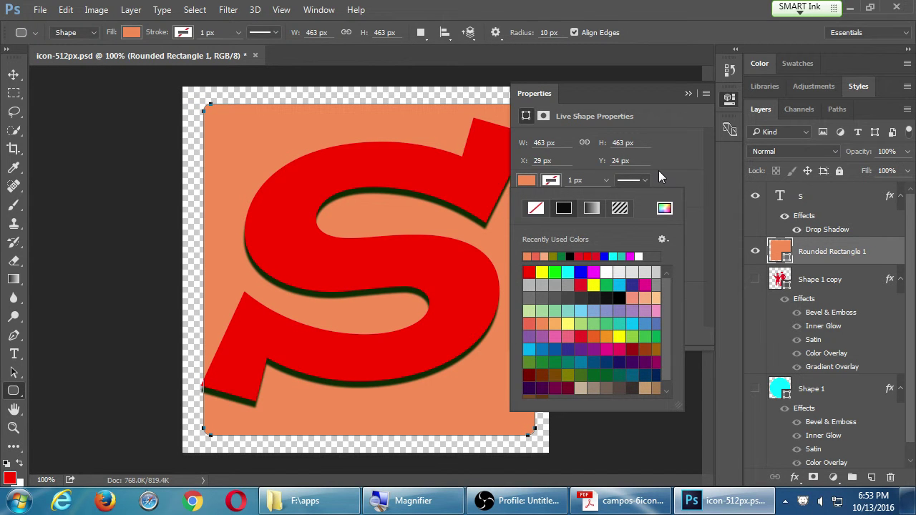
left_click(729, 99)
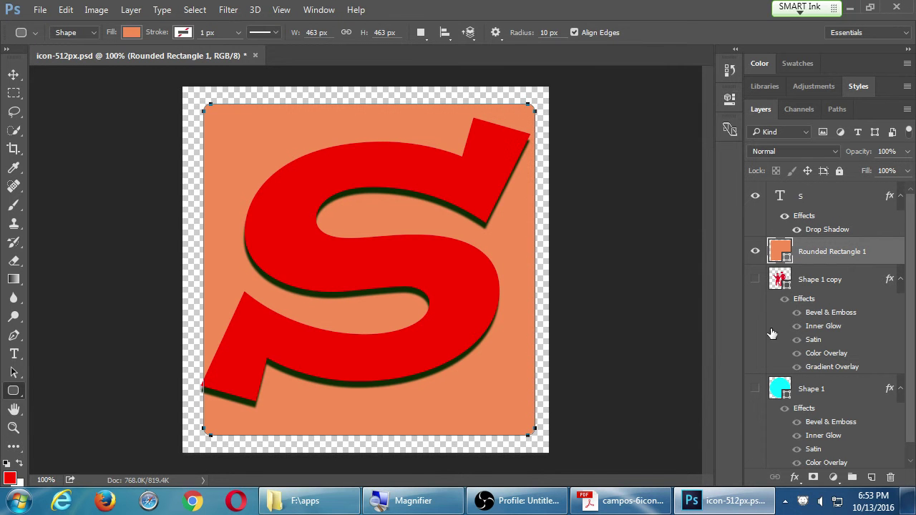
- Add a Bevel & Emboss effect to the rounded rectangle and lower its depth to 101%
left_click(796, 477)
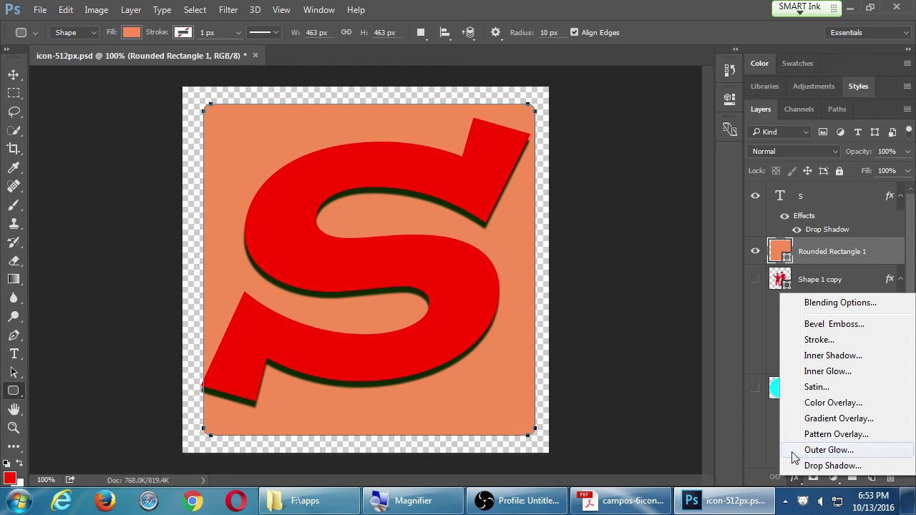
left_click(854, 325)
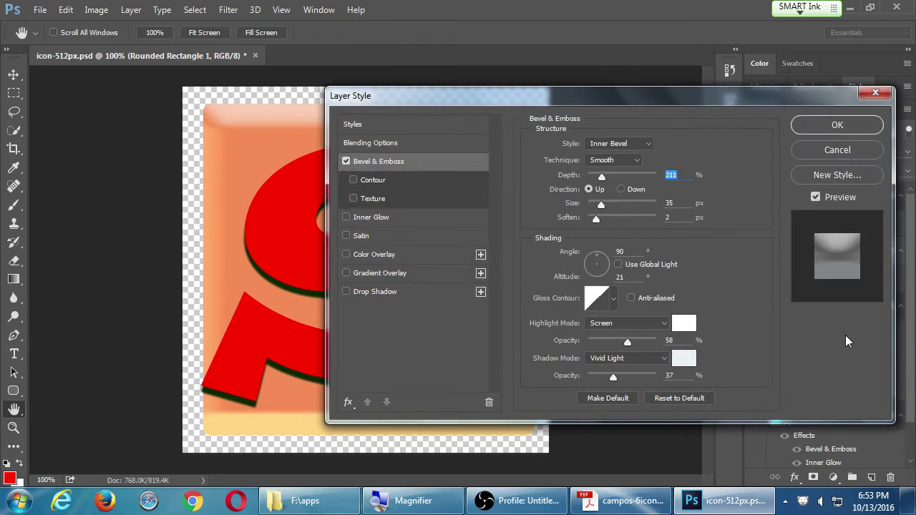
left_click_drag(647, 108, 798, 104)
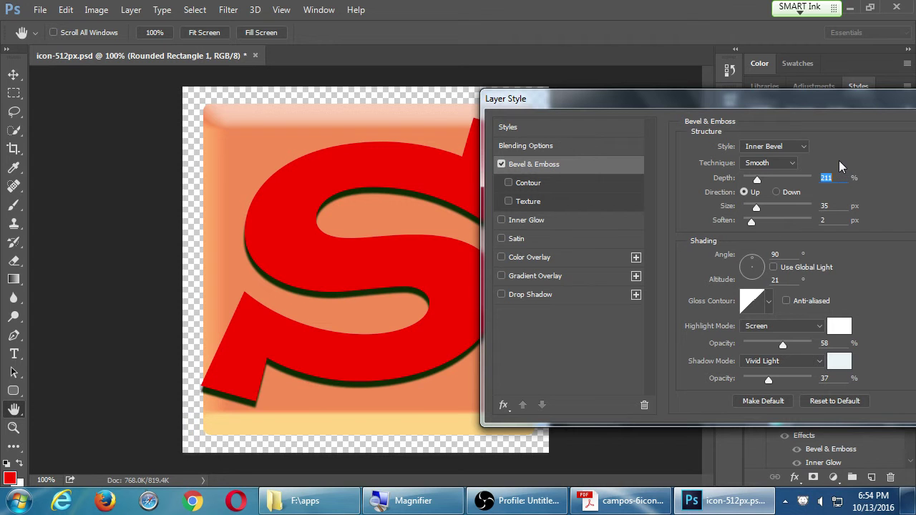
key("shift+Down")
key("shift+Down")
key("shift+Down")
key("shift+Down")
key("shift+Down")
key("shift+Down")
key("shift+Down")
key("shift+Down")
key("shift+Down")
key("shift+Down")
key("shift+Down")
key("shift+Down")
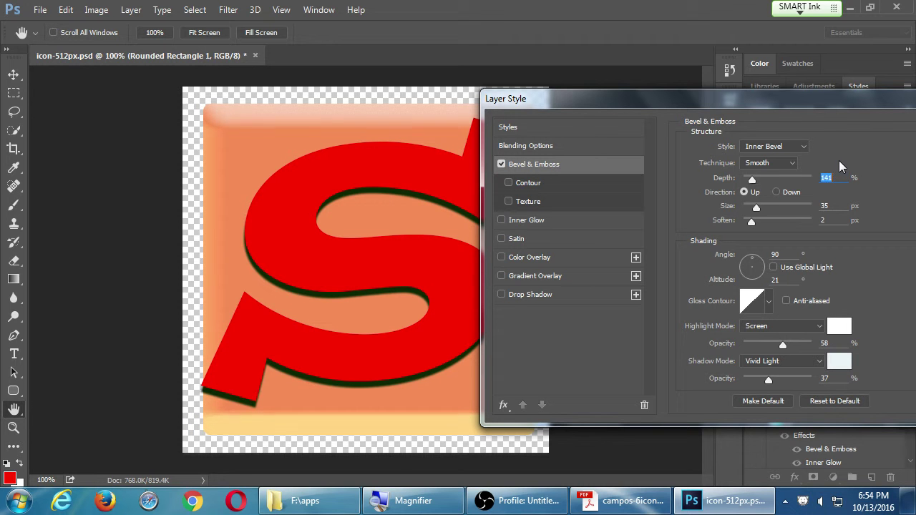
key("shift+Up")
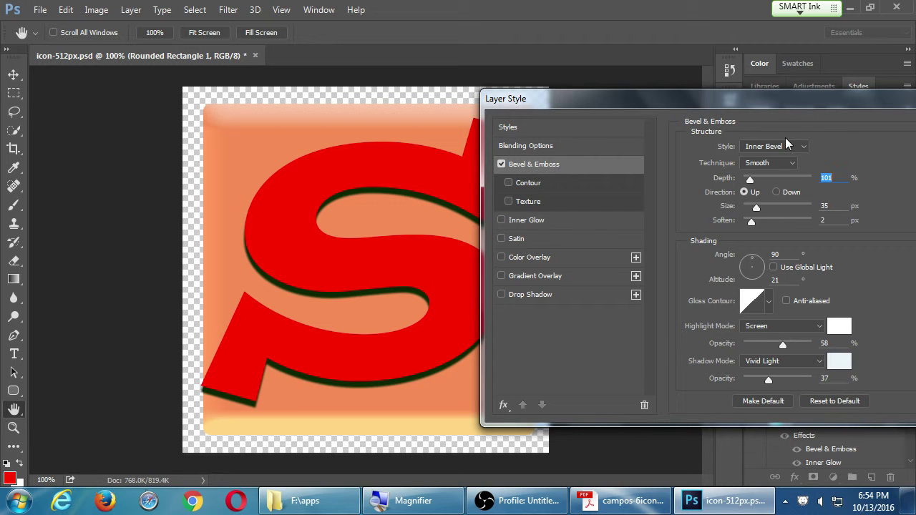
- Try the Outer Bevel style, return to Inner Bevel, and set the bevel technique to Chisel Hard
left_click(802, 147)
left_click(787, 158)
left_click(802, 146)
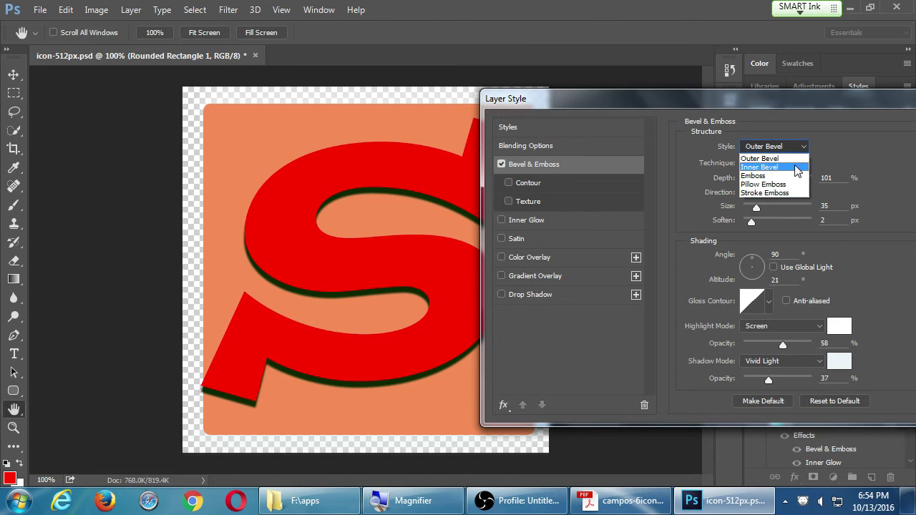
left_click(794, 167)
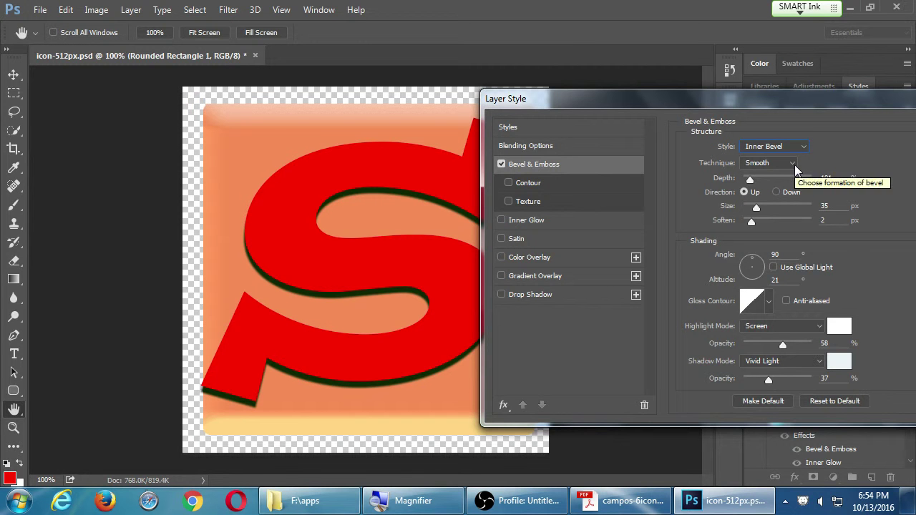
left_click(795, 164)
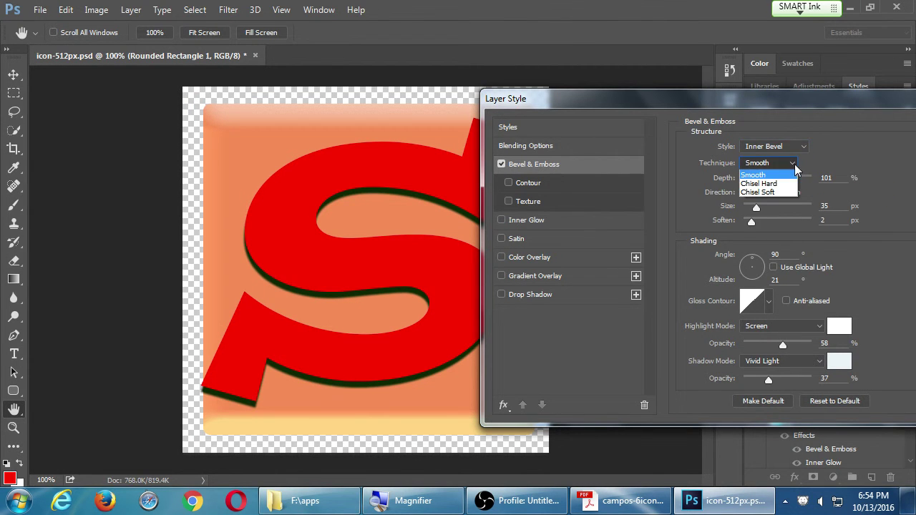
left_click(790, 176)
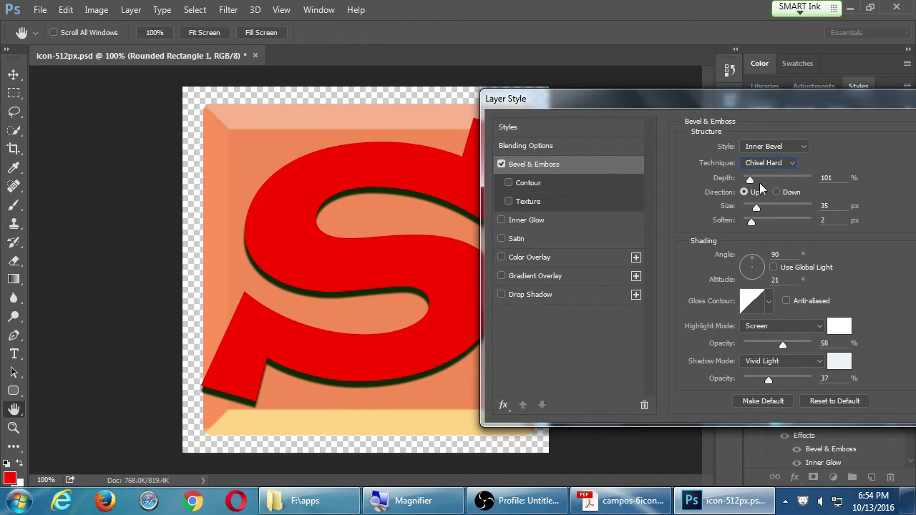
- Set the bevel depth to 209% with the direction Down, and apply the layer style
left_click_drag(747, 181, 757, 181)
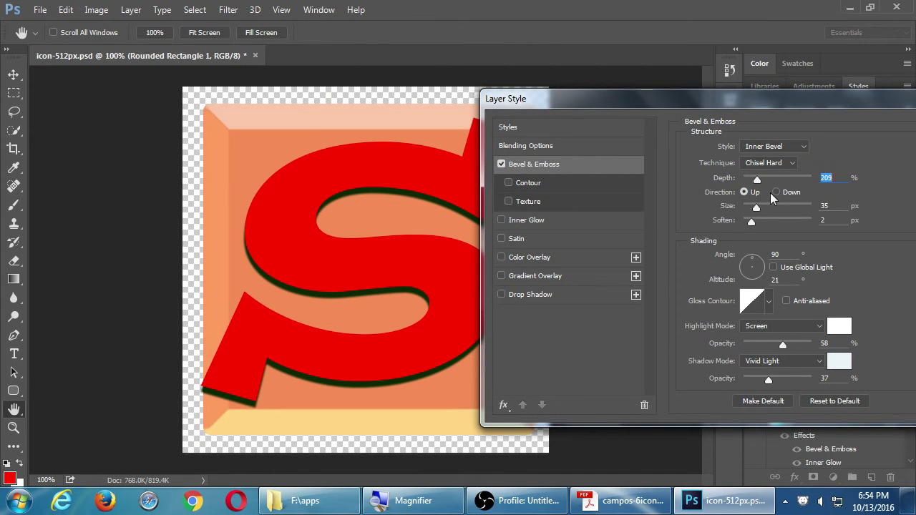
left_click(777, 192)
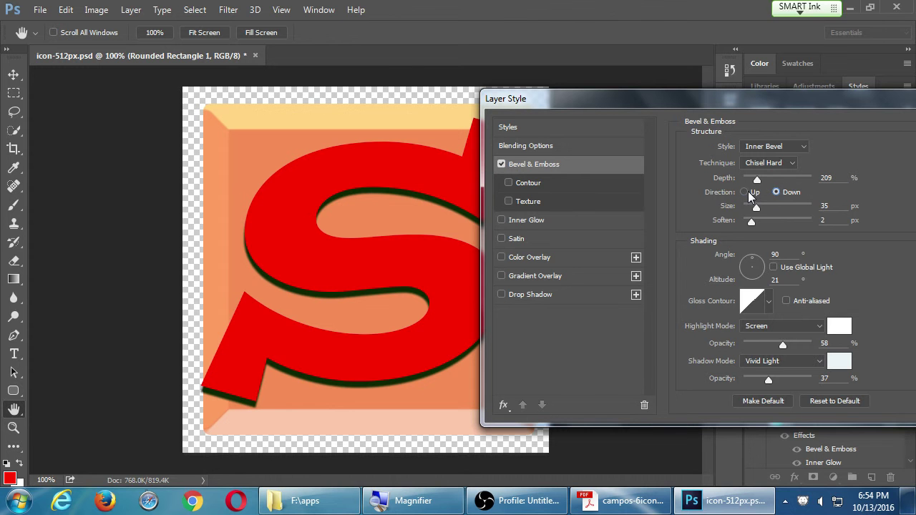
left_click(747, 192)
left_click(778, 193)
left_click_drag(629, 96, 488, 130)
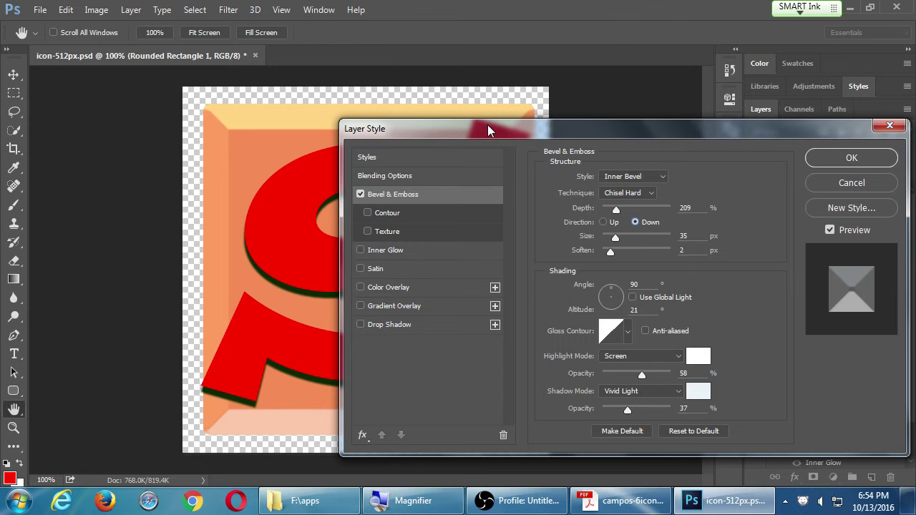
left_click(836, 158)
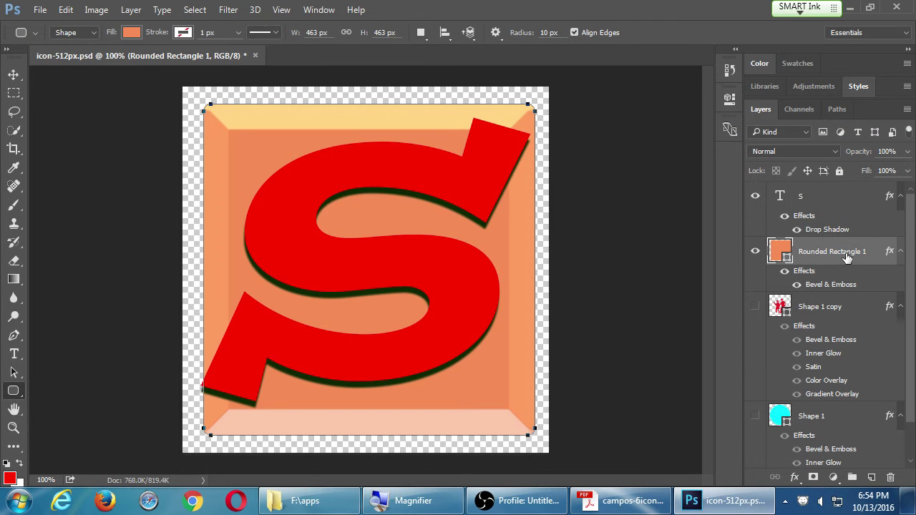
- Shift the rounded rectangle slightly to the left and scale the S proportionally to 80%
key("v")
left_click_drag(493, 227, 489, 227)
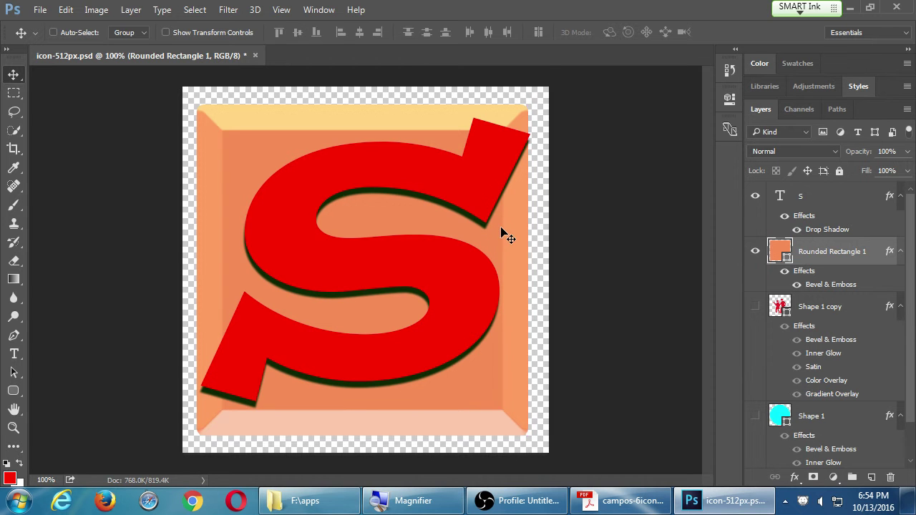
left_click(828, 203)
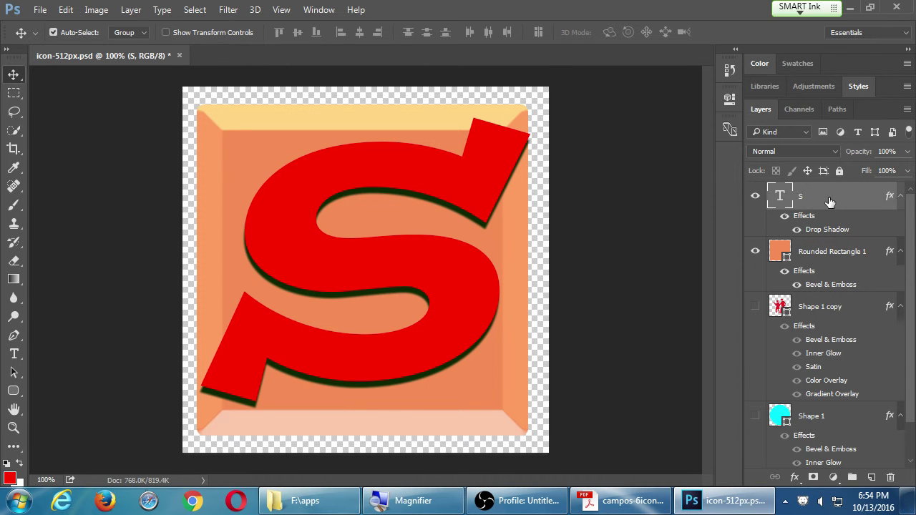
key("ctrl+t")
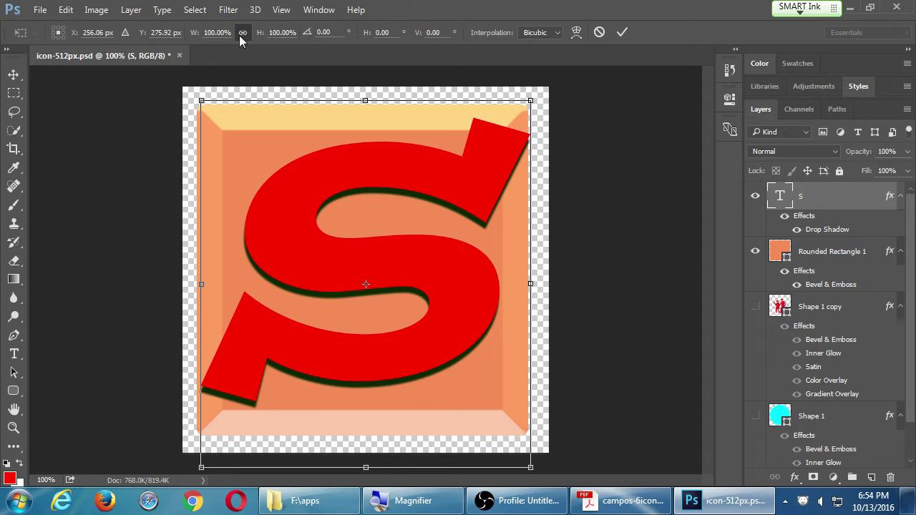
left_click(216, 33)
type("80")
key("Return")
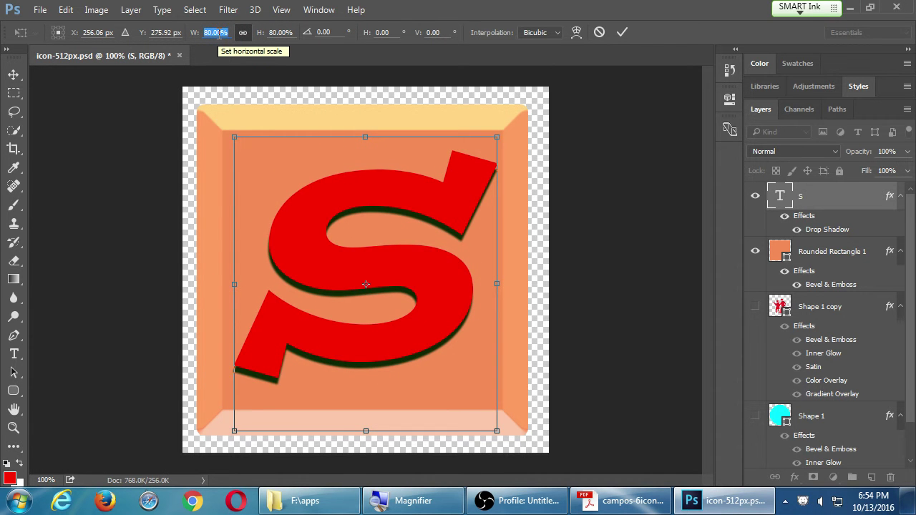
key("Return")
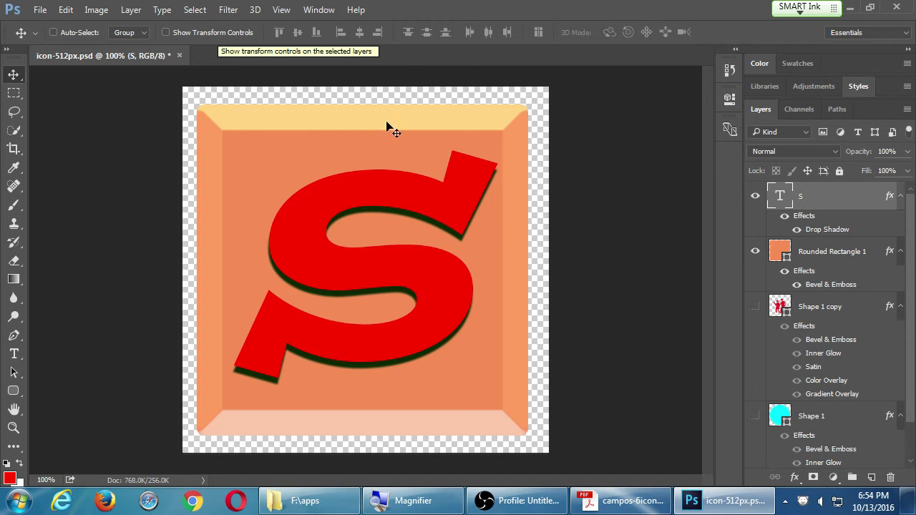
- Scale the rounded rectangle proportionally to 108% so it nearly fills the canvas
left_click(816, 256)
key("ctrl+t")
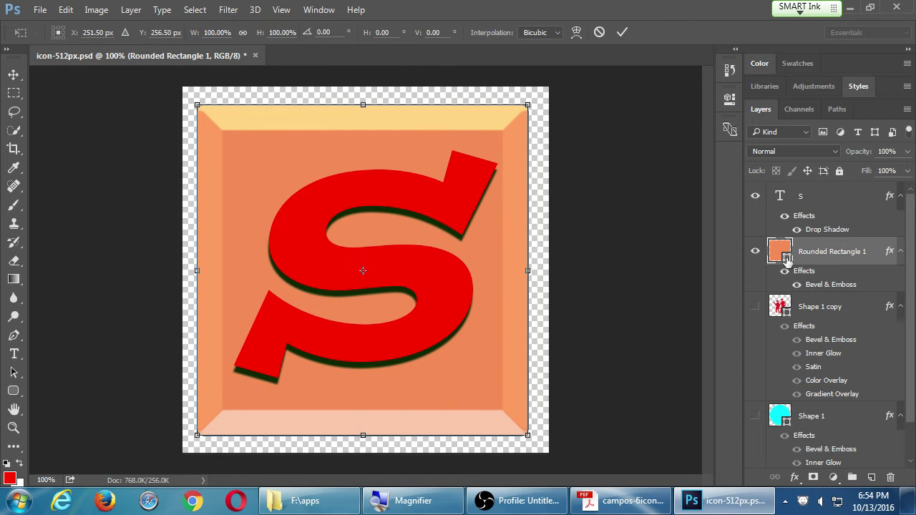
left_click(243, 33)
left_click(217, 32)
type("110")
key("Return")
type("100")
key("Return")
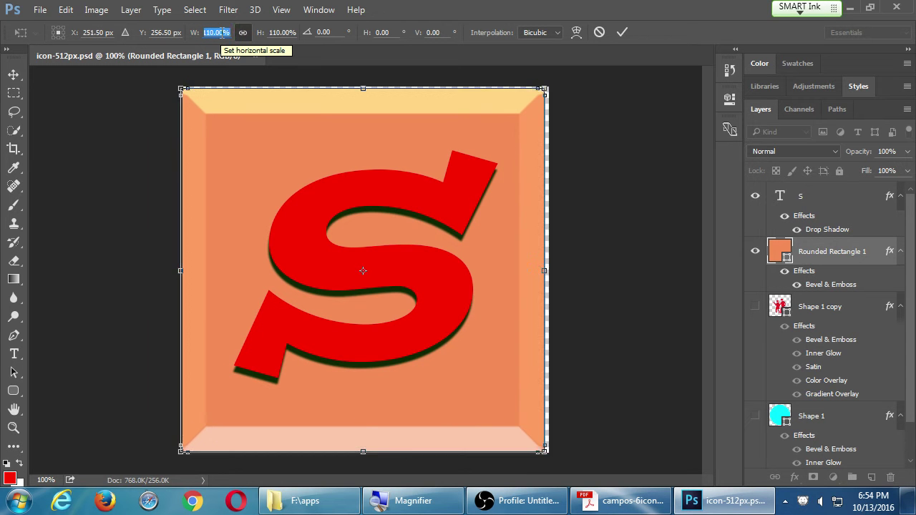
key("Up")
key("Up")
key("Up")
key("Up")
key("Up")
key("Up")
key("Up")
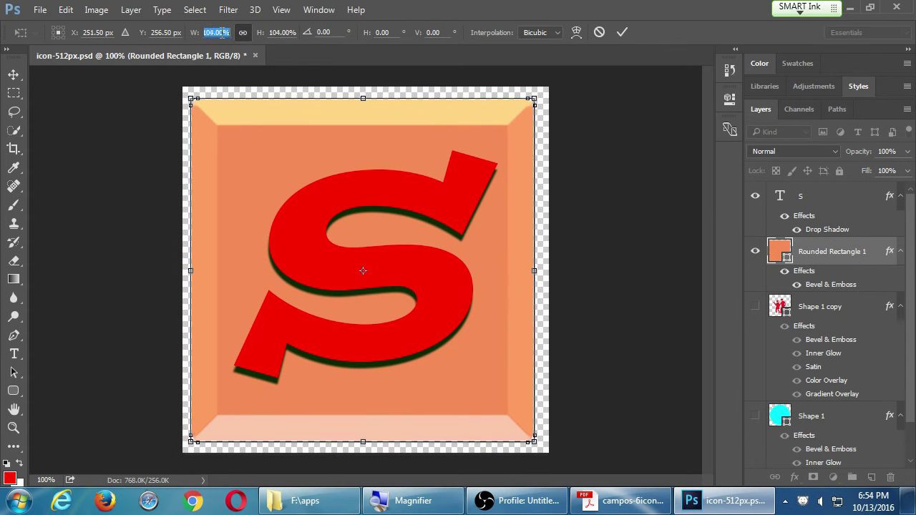
key("Up")
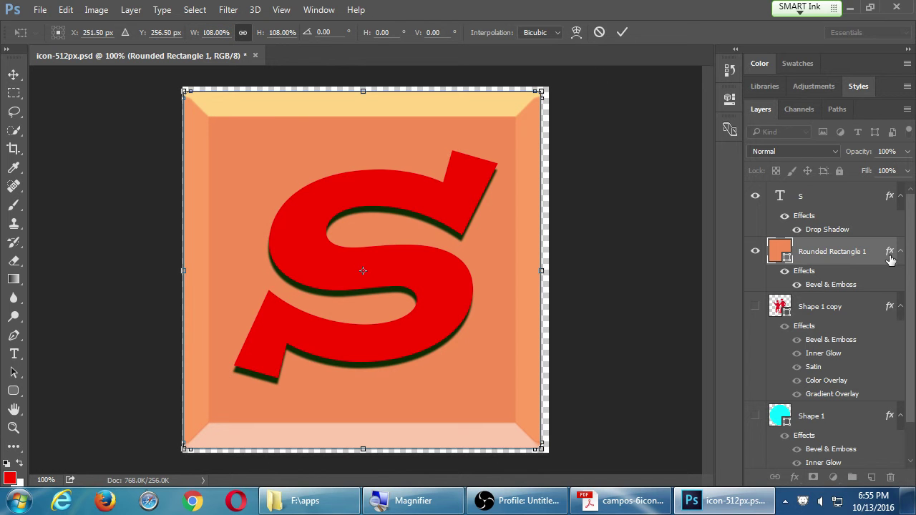
key("Return")
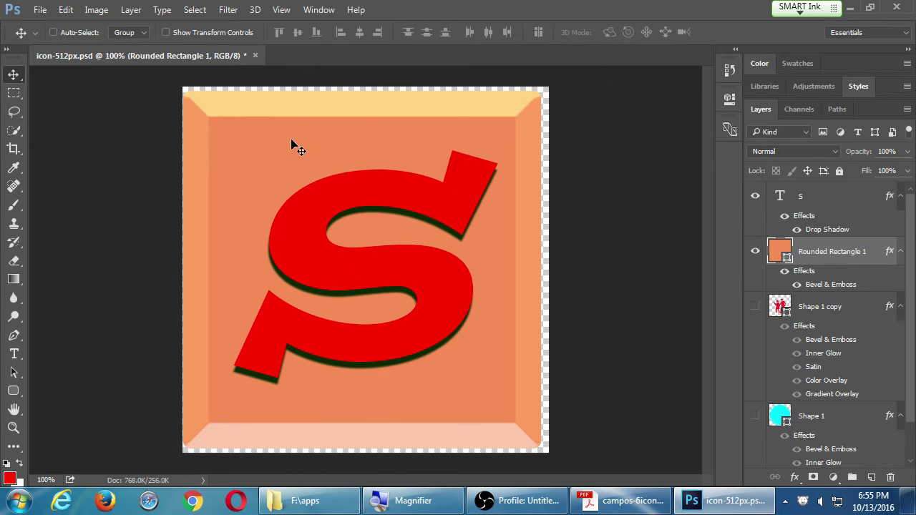
- Move the enlarged rounded rectangle right, then nudge it left and down to centre it on the canvas
left_click_drag(287, 144, 293, 144)
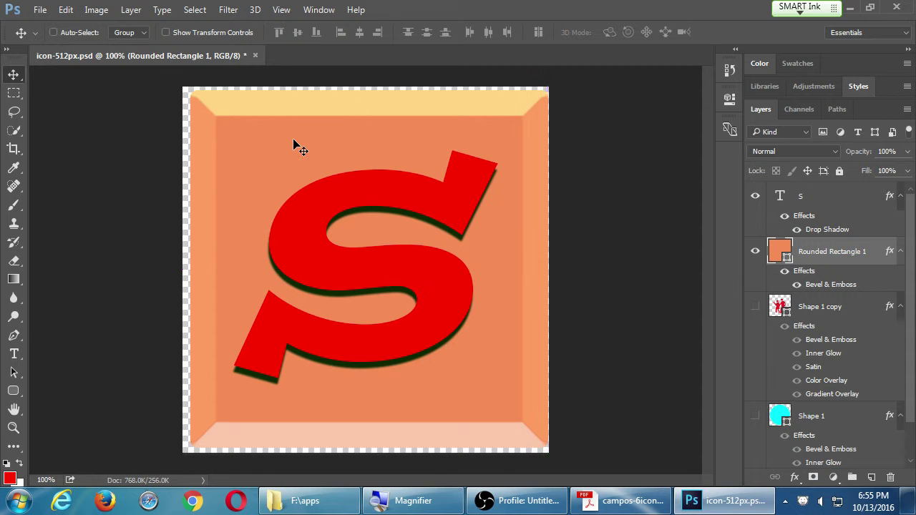
key("Left")
key("Left")
key("Left")
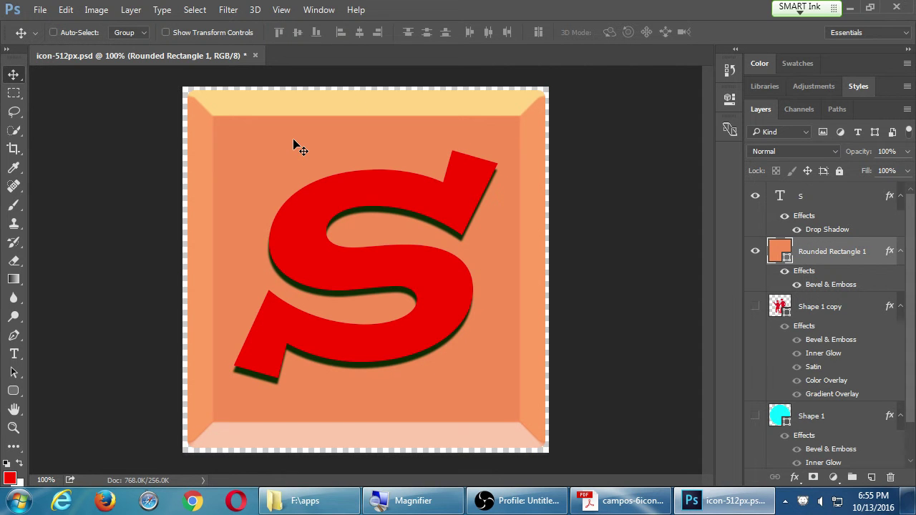
key("Down")
key("Down")
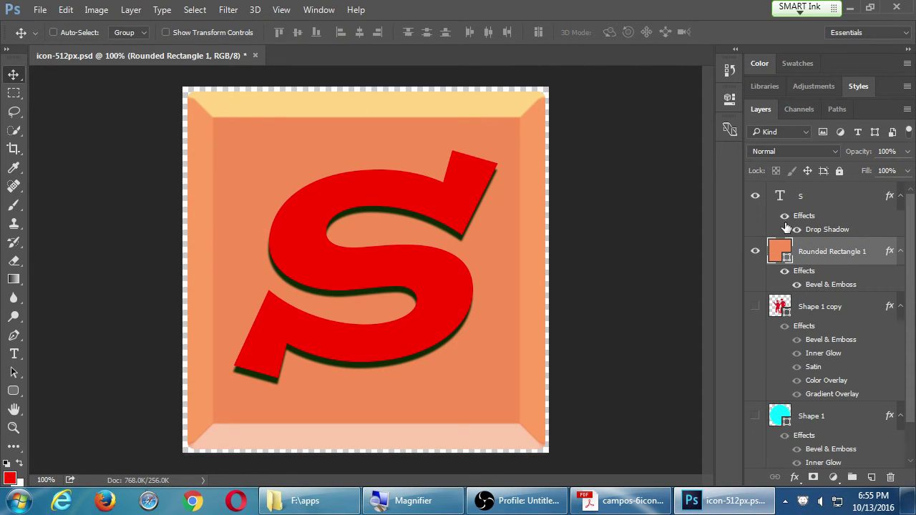
- Scale the S up slightly about its centre with Free Transform and save the document
left_click(806, 204)
key("ctrl+t")
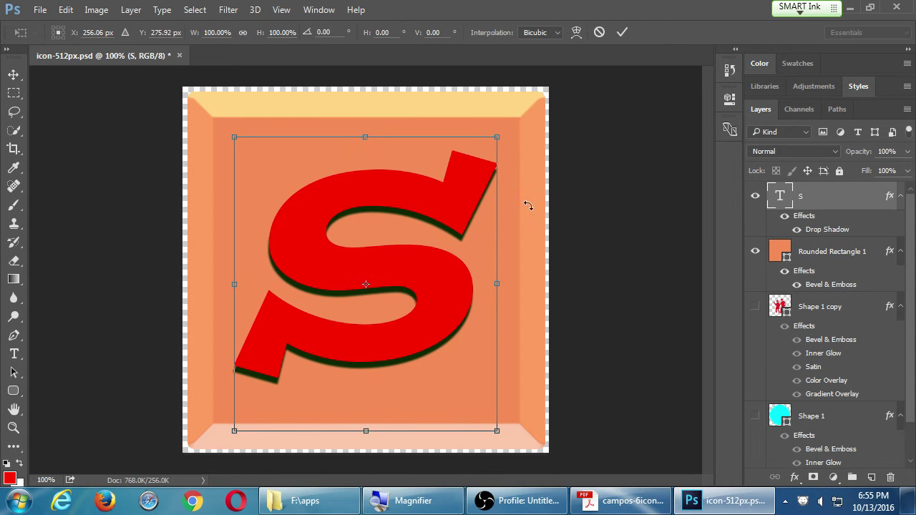
left_click_drag(499, 138, 513, 119)
key("Return")
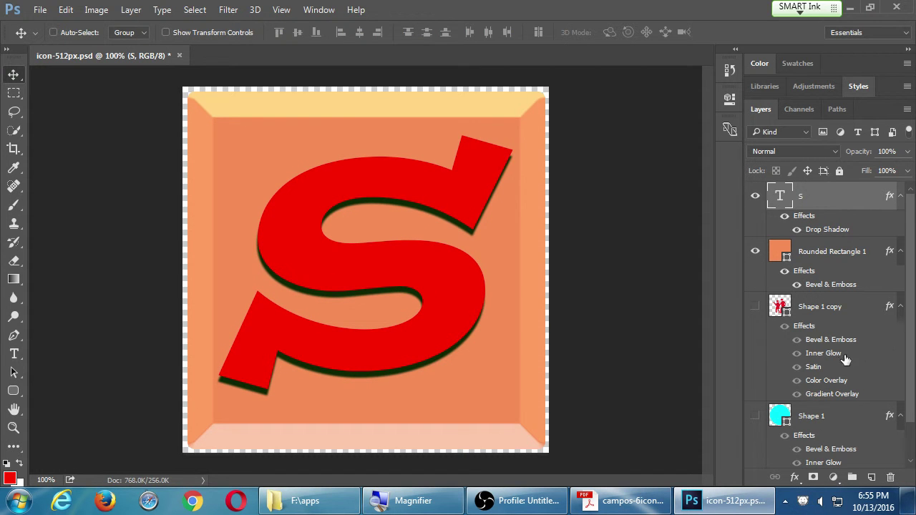
left_click(813, 415)
key("ctrl+s")
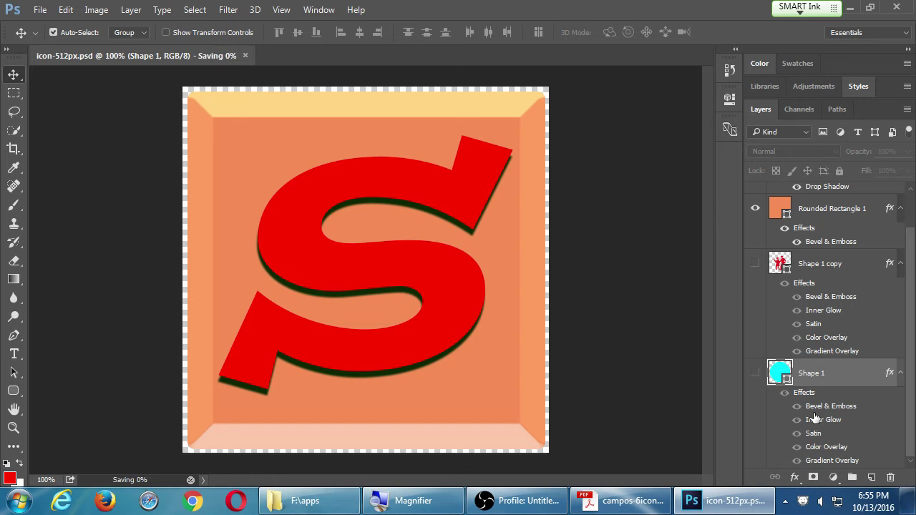
key("h")
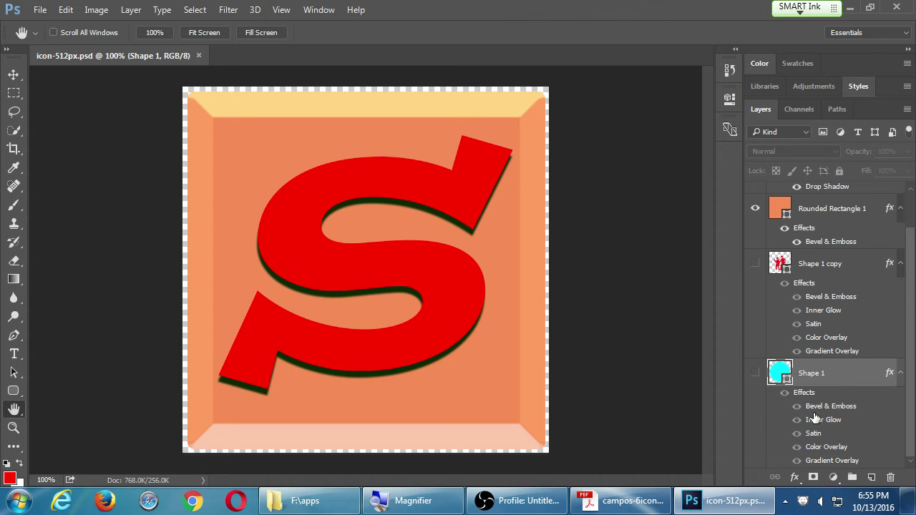
- Open the S layer's style settings and enable Bevel & Emboss with its Contour option
left_click(815, 230)
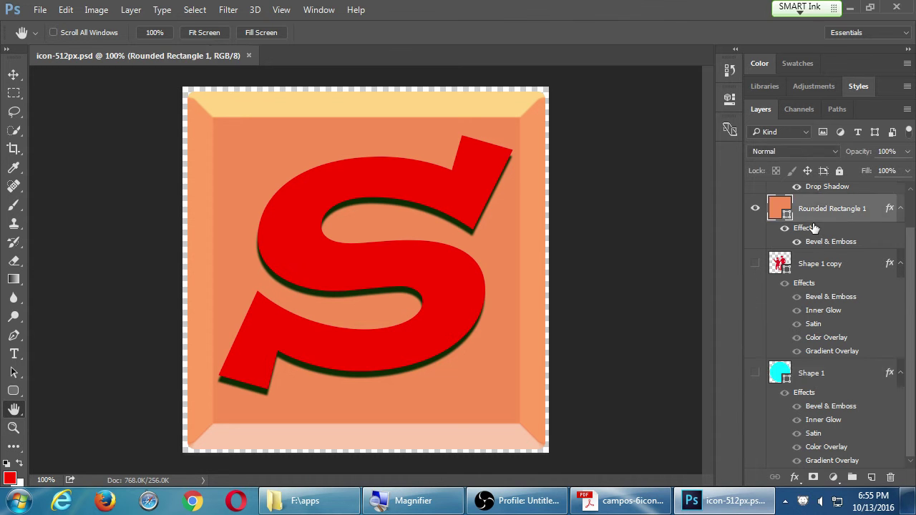
scroll(814, 228, "up", 2)
double_click(810, 216)
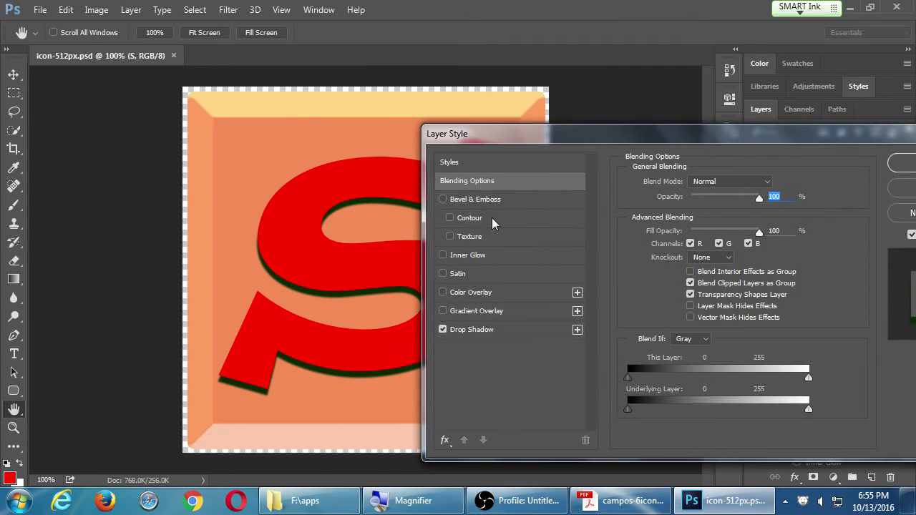
left_click(480, 218)
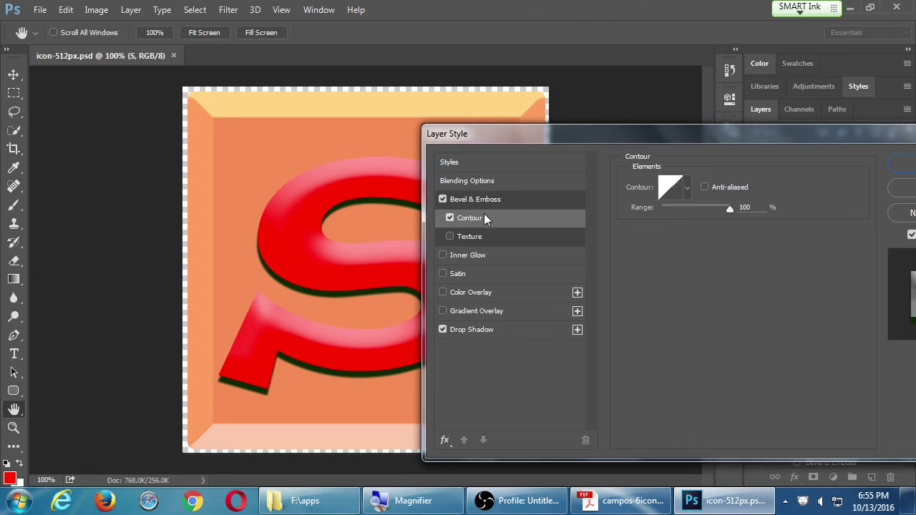
left_click_drag(515, 138, 593, 158)
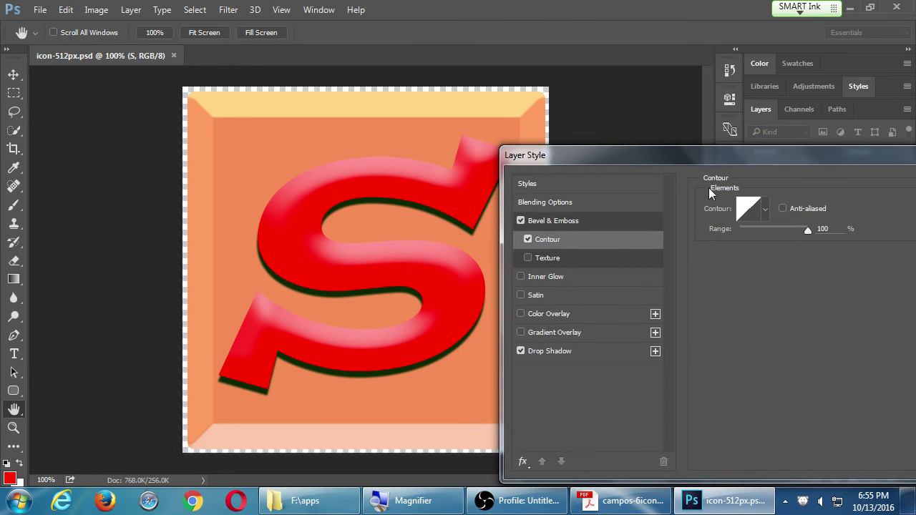
- Try different range values between 0% and 100% for the S's bevel contour
left_click(824, 229)
key("shift+Down")
key("shift+Down")
key("shift+Down")
key("shift+Down")
key("shift+Down")
key("shift+Down")
key("shift+Down")
key("shift+Down")
key("shift+Down")
key("shift+Down")
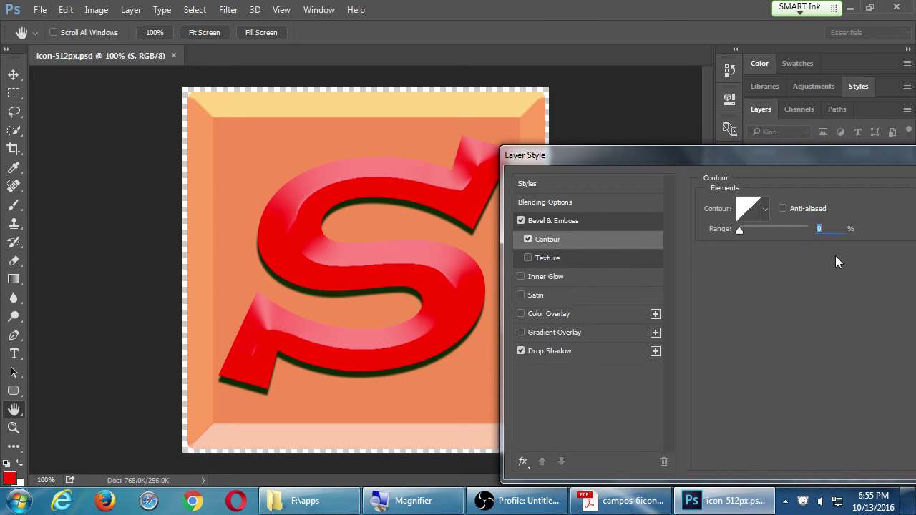
key("shift+Up")
key("shift+Up")
key("shift+Up")
key("shift+Up")
key("shift+Up")
key("shift+Up")
key("shift+Up")
key("shift+Up")
key("shift+Up")
key("shift+Up")
key("shift+Down")
key("shift+Down")
key("shift+Down")
key("shift+Down")
key("shift+Down")
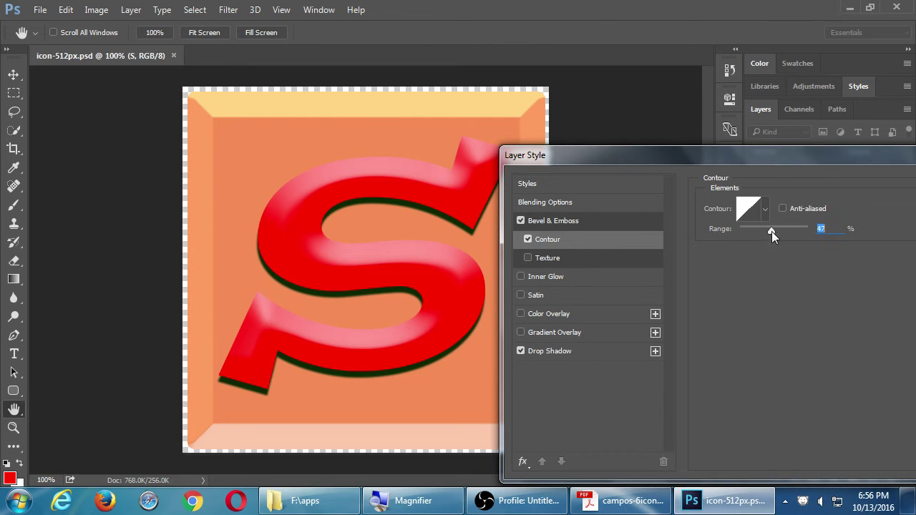
- Choose the fifth contour preset for the S's bevel, set its range to 90%, and apply the layer style
left_click(765, 212)
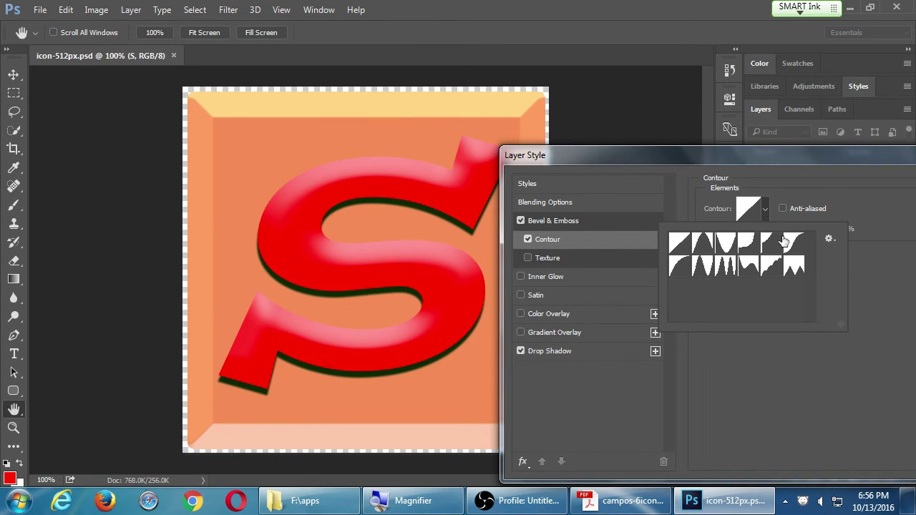
key("Right")
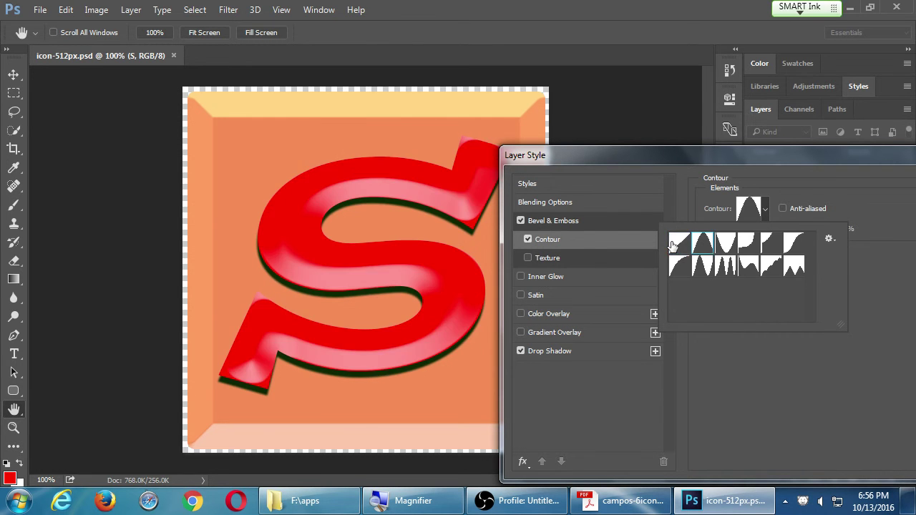
key("Right")
key("Right")
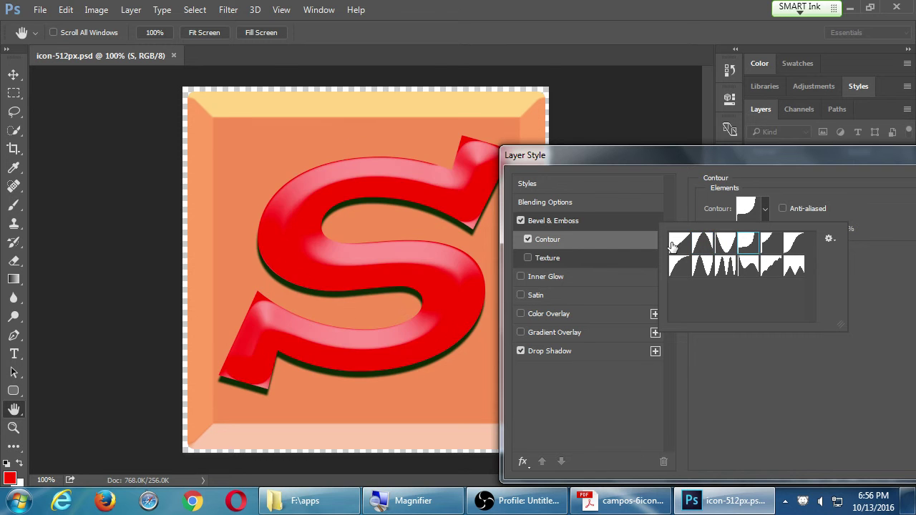
key("Right")
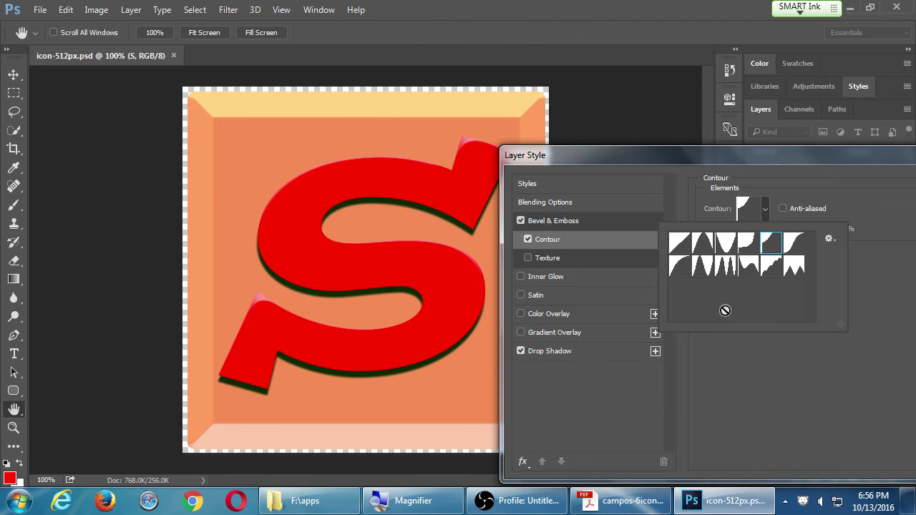
key("Return")
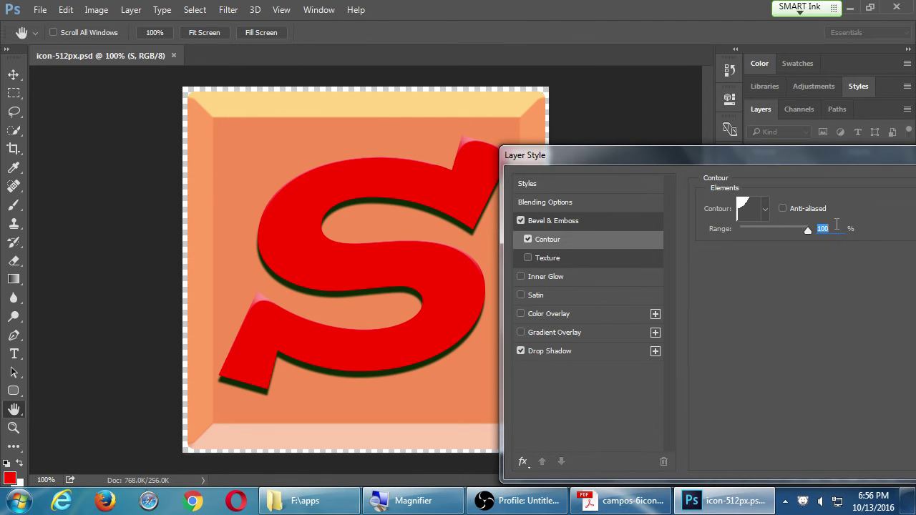
key("shift+Down")
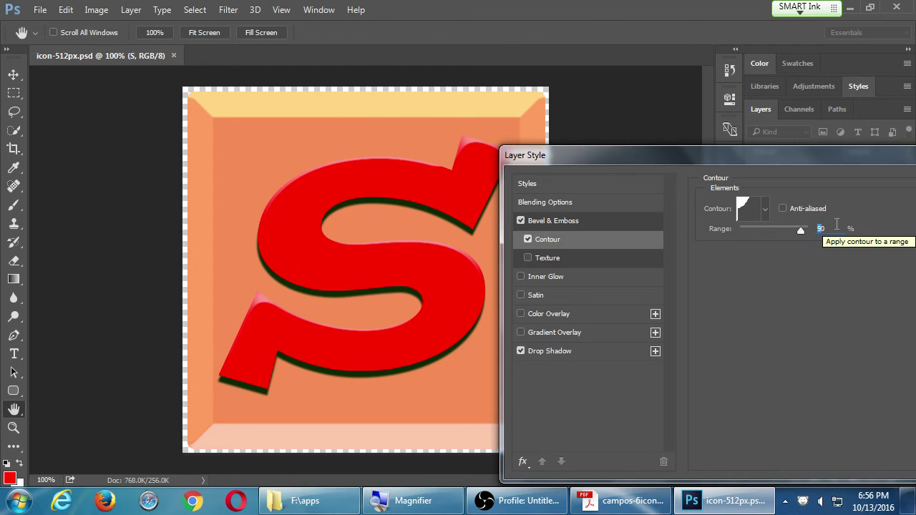
key("Return")
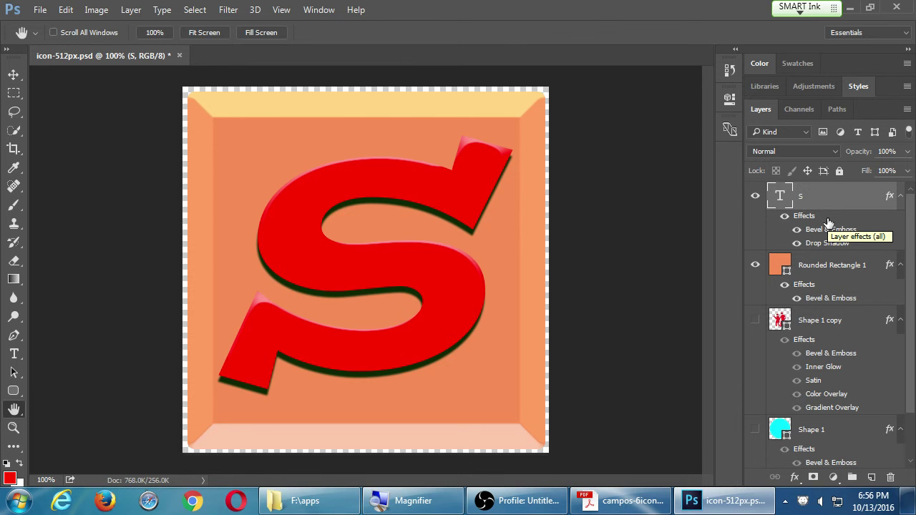
- Add a drop shadow to the Rounded Rectangle 1 layer style, deleting the duplicate drop shadow instance
left_click(839, 266)
double_click(821, 284)
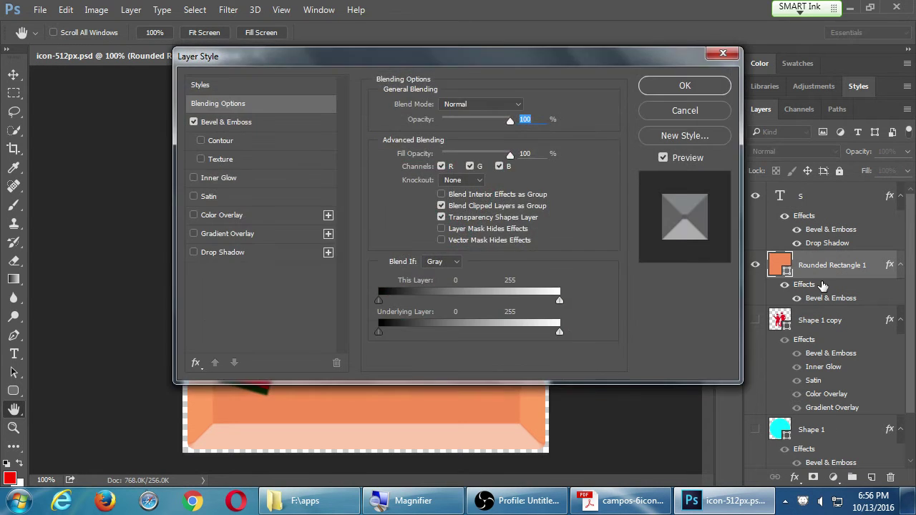
key("Escape")
double_click(821, 285)
left_click_drag(350, 55, 703, 61)
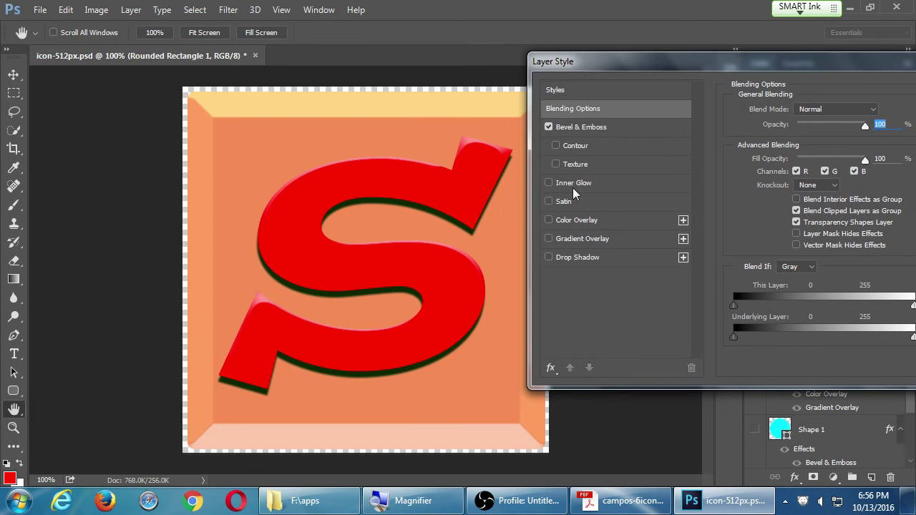
left_click(683, 258)
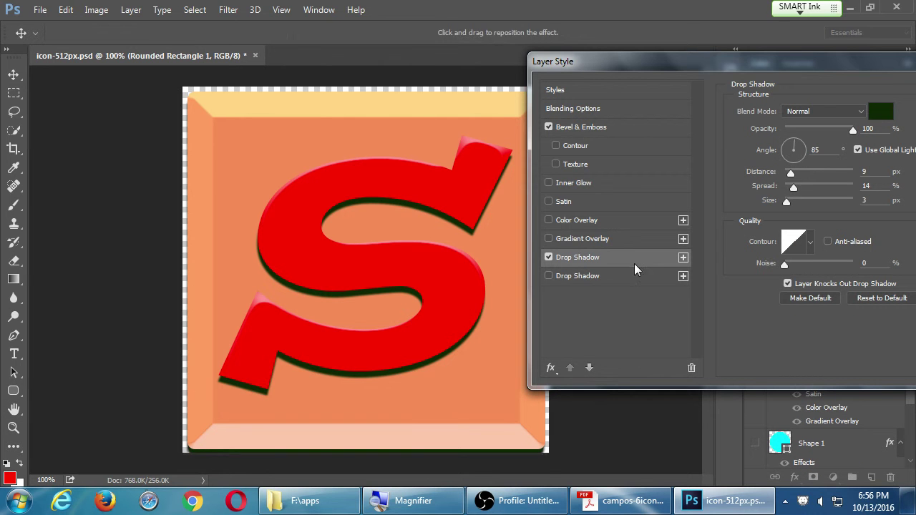
left_click(619, 276)
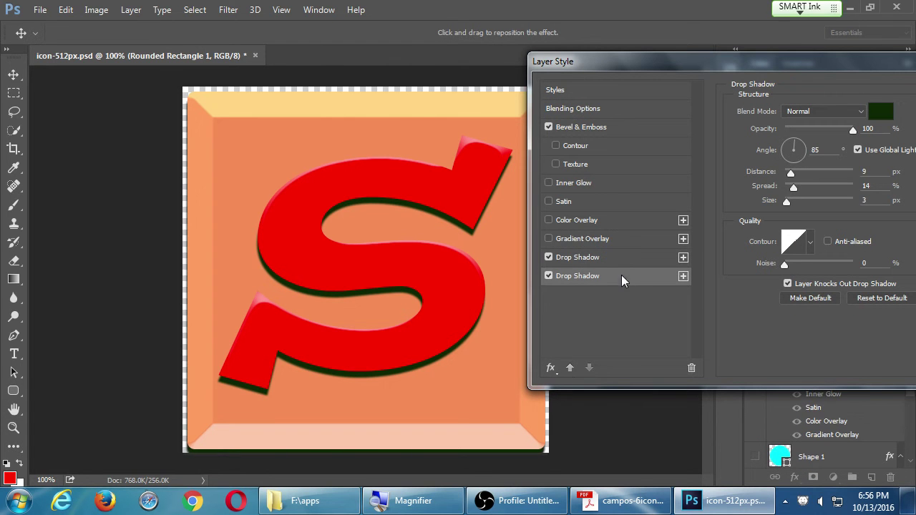
left_click(691, 367)
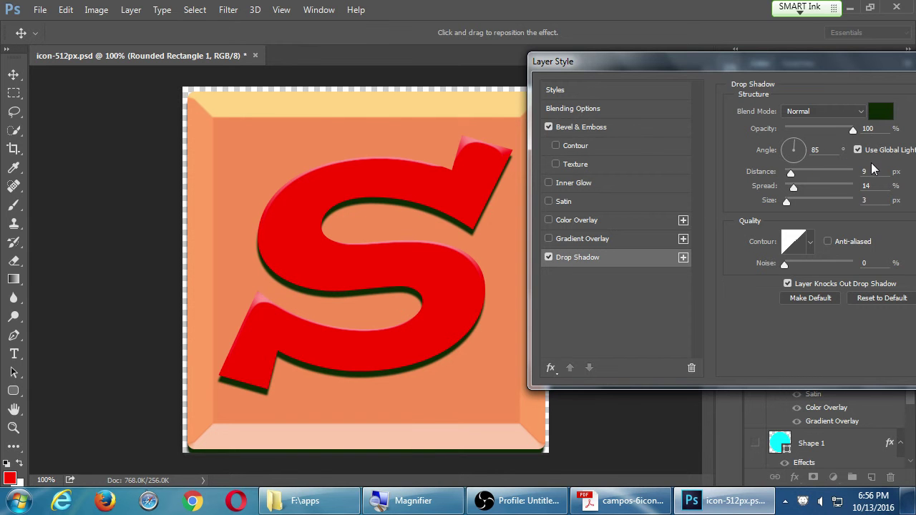
- Set the rounded rectangle's drop shadow distance to 3 px, apply the layer style, and save the document
left_click(872, 171)
key("Down")
key("Down")
key("Down")
key("Down")
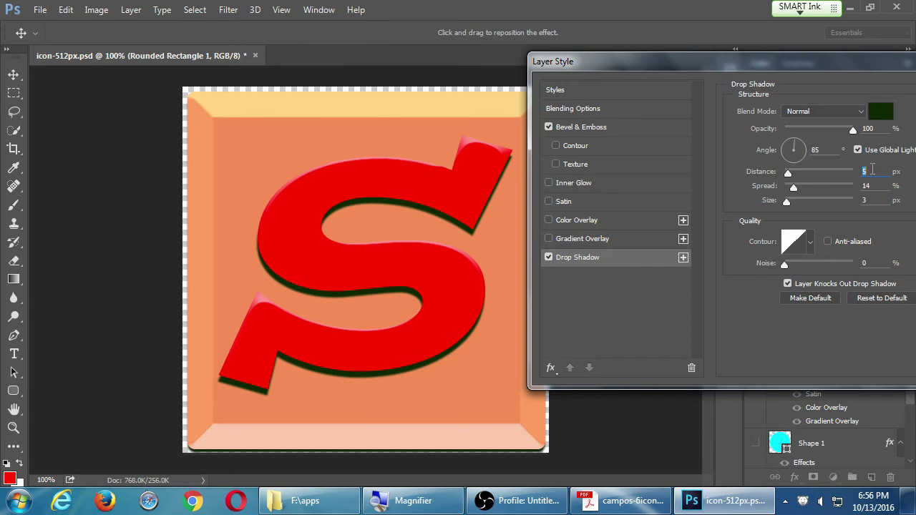
key("Down")
key("Down")
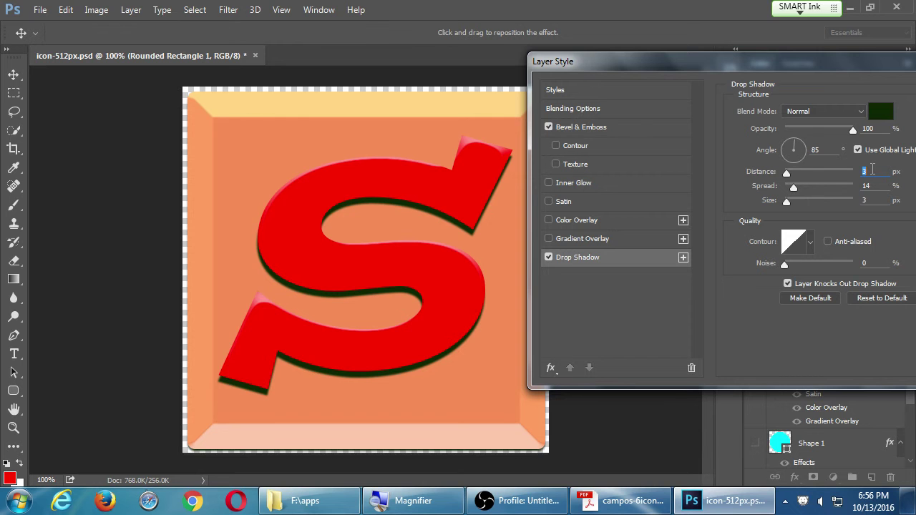
key("Down")
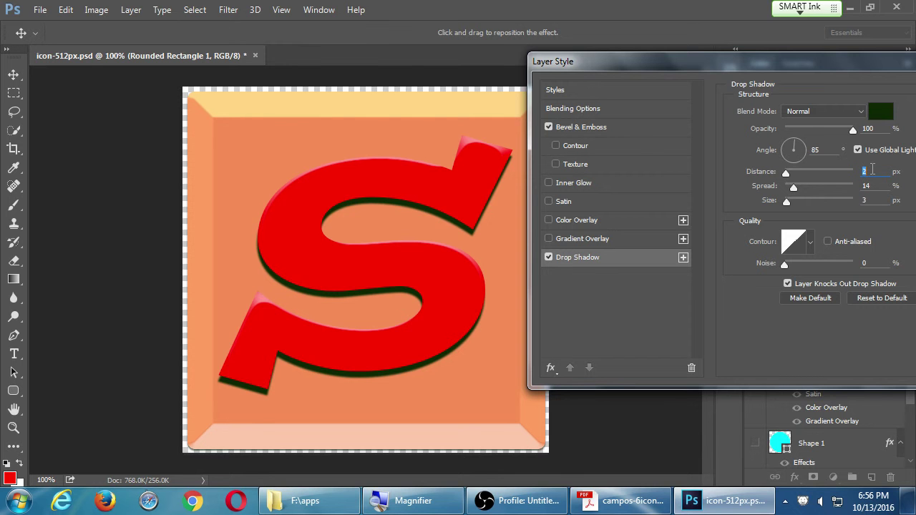
key("Up")
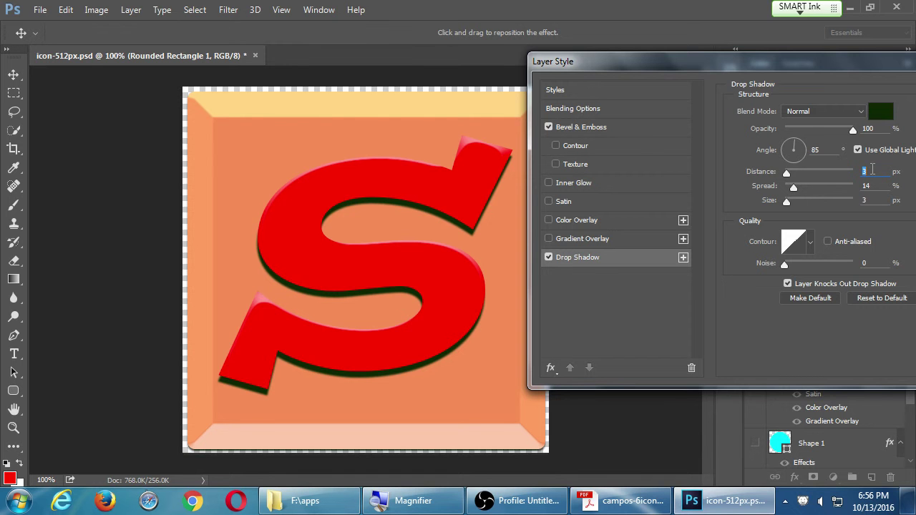
key("Return")
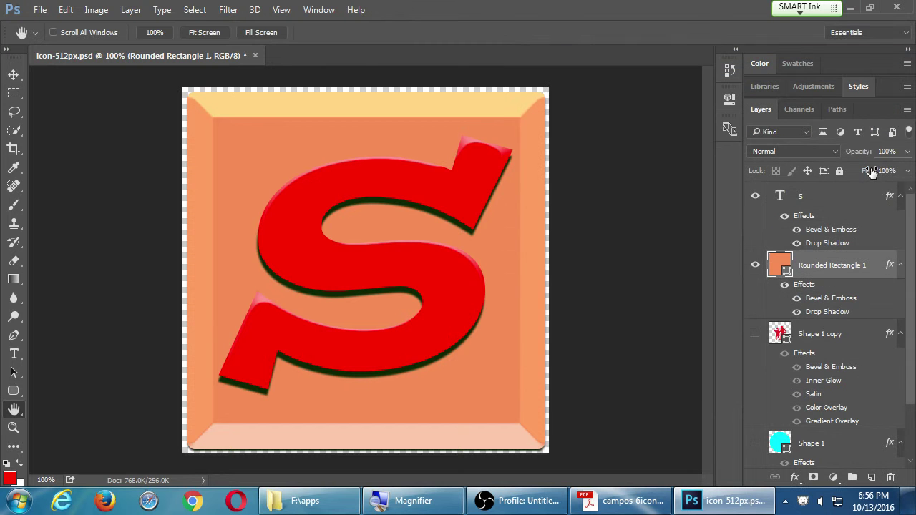
key("ctrl+s")
- Preview the finished icon in full-screen mode with the SMART Ink toolbar moved aside, and return to the standard view
key("f")
key("f")
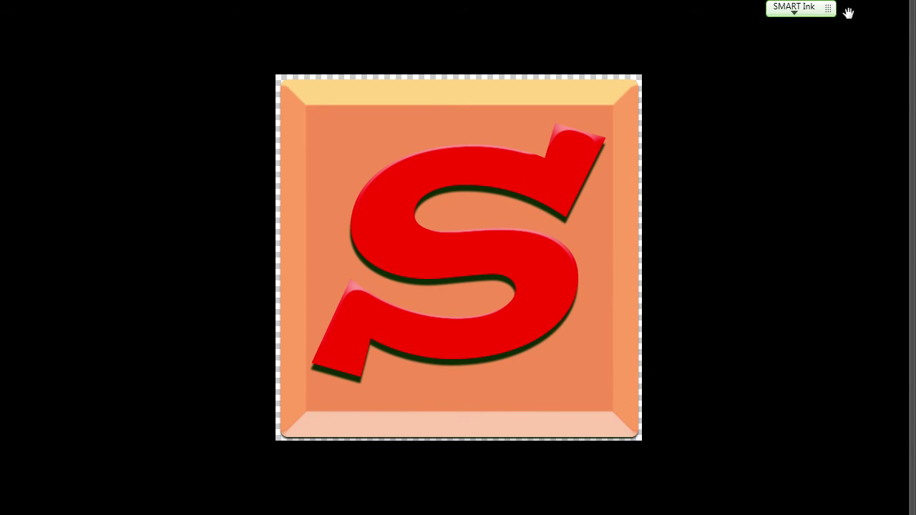
mouse_move(827, 11)
left_mouse_down()
mouse_move(910, 402)
mouse_move(912, 483)
left_mouse_up()
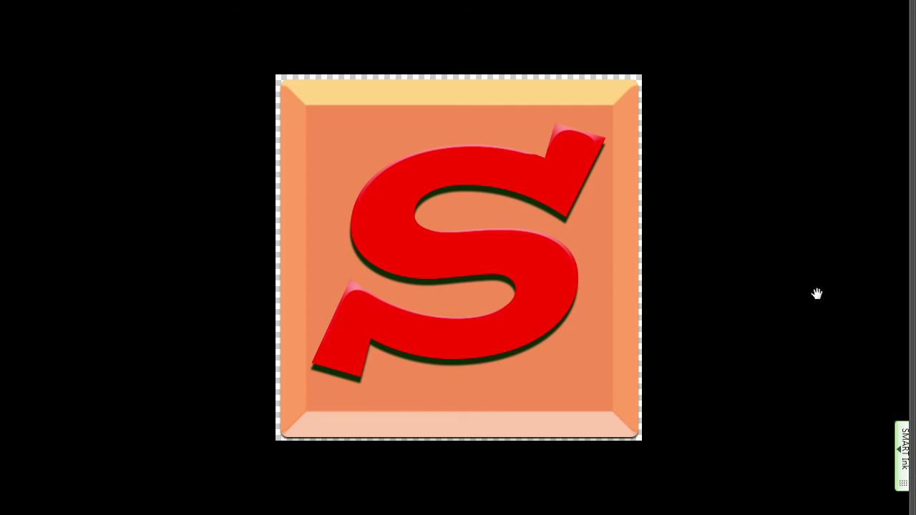
key("f")
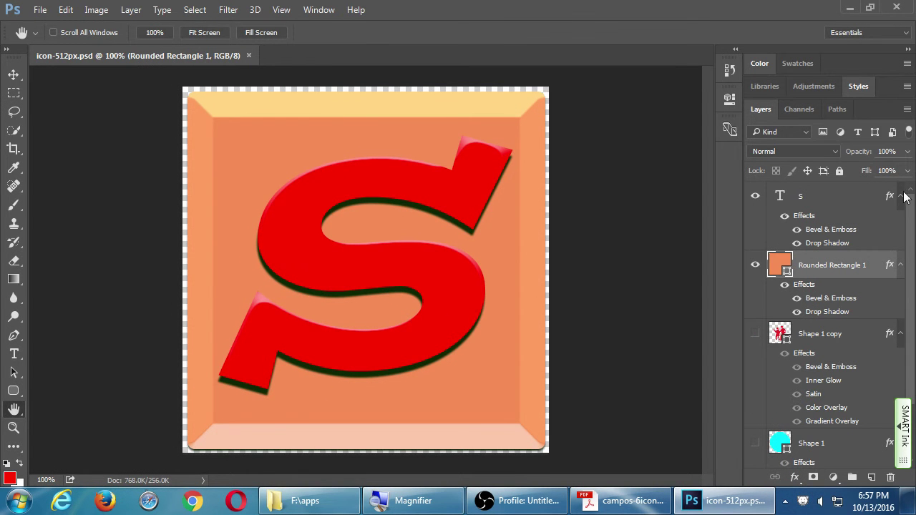
- Nudge the S and Rounded Rectangle 1 layers up together by a few pixels and save the document
left_click(849, 206)
left_click(833, 264, "shift")
key("v")
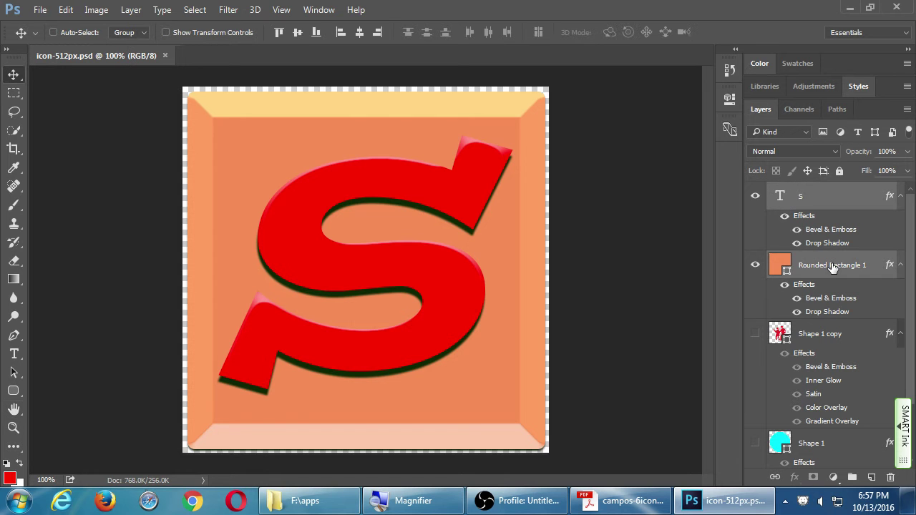
key("Up")
key("Up")
key("Up")
key("Up")
key("Up")
key("Up")
key("Up")
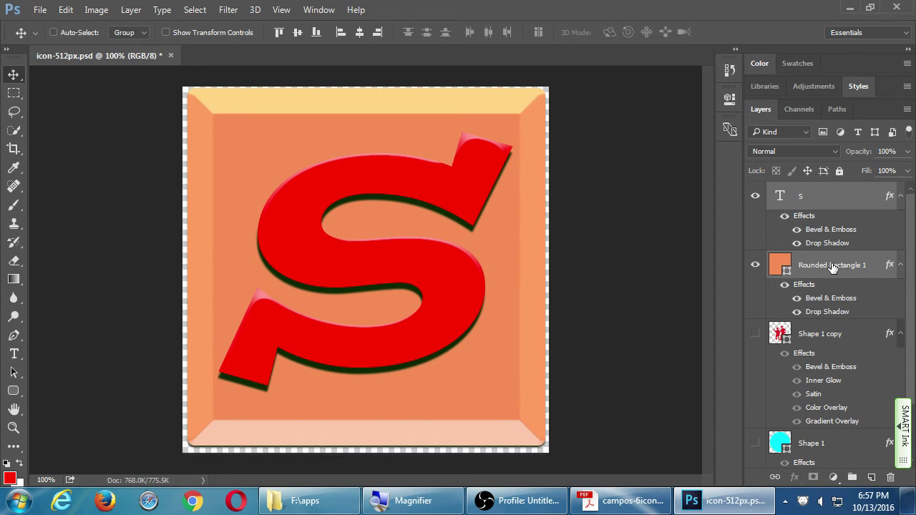
left_click(833, 313)
key("ctrl+s")
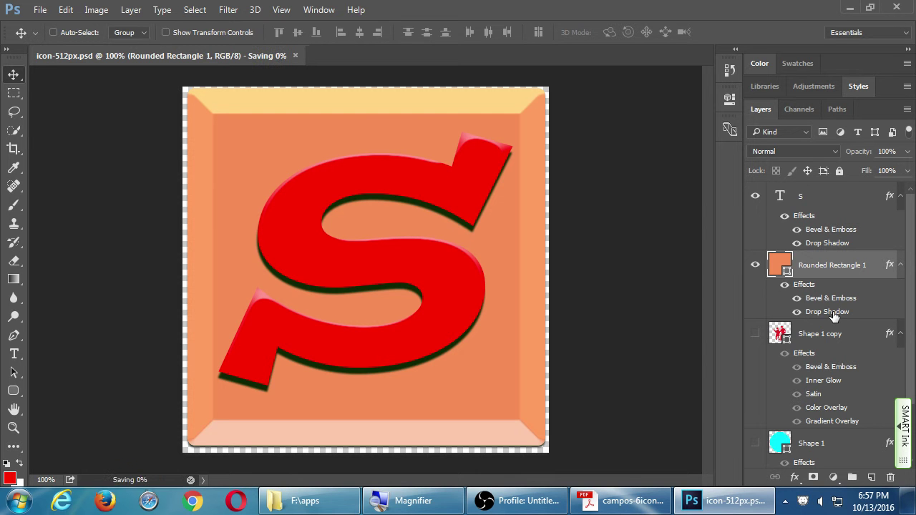
key("h")
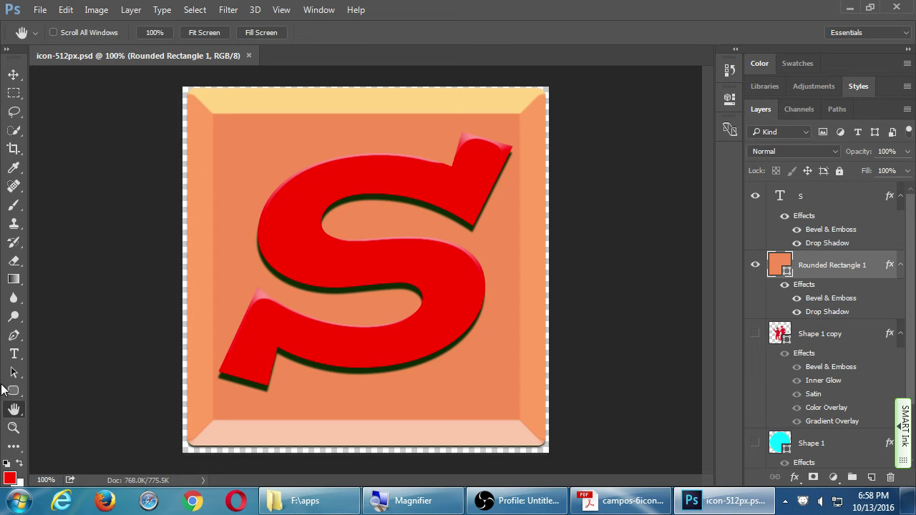
- Switch to Firefox, go to emojione.com, and dismiss the notification about refreshing the browser
left_click(14, 355)
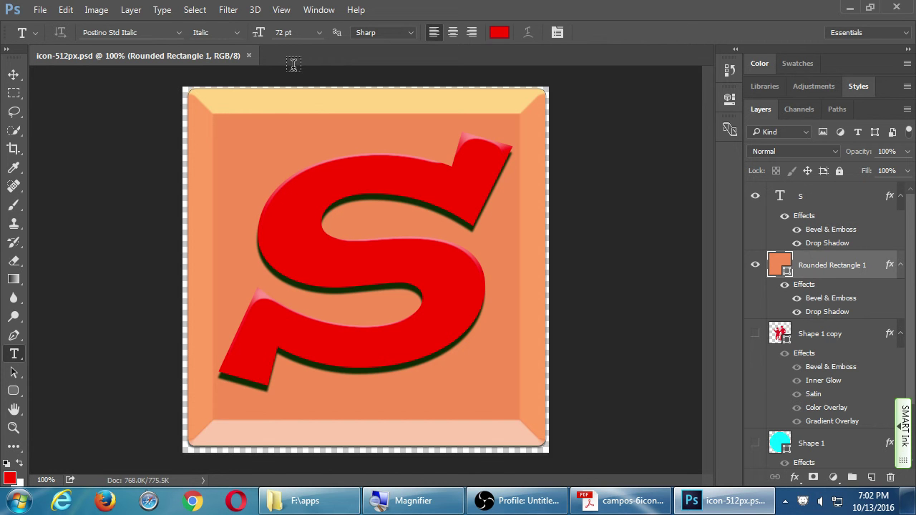
left_click(100, 499)
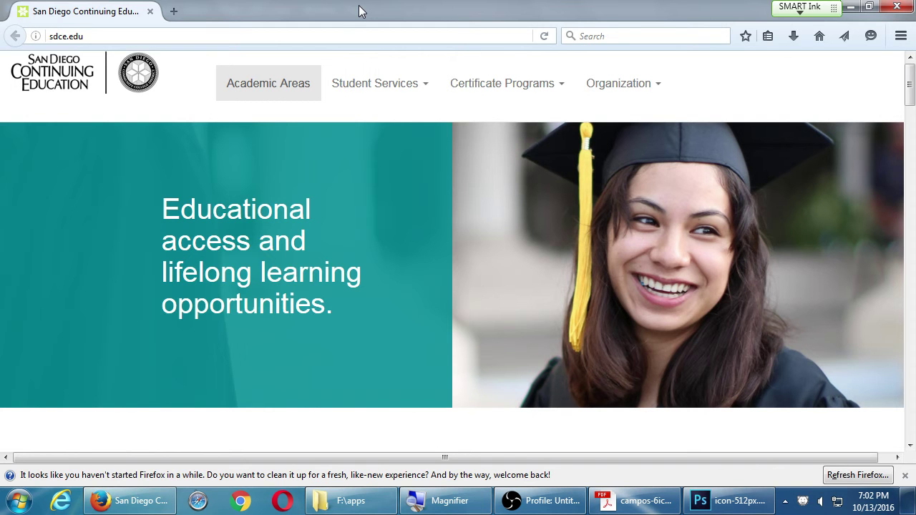
left_click(349, 36)
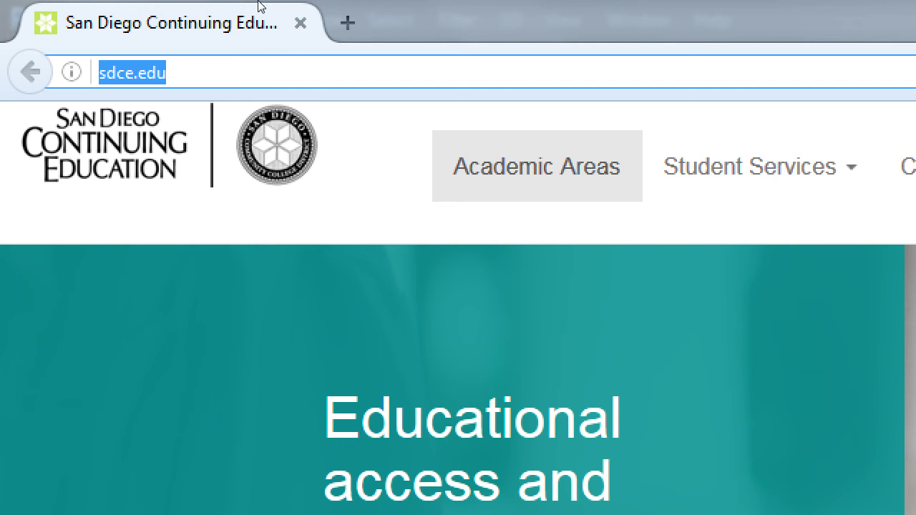
type("emojione.com")
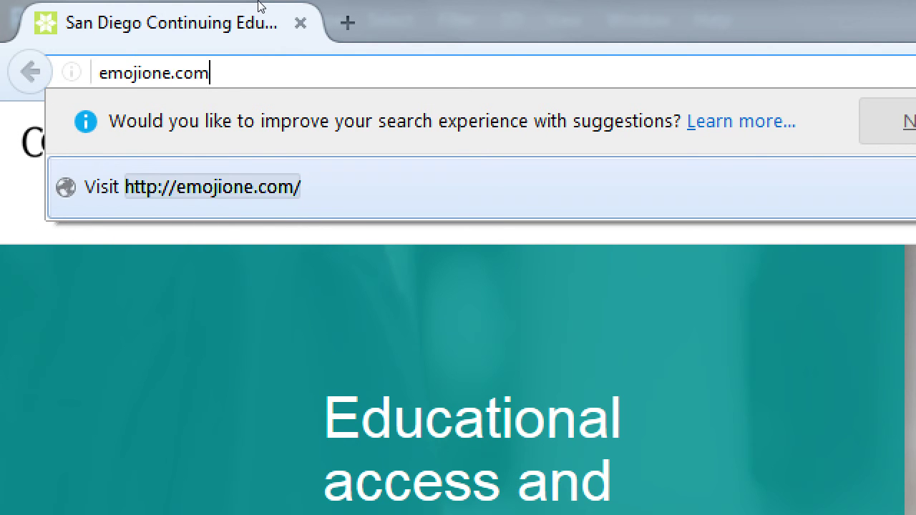
key("Escape")
key("ctrl+a")
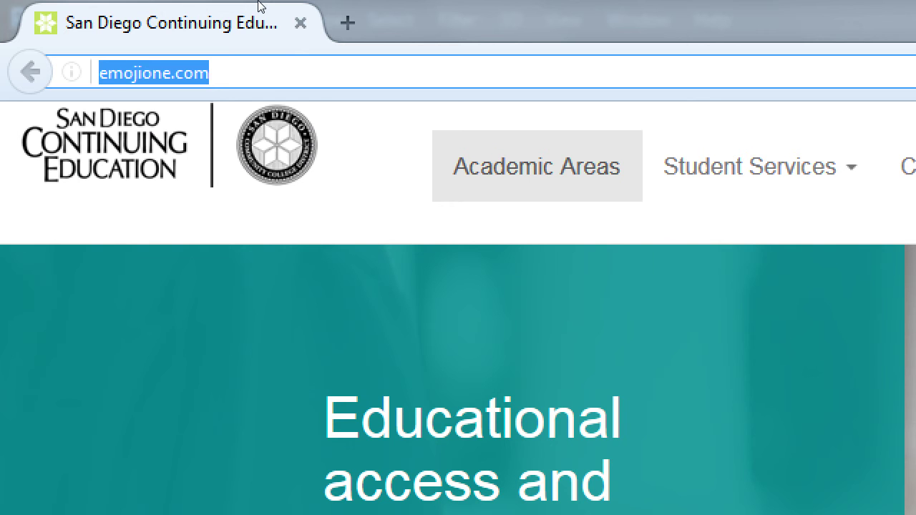
key("Return")
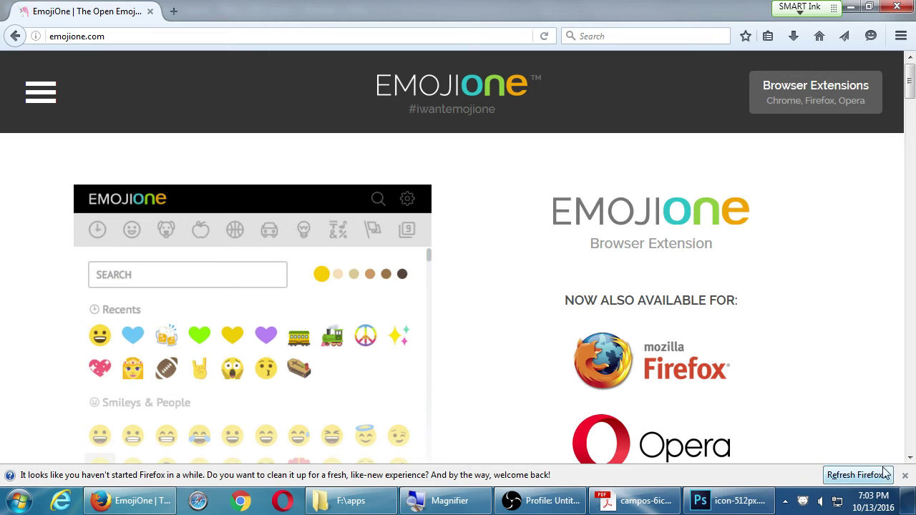
left_click(905, 476)
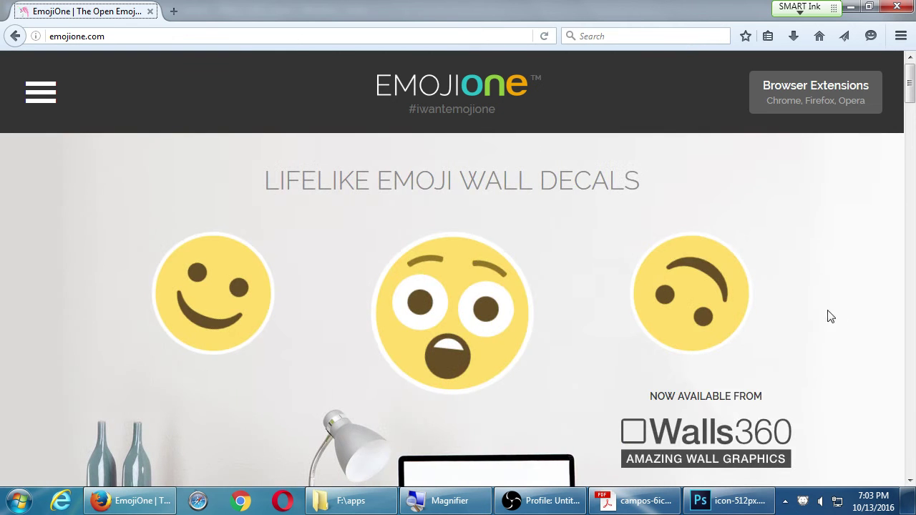
- Find the sleuth or spy emoji in the EmojiOne gallery and open its download details
scroll(913, 331, "down", 10)
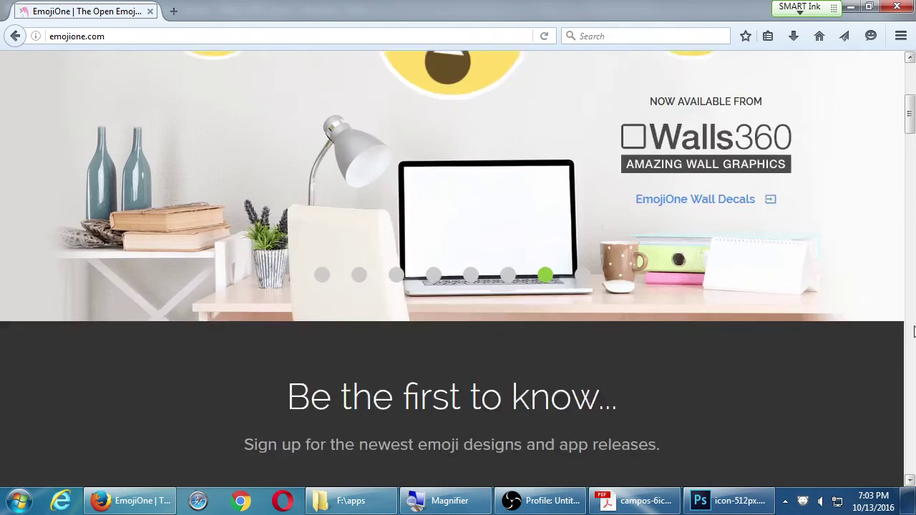
scroll(913, 332, "down", 8)
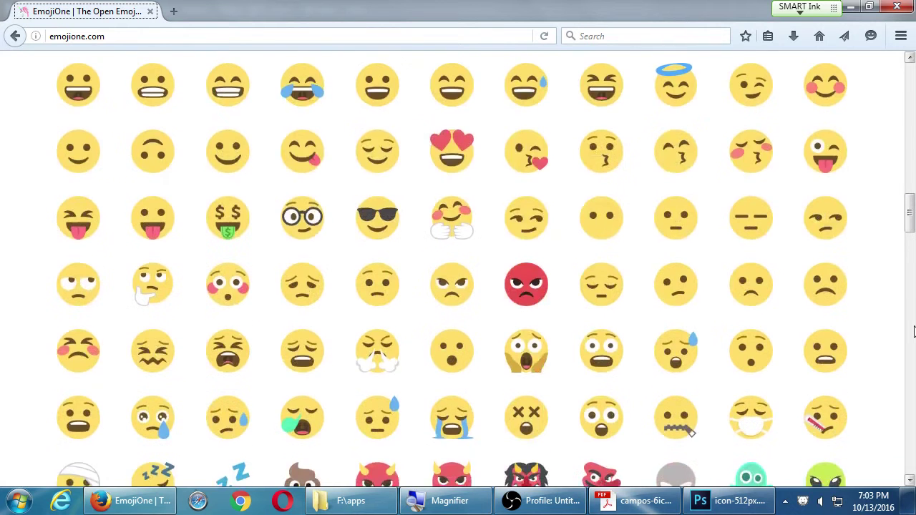
scroll(874, 337, "up", 3)
scroll(565, 308, "down", 3)
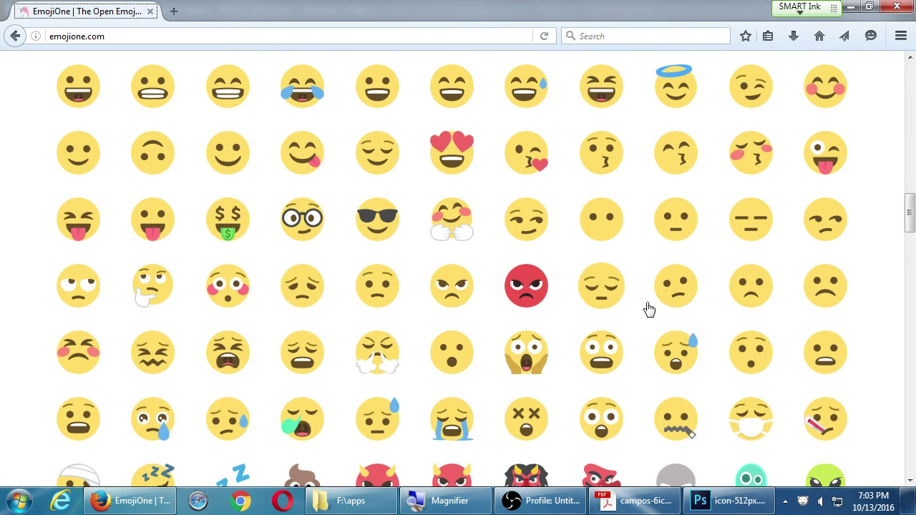
scroll(658, 344, "down", 3)
scroll(437, 347, "down", 4)
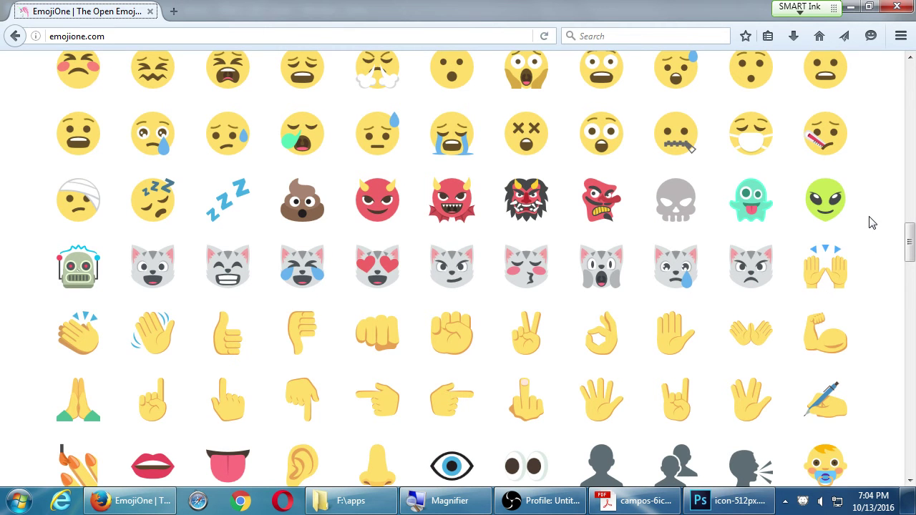
scroll(548, 267, "down", 10)
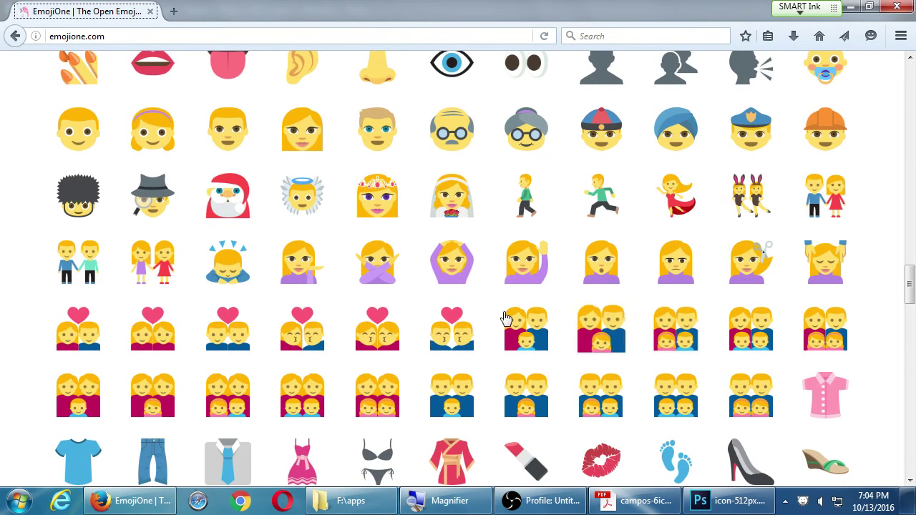
left_click(153, 202)
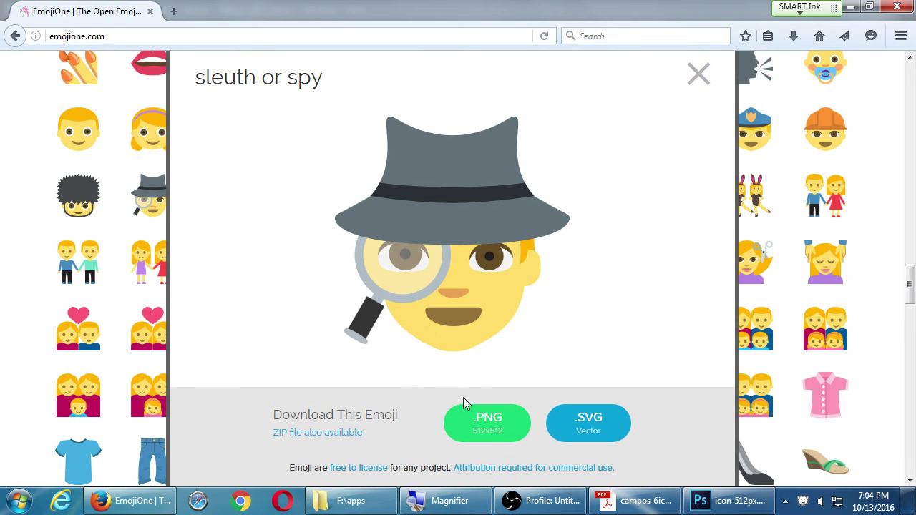
- Open the sleuth emoji's 512x512 PNG version and save the image to the Desktop as 1f575.png
left_click(465, 422)
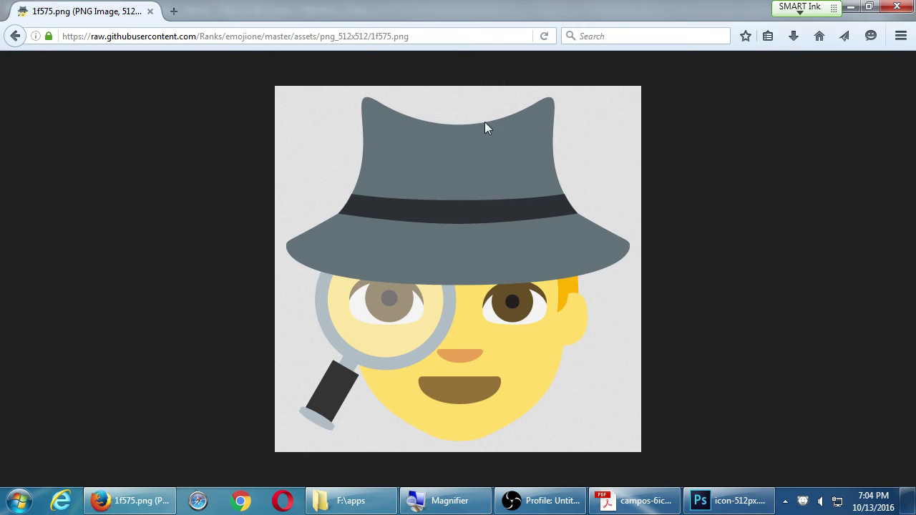
right_click(485, 189)
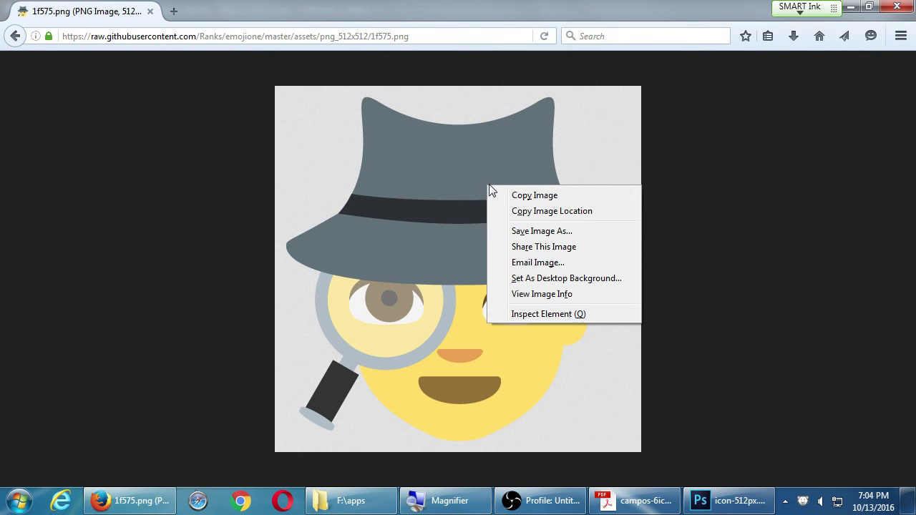
left_click(591, 236)
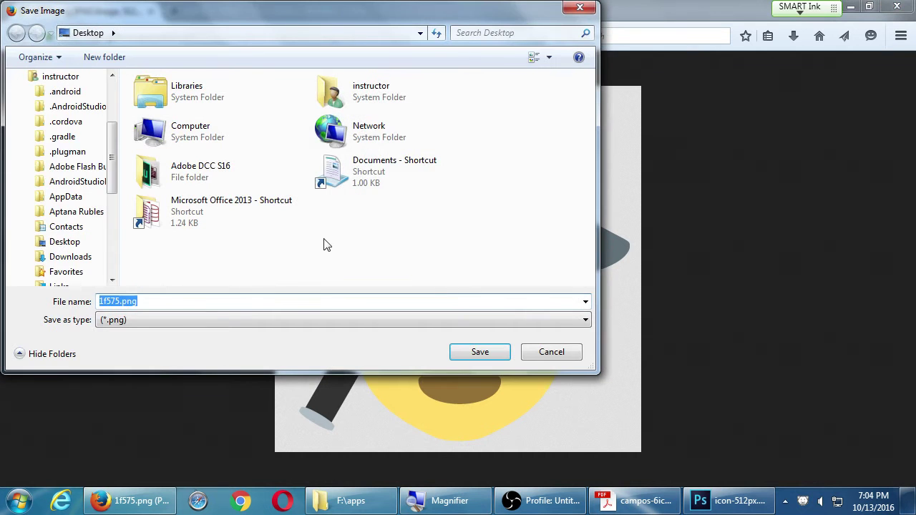
left_click(480, 351)
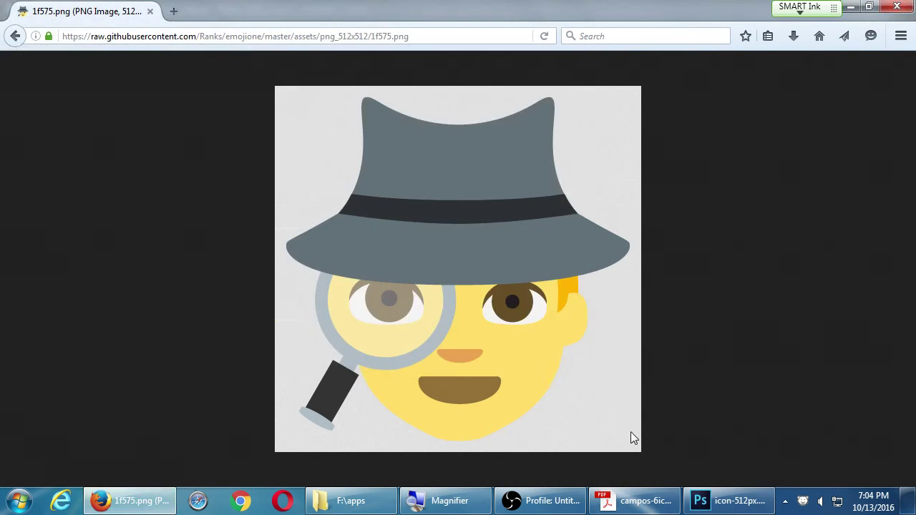
- Switch to Photoshop and open 1f575.png from the Desktop as a new document
left_click(729, 500)
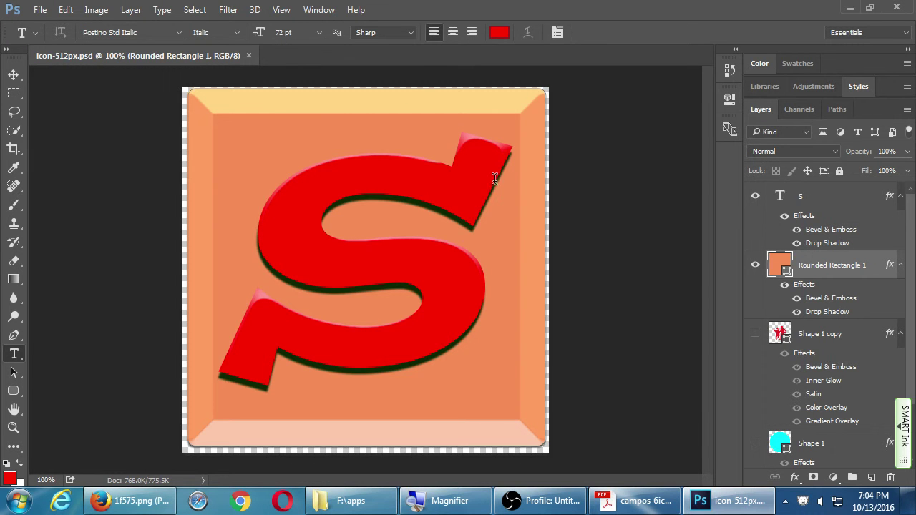
left_click(40, 11)
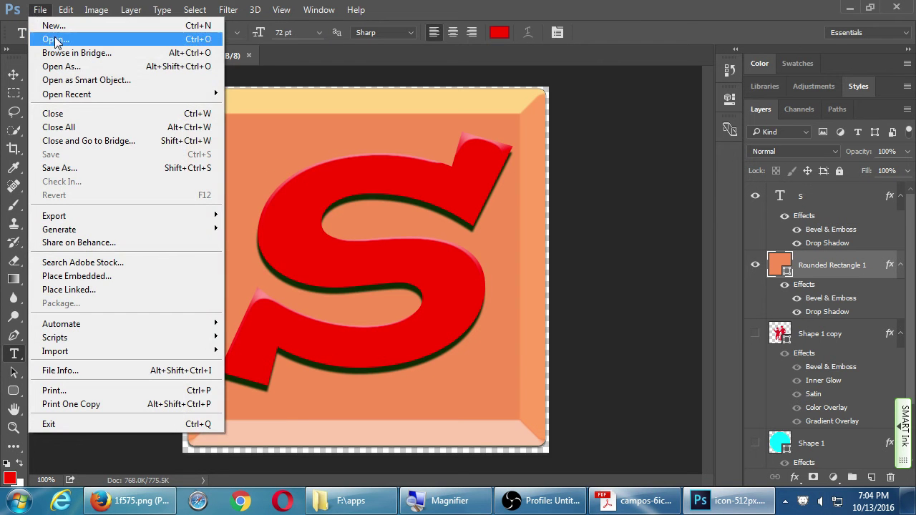
left_click(55, 39)
left_click_drag(114, 208, 113, 102)
left_click(50, 157)
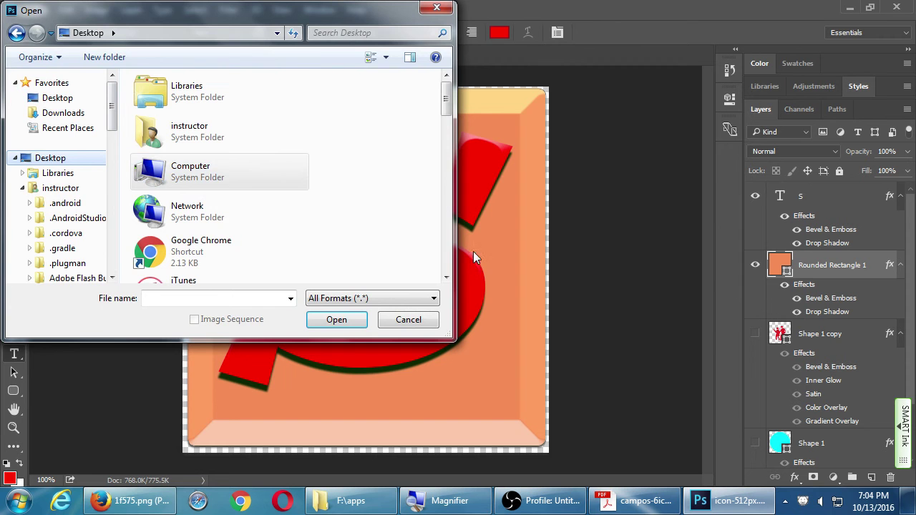
left_click_drag(455, 252, 735, 251)
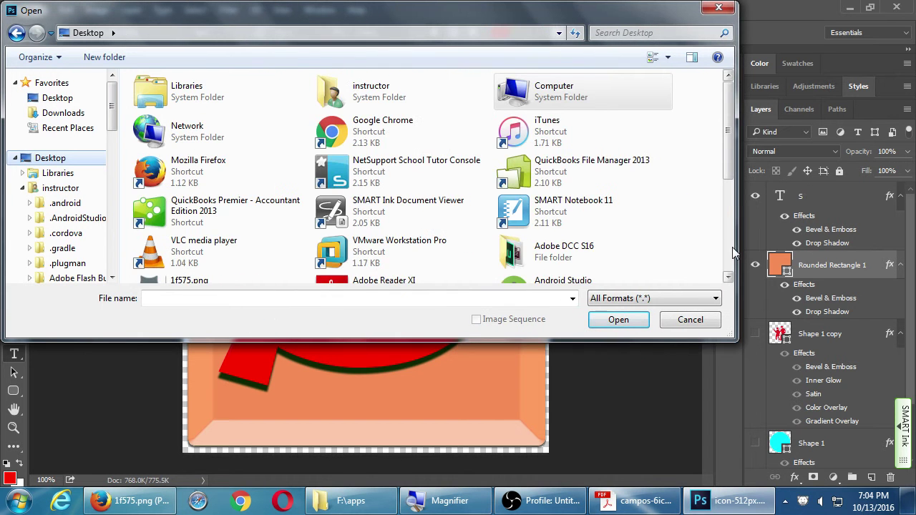
scroll(730, 251, "down", 3)
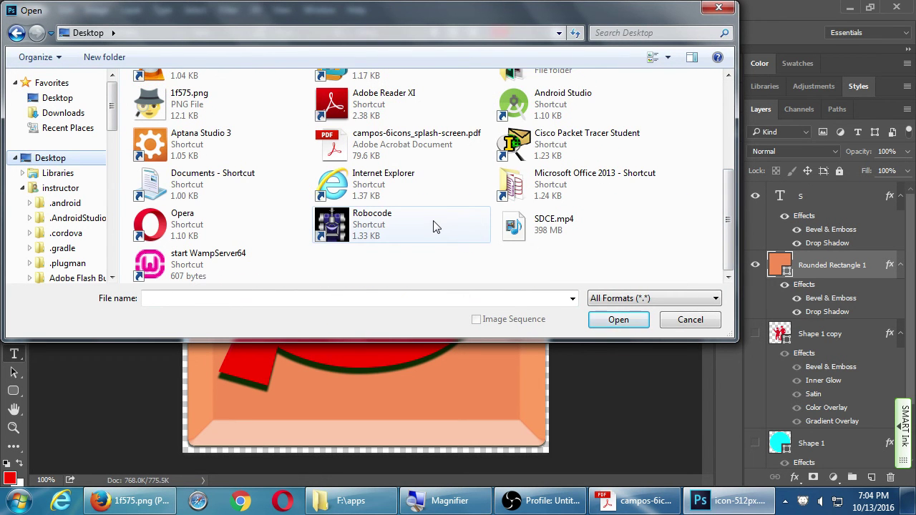
double_click(181, 105)
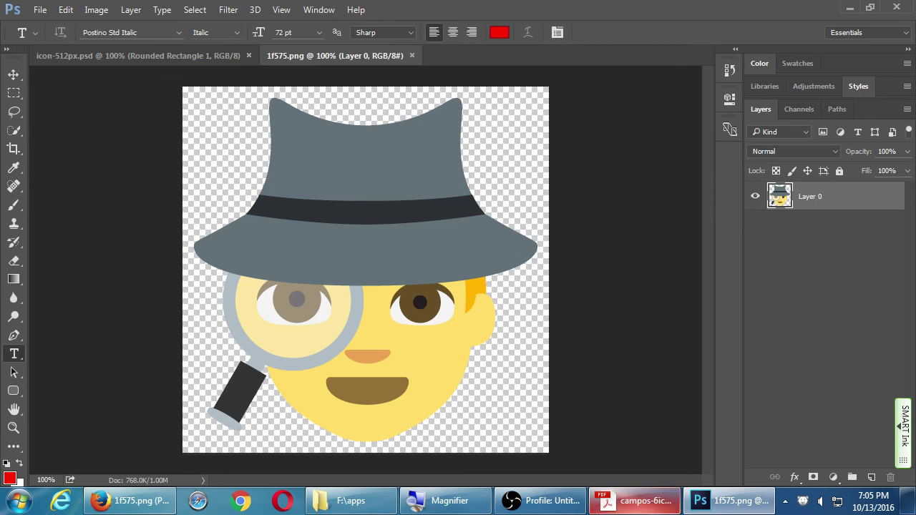
- Return to the EmojiOne gallery in Firefox and open the briefcase emoji's download details
left_click(136, 501)
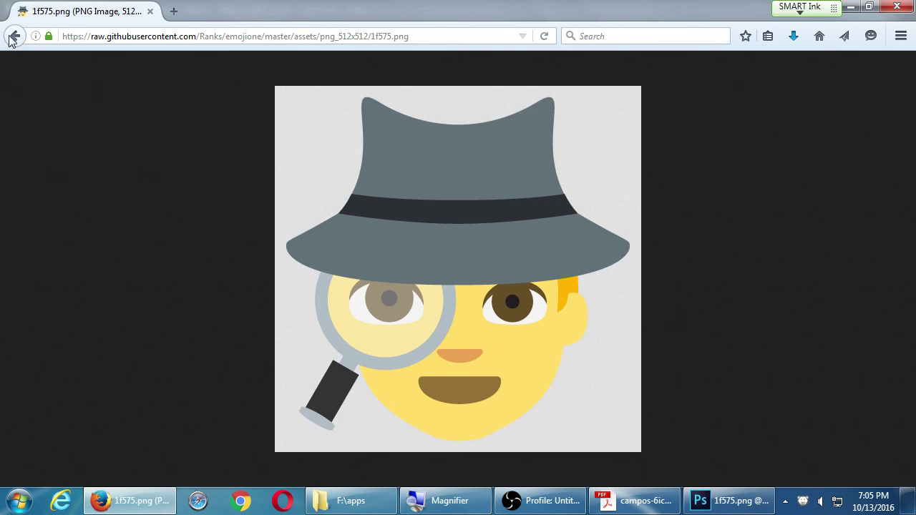
left_click(13, 37)
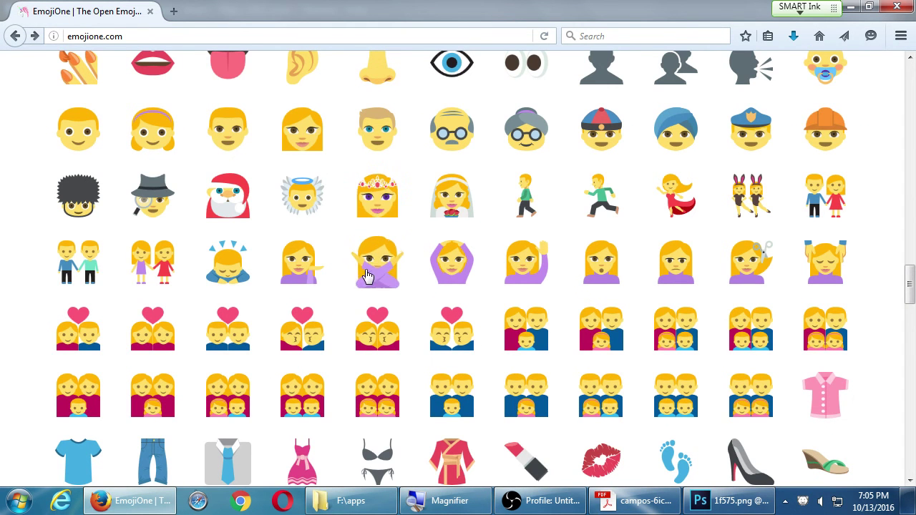
scroll(365, 276, "down", 5)
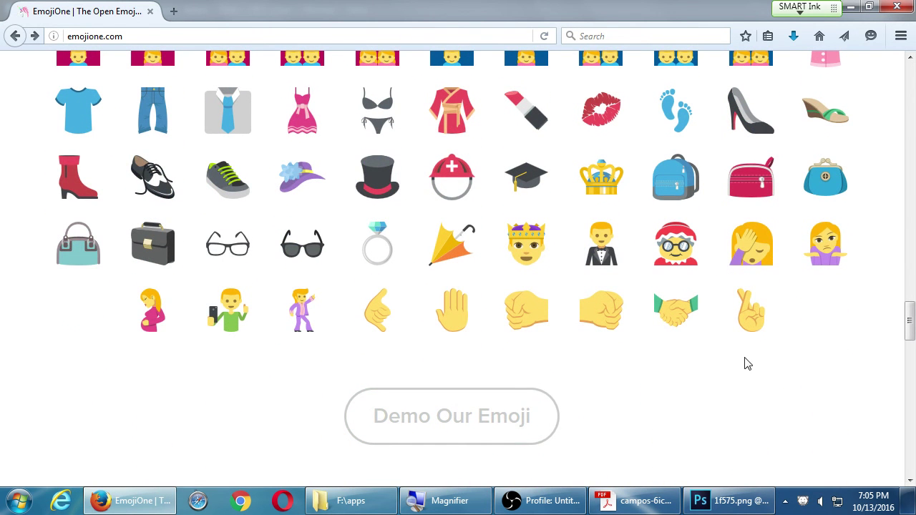
scroll(636, 356, "up", 1)
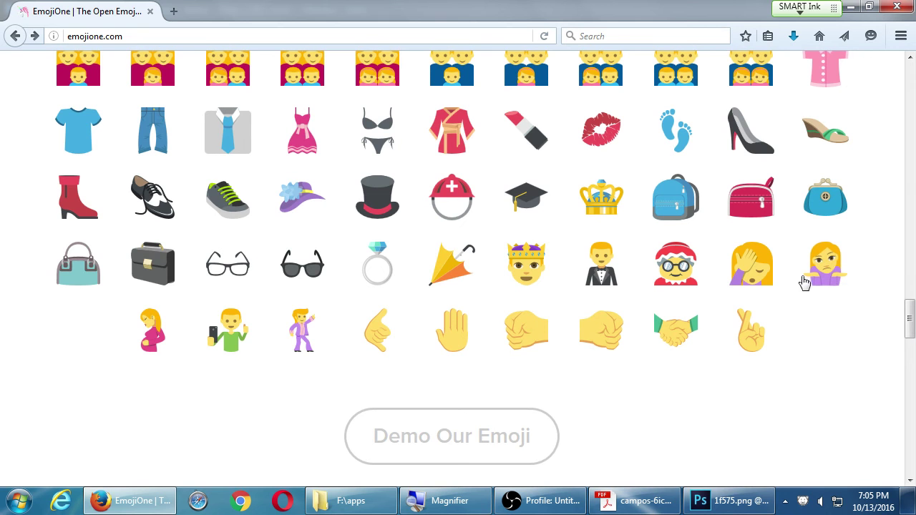
left_click(161, 264)
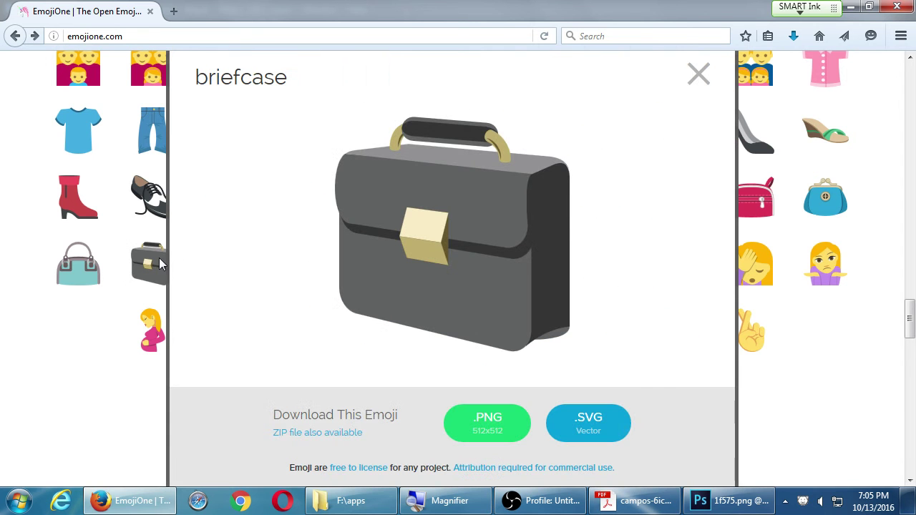
- Save the briefcase emoji's linked SVG vector file to the Desktop as 1f4bc.svg
left_click(585, 422)
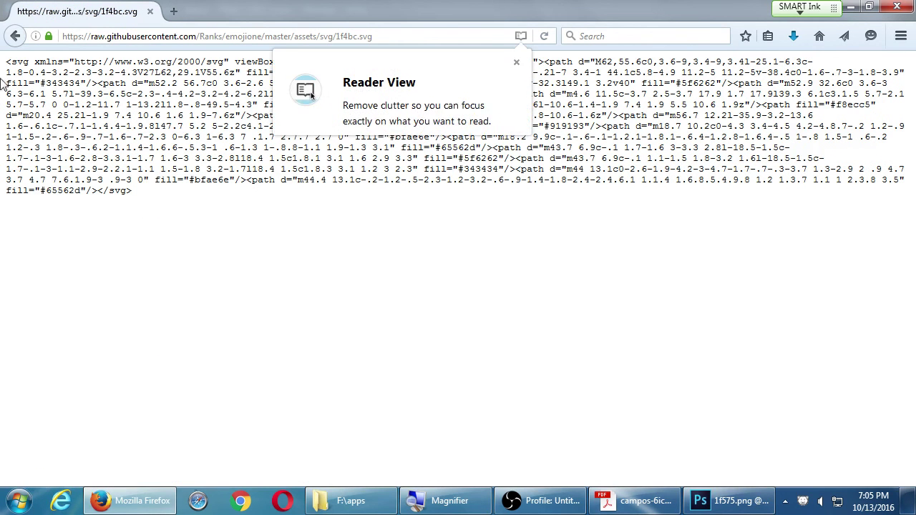
left_click(15, 36)
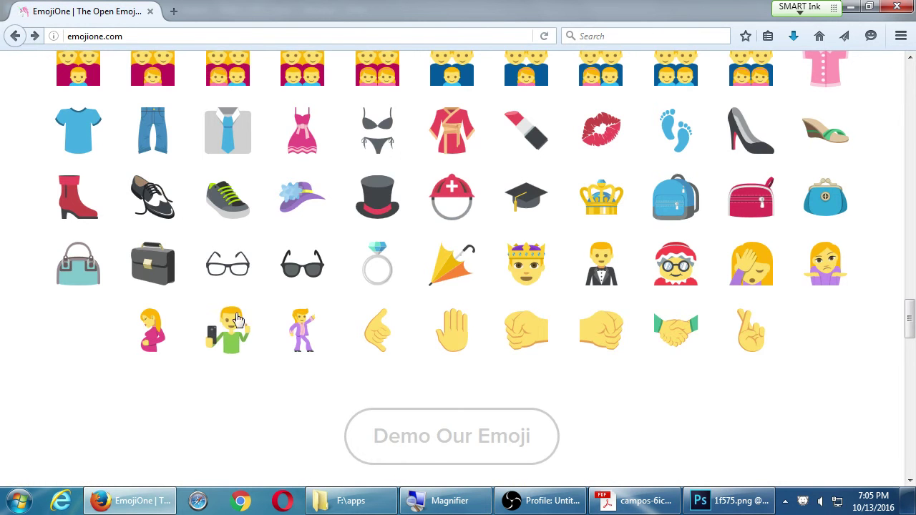
left_click(143, 268)
right_click(599, 422)
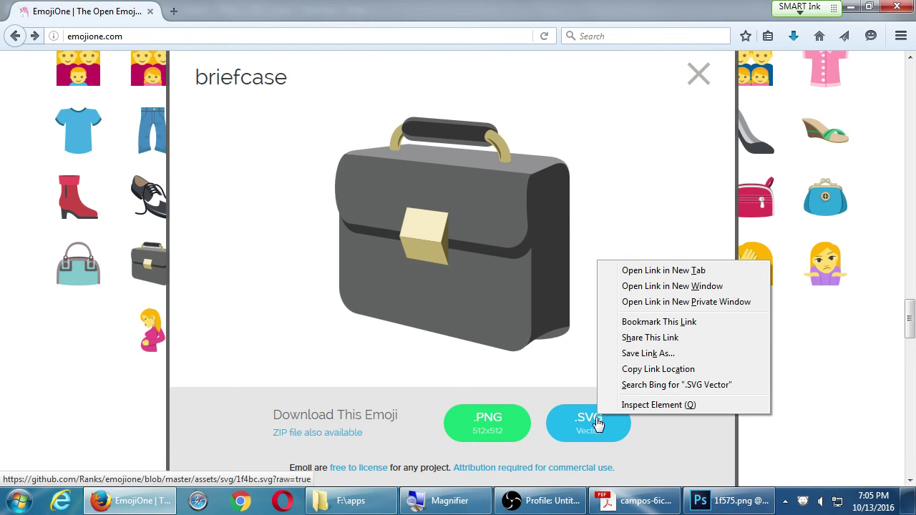
left_click(650, 354)
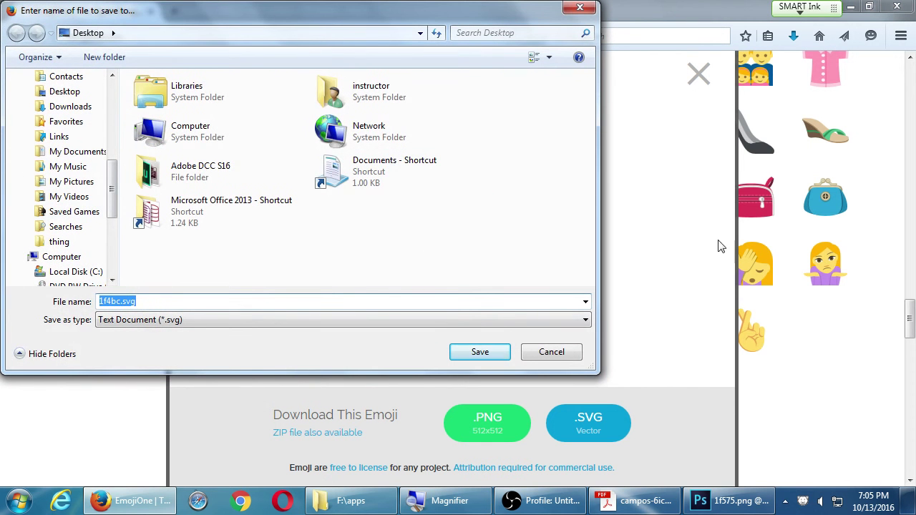
left_click(499, 356)
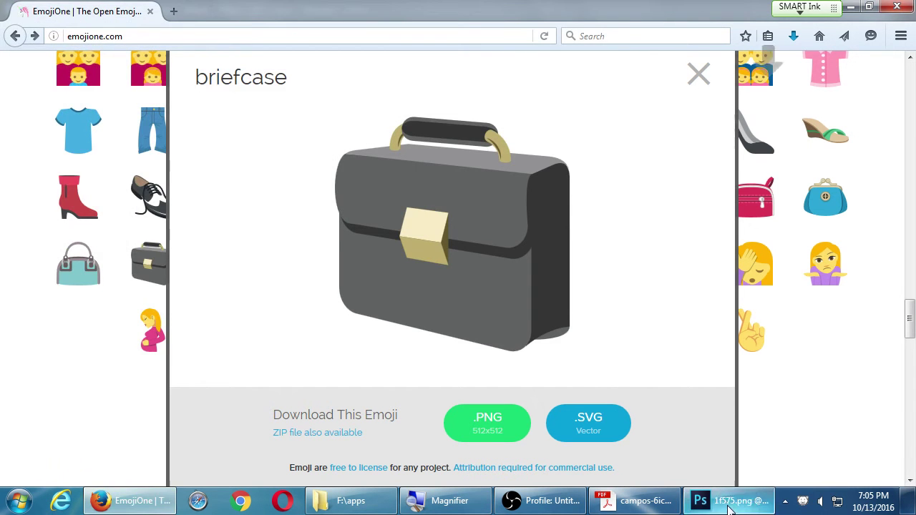
- Switch to Photoshop and open the briefcase file 1f4bc.svg from the Desktop
left_click(724, 500)
key("ctrl+o")
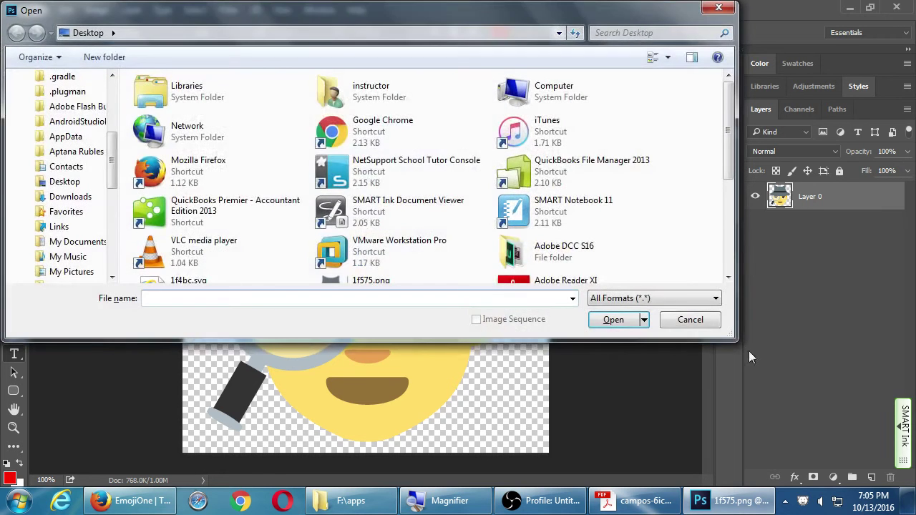
scroll(731, 259, "down", 3)
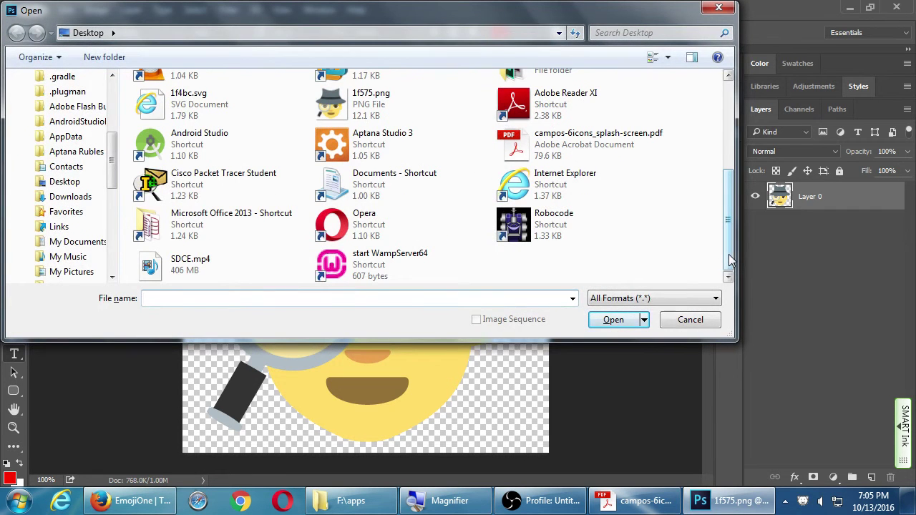
double_click(243, 107)
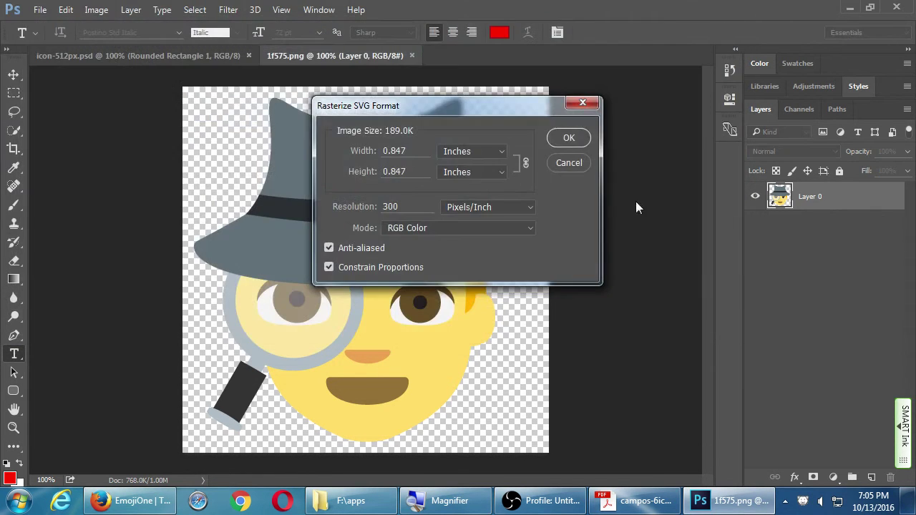
left_click_drag(487, 106, 509, 139)
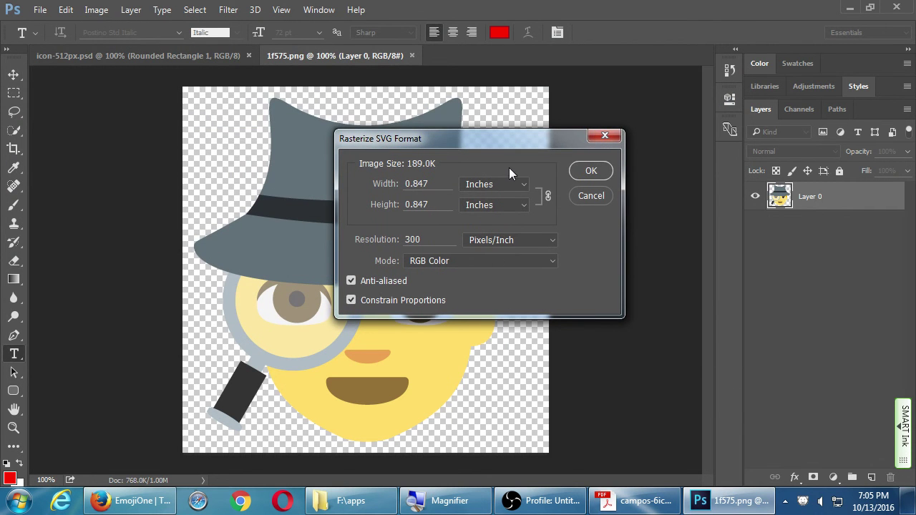
- Change both the width and height units to pixels for rasterizing the SVG
left_click(513, 186)
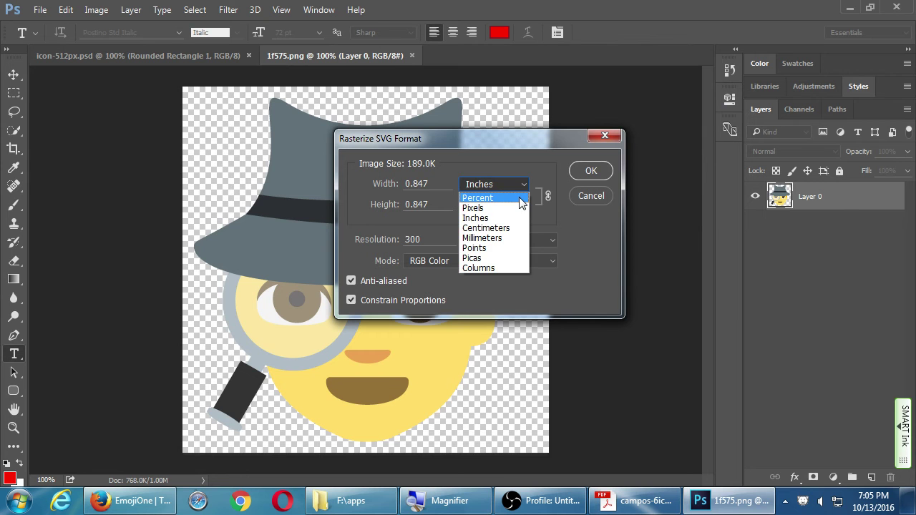
left_click(512, 207)
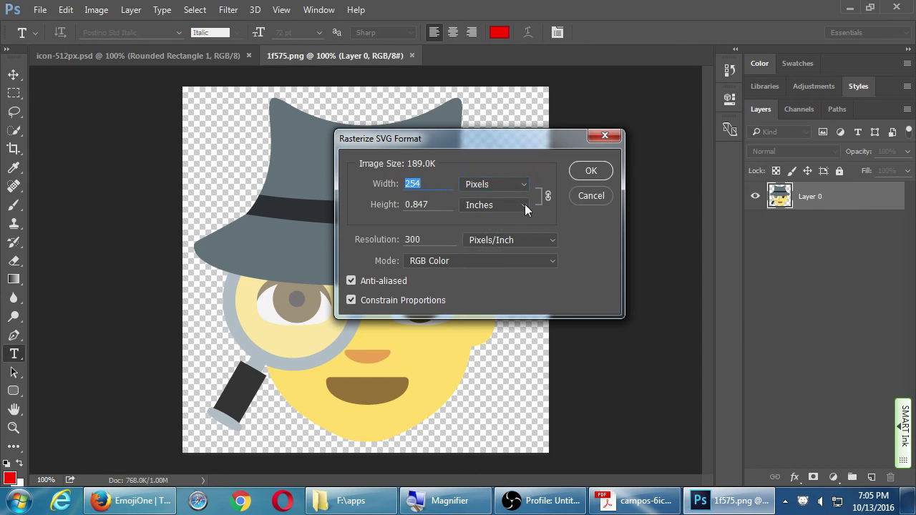
left_click(524, 206)
left_click(527, 227)
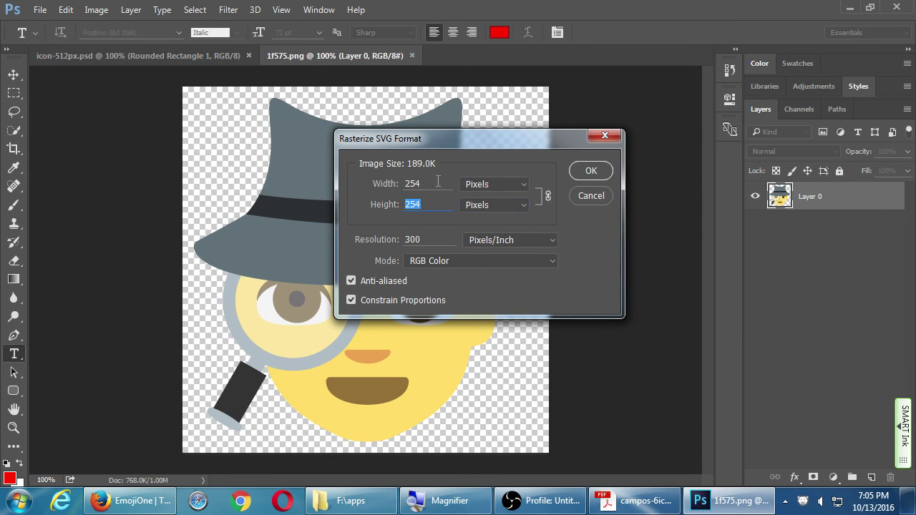
- Enter a width of 512 pixels and a resolution of 72 pixels/inch for the rasterized SVG
key("shift+Tab")
type("512")
key("Tab")
key("Tab")
key("Tab")
key("Tab")
type("72")
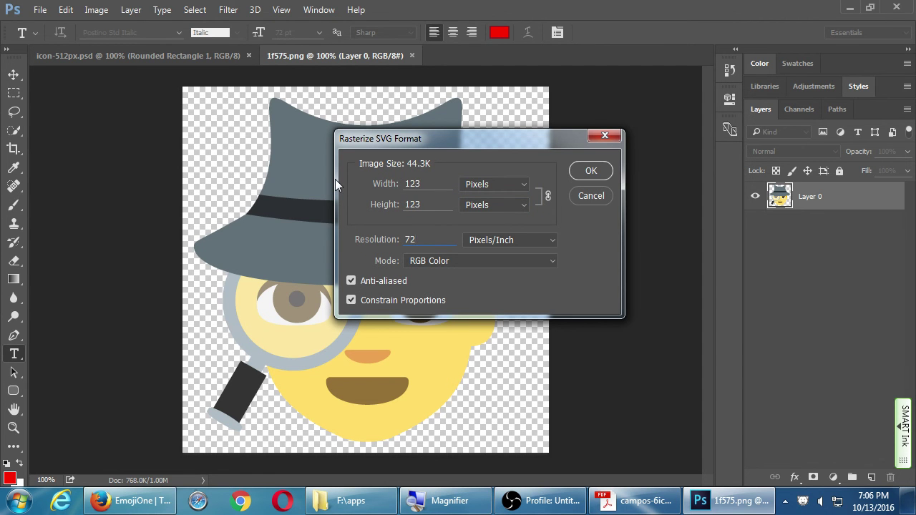
- Re-enter the width as 512 pixels with proportions constrained and rasterize the briefcase SVG
key("shift+Tab")
key("shift+Tab")
key("shift+Tab")
key("shift+Tab")
type("5412")
key("BackSpace")
key("BackSpace")
key("BackSpace")
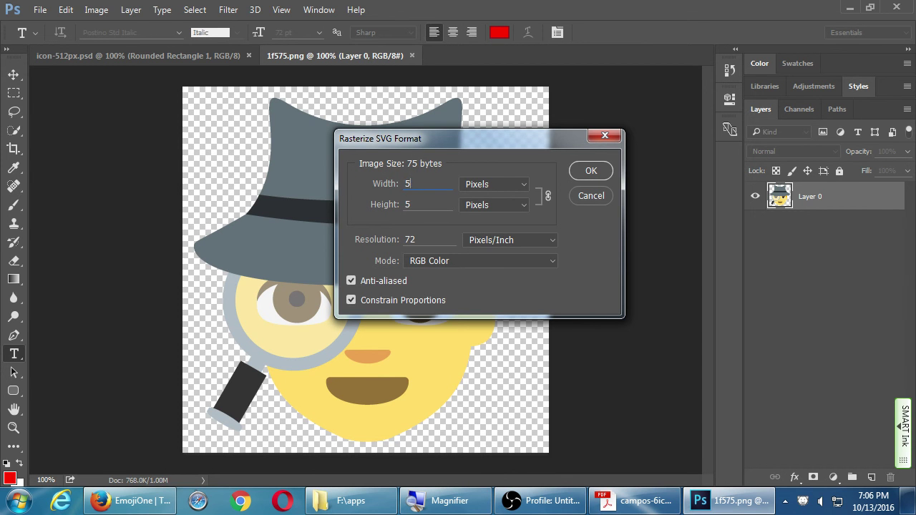
type("12")
key("Tab")
left_click(582, 173)
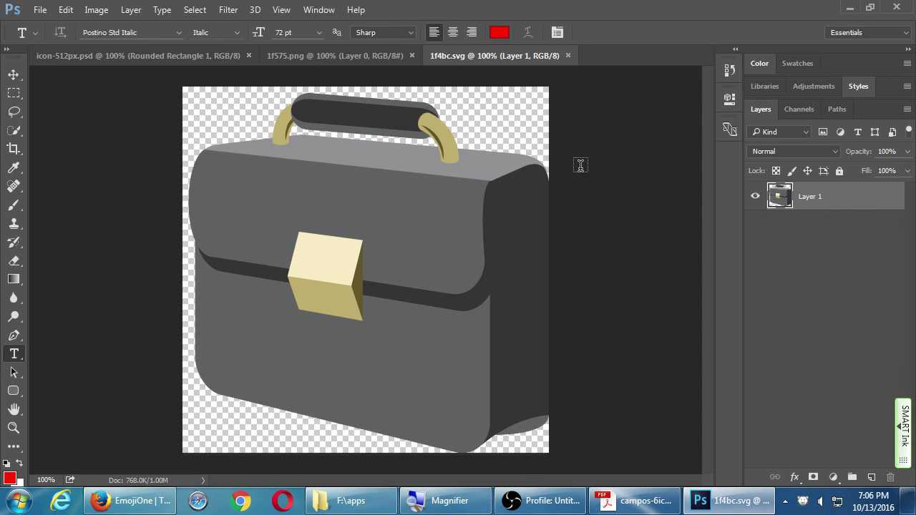
key("a")
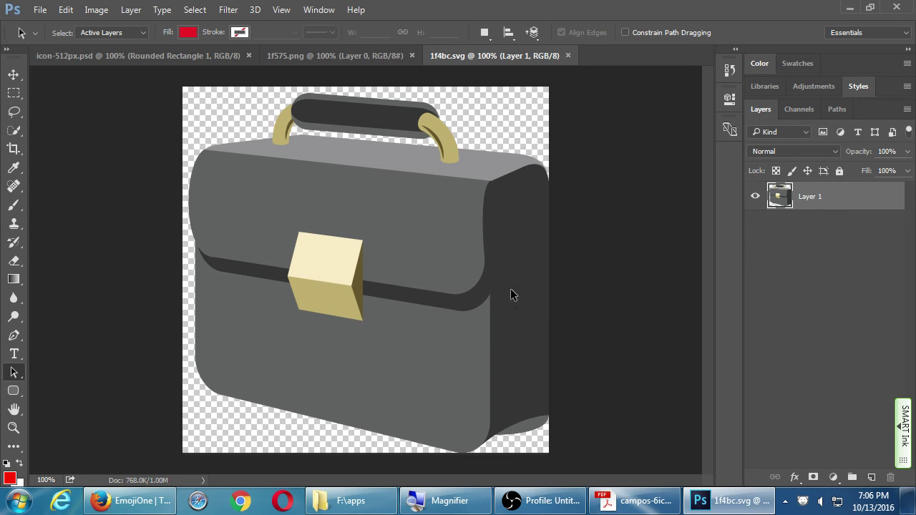
key("w")
left_click(440, 242)
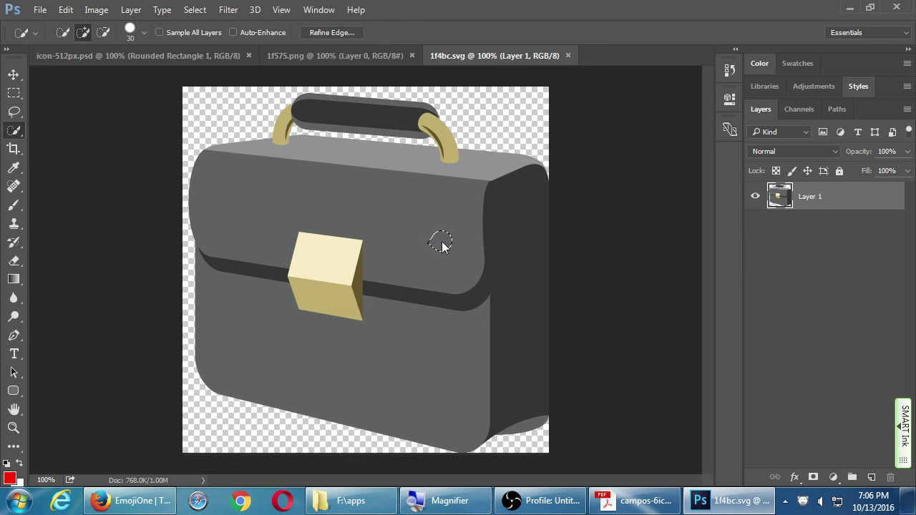
key("ctrl+d")
- Select the briefcase's gray front with the Magic Wand, fill it with the red foreground color and deselect
key("shift+w")
key("shift+w")
key("shift+w")
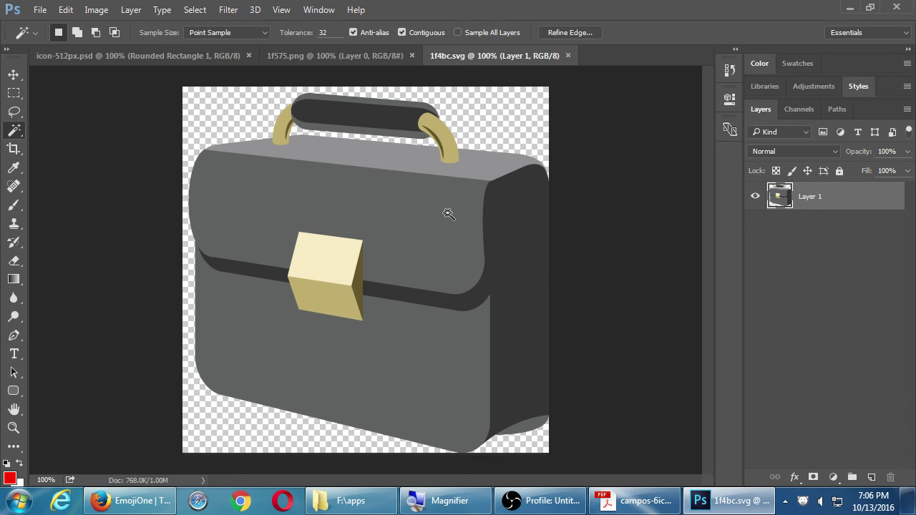
left_click(446, 216)
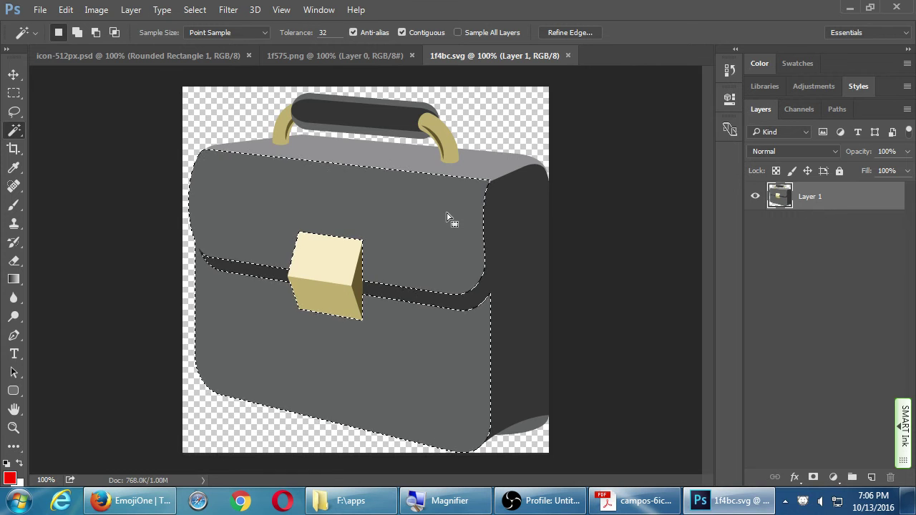
key("alt+BackSpace")
key("ctrl+d")
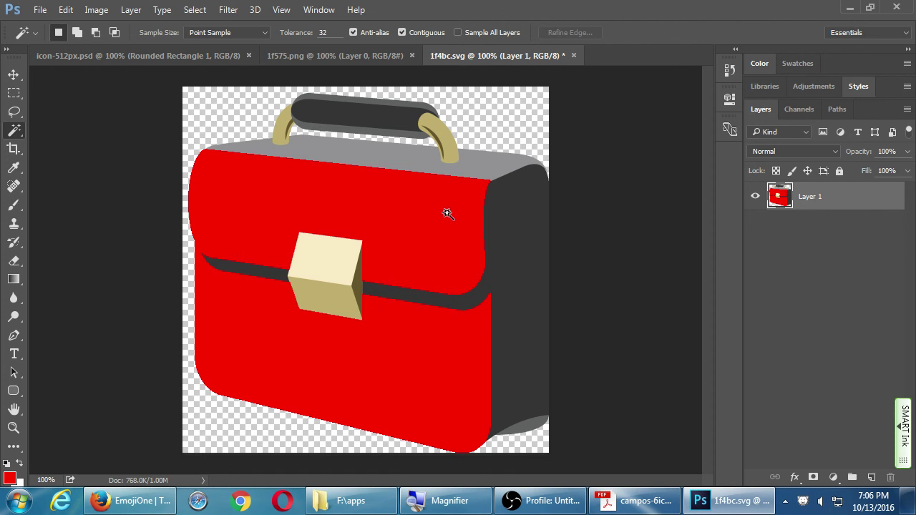
- Undo the red fill on the briefcase's front and clear the selection
key("ctrl+alt+z")
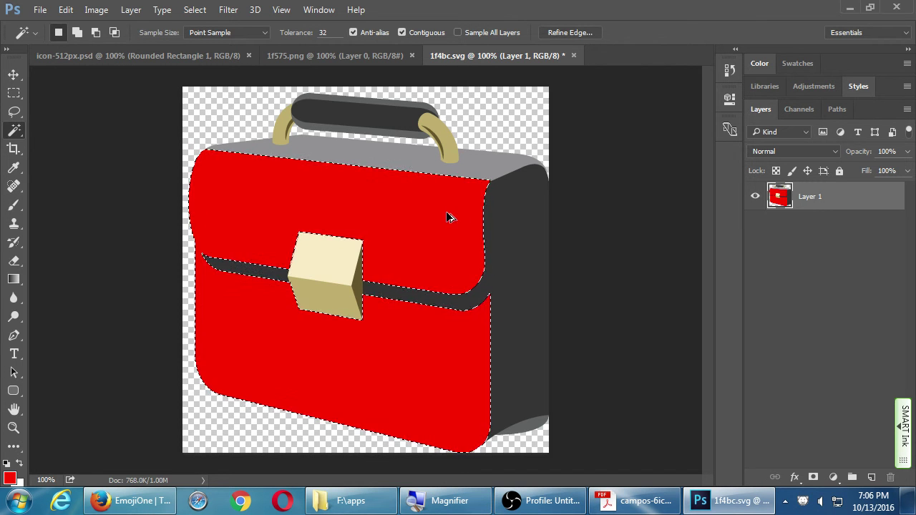
key("ctrl+alt+z")
key("ctrl+d")
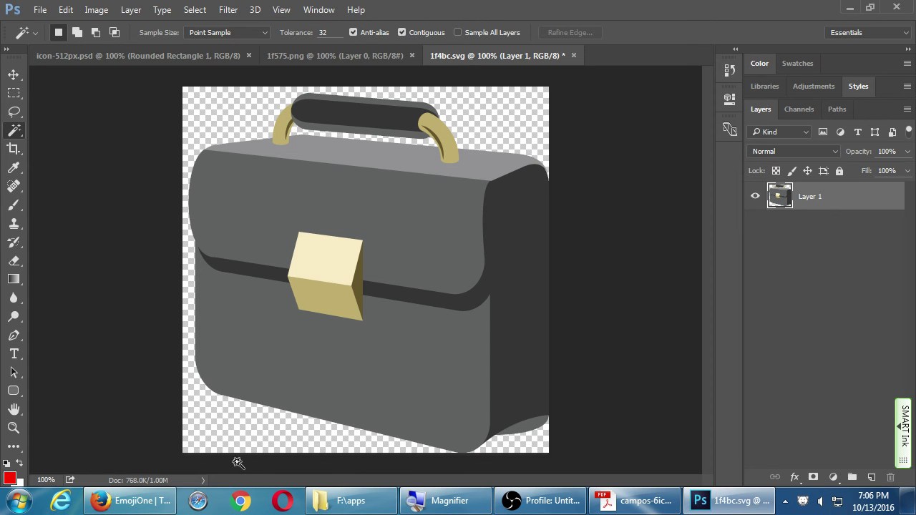
- Return to EmojiOne in Firefox, close the briefcase details and open the site's developers page
left_click(130, 509)
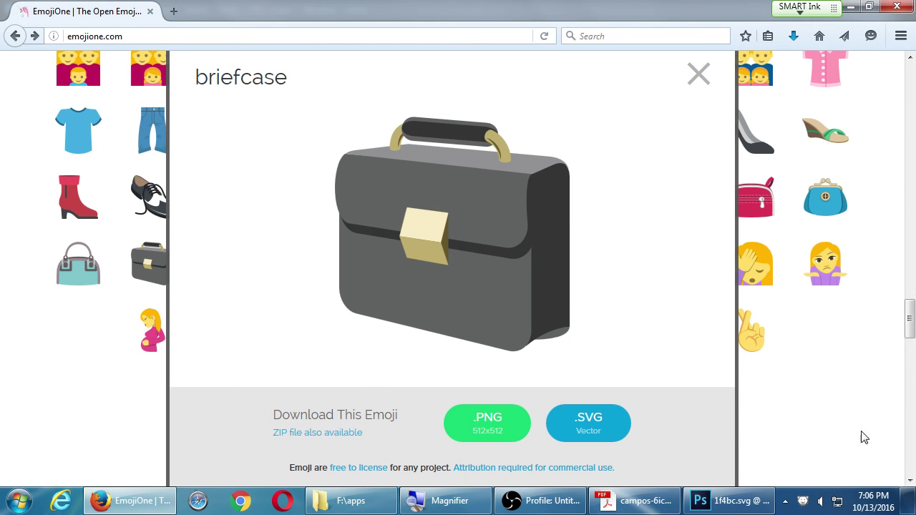
left_click(841, 417)
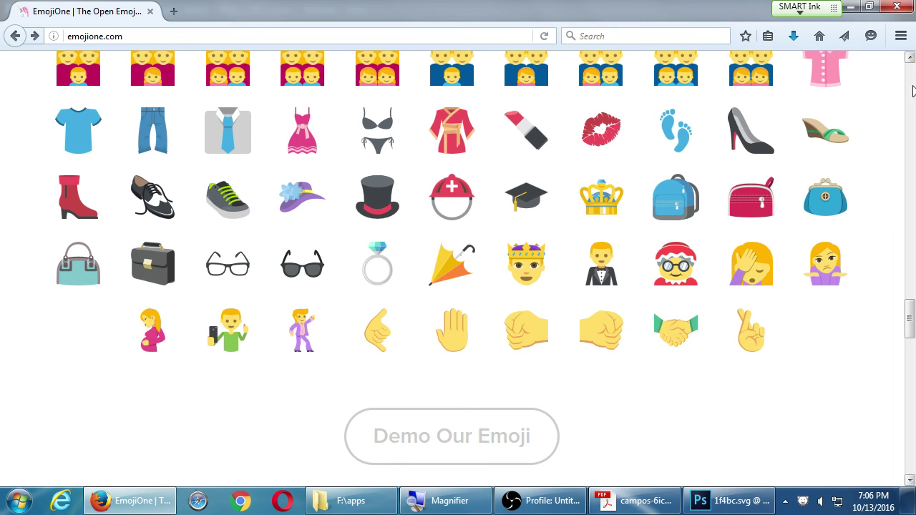
scroll(913, 70, "up", 15)
scroll(913, 70, "up", 5)
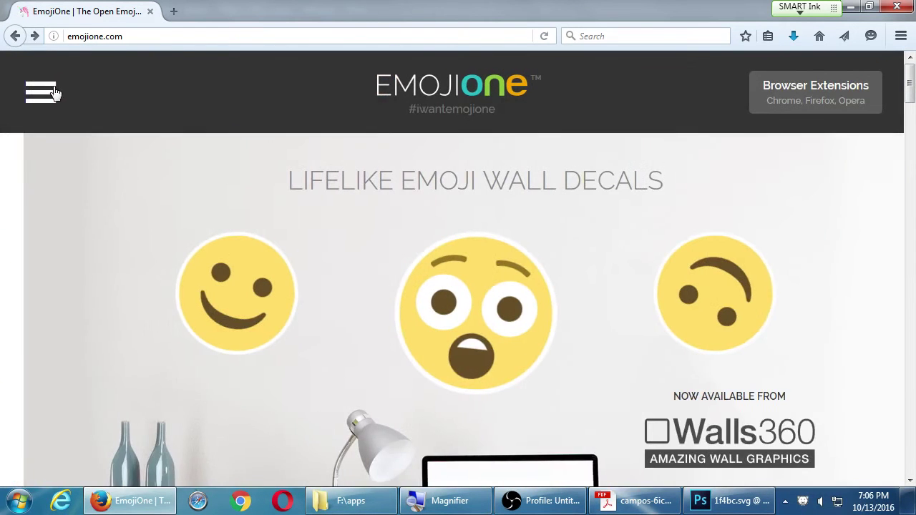
left_click(53, 95)
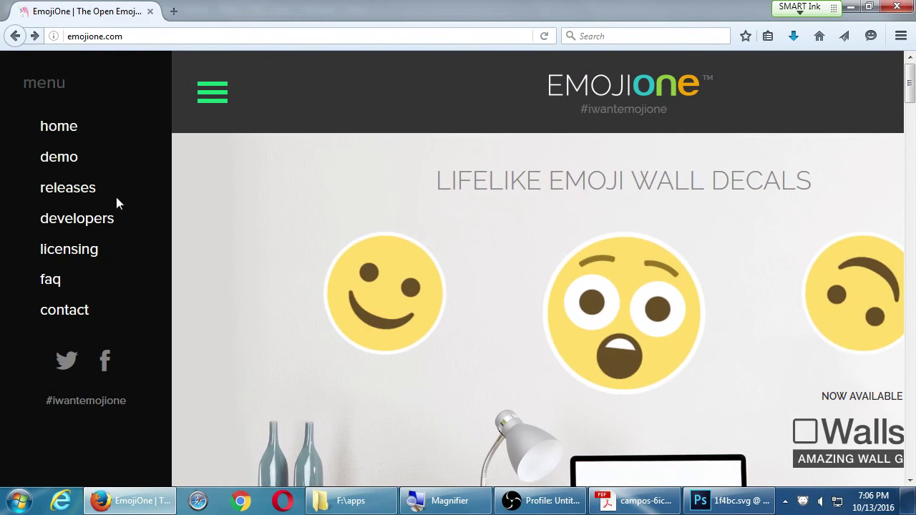
left_click(90, 221)
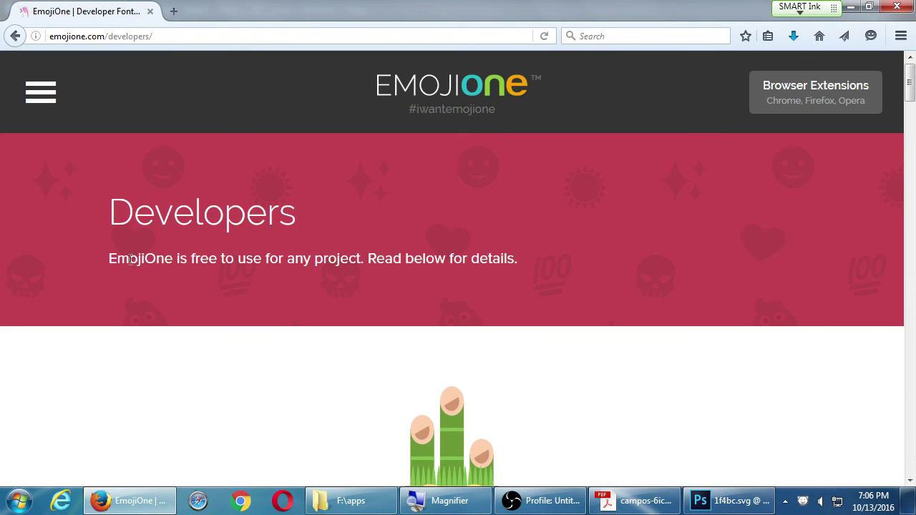
- Review the image file downloads on the developers page, and follow the link to the emoji gallery
left_click_drag(909, 79, 903, 173)
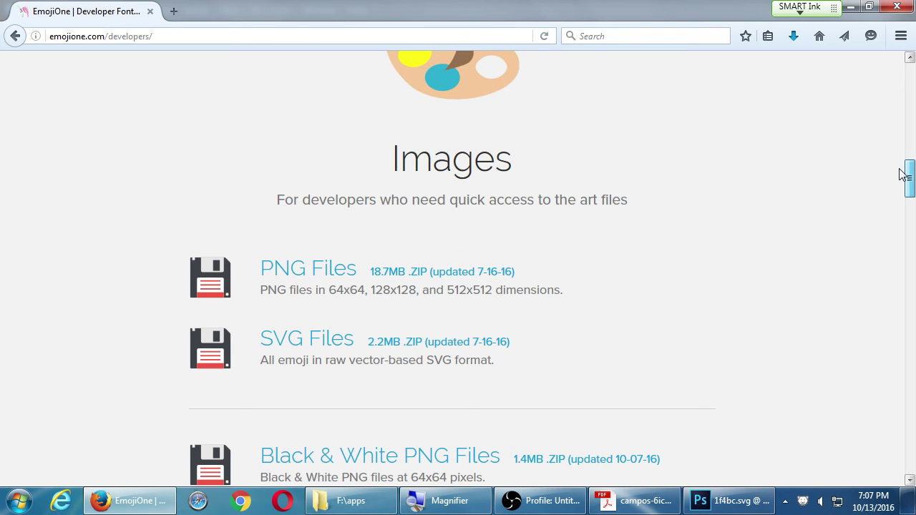
left_click_drag(903, 174, 894, 234)
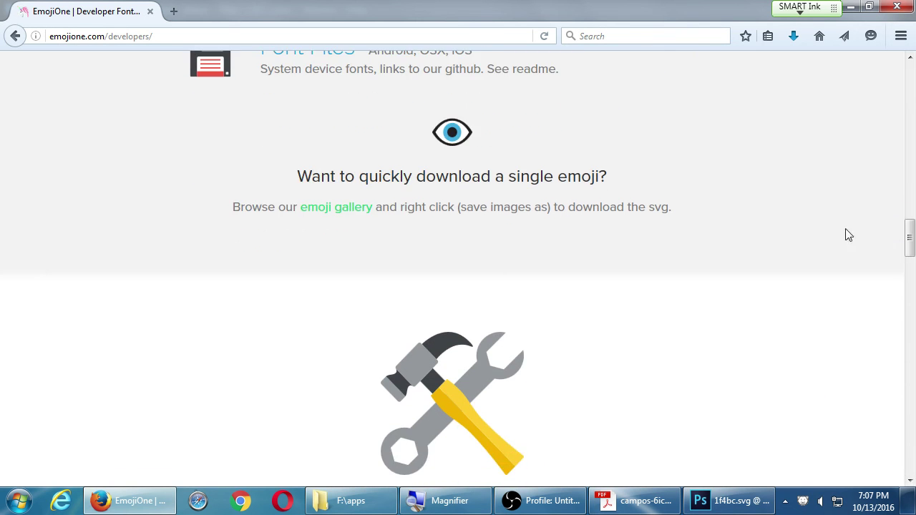
left_click(328, 211)
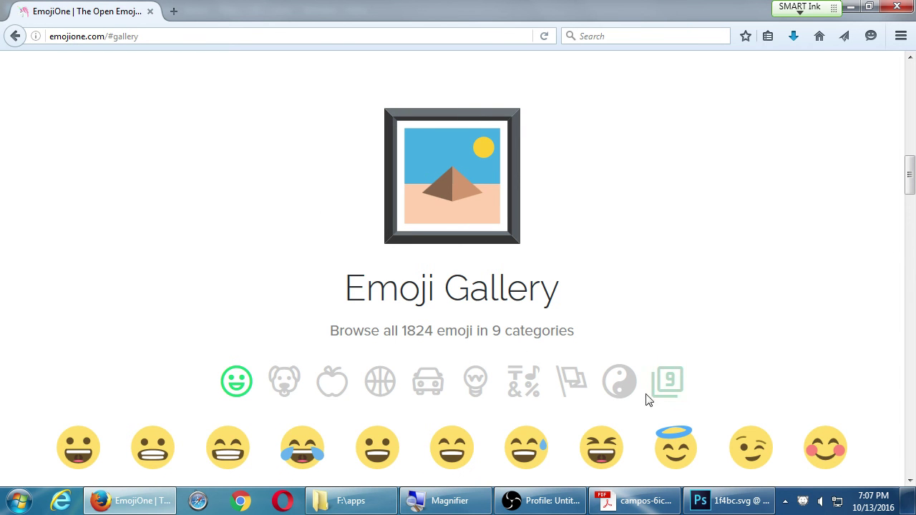
- Show the gallery's yin-yang category and examine its emoji in different skin tones
left_click(617, 389)
scroll(599, 313, "down", 5)
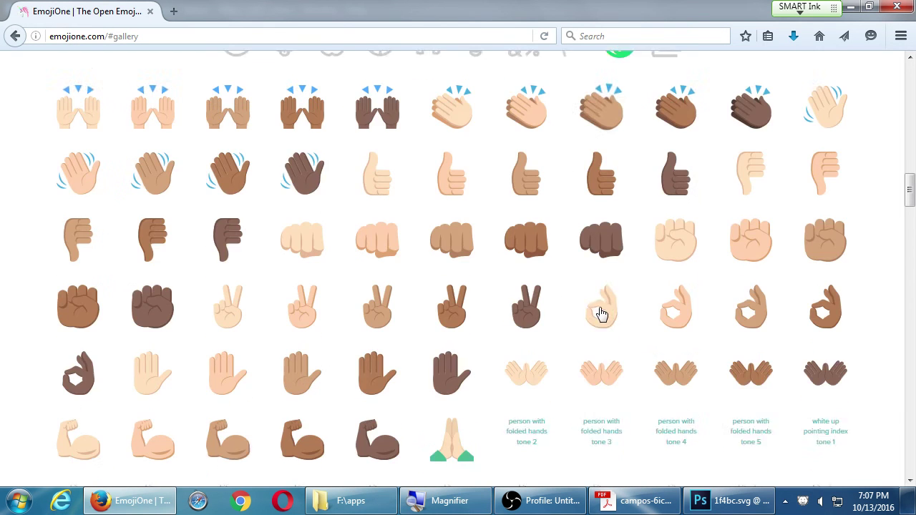
scroll(546, 311, "down", 15)
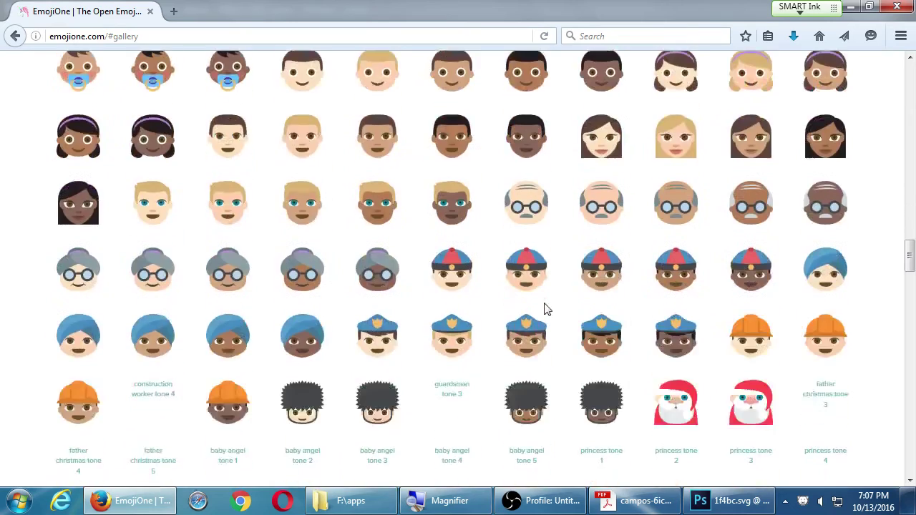
scroll(546, 309, "down", 7)
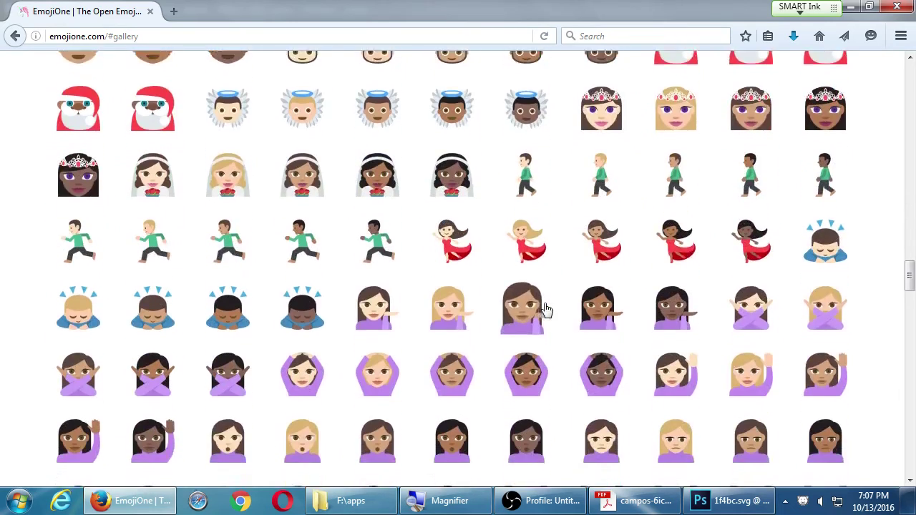
scroll(546, 309, "down", 7)
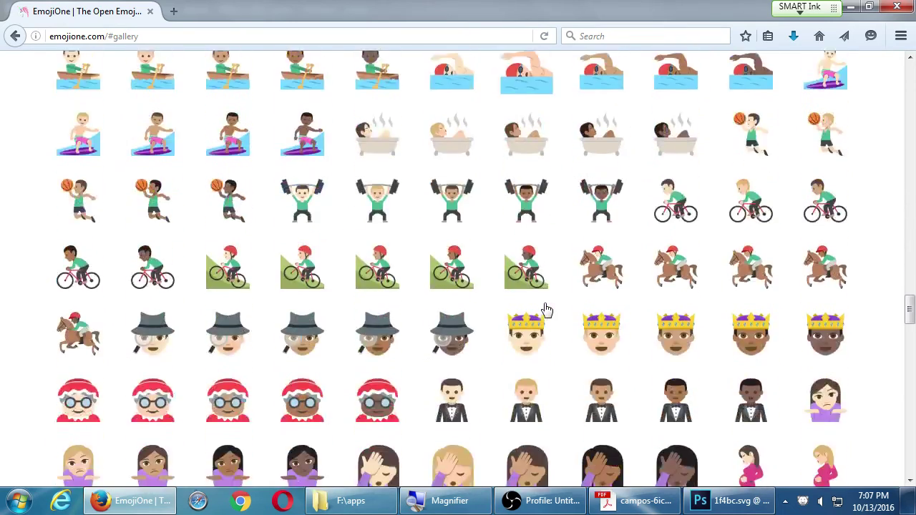
scroll(546, 309, "down", 7)
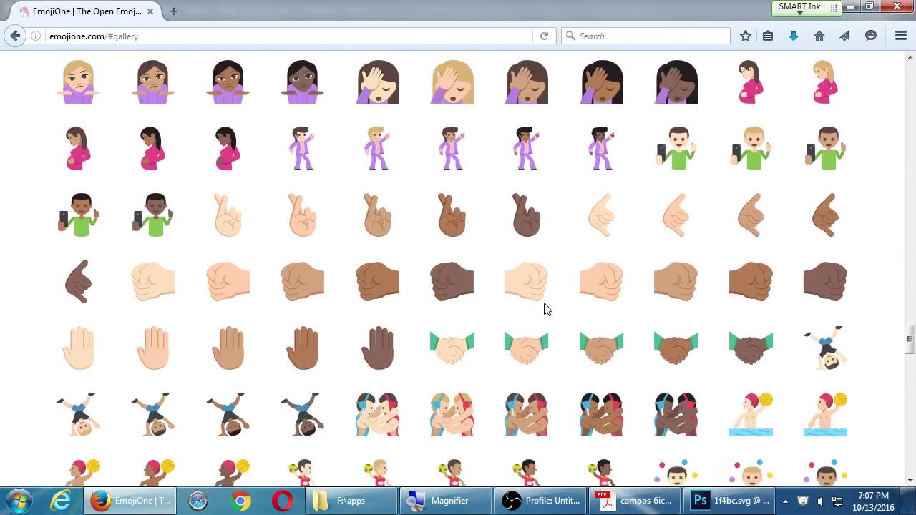
scroll(546, 309, "down", 1)
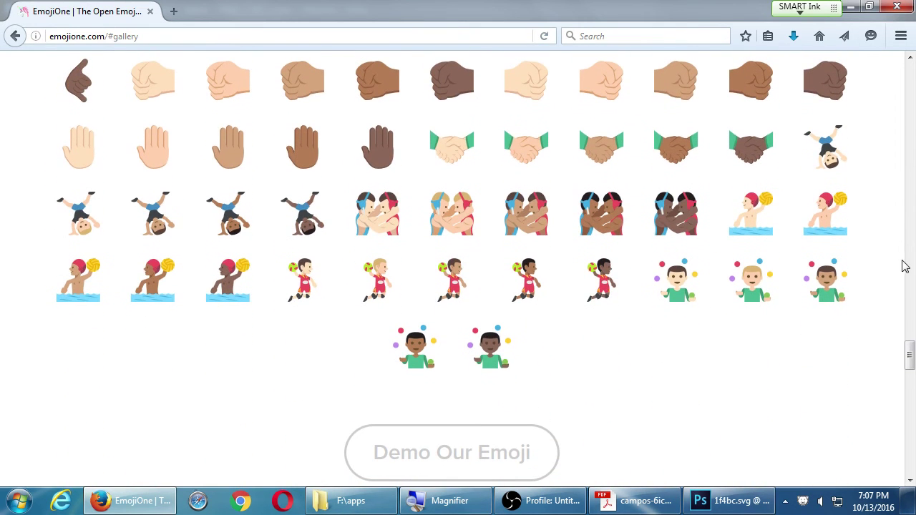
scroll(902, 264, "up", 20)
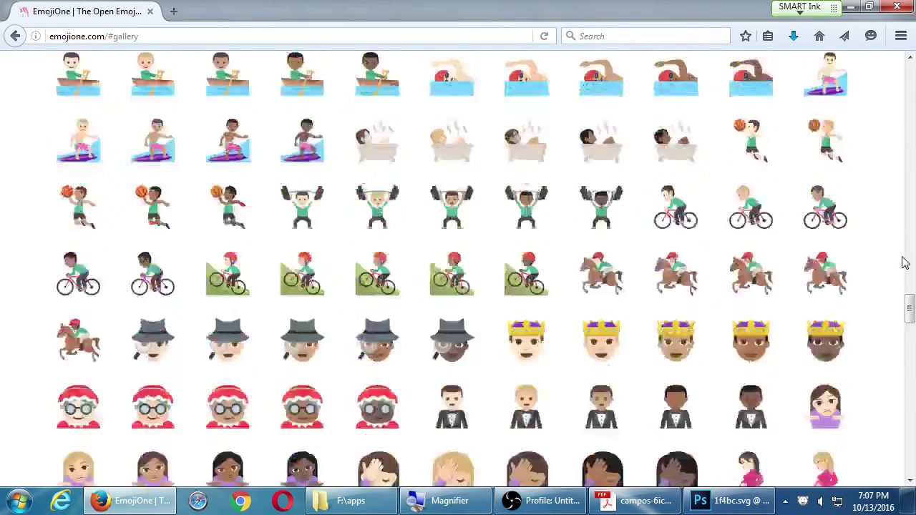
scroll(903, 258, "down", 4)
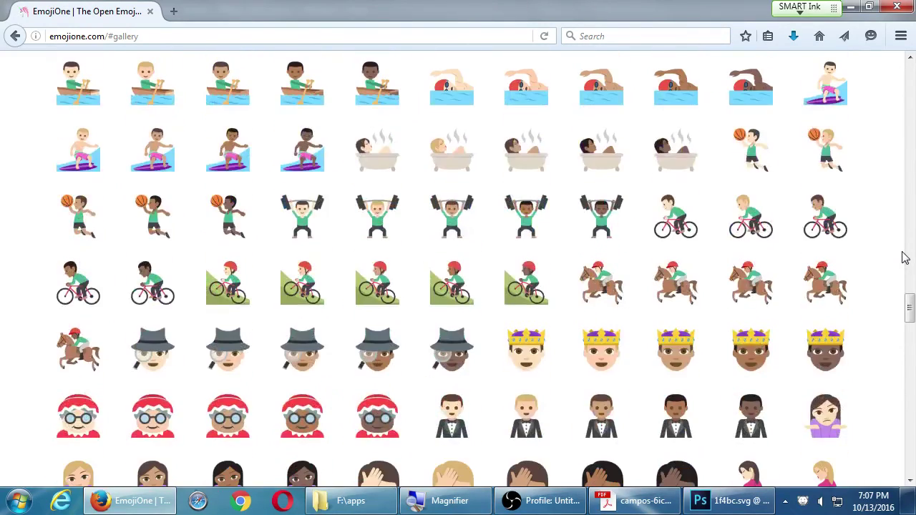
scroll(903, 258, "up", 20)
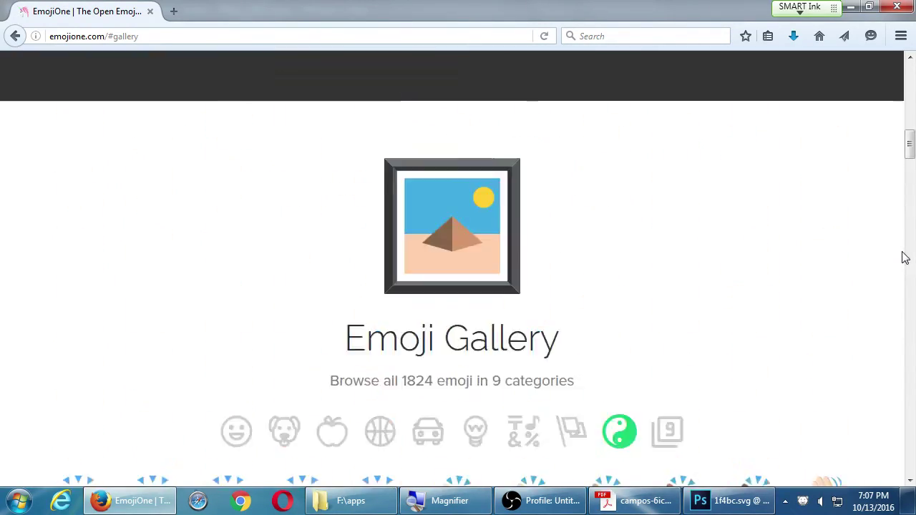
scroll(903, 257, "up", 2)
scroll(422, 322, "down", 2)
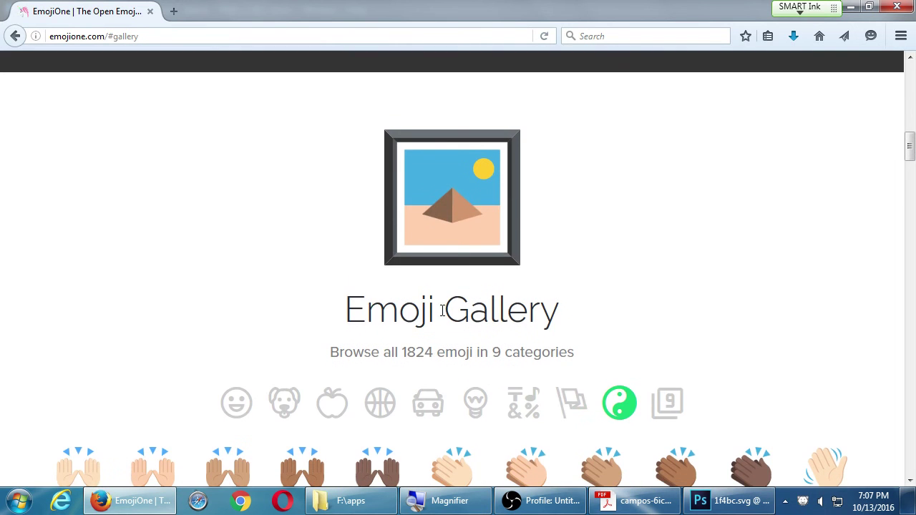
- Show the emoji gallery's flags category, followed by its symbols category
left_click(562, 406)
scroll(553, 377, "down", 3)
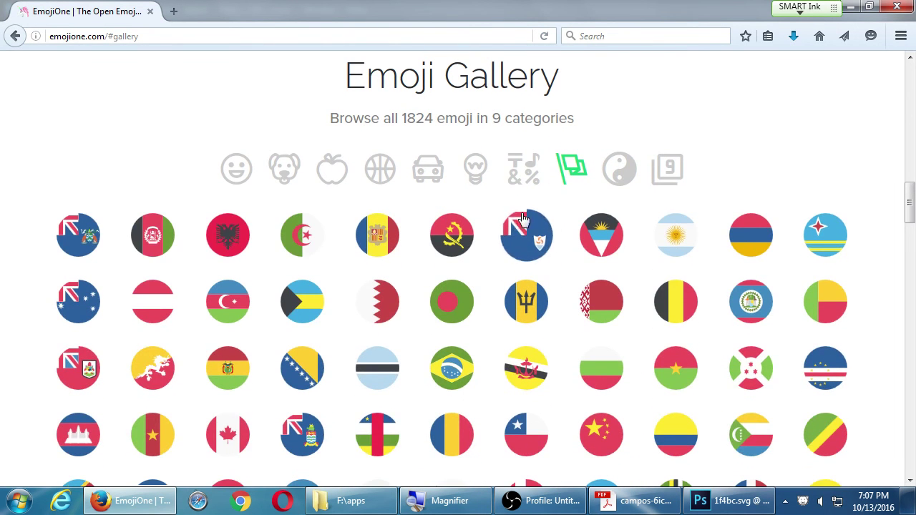
left_click(513, 172)
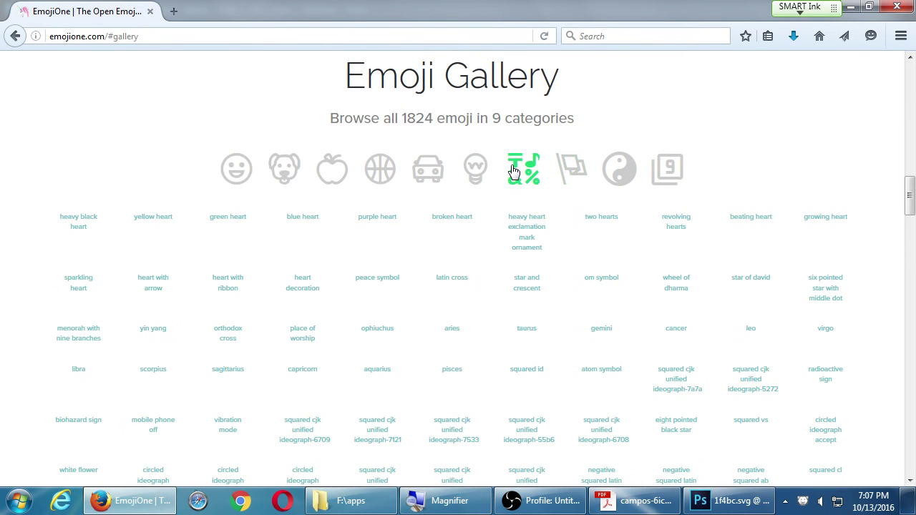
- Open EmojiOne's developers page from the site navigation and review the PNG, SVG, black and white, and font file downloads
scroll(339, 204, "up", 10)
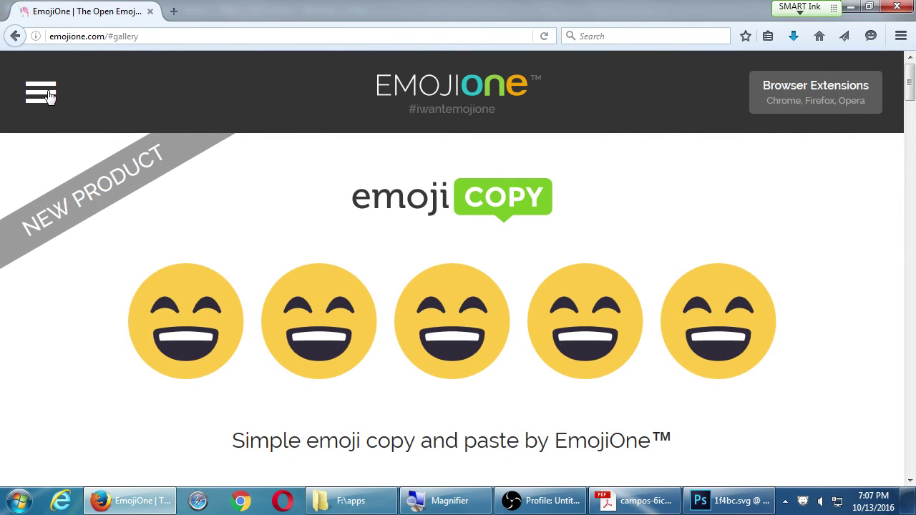
left_click(48, 94)
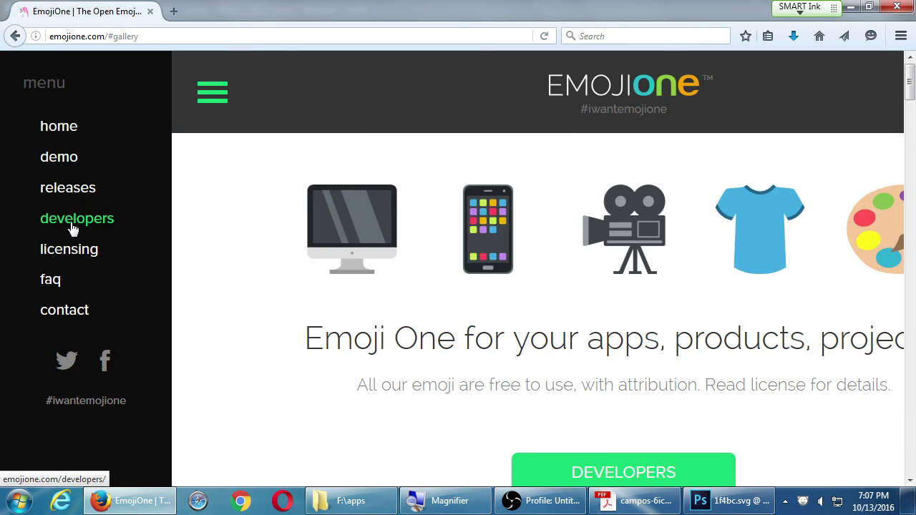
left_click(94, 218)
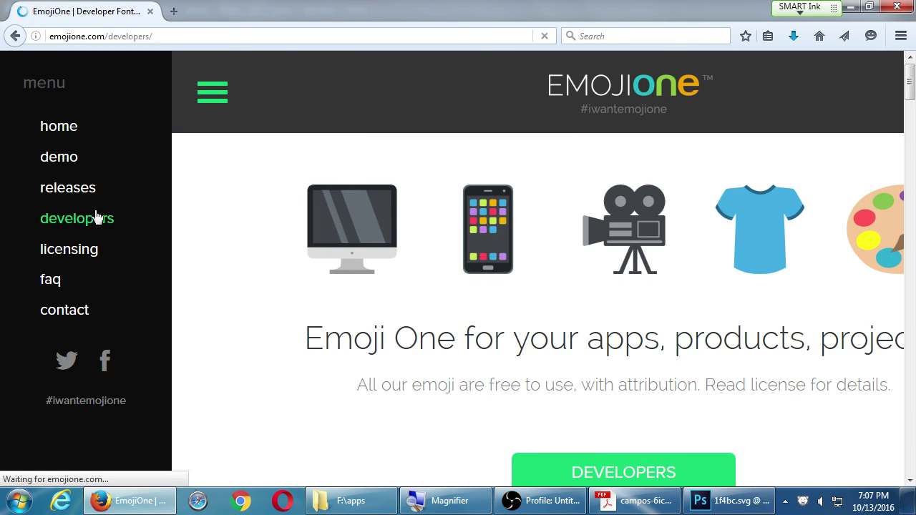
scroll(339, 276, "down", 10)
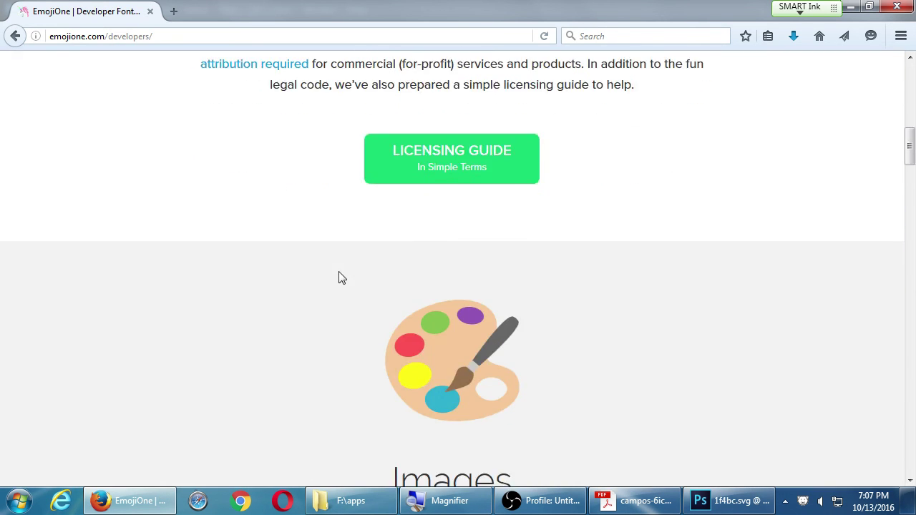
scroll(339, 277, "down", 7)
scroll(327, 225, "up", 2)
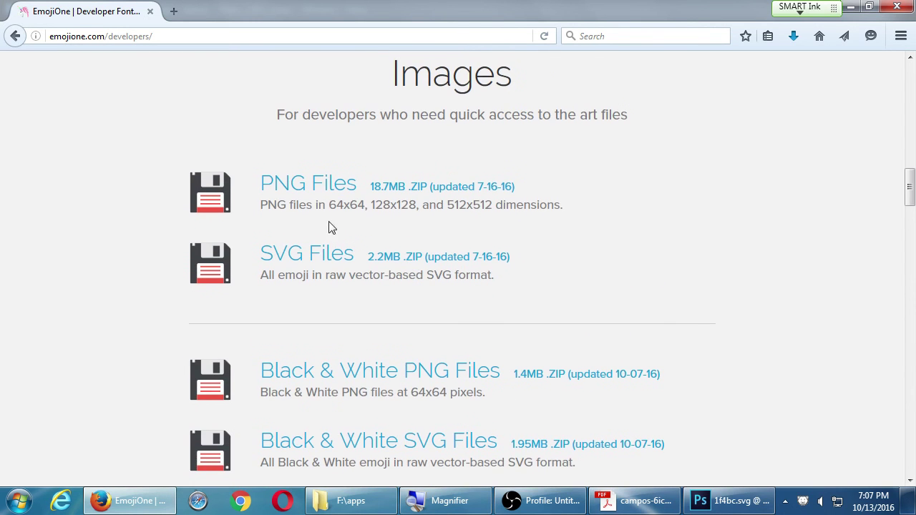
scroll(429, 279, "down", 3)
scroll(357, 334, "down", 5)
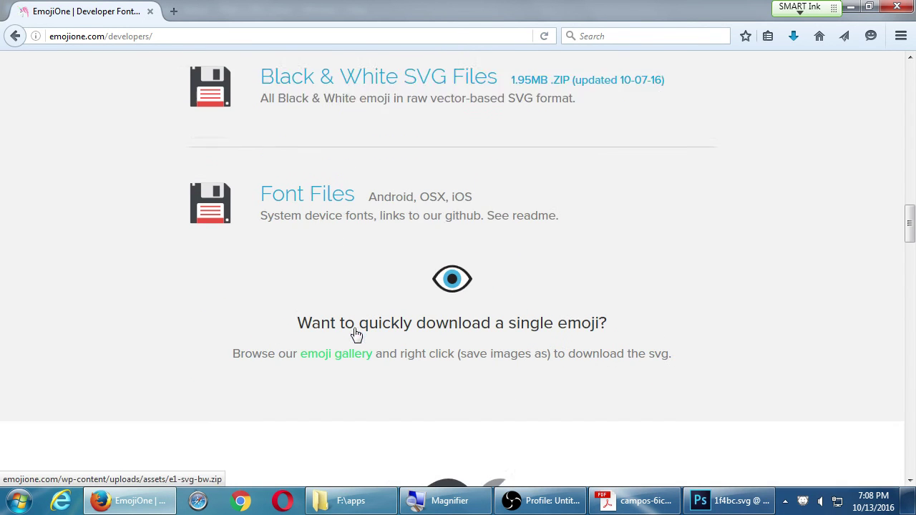
- Examine the developers page's Toolkit and GitHub sections, and return to the Images downloads
scroll(307, 135, "down", 6)
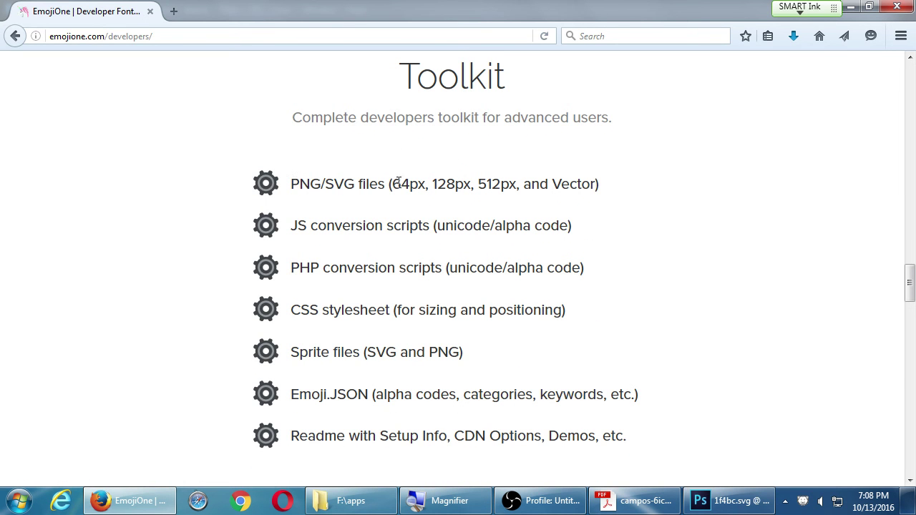
scroll(614, 264, "down", 3)
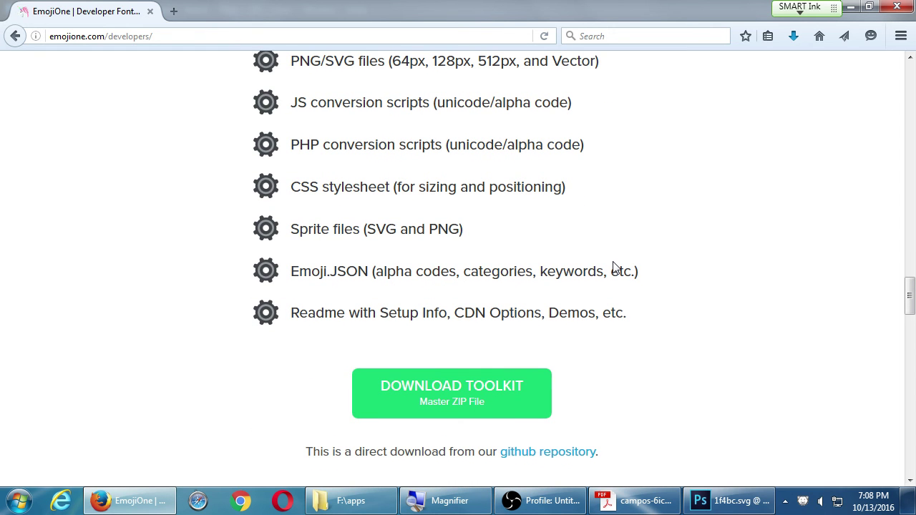
scroll(627, 233, "down", 15)
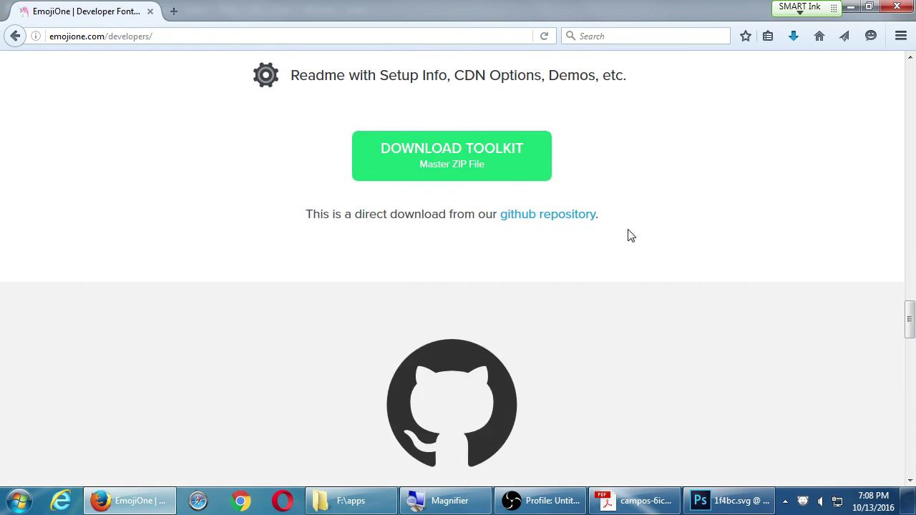
scroll(633, 234, "down", 2)
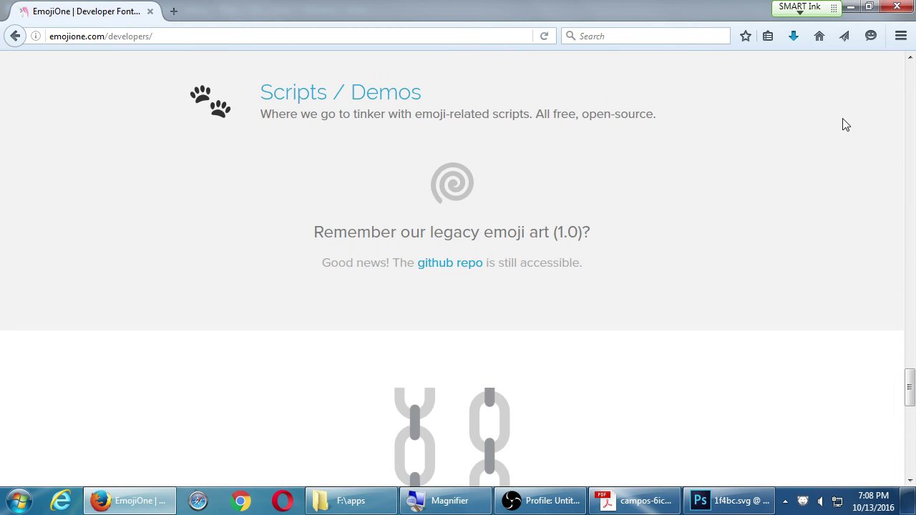
scroll(913, 83, "up", 20)
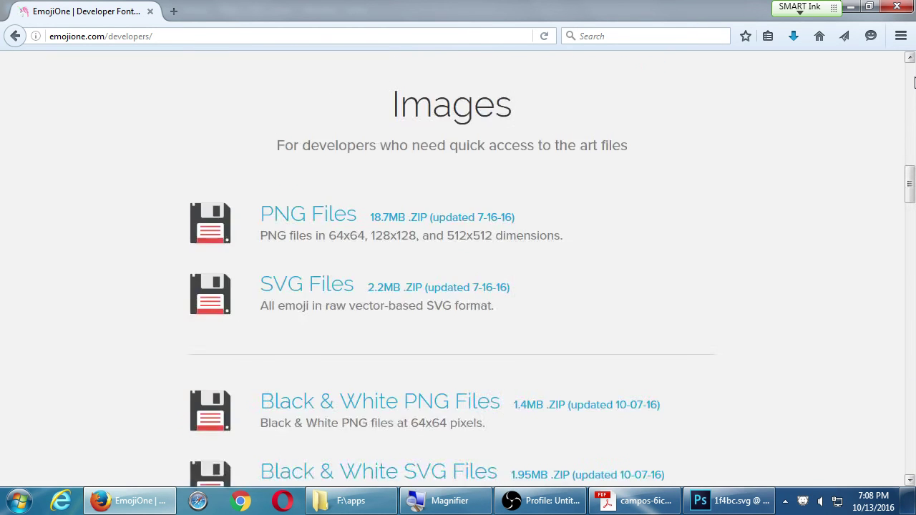
scroll(885, 176, "down", 3)
scroll(873, 176, "down", 12)
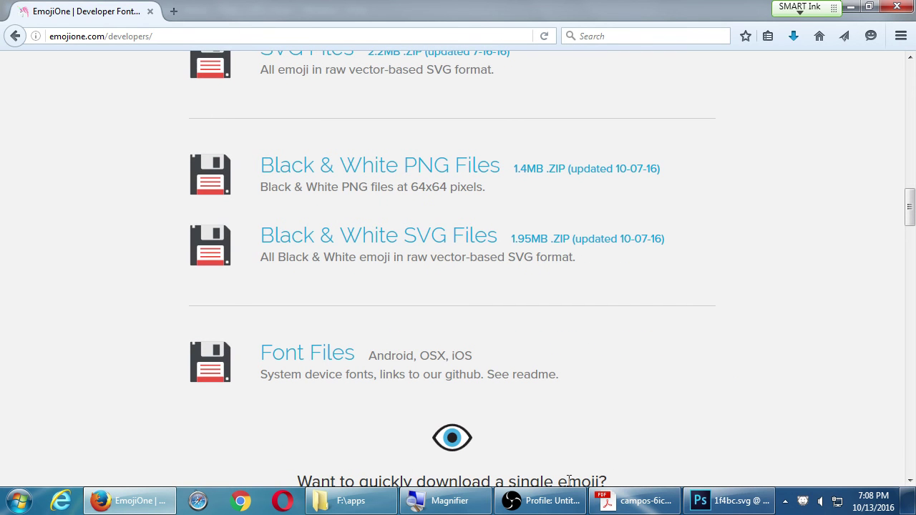
- Switch to Photoshop, consult the required app icon dimensions in the Acrobat instructions PDF, and minimize the PDF
left_click(726, 500)
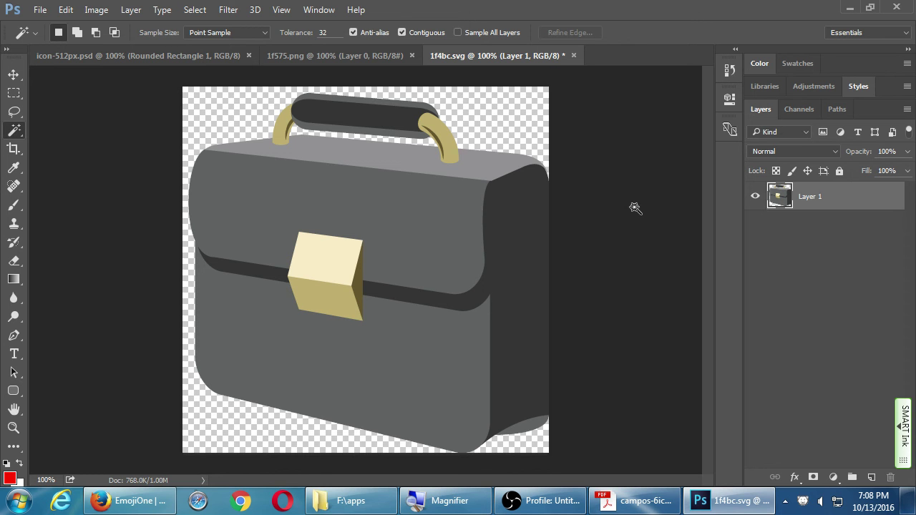
left_click(633, 501)
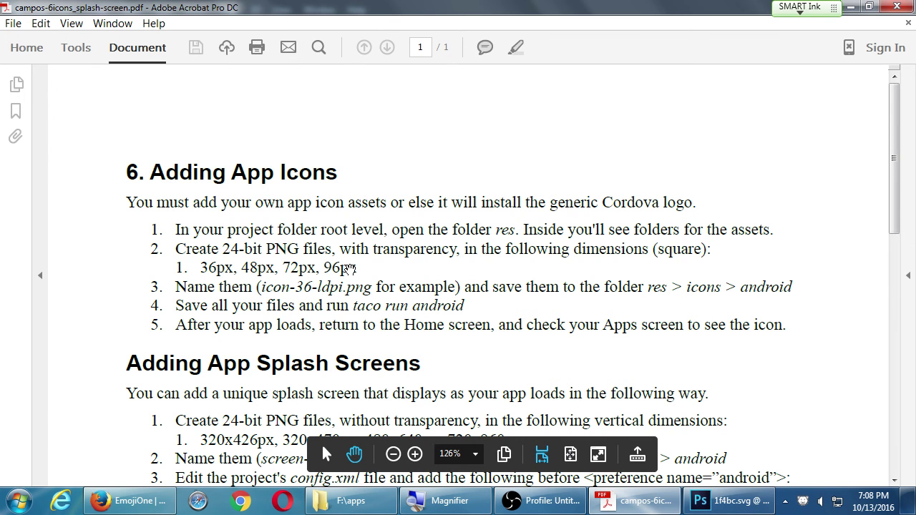
left_click(850, 6)
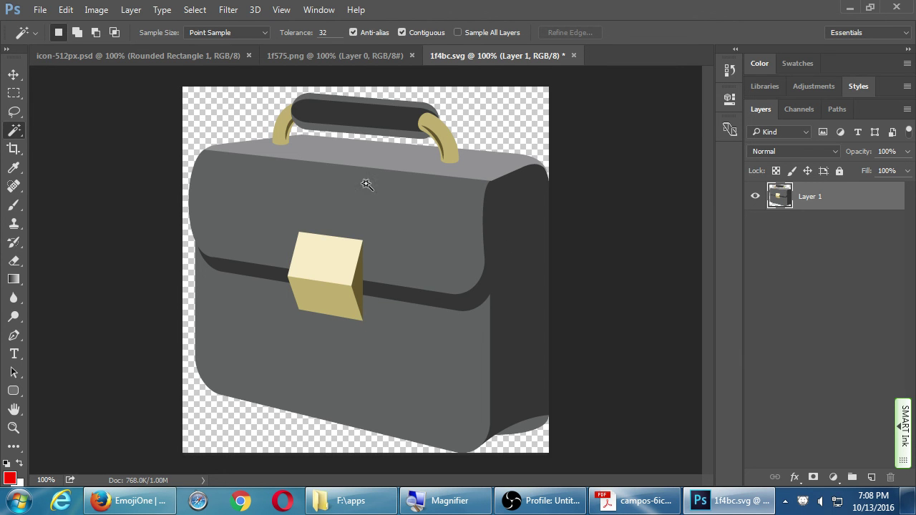
- View the detective image 1f575.png, bring icon-512px.psd to the front and activate the Hand tool
left_click(349, 52)
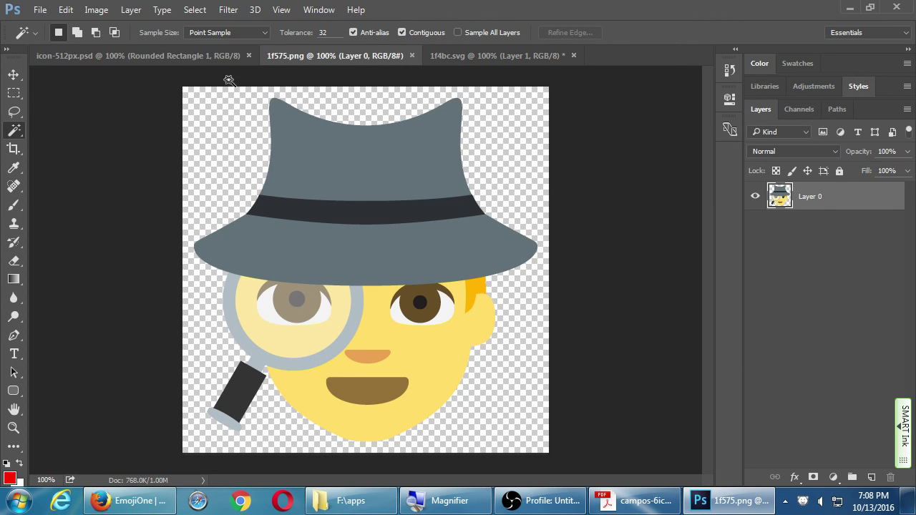
left_click(140, 57)
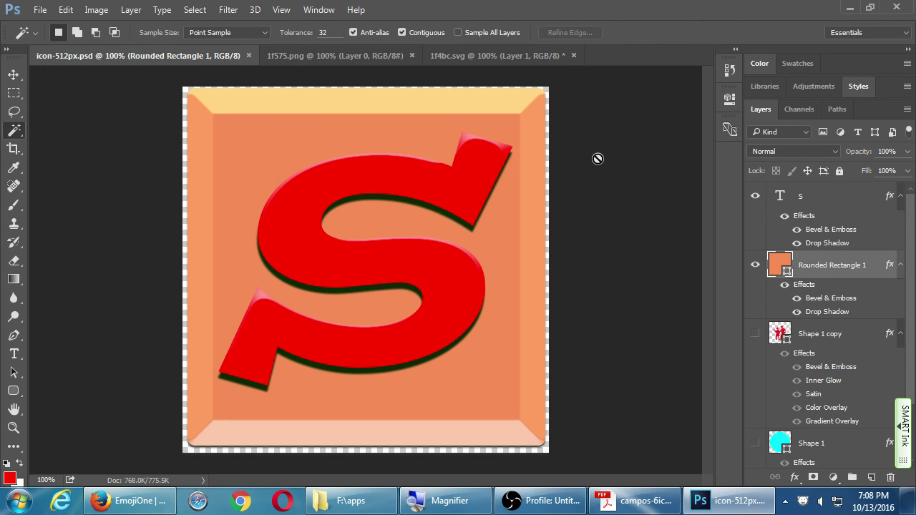
key("h")
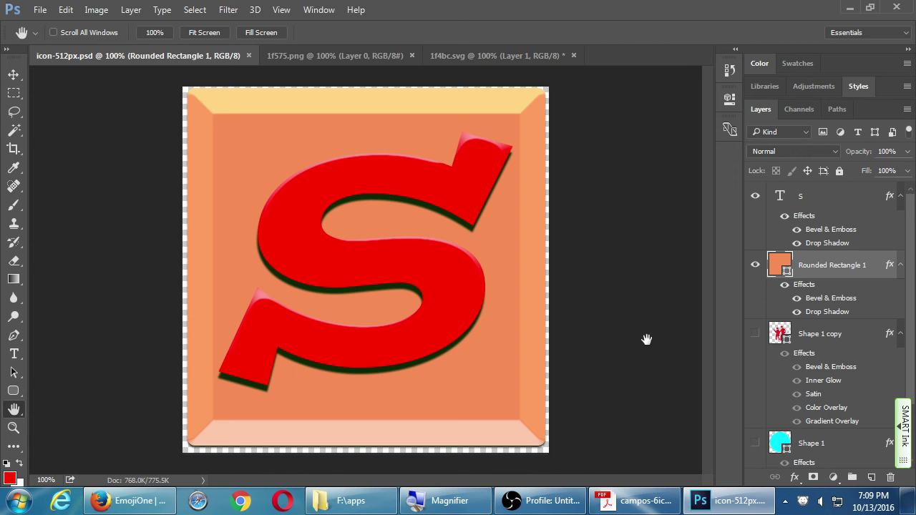
left_click(581, 491)
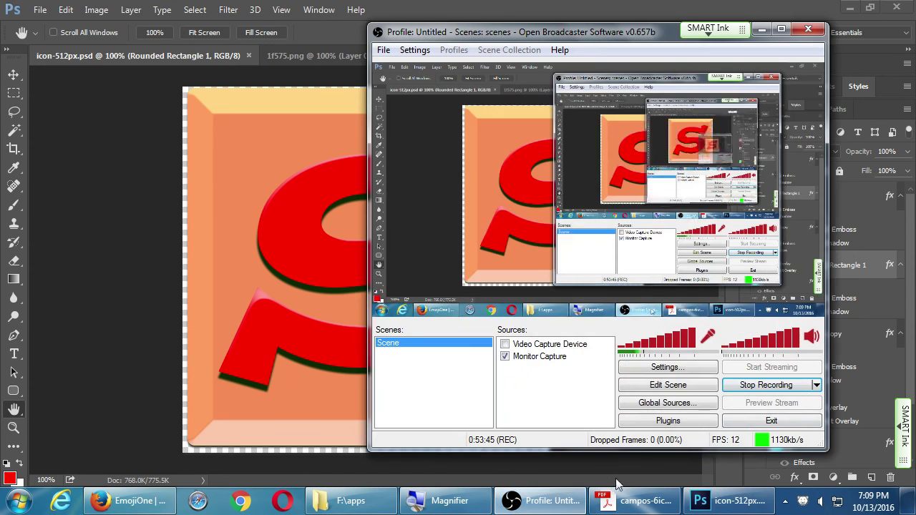